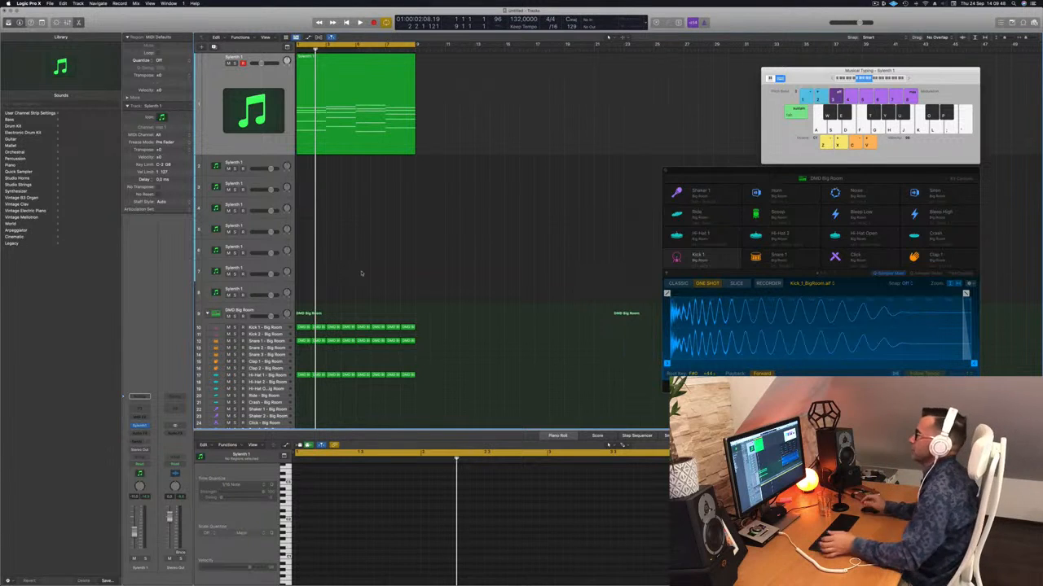
Play the project from the beginning to hear the chord region together with the drums
left_click(347, 139)
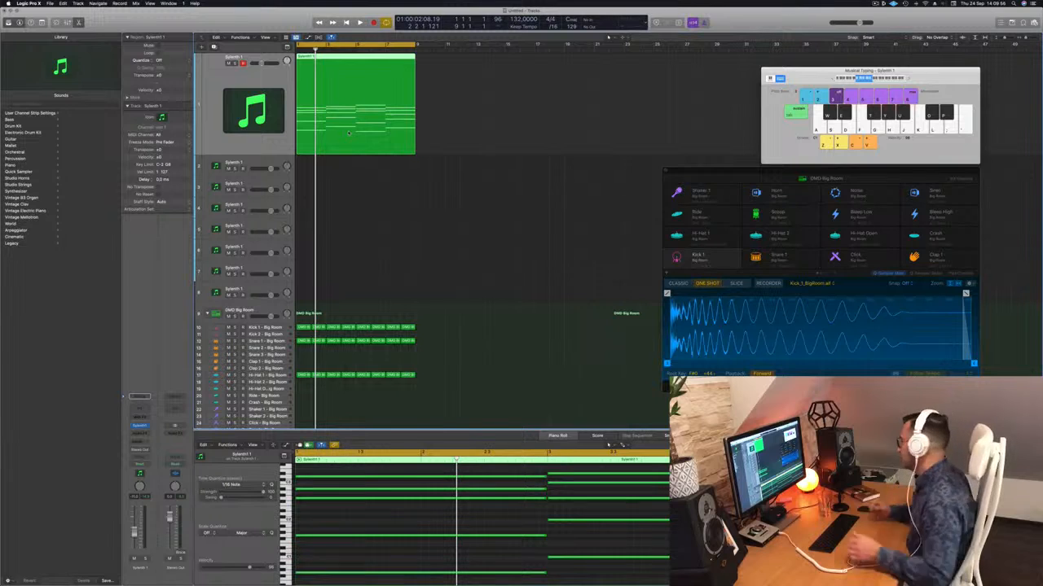
left_click(379, 175)
key("Return")
key("space")
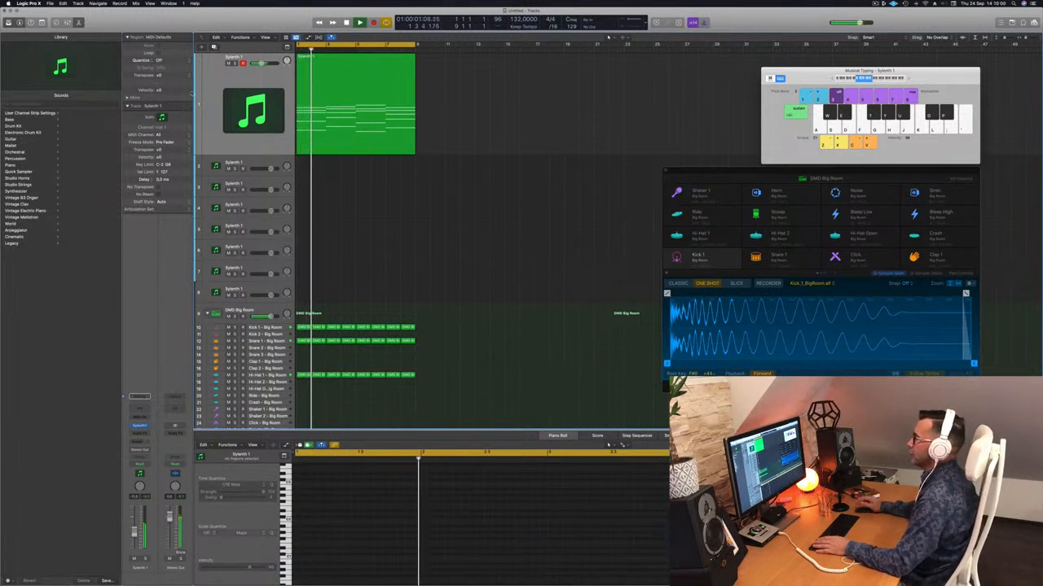
Duplicate the first Sylenth 1 track and copy its chord region onto the new track at bar 1
left_click(214, 48)
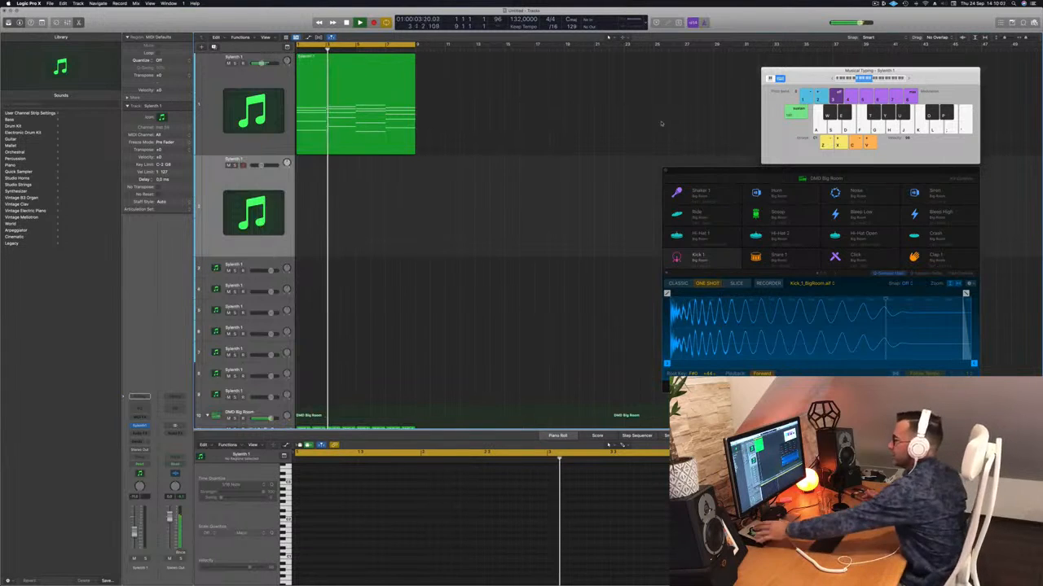
left_click(338, 85)
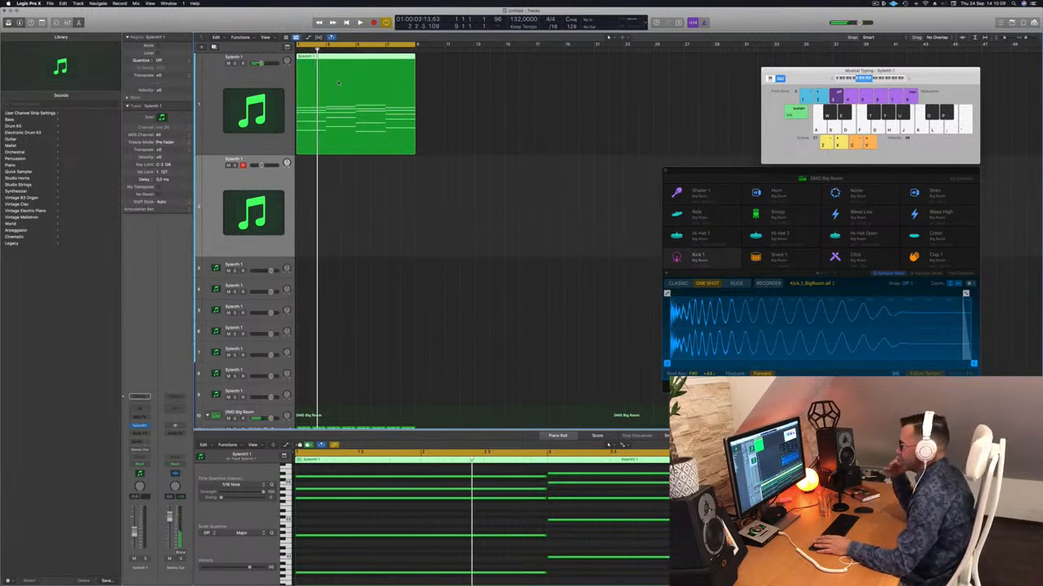
left_click_drag(328, 57, 324, 187)
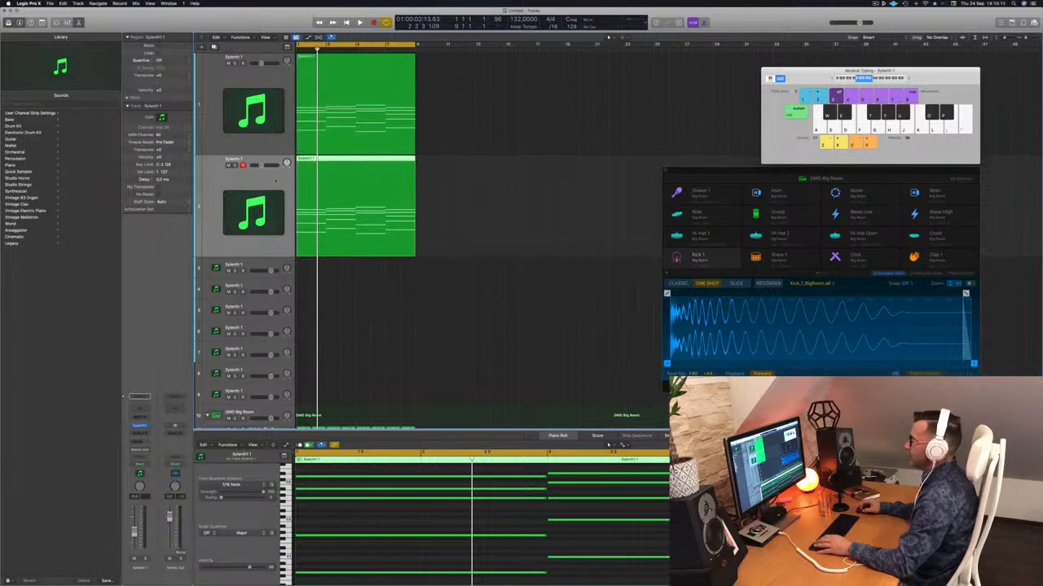
Replace the duplicated track's Sylenth1 instrument with Alchemy in stereo
left_click(141, 426)
mouse_move(202, 404)
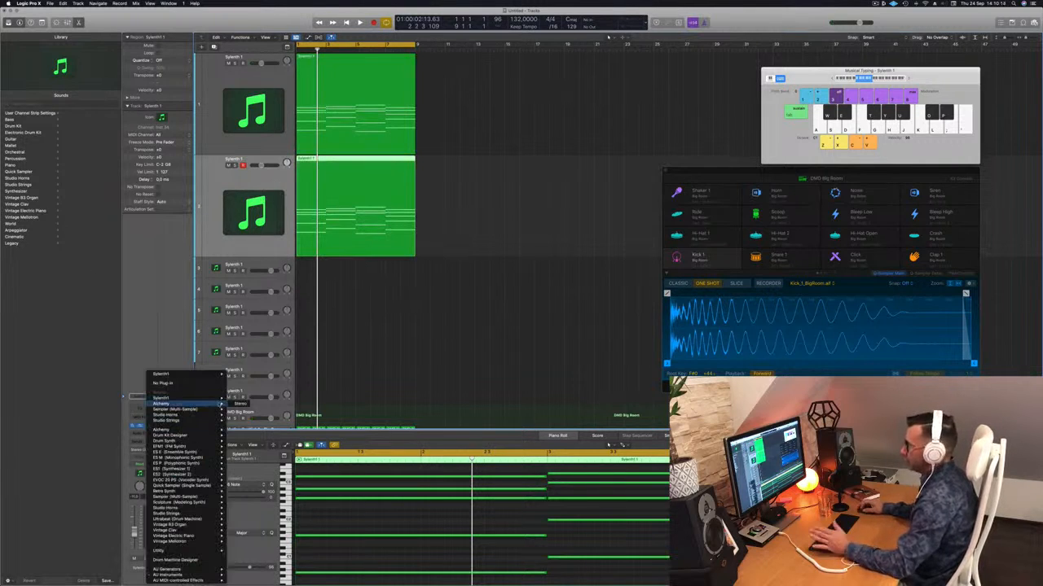
left_click(239, 404)
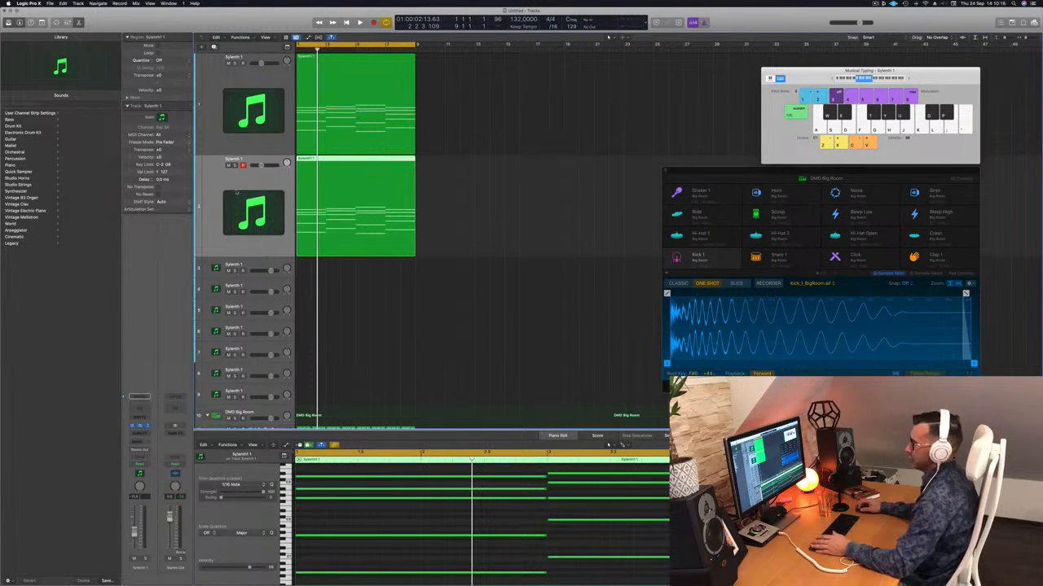
left_click_drag(491, 90, 517, 89)
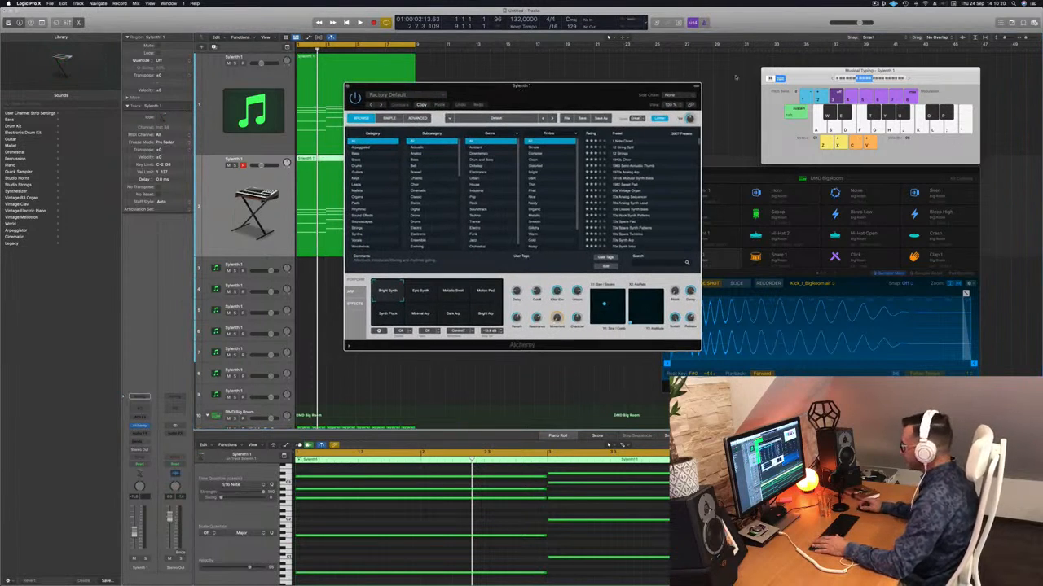
Audition the Acid Trance Pattern preset in Alchemy with the chords playing from the start
scroll(650, 191, "down", 10)
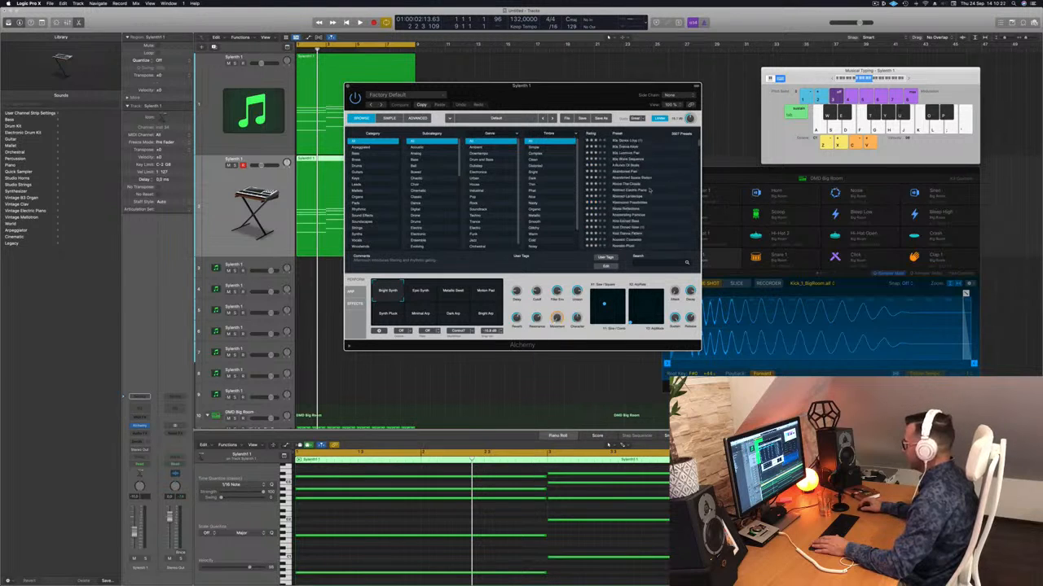
scroll(649, 190, "up", 3)
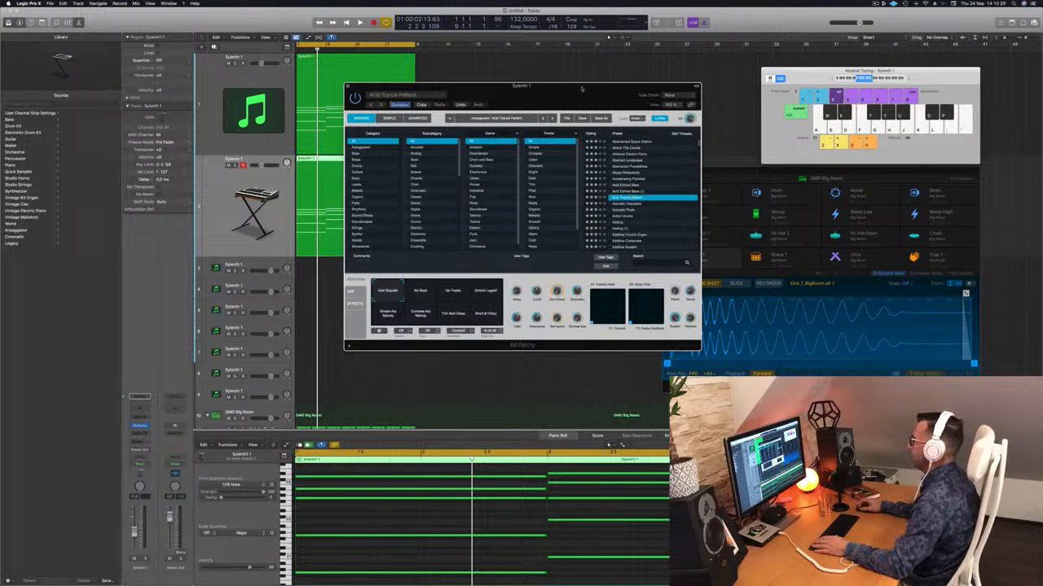
left_click_drag(570, 86, 741, 66)
left_click(607, 445)
key("space")
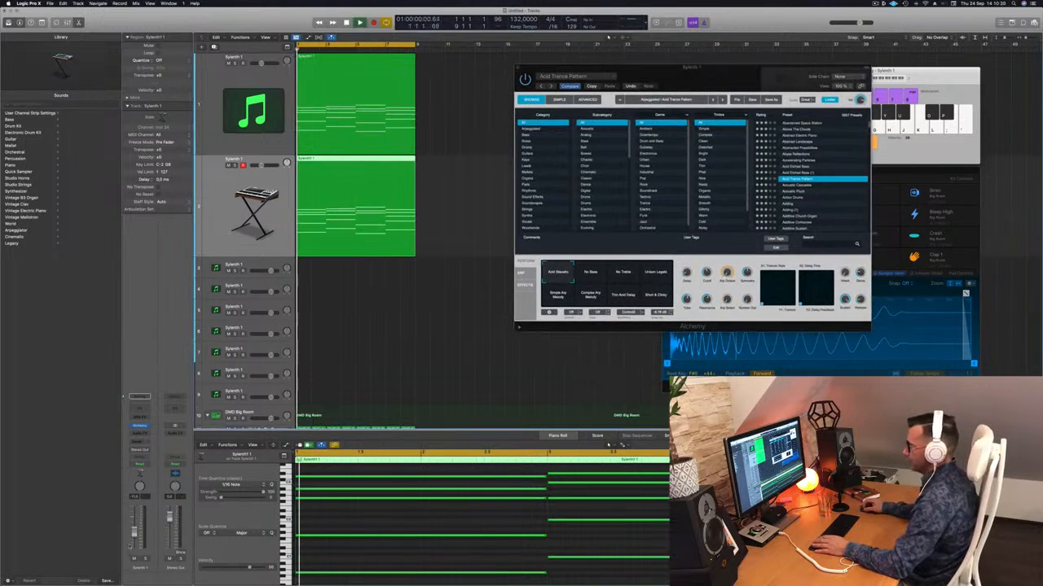
key("space")
key("space")
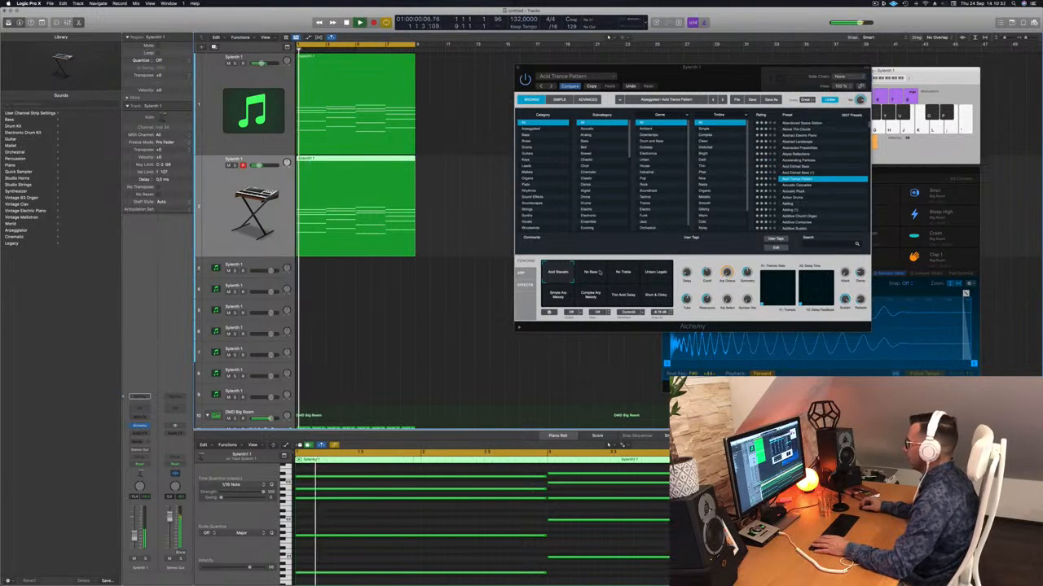
Audition the preset's No Bass variation, followed by the two Acid Etched Bass presets
left_click(591, 272)
left_click(802, 166)
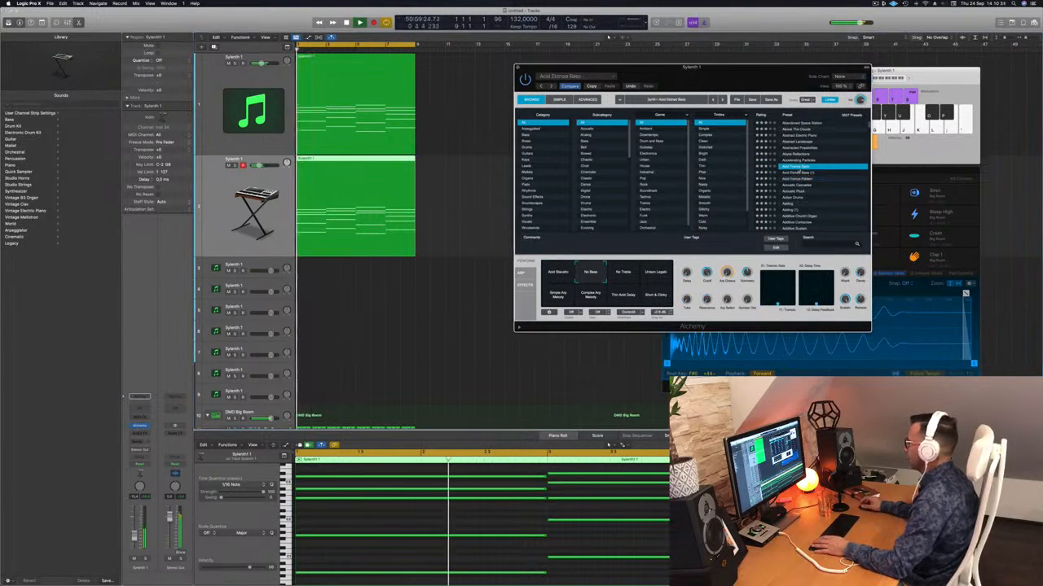
left_click(810, 173)
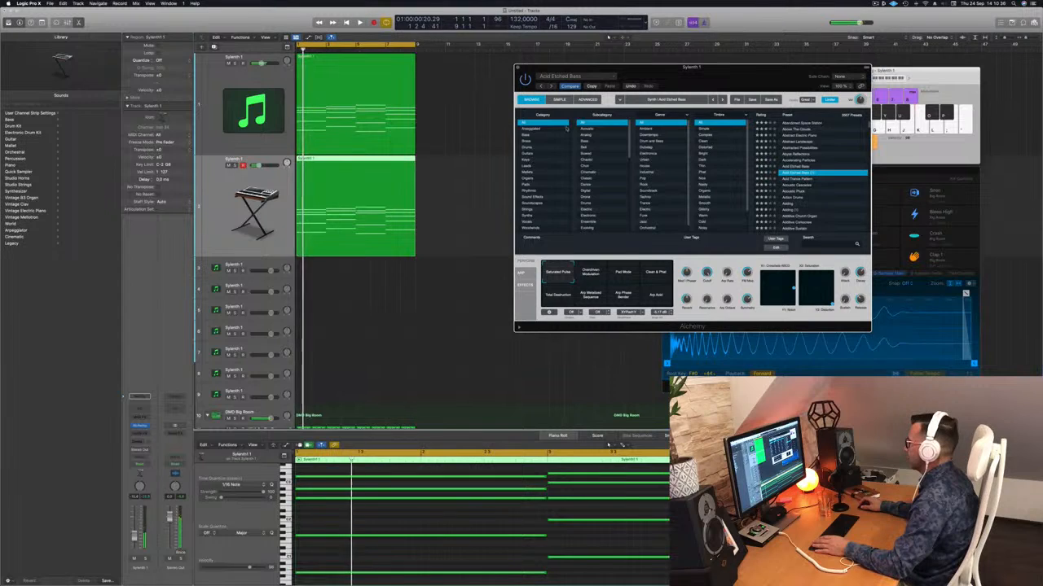
Filter the Alchemy presets to the Arpeggiated category, search for "acid", and audition Modern Acid Patterns
left_click(530, 128)
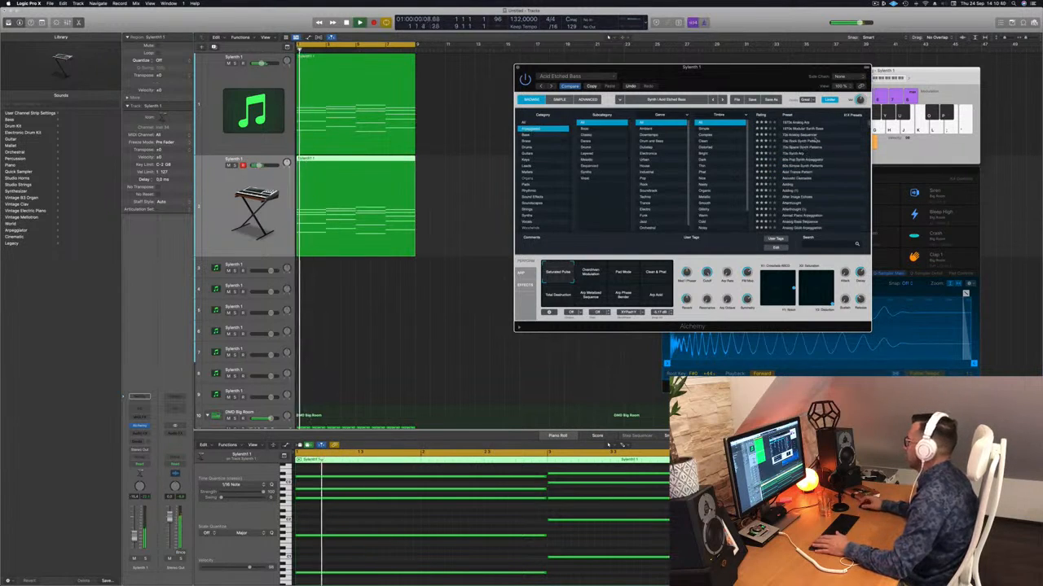
scroll(818, 159, "down", 3)
scroll(825, 163, "down", 1)
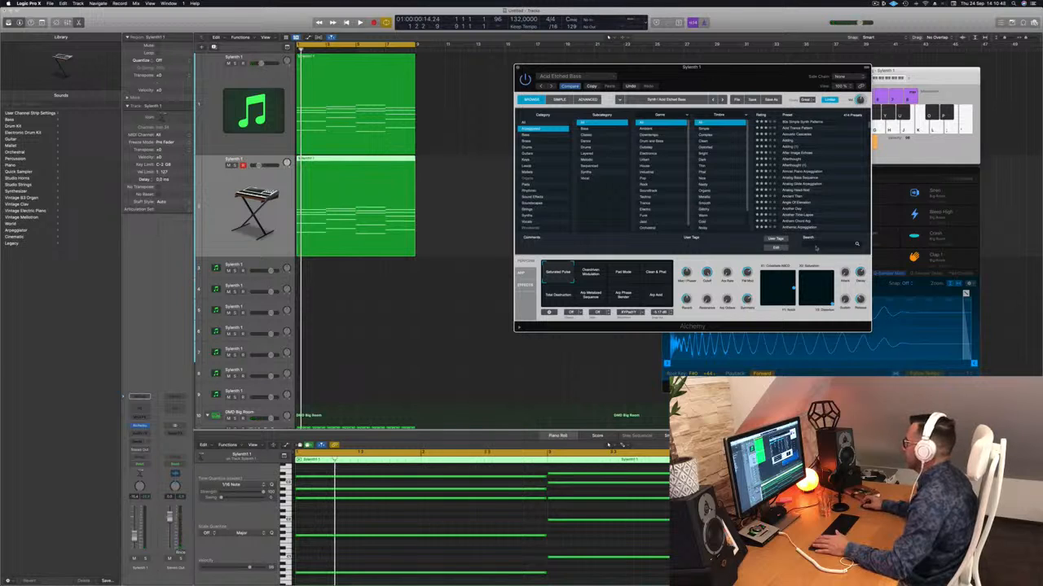
type("acid")
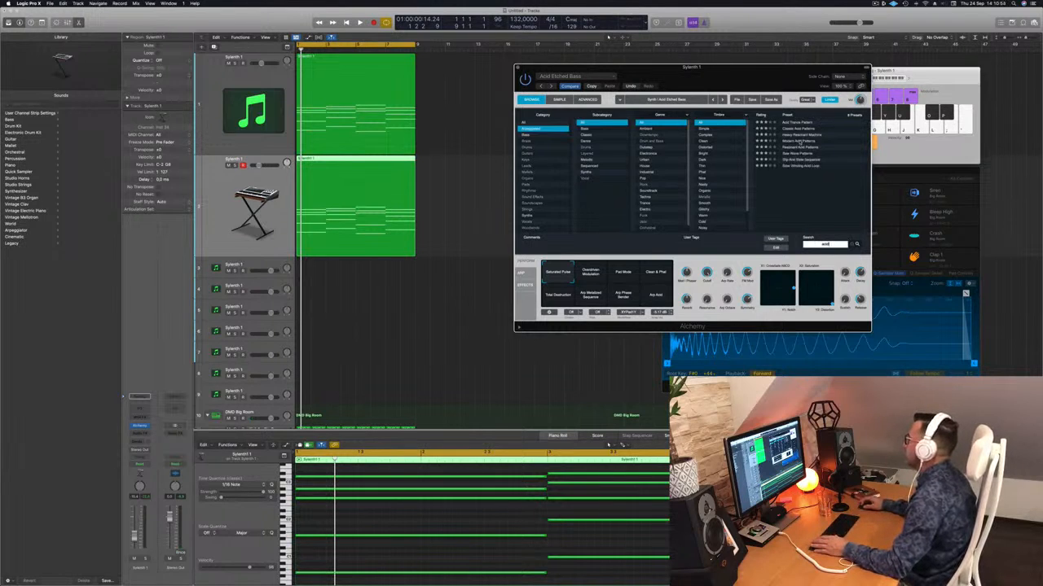
left_click(802, 141)
key("space")
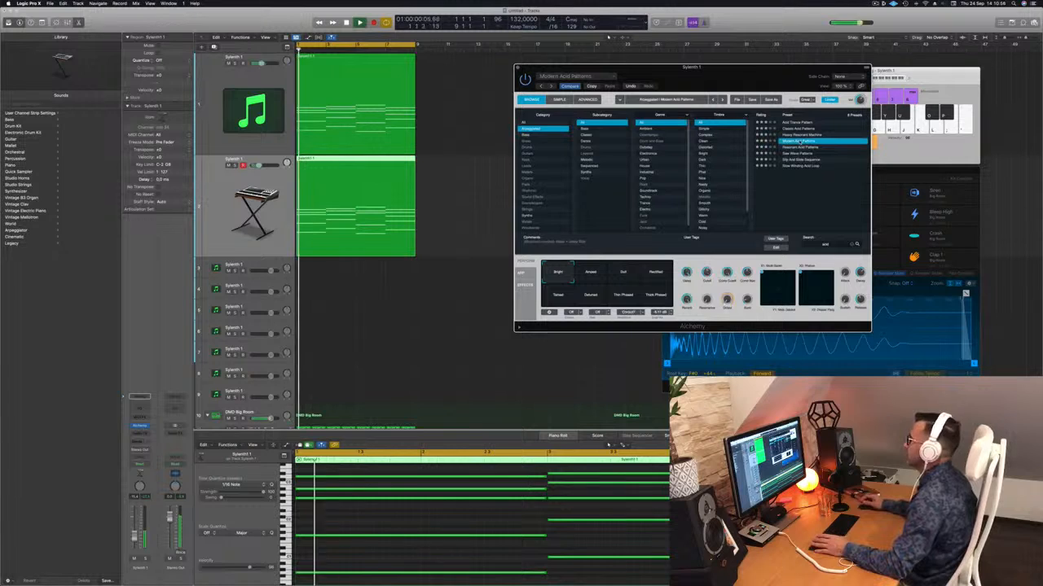
key("space")
Delete the upper chord notes in the Alchemy region, keeping only the lowest note of each chord, and play it
scroll(431, 523, "left", 3)
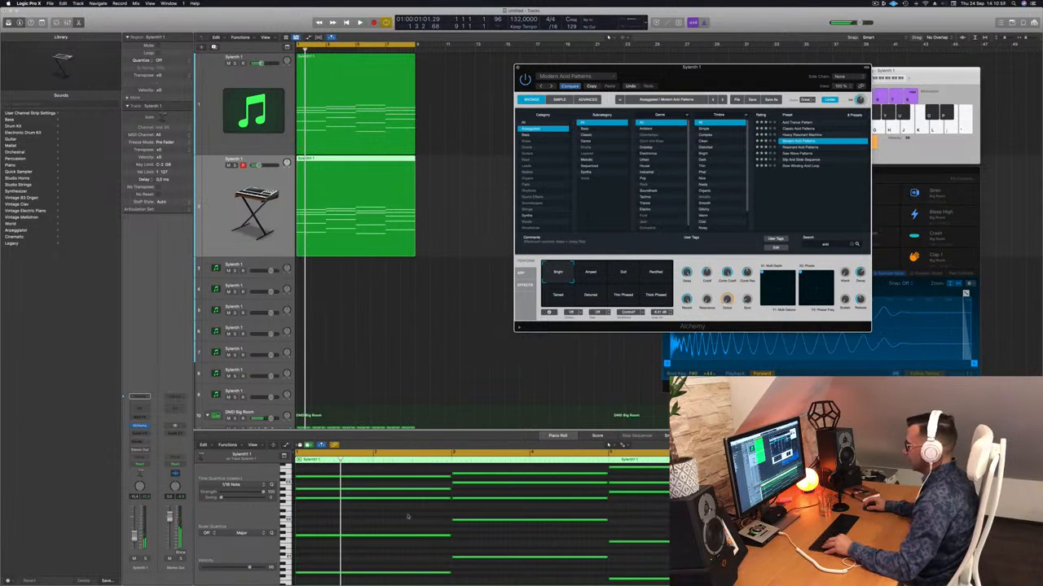
scroll(409, 514, "down", 2)
left_click_drag(407, 476, 680, 539)
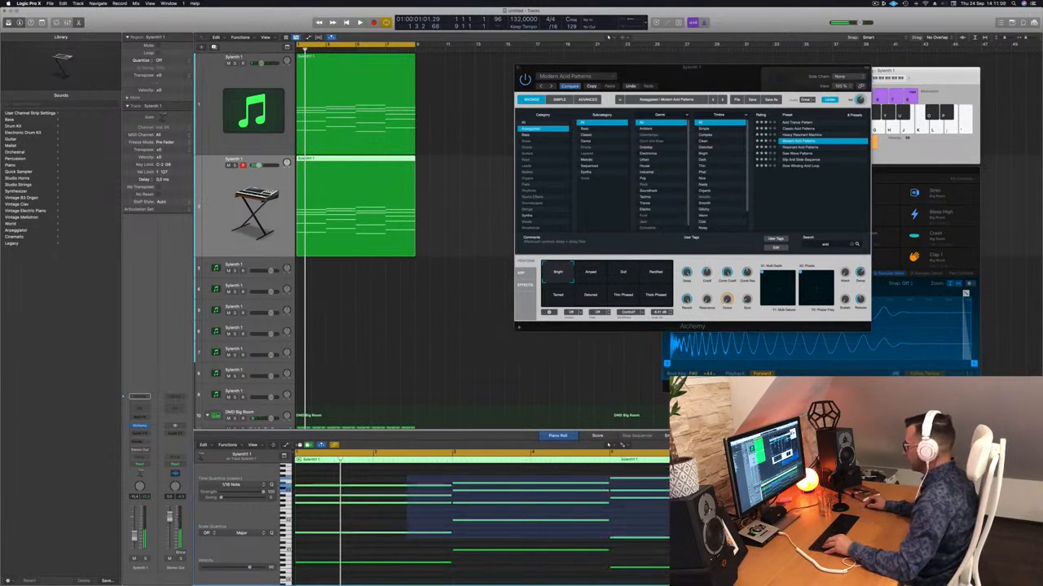
key("Delete")
key("space")
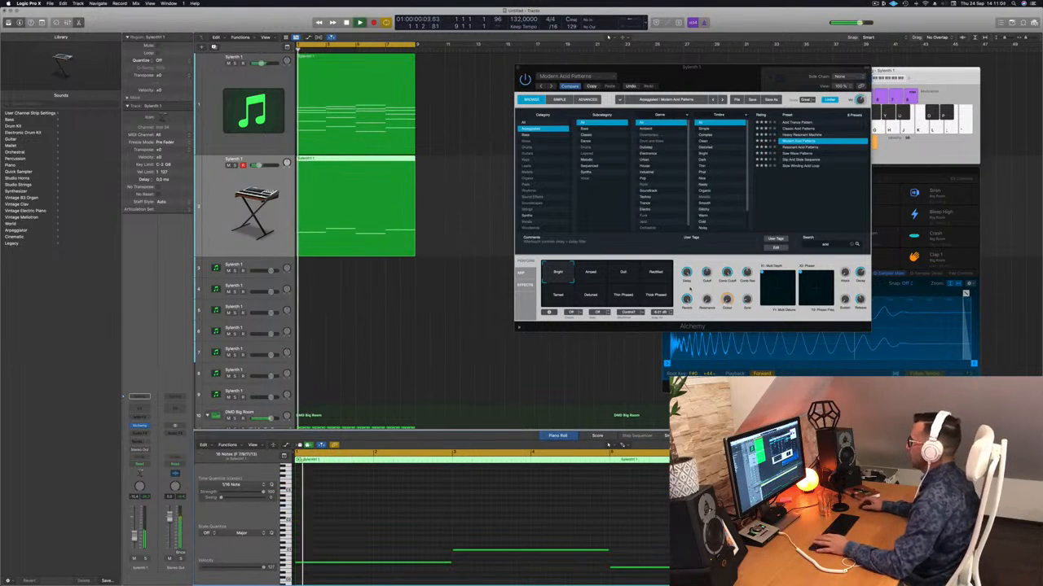
Transpose all the remaining notes in the Alchemy region up one octave and play the result
key("super+a")
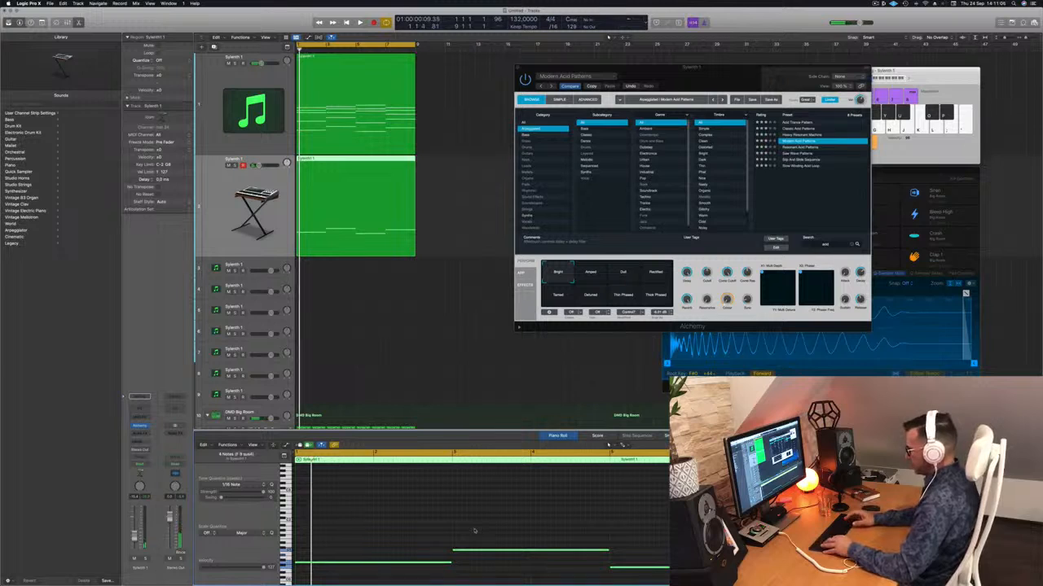
key("shift+alt+Up")
key("shift+alt+Up")
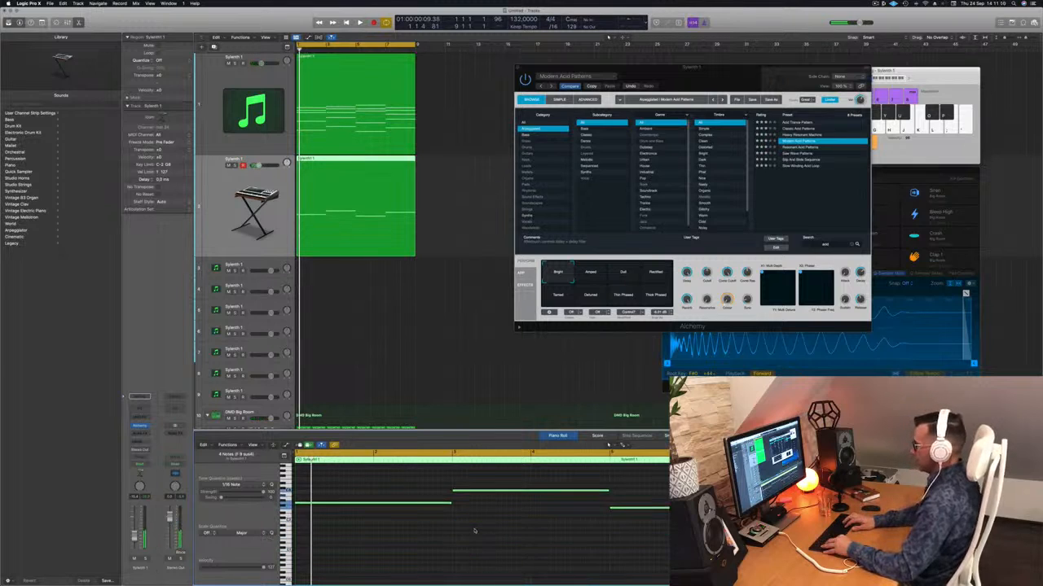
key("shift+alt+Down")
key("space")
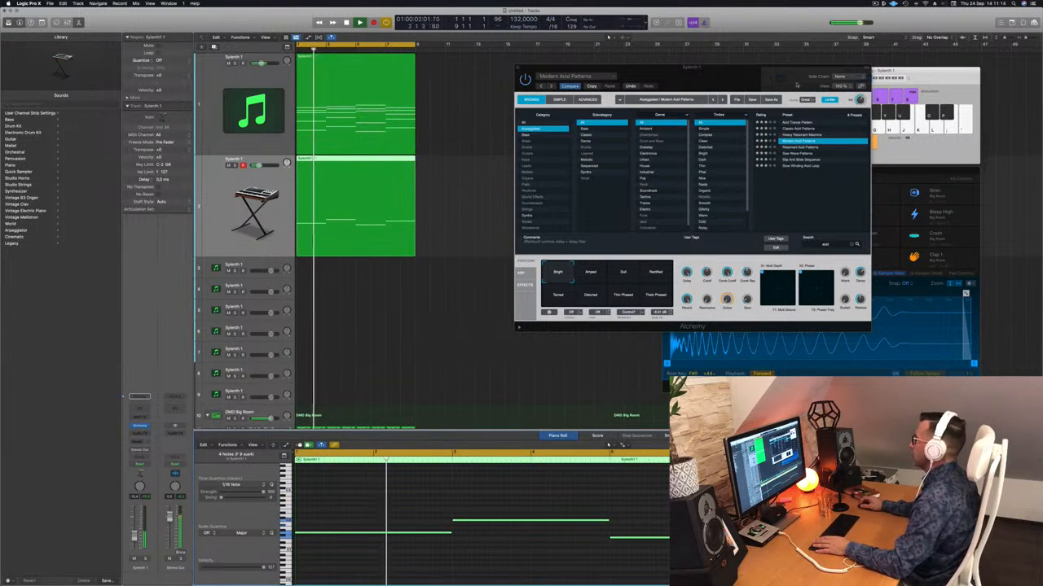
Audition the Resonant Acid Patterns, Saw Wave Patterns, Slip And Slide Sequence and Slow Winding Acid Loop presets
left_click_drag(797, 84, 776, 82)
left_click(779, 147)
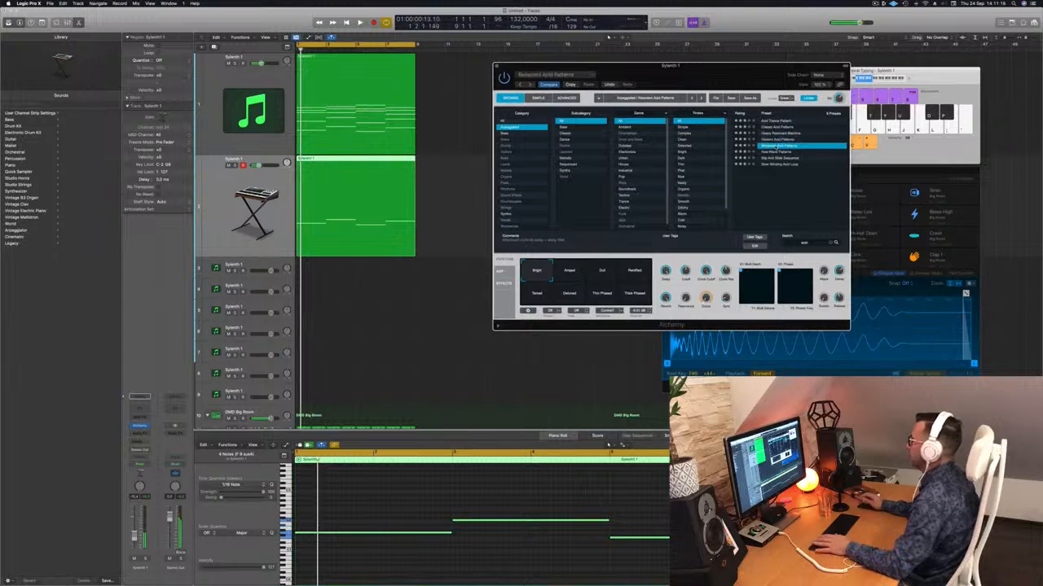
left_click(780, 152)
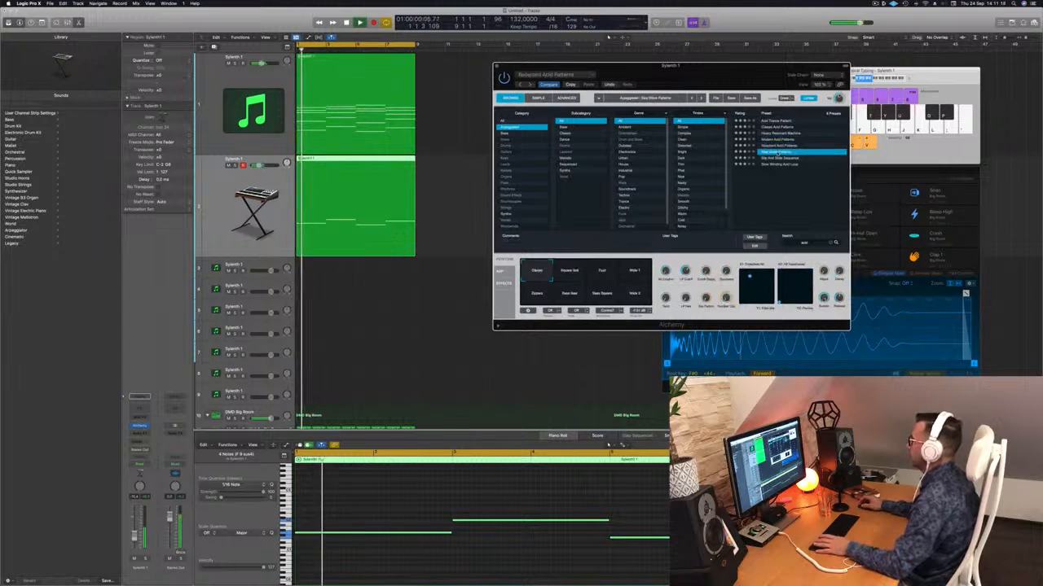
left_click(782, 159)
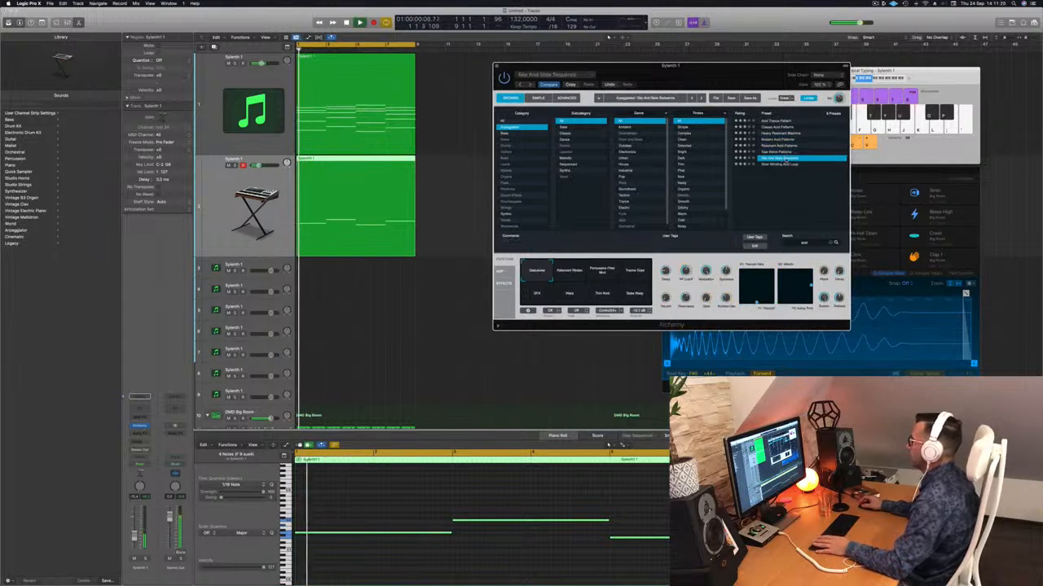
left_click(781, 165)
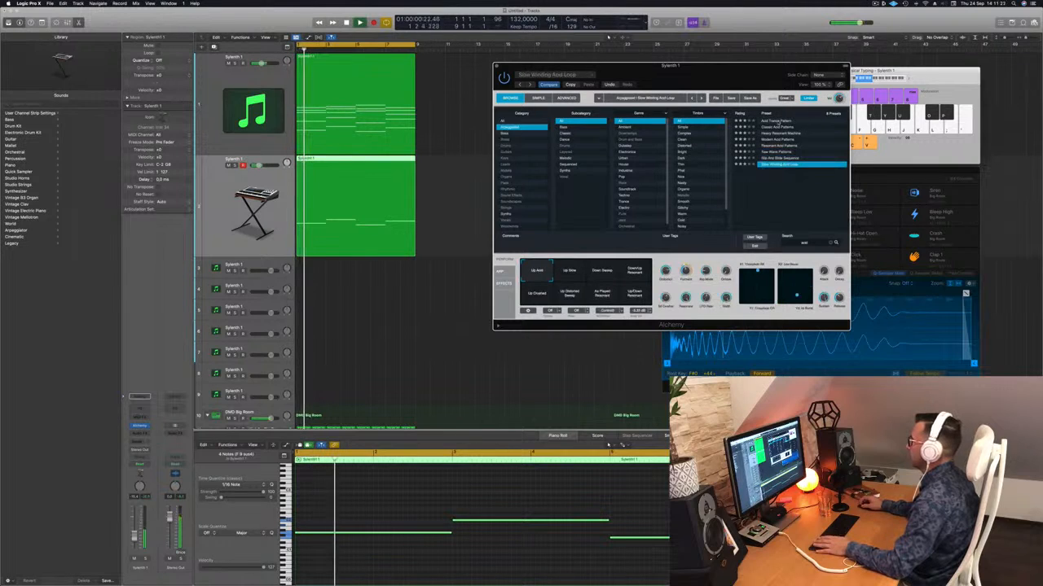
Compare the Acid Trance Pattern preset with Classic Acid Patterns, keeping Classic Acid Patterns loaded, and play the loop
left_click(778, 121)
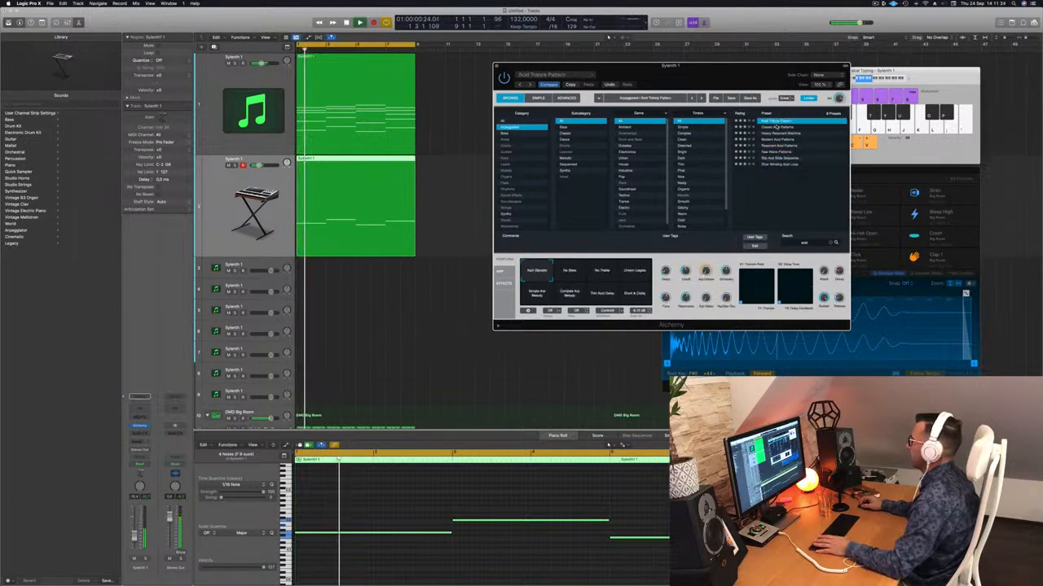
left_click(776, 128)
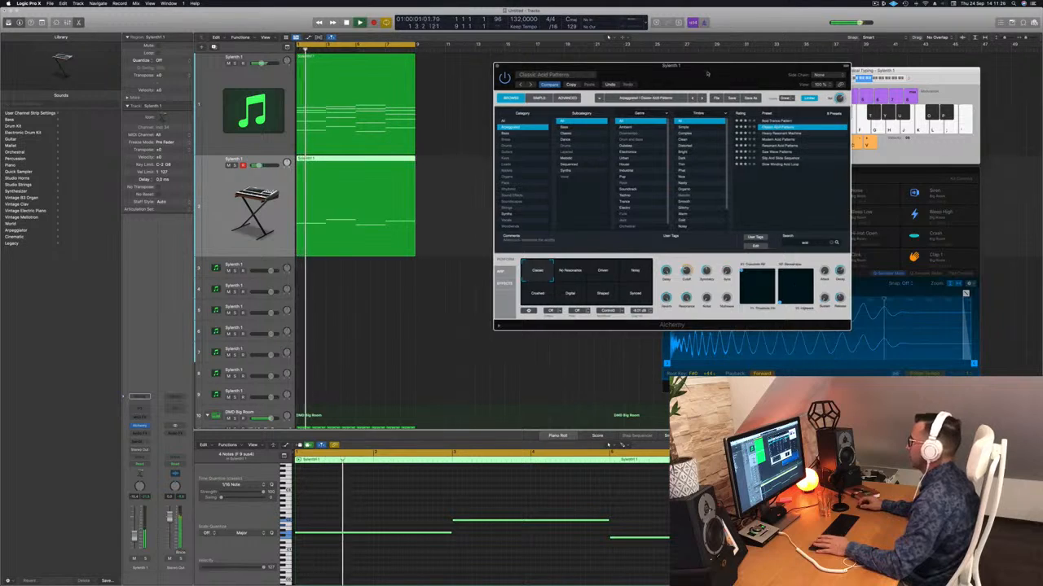
left_click_drag(702, 73, 756, 70)
key("space")
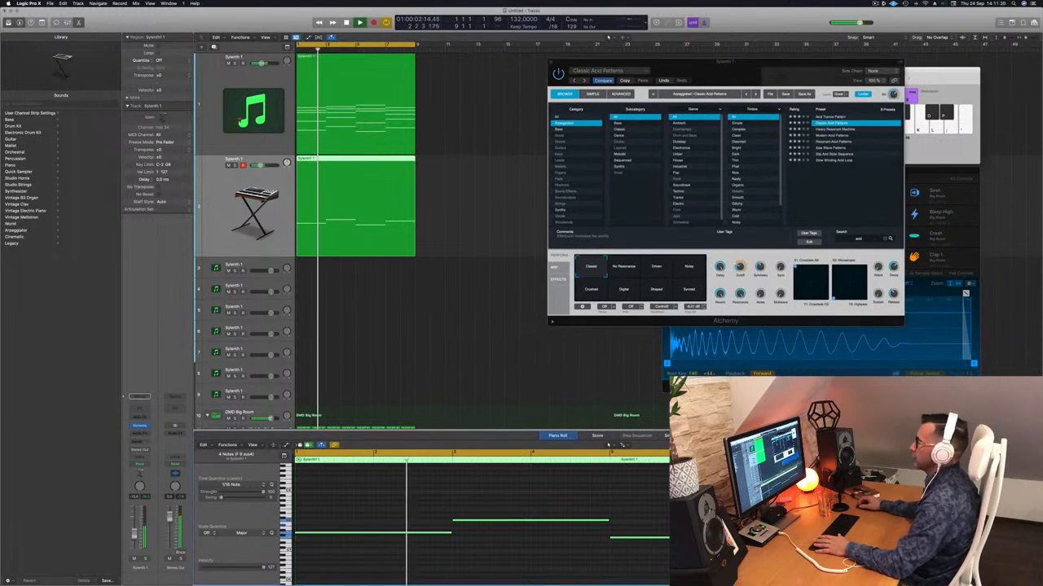
Add a Channel EQ to the chord track with a 12 dB/Oct low cut at 76 Hz and a -3 dB dip at 107 Hz
key("Up")
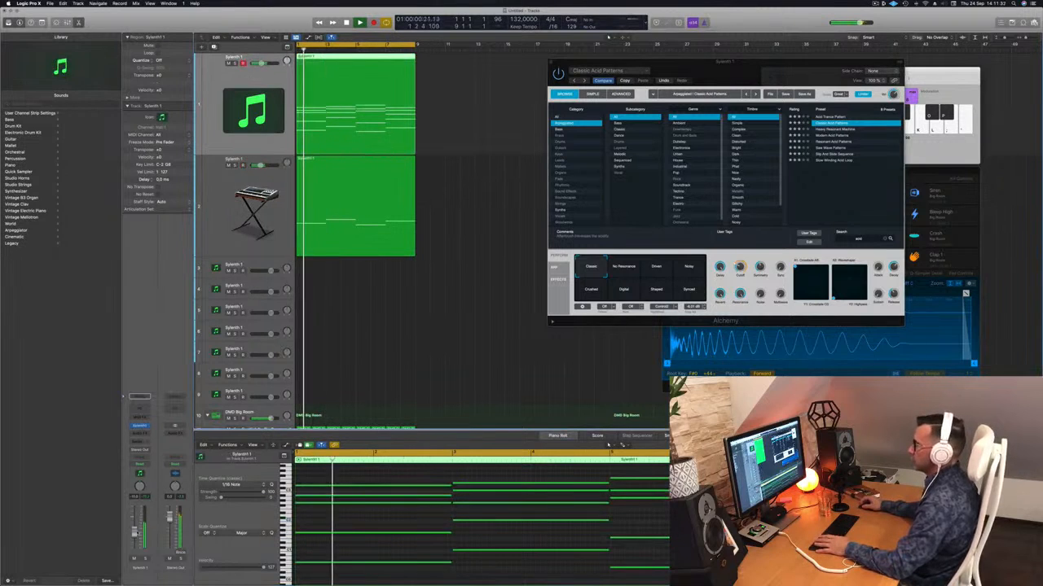
left_click(136, 410)
left_click_drag(373, 201, 457, 213)
key("space")
left_click_drag(404, 214, 434, 213)
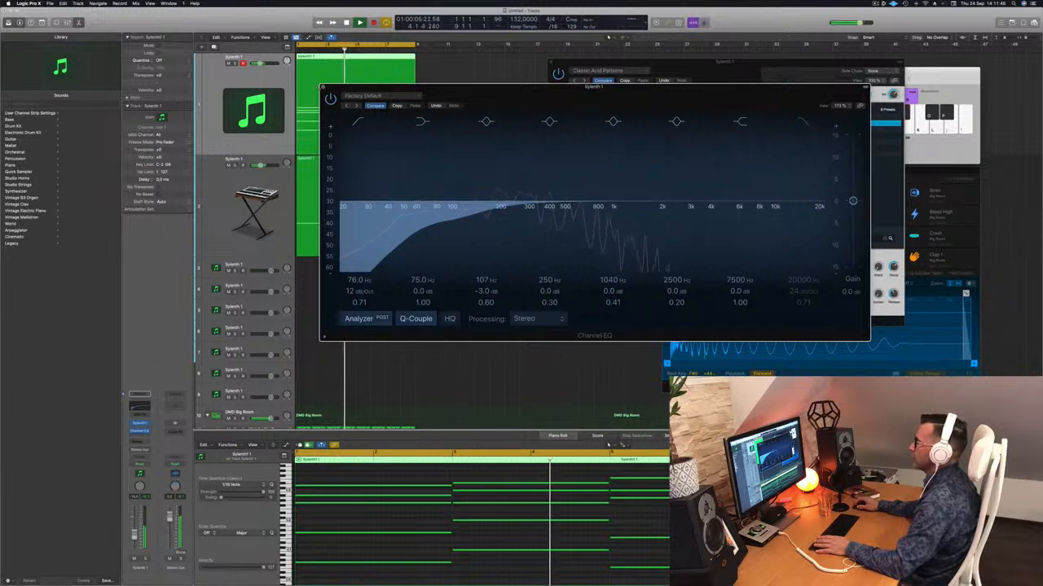
left_click(323, 87)
key("space")
key("space")
Switch the Alchemy track's Classic Acid Patterns preset to the No Resonance variation and play from the beginning
left_click(242, 181)
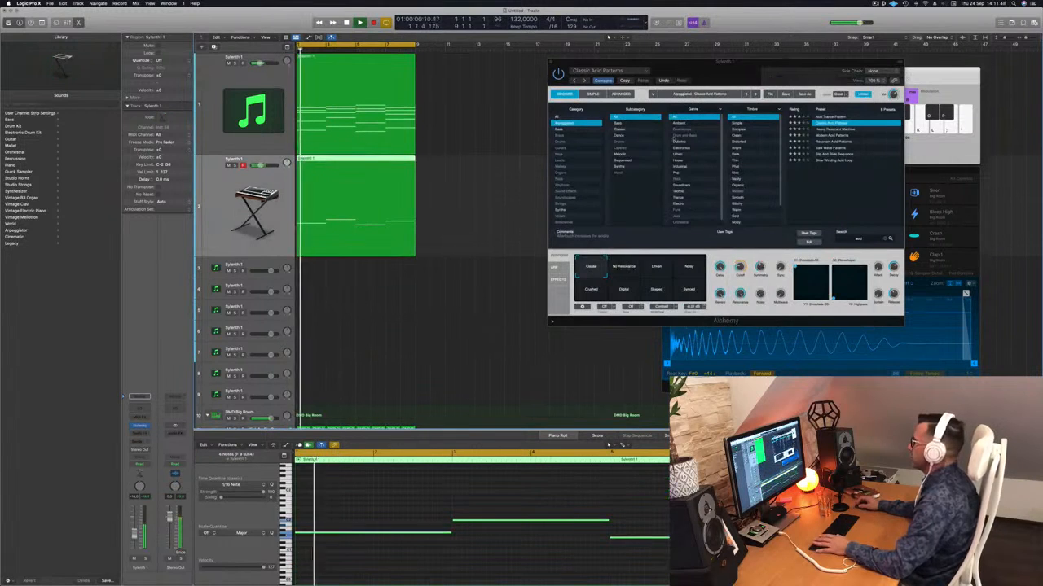
left_click_drag(732, 64, 677, 75)
left_click(571, 278)
key("Return")
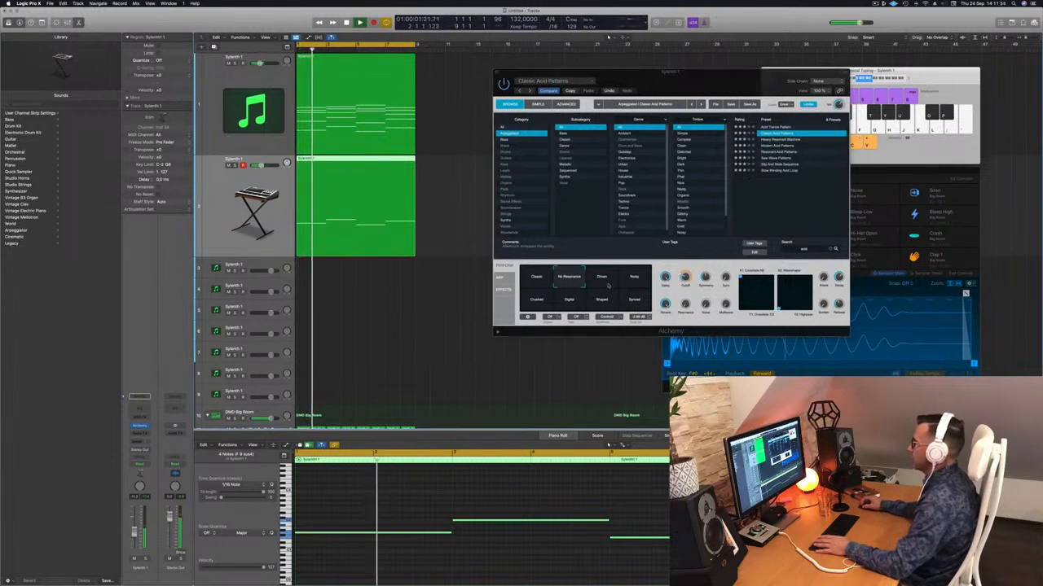
Audition the Driven, Noisy, Crushed, Digital, Shaped and Synced variations, return to No Resonance, and lower the Alchemy track's volume slightly
left_click(602, 282)
left_click(631, 282)
left_click(539, 302)
left_click(568, 304)
left_click(601, 303)
left_click(631, 303)
left_click(602, 281)
left_click(568, 278)
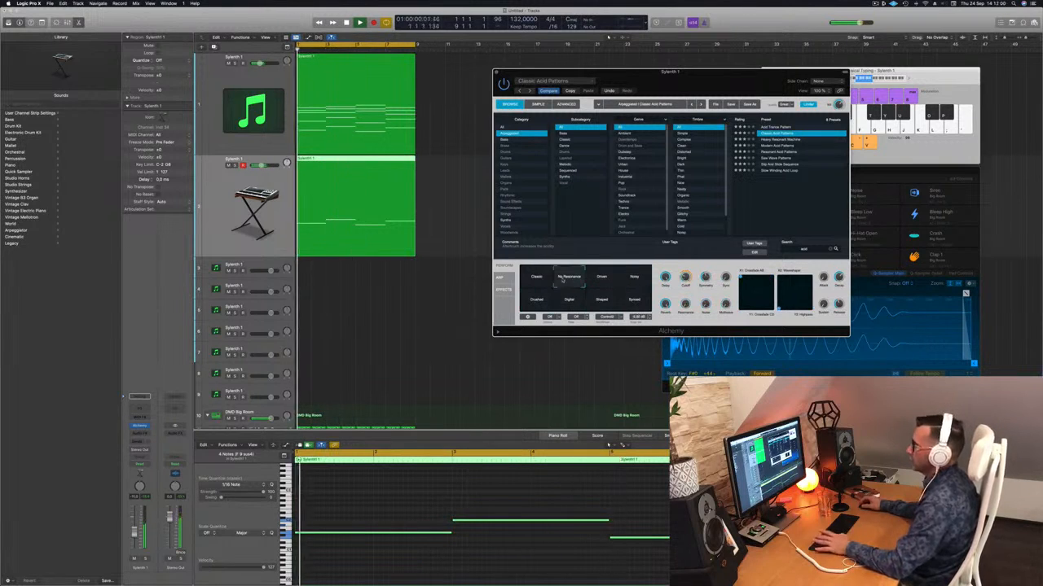
left_click_drag(136, 535, 134, 540)
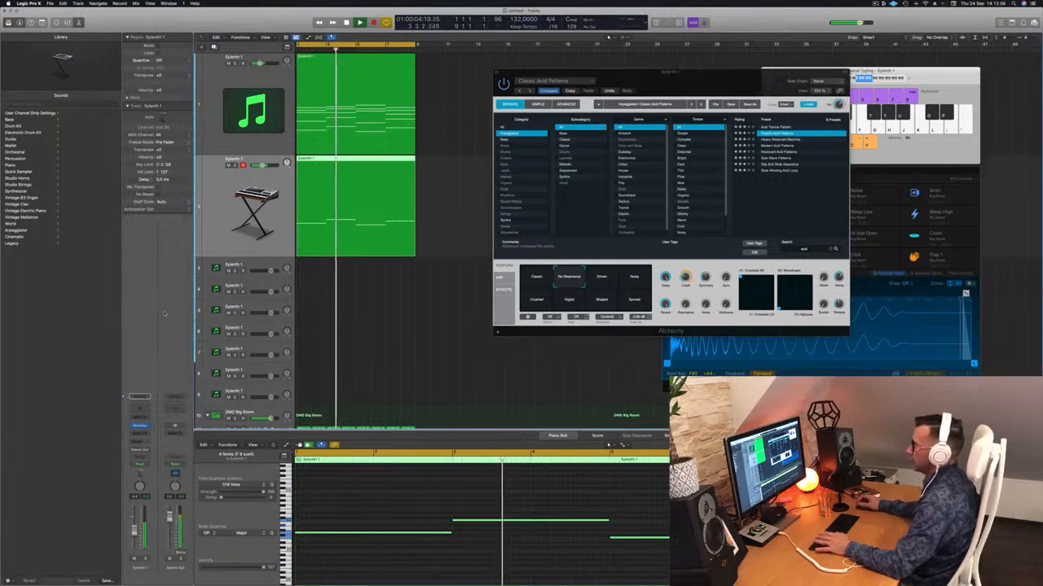
Insert a Channel EQ and a stereo Compressor on the Alchemy track
left_click(141, 399)
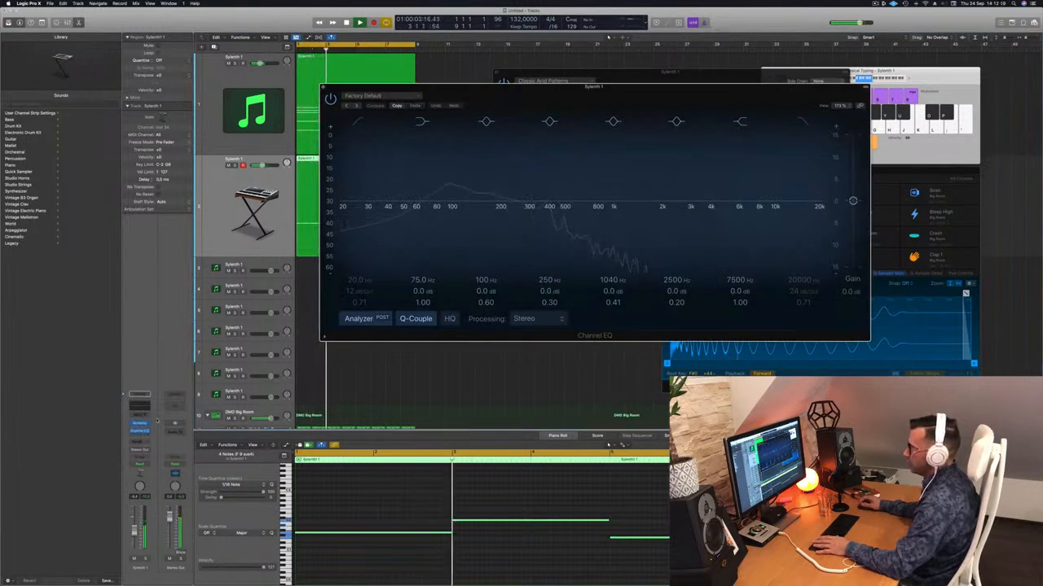
left_click(145, 434)
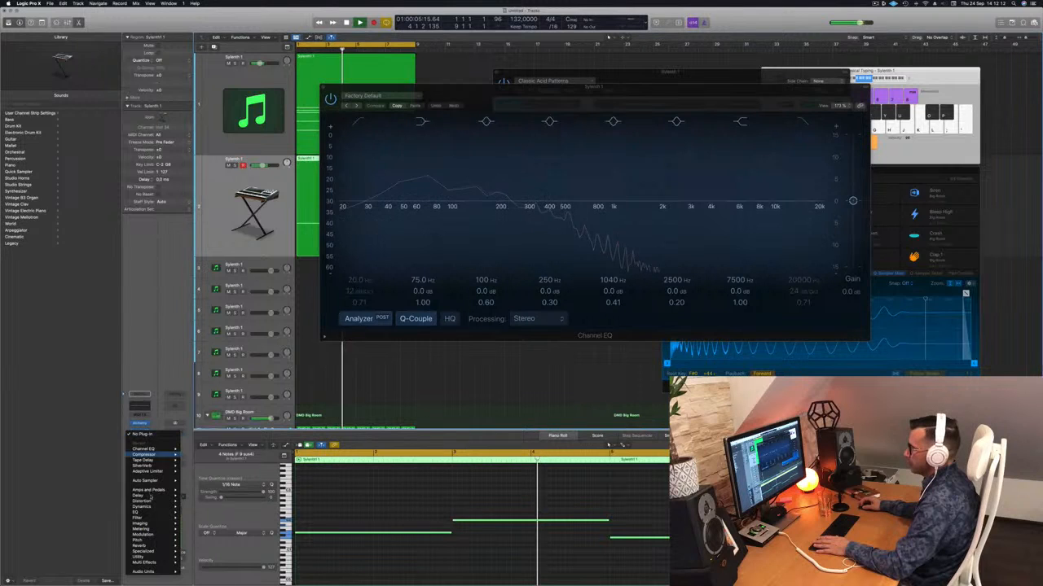
mouse_move(171, 454)
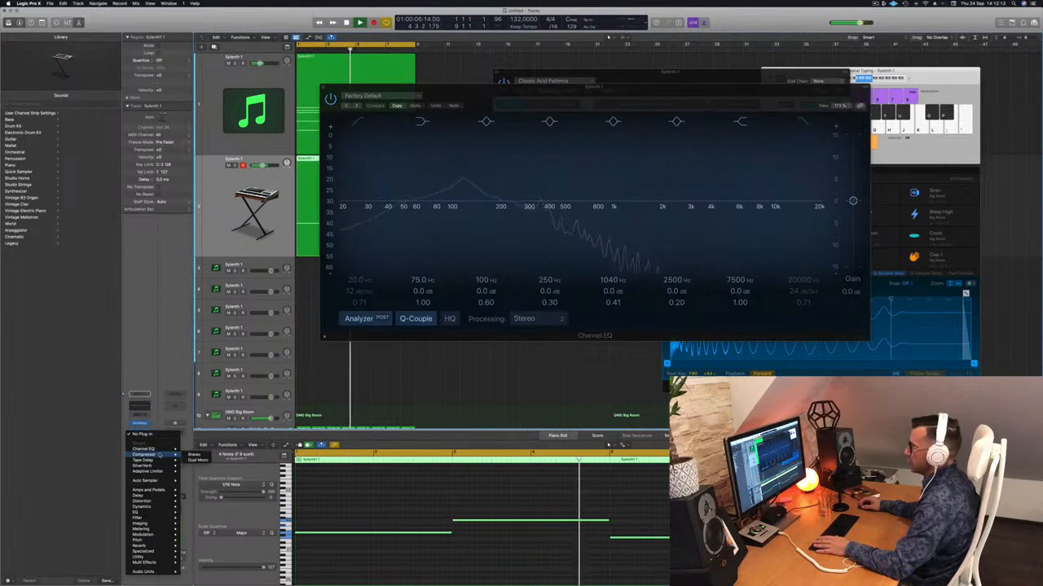
left_click(194, 454)
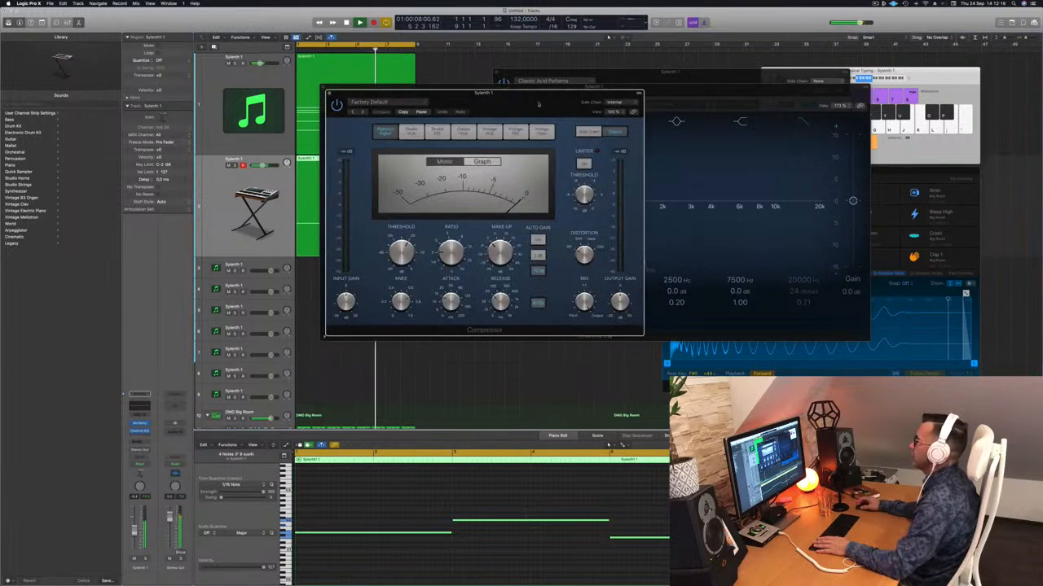
Set the Compressor's side chain to Kick 1 - Big Room, and close the Compressor and Channel EQ windows
left_click(627, 102)
mouse_move(626, 119)
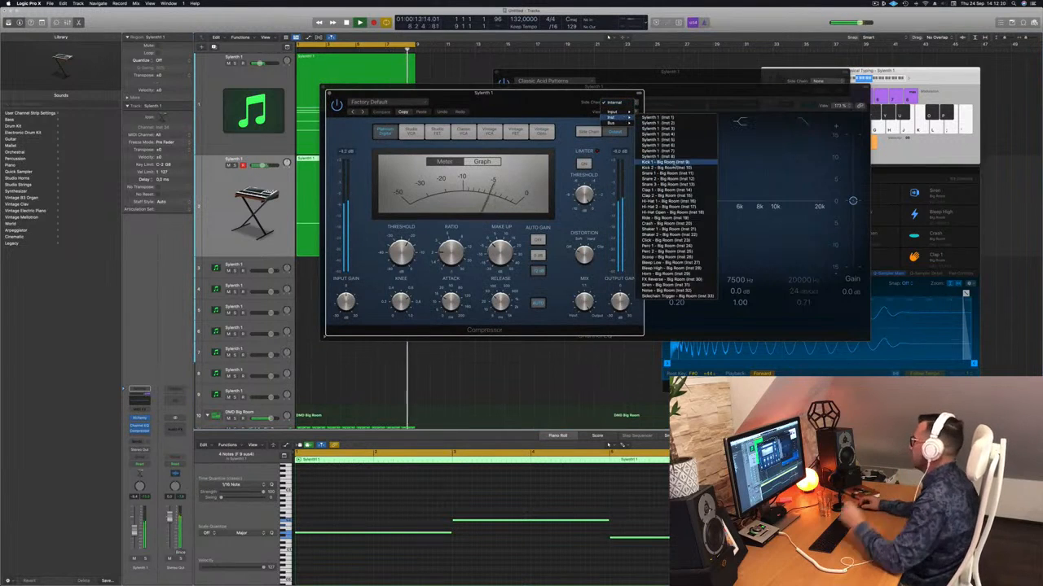
left_click(664, 156)
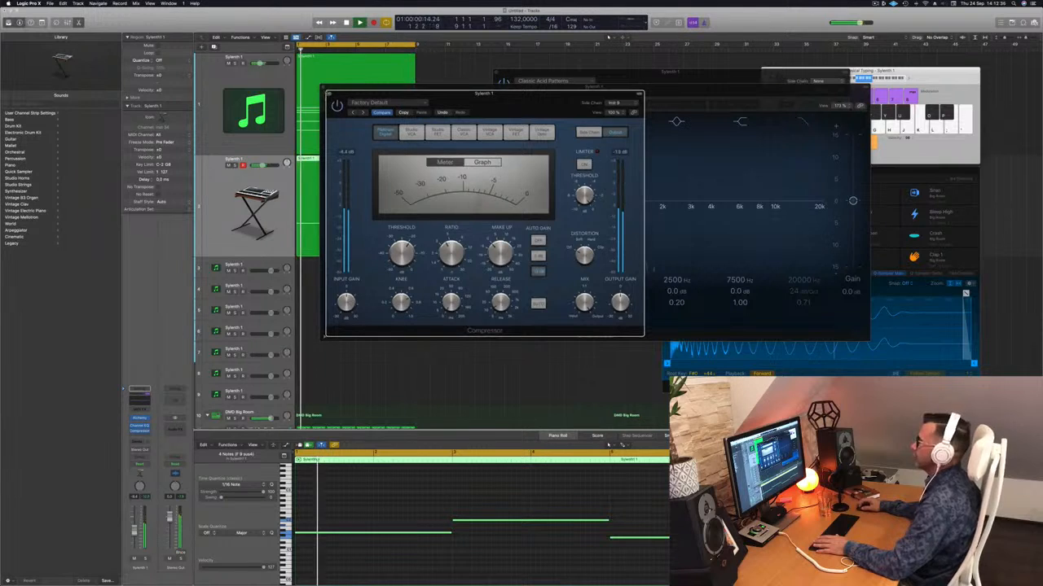
left_click(329, 95)
left_click_drag(437, 87, 465, 98)
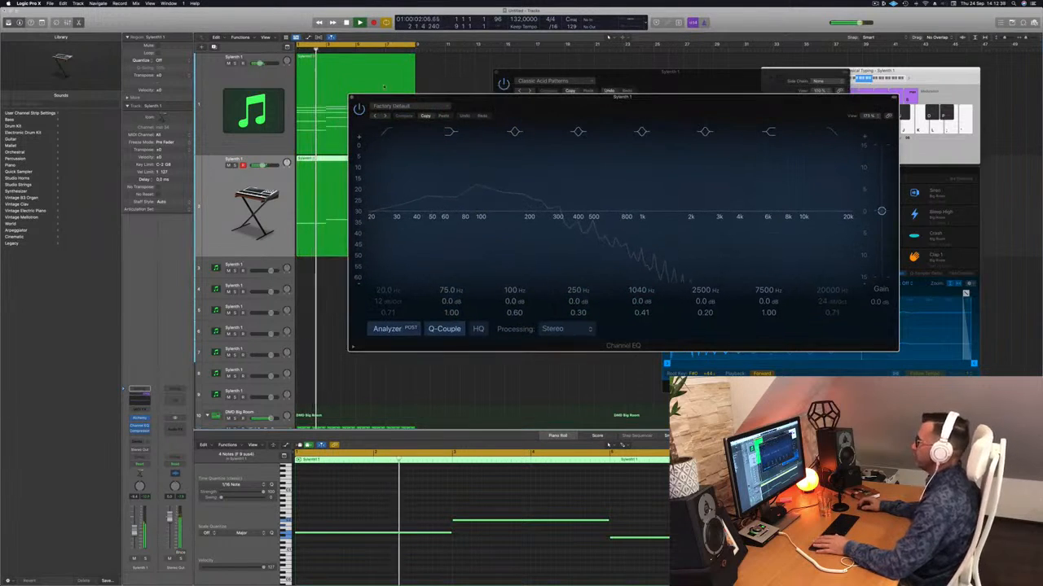
left_click(352, 97)
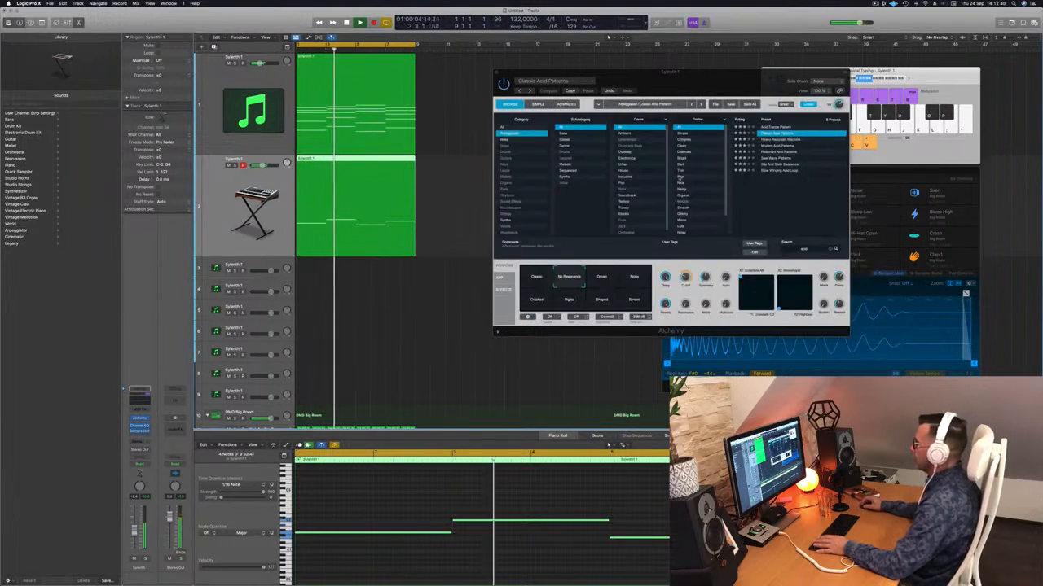
Fine-tune Alchemy's Cutoff knob while the loop plays, and close the Alchemy window
left_click_drag(685, 279, 686, 276)
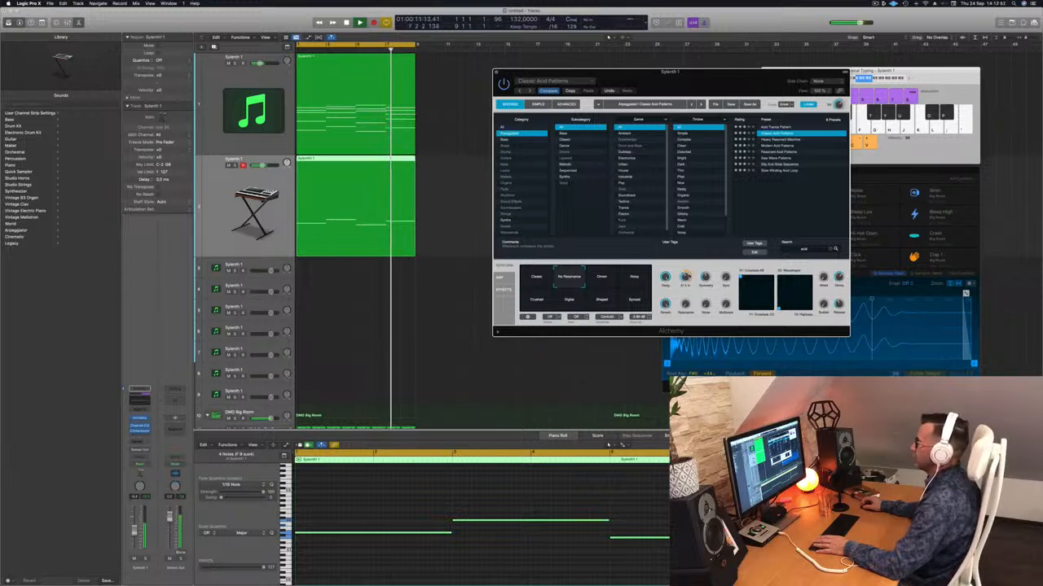
left_click_drag(529, 72, 502, 70)
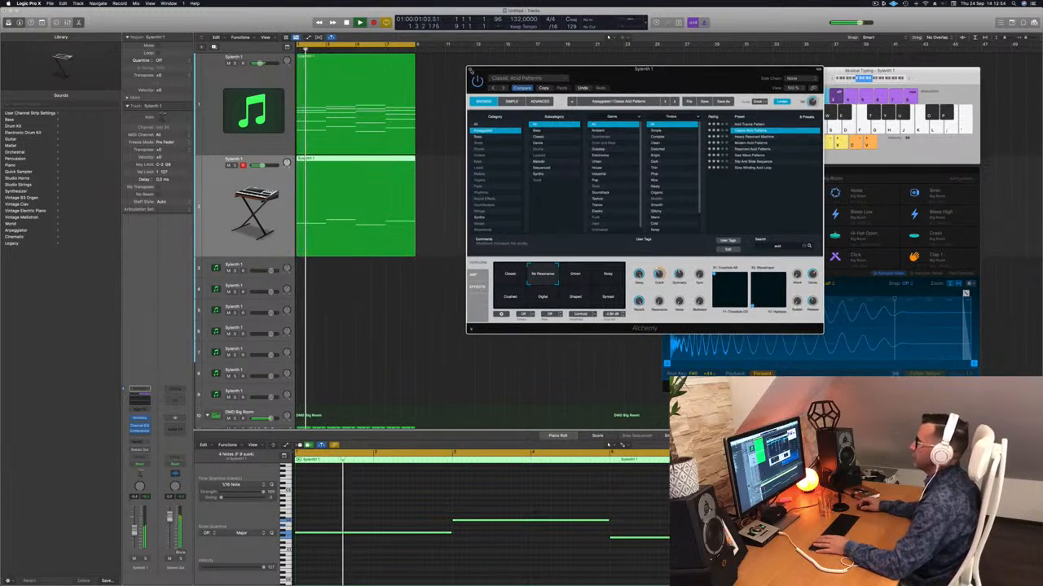
left_click(468, 68)
Copy the chord region from the first track to the start of the third track
scroll(468, 235, "down", 5)
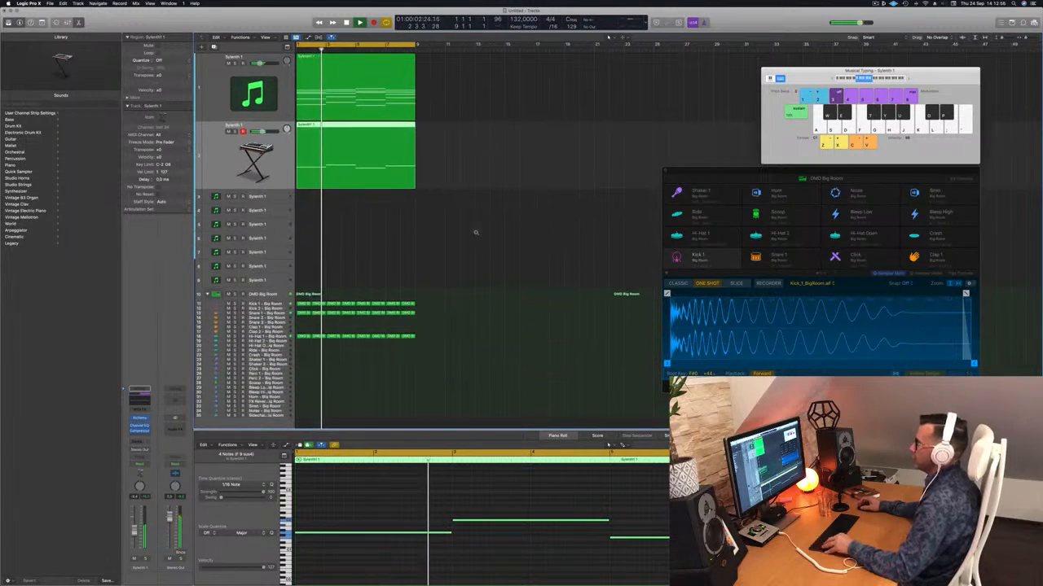
left_click(531, 119)
left_click(327, 76)
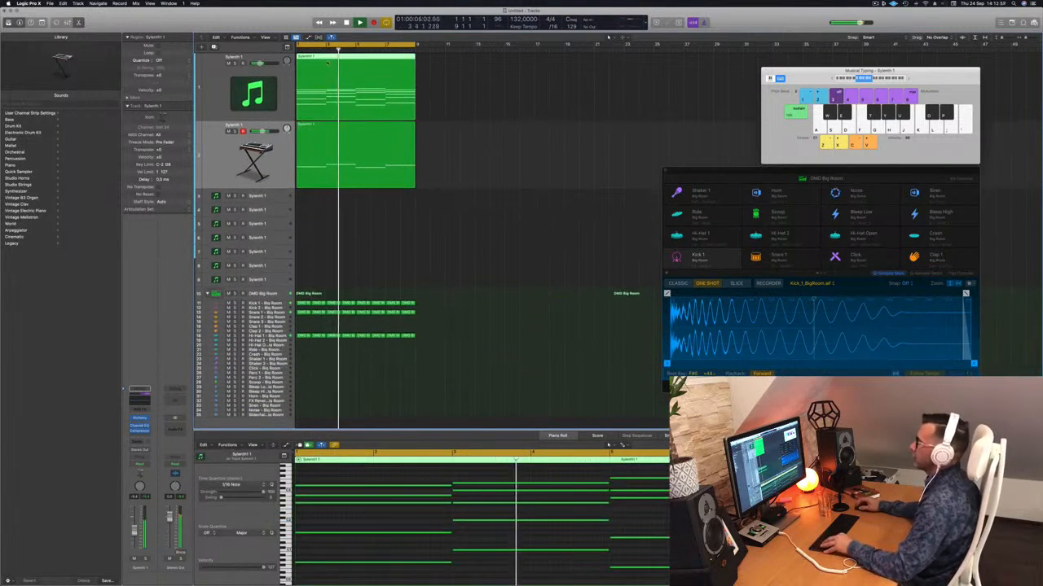
left_click_drag(384, 76, 336, 195)
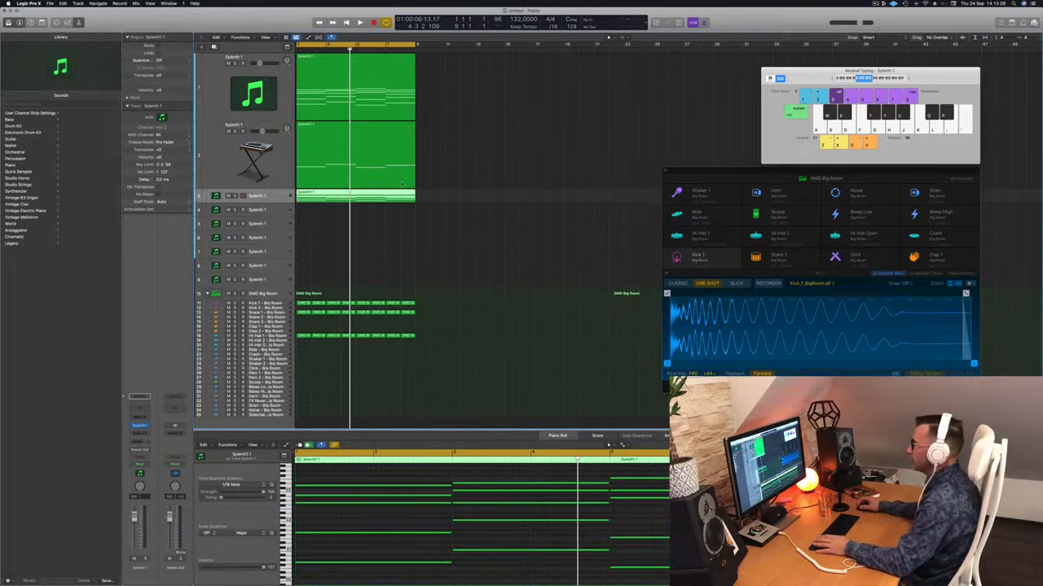
Shorten all the copied chord notes on the third track into short stabs and play them
scroll(392, 527, "down", 3)
left_click_drag(367, 472, 684, 581)
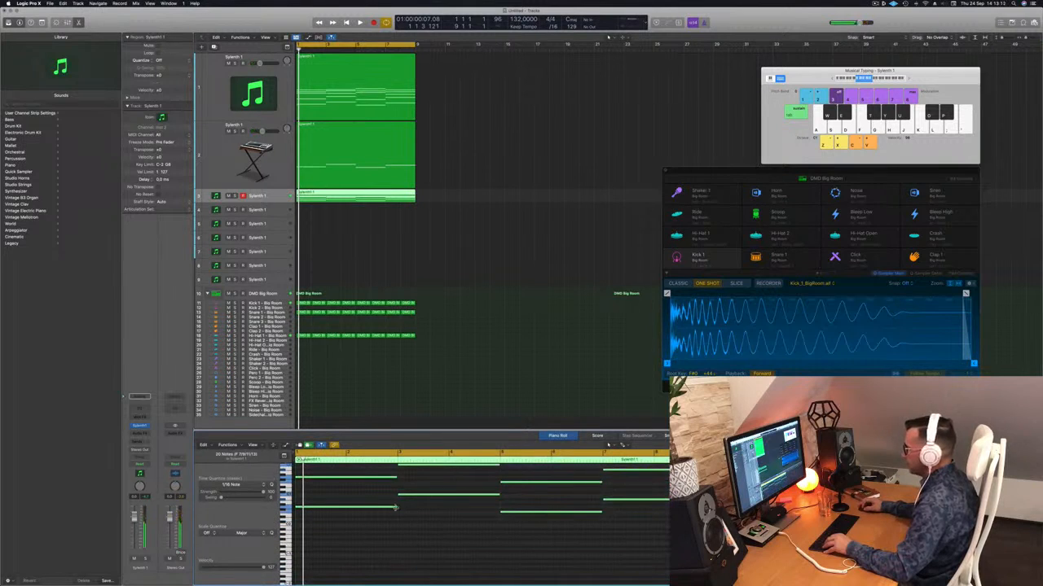
left_click_drag(396, 509, 304, 508)
scroll(326, 509, "up", 3)
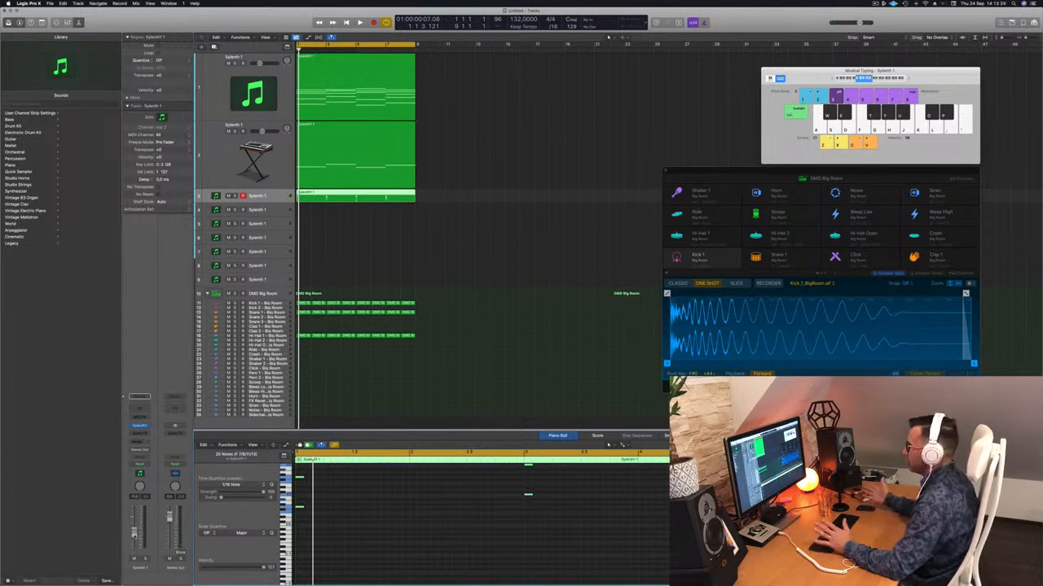
key("space")
key("space")
key("space")
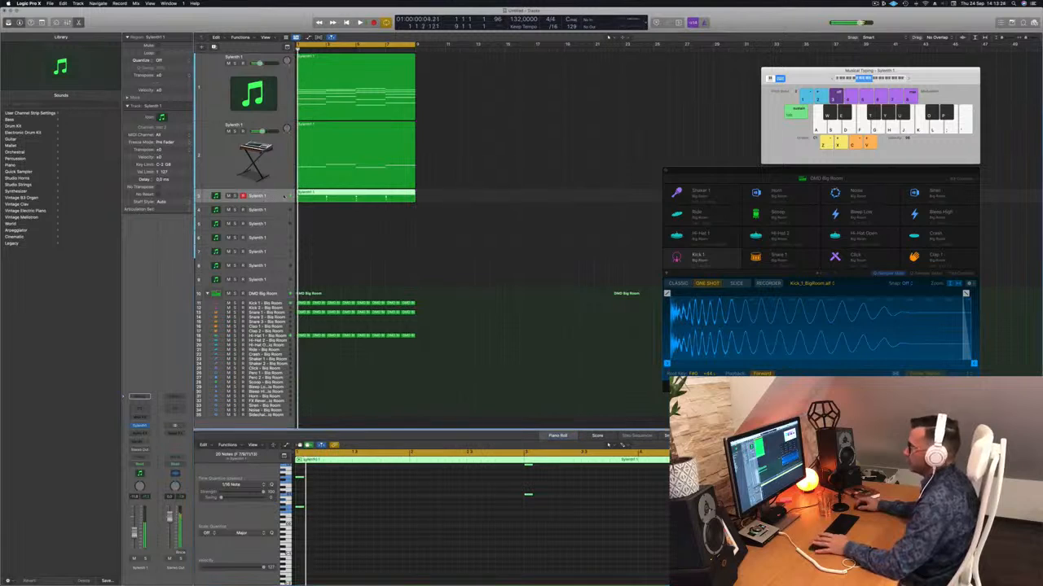
Load a different sound bank in the third track's Sylenth1 and select its LEAD - Aquamarine preset
left_click(140, 426)
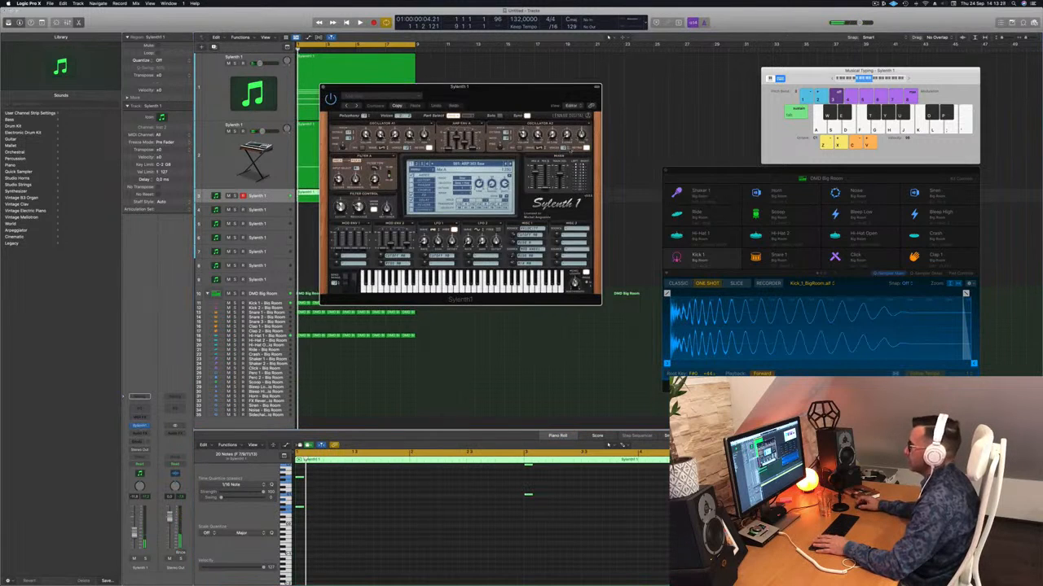
left_click_drag(499, 97, 523, 95)
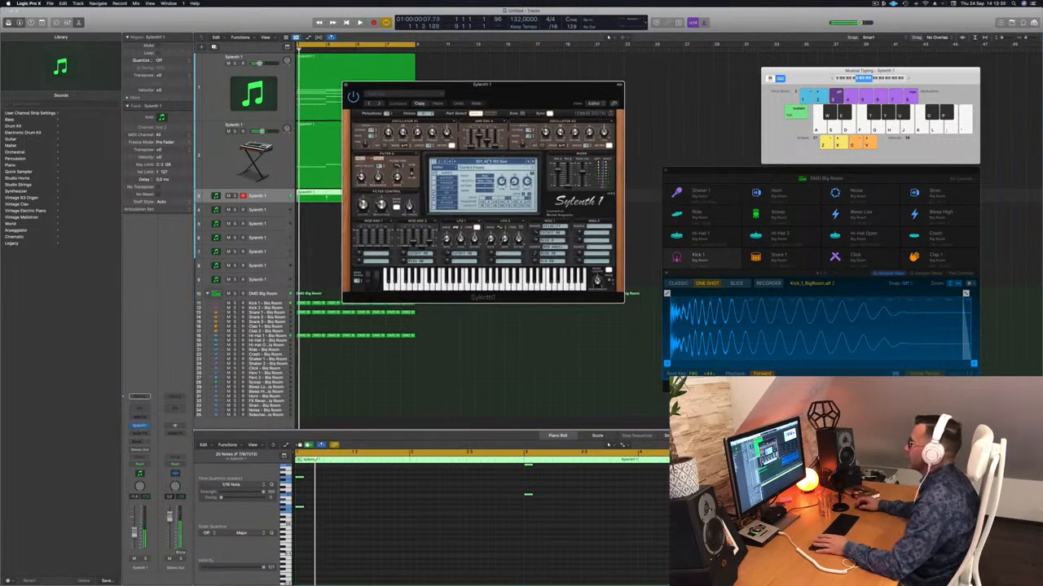
left_click(488, 162)
left_click(439, 161)
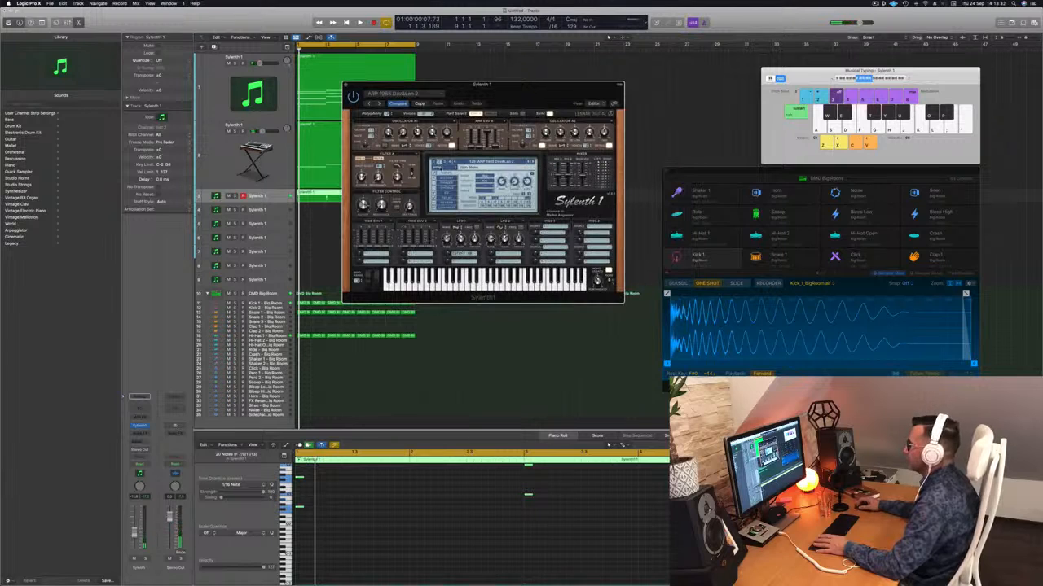
left_click(439, 167)
mouse_move(453, 179)
mouse_move(513, 180)
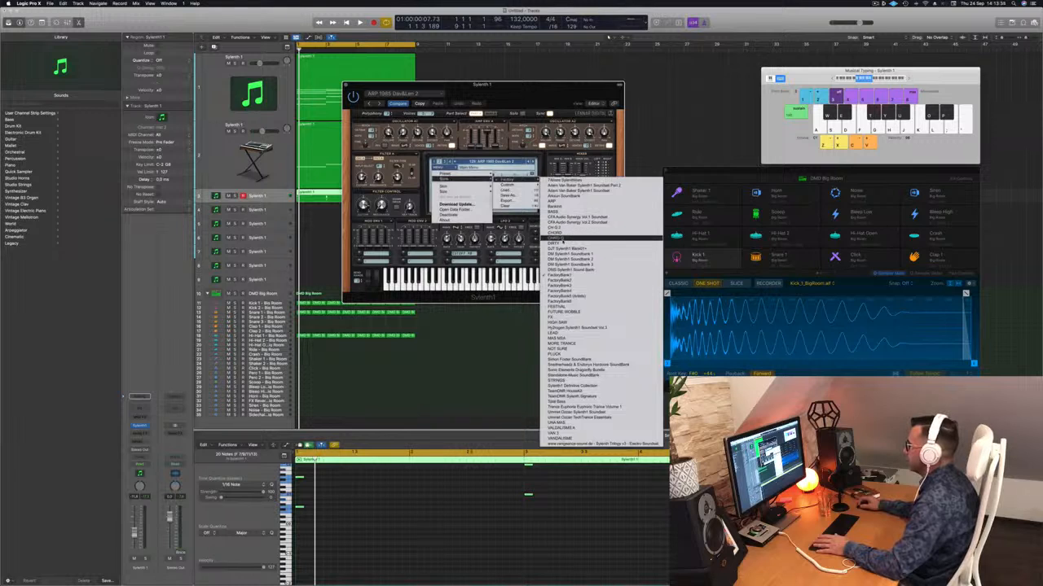
left_click(562, 239)
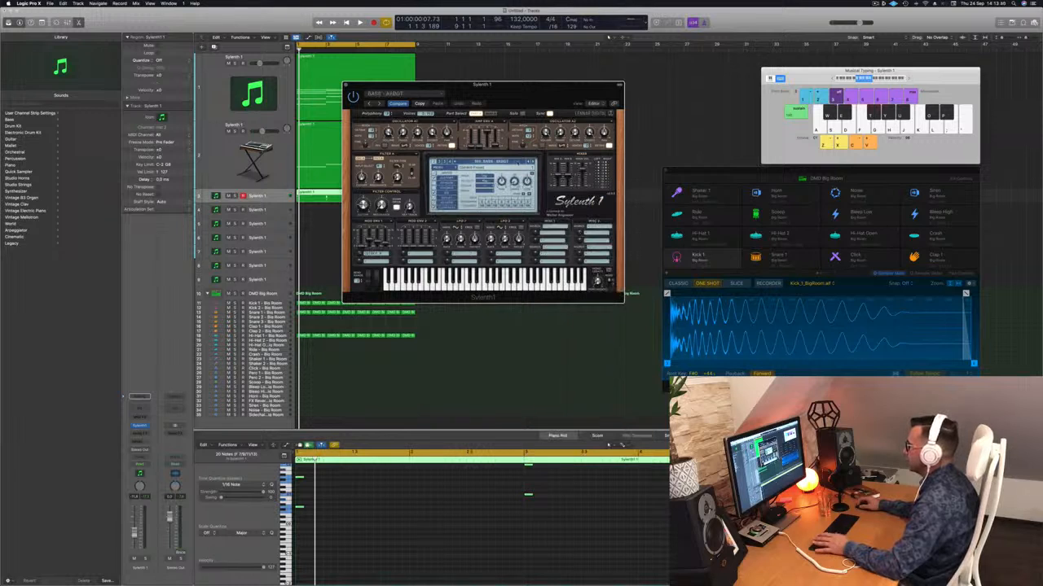
left_click(518, 162)
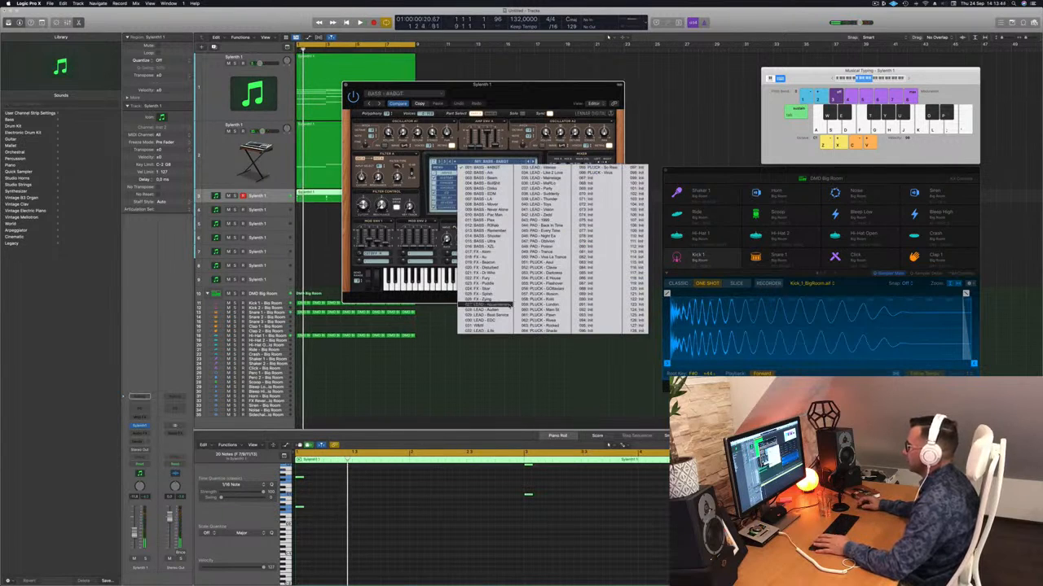
left_click(487, 305)
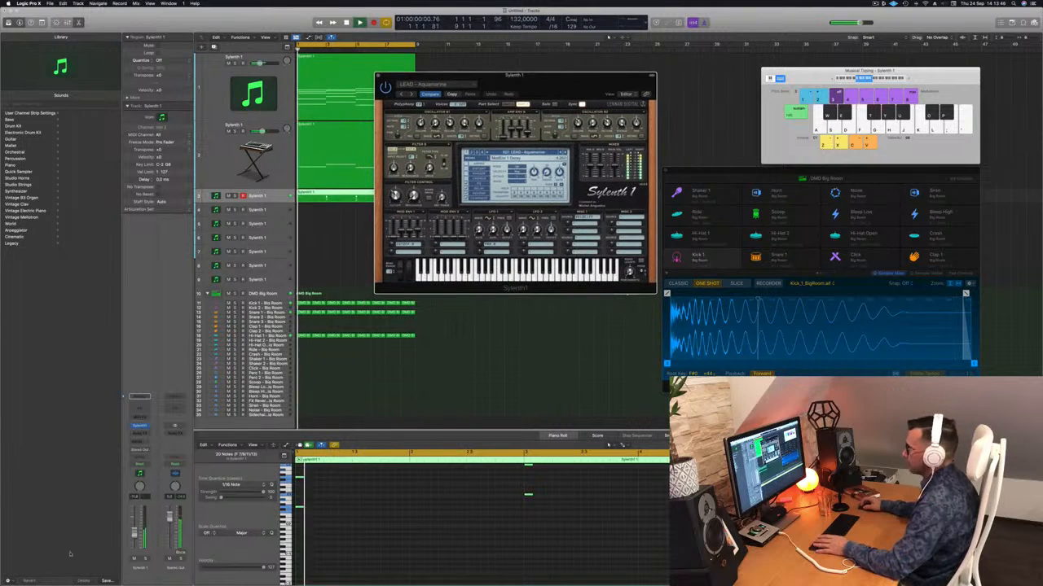
Play the chord stabs from the beginning to audition the LEAD - Aquamarine preset
left_click(365, 510)
scroll(365, 510, "up", 5)
key("space")
key("space")
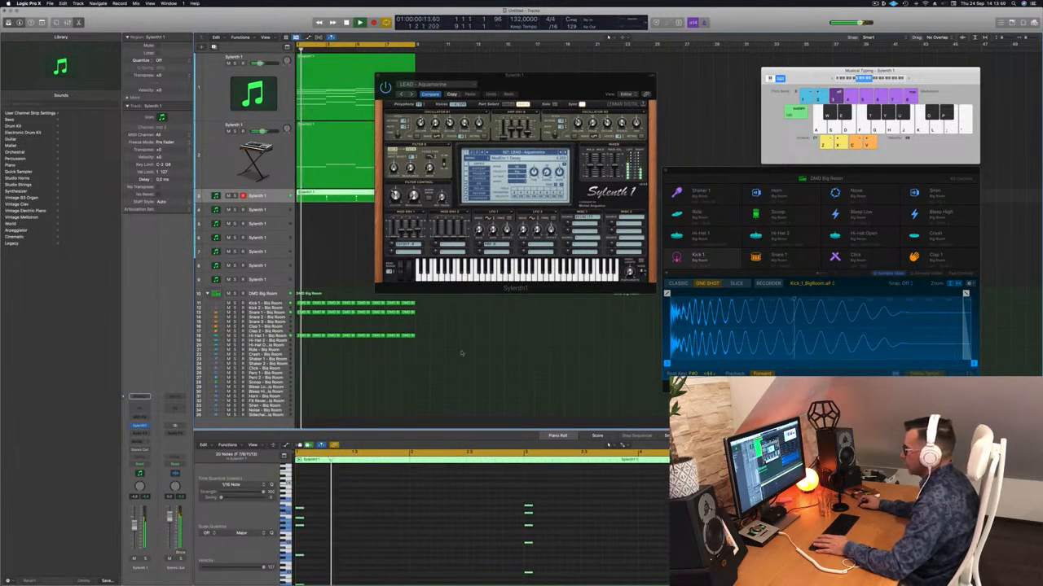
key("space")
key("space")
key("space")
key("space")
Audition the lead presets after LEAD - Aquamarine past LEAD - EDC, lowering the third track's volume to balance the stabs
left_click(566, 153)
key("space")
key("space")
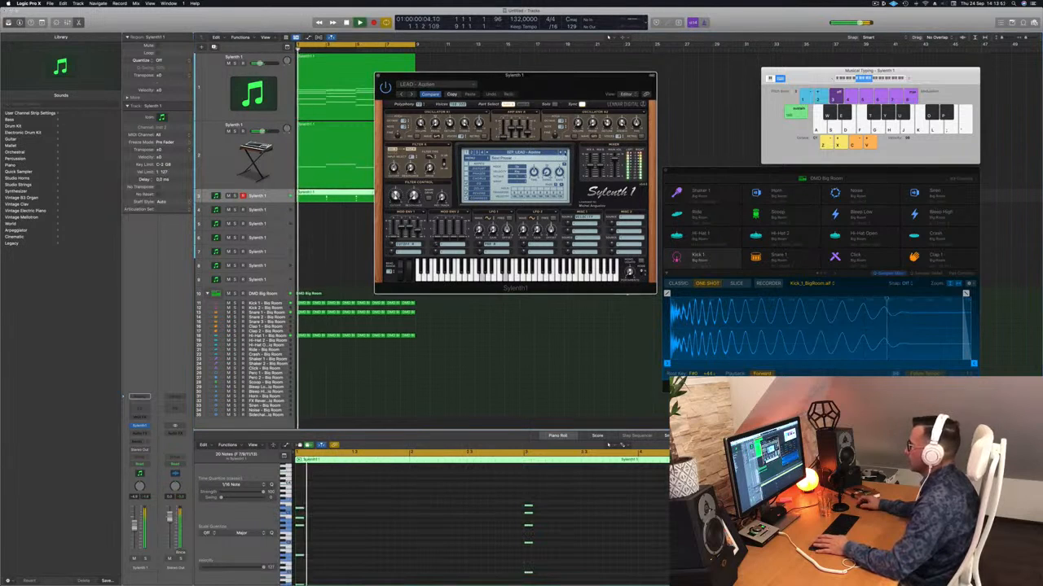
left_click_drag(135, 527, 135, 534)
key("space")
key("space")
left_click(566, 153)
left_click(567, 153)
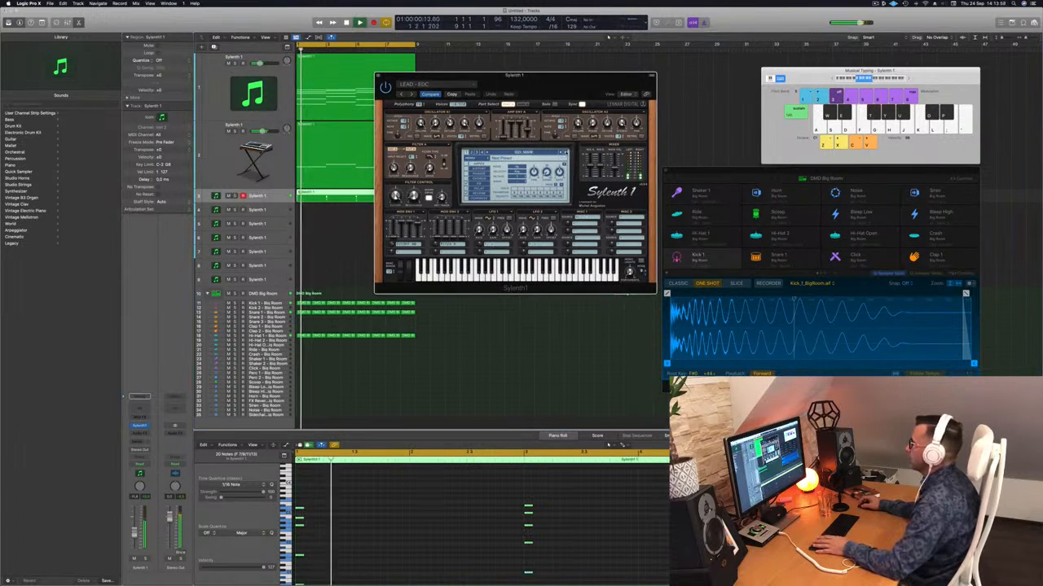
left_click_drag(134, 533, 134, 538)
key("space")
Audition LEAD - Intense and the lead presets right after it with the chord stabs
key("space")
left_click(565, 153)
key("space")
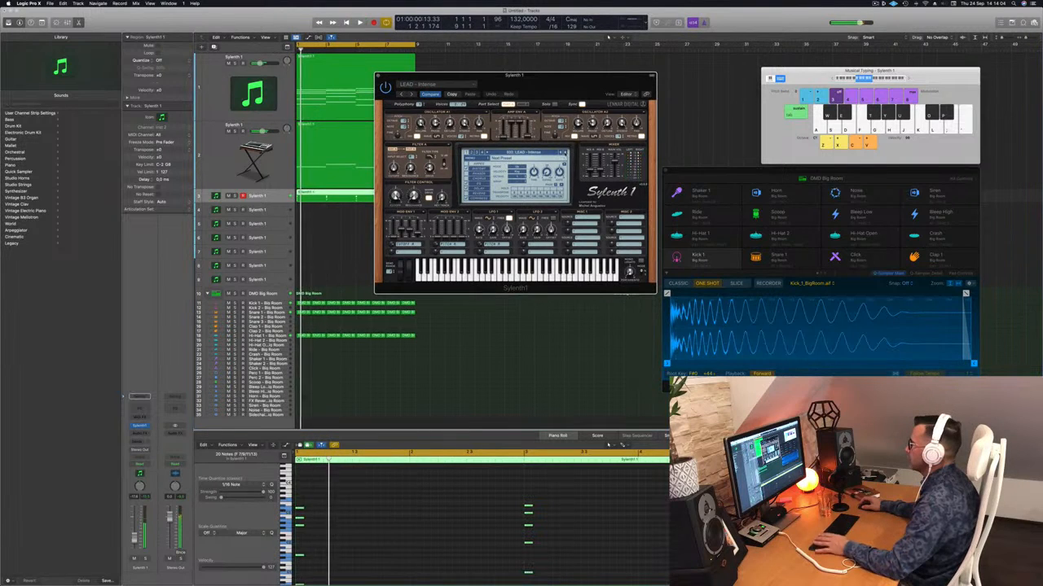
left_click(565, 153)
key("space")
key("space")
left_click(564, 153)
key("space")
key("space")
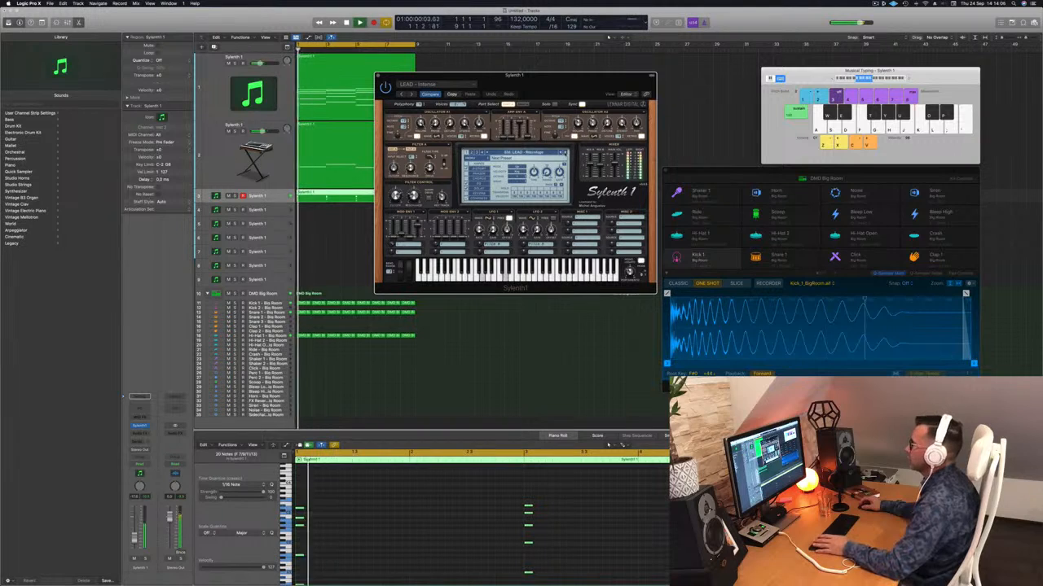
Audition the remaining lead presets one by one up to the first pad preset, PAD - 1999
left_click(564, 153)
key("space")
key("space")
left_click(564, 153)
key("space")
key("space")
left_click(565, 153)
key("space")
key("space")
left_click(564, 153)
key("space")
key("space")
left_click(564, 153)
key("space")
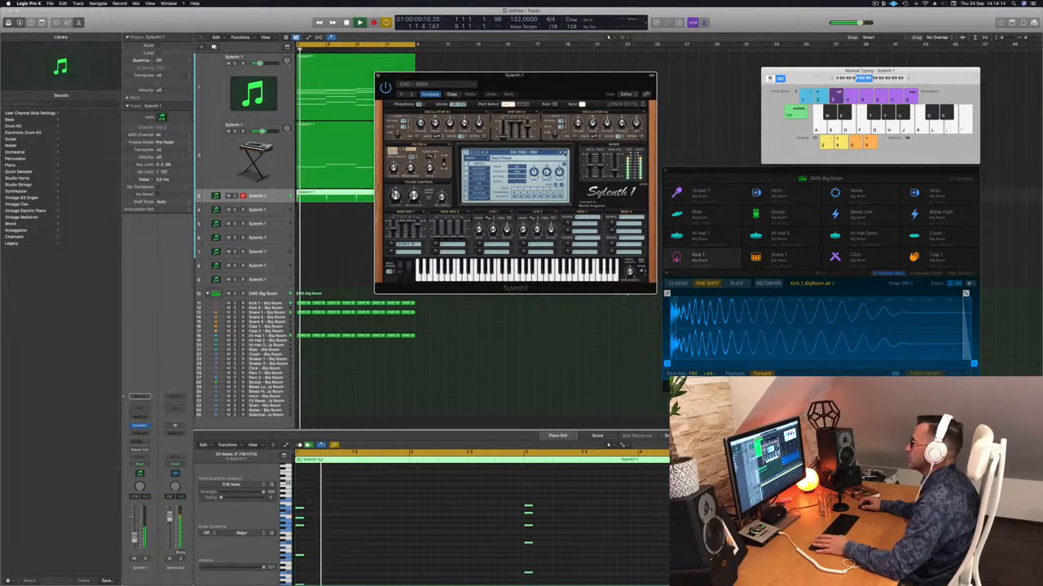
Go back to LEAD - Vision and the lead preset before it, play the stabs, and close Sylenth1
left_click(560, 153)
key("space")
key("space")
left_click(560, 153)
key("space")
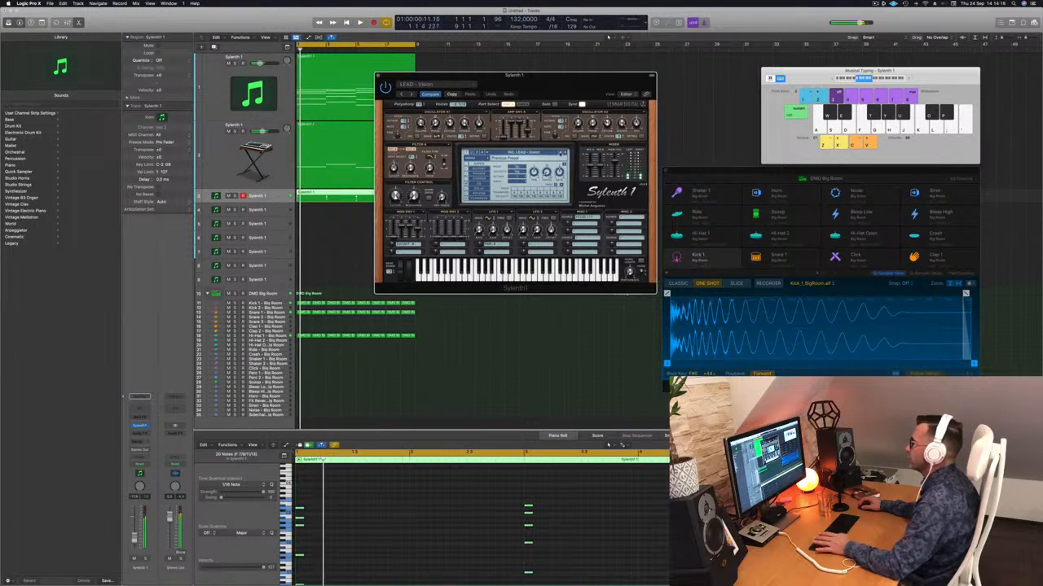
left_click_drag(556, 79, 585, 78)
key("space")
key("space")
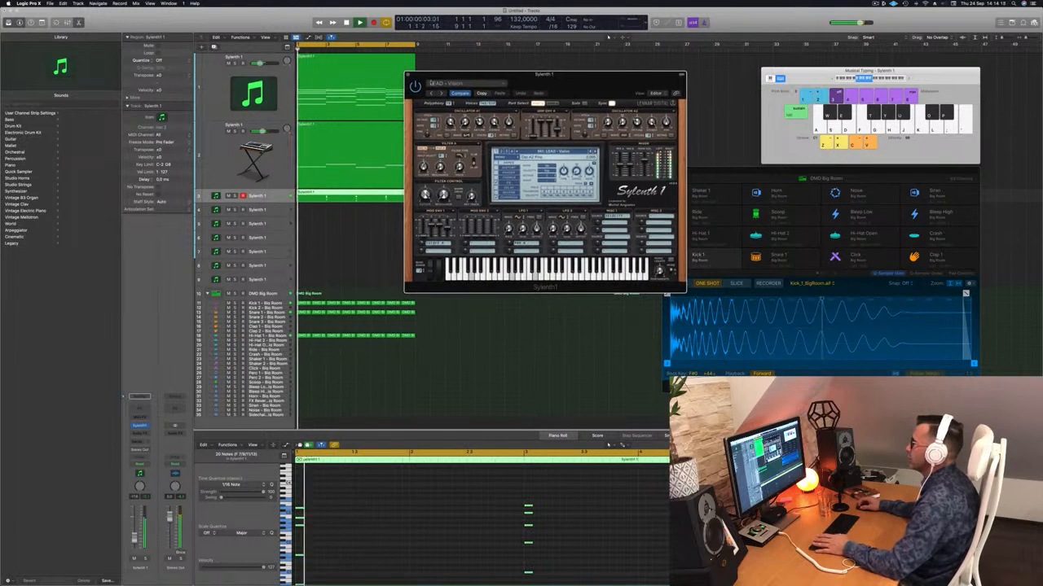
key("super+w")
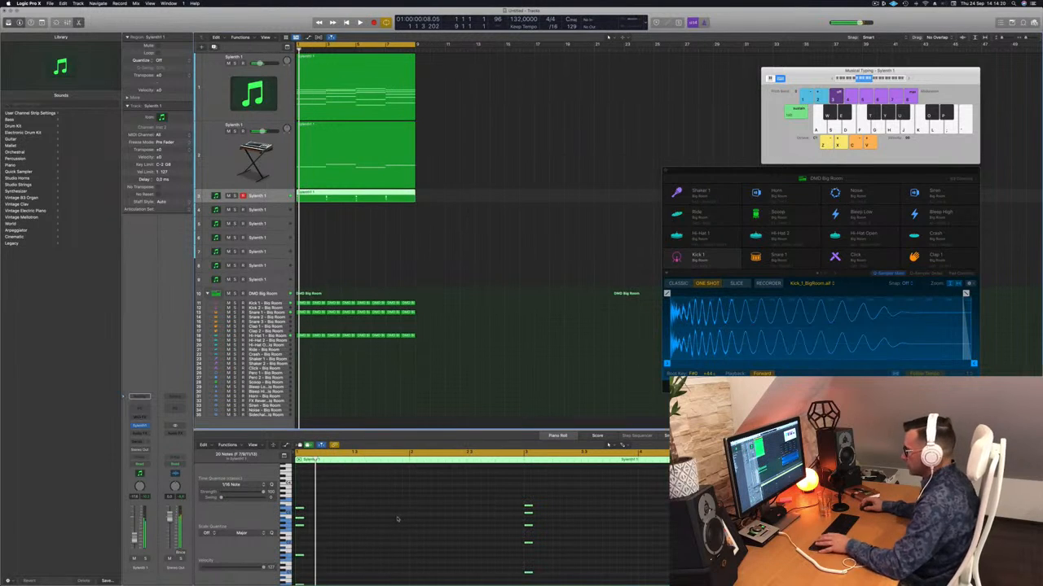
Duplicate all the chord stabs on the third track three sixteenths later as second hits
left_click_drag(300, 511, 323, 512)
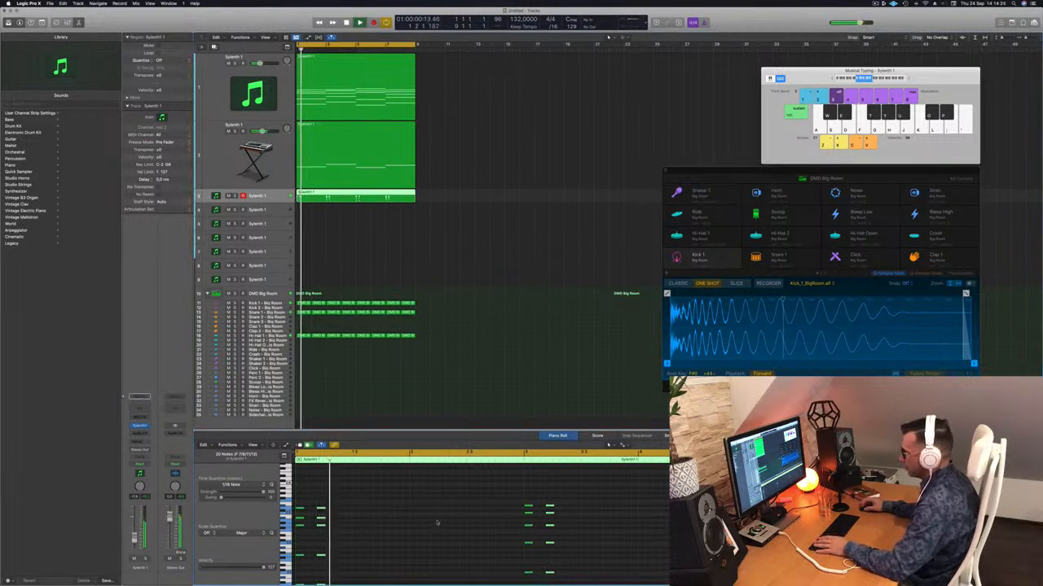
Duplicate the chord stabs as third hits three sixteenths after the second hits, add fourth hits two sixteenths after those, and play the loop
left_click_drag(321, 510, 334, 516)
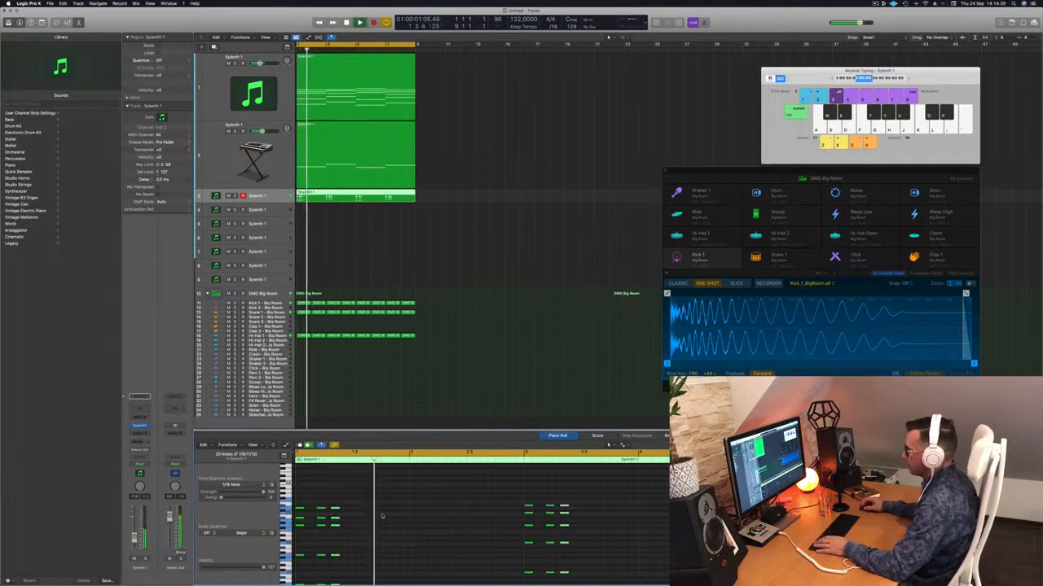
key("alt+Right")
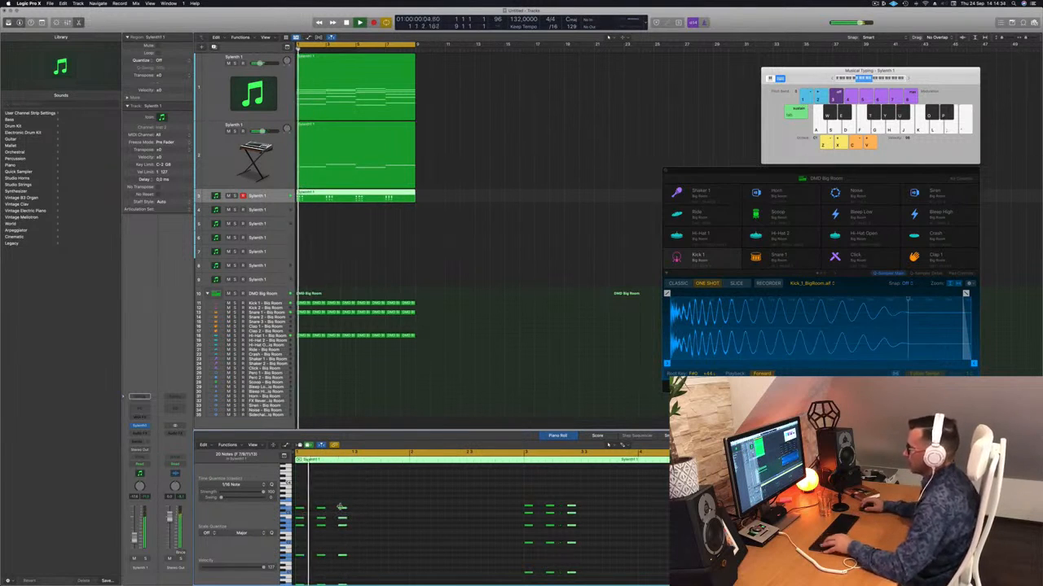
left_click_drag(342, 511, 356, 511)
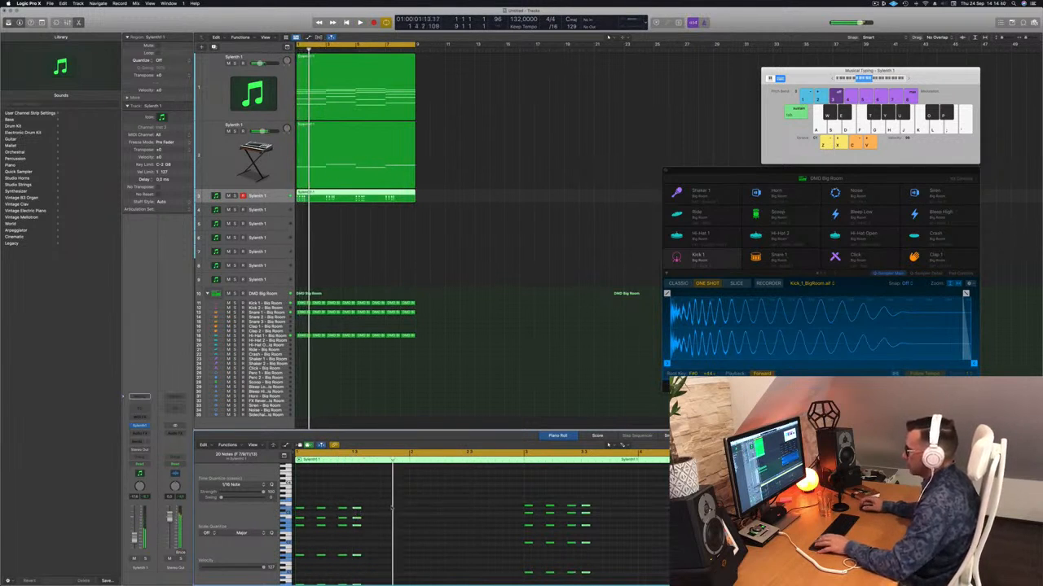
key("alt+Right")
key("alt+Left")
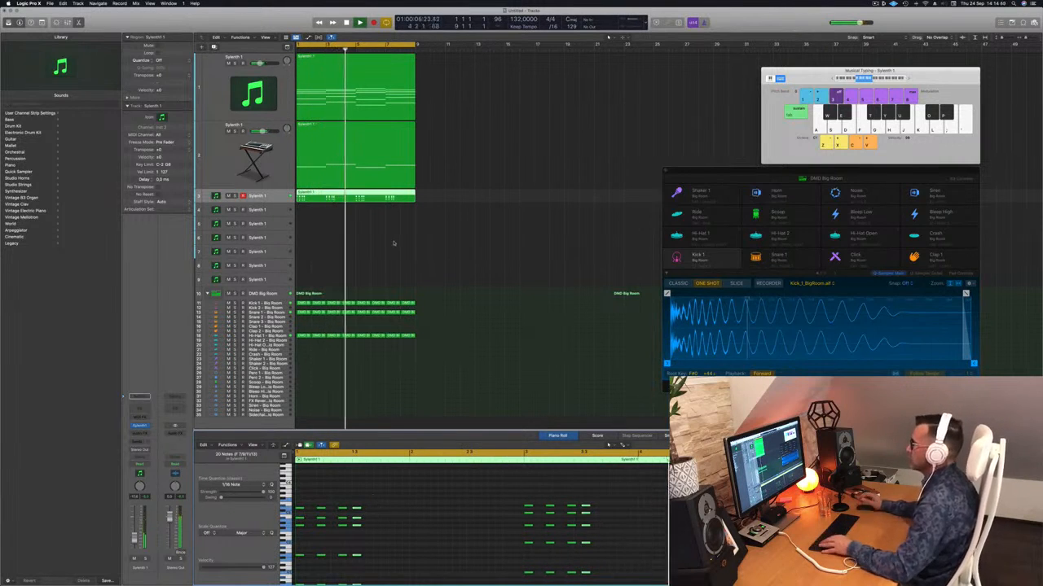
key("super+Left")
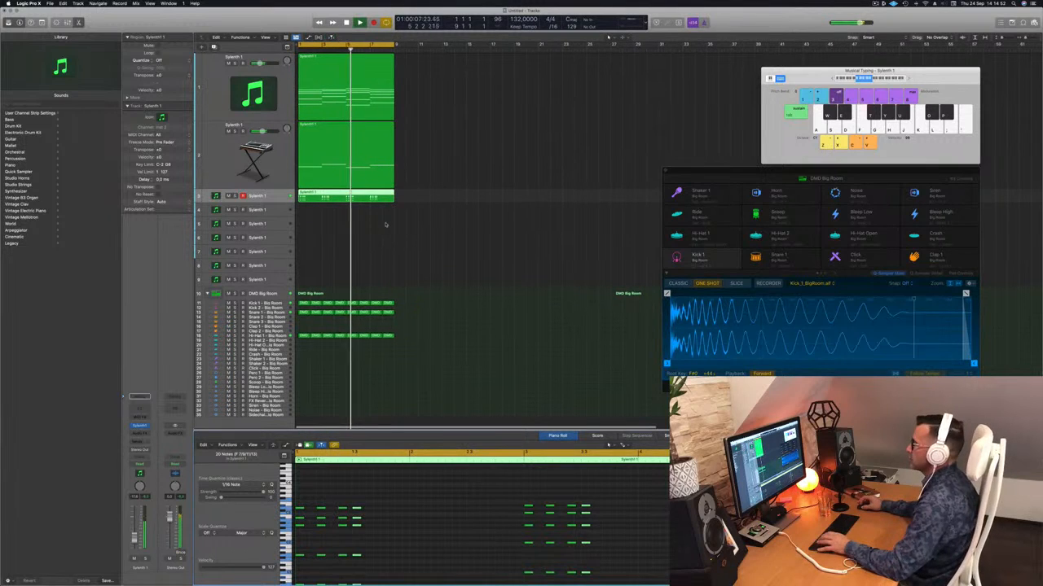
key("Return")
key("space")
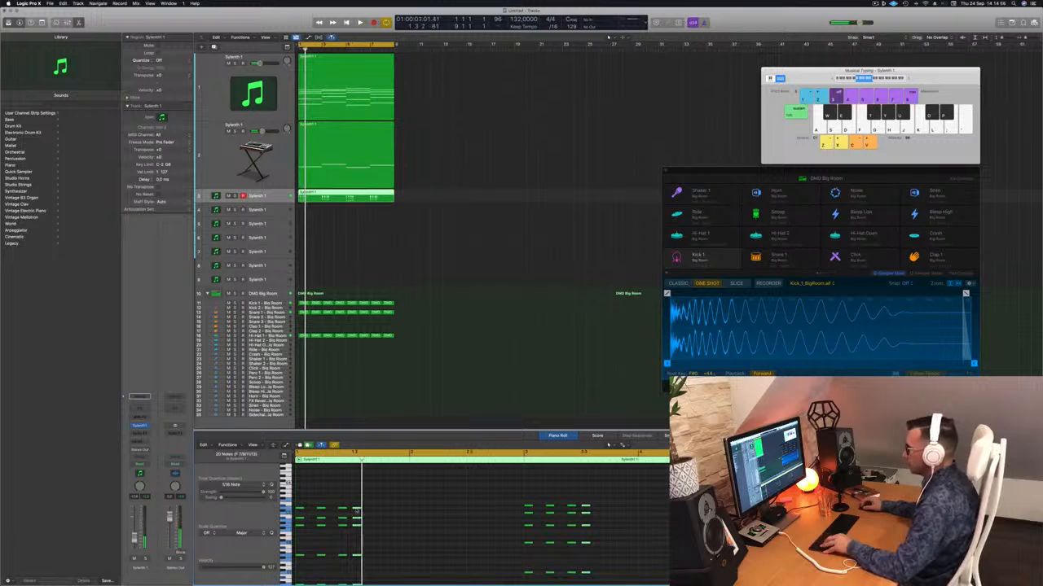
Try shifting the fourth stab hits two and three sixteenths later during playback, and return them to two sixteenths after the third hits
key("alt+Right")
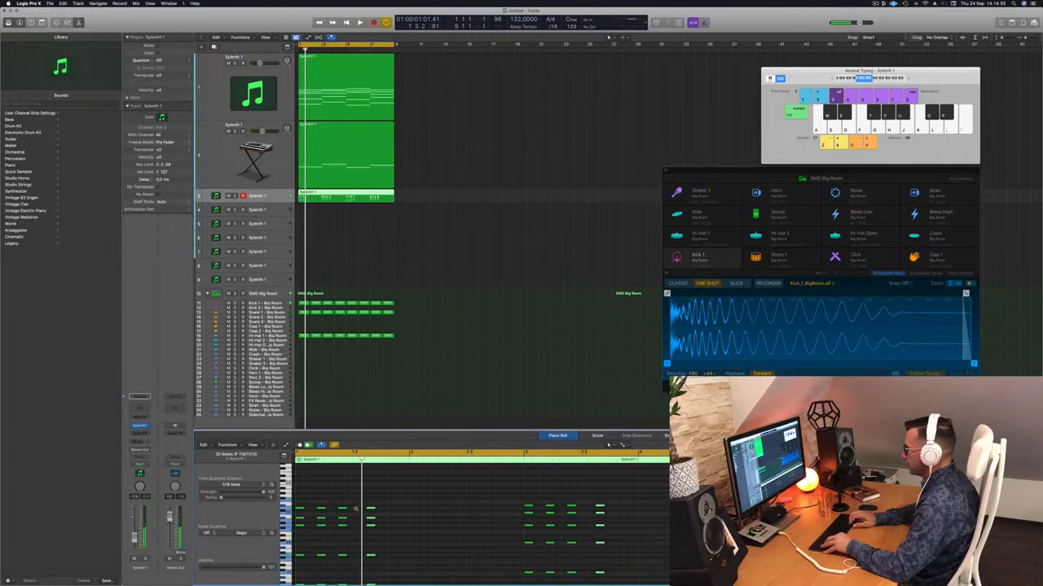
key("space")
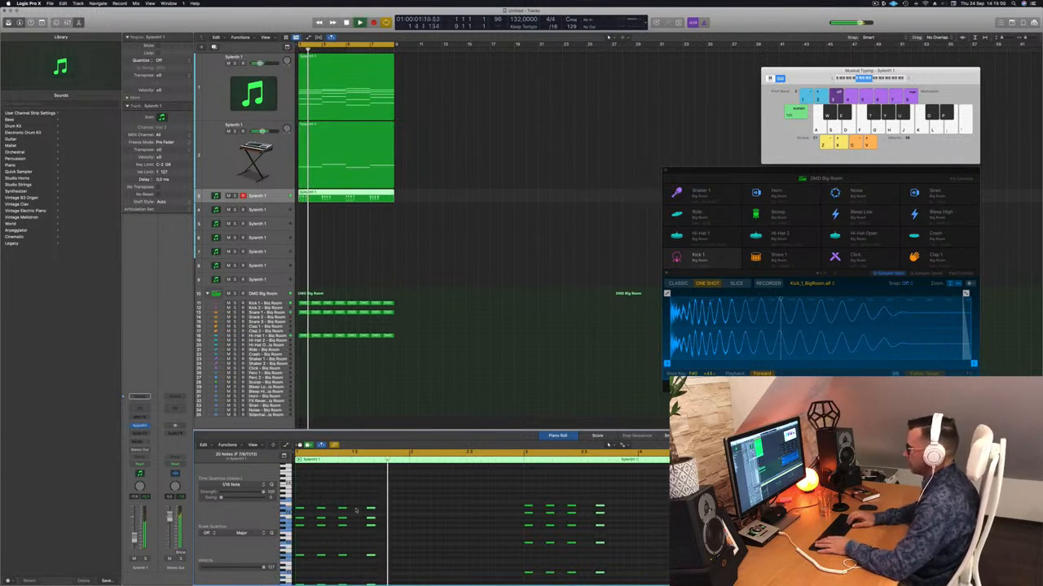
key("alt+Right")
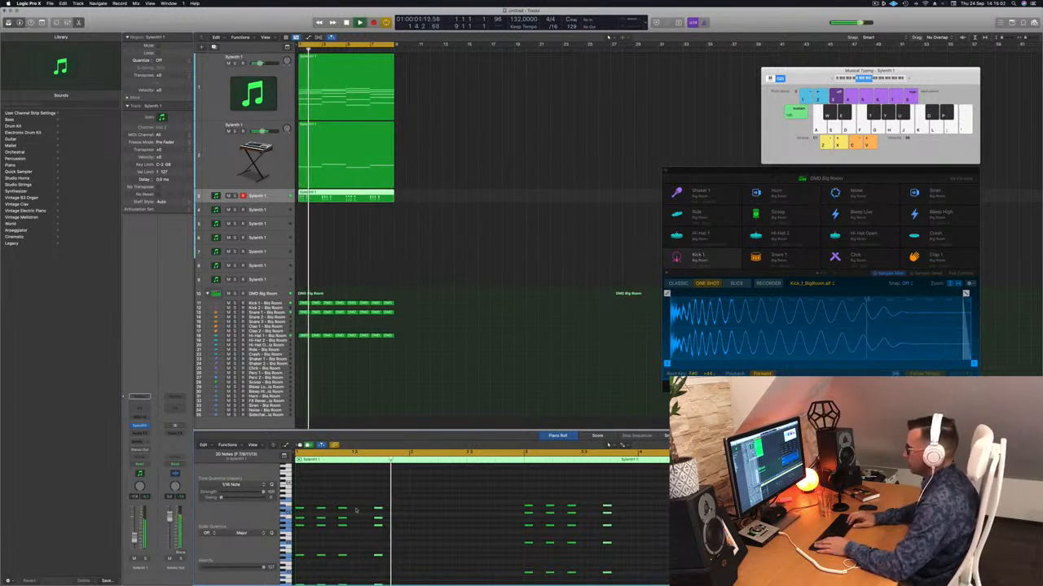
key("super+z")
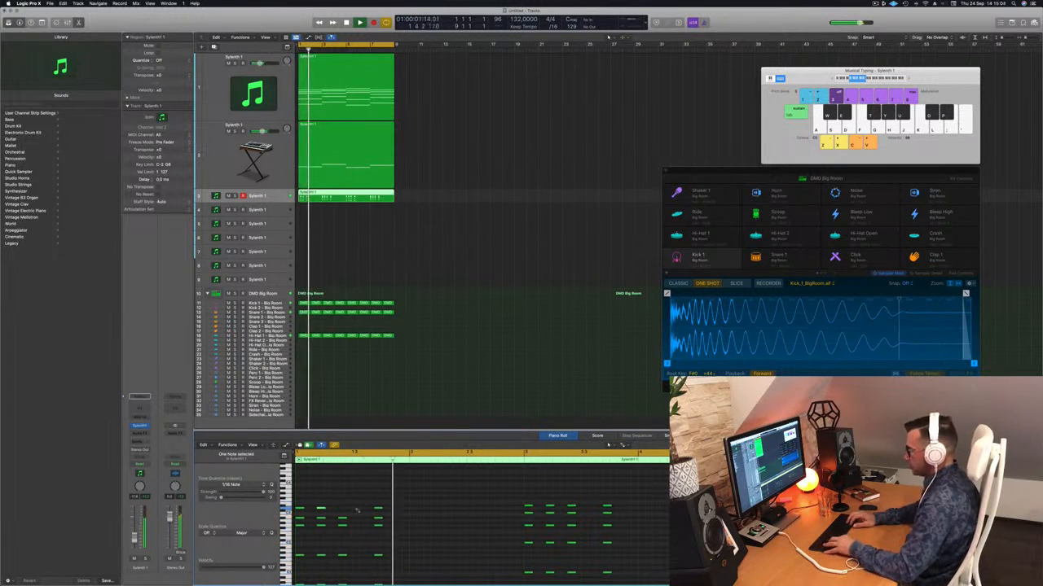
key("super+z")
key("alt+Left")
key("Return")
key("alt+Left")
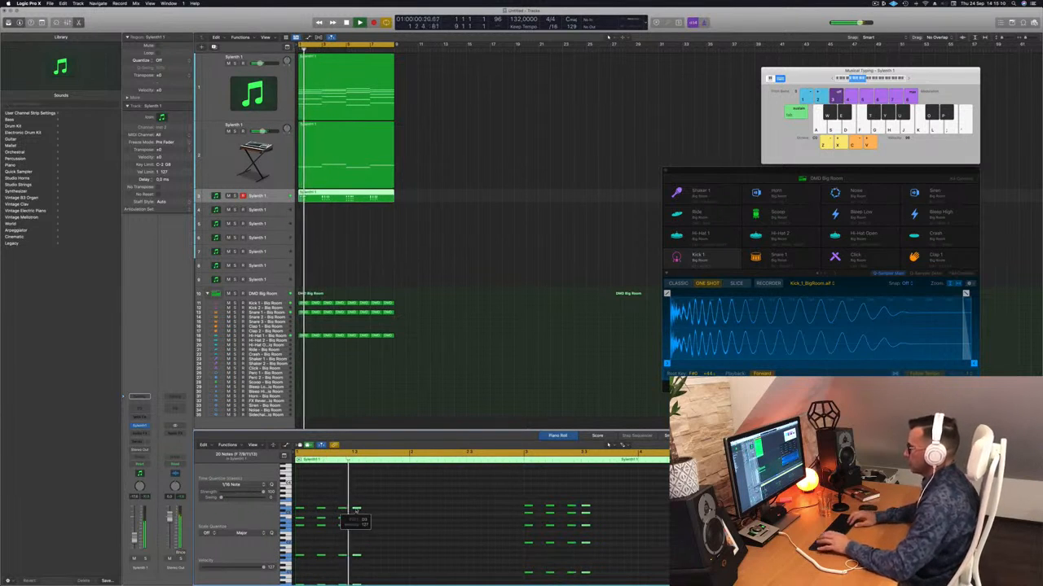
Move the fourth stab hits one sixteenth later and listen to the loop with the third track selected
key("alt+Right")
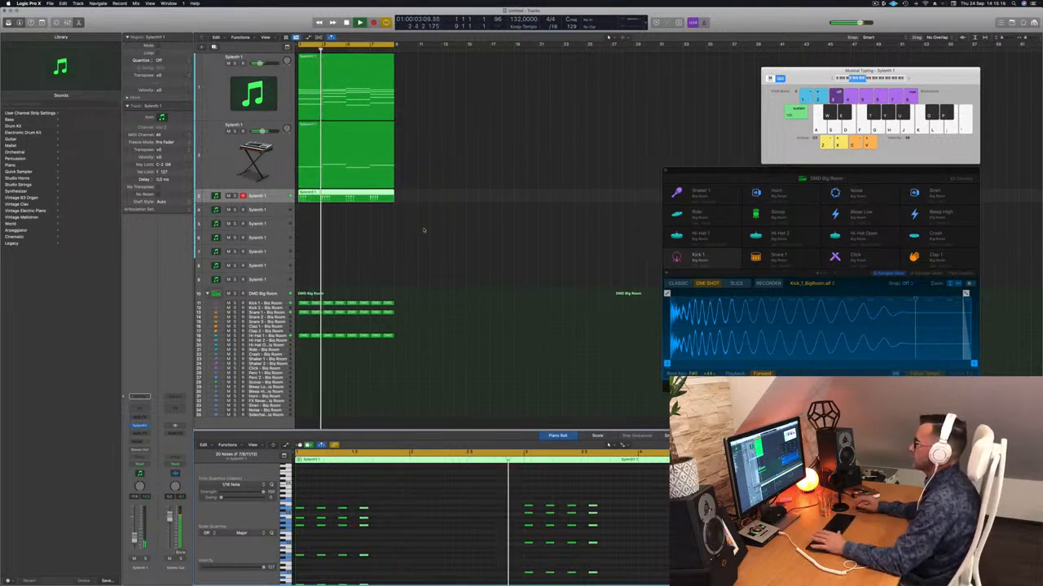
left_click(276, 198)
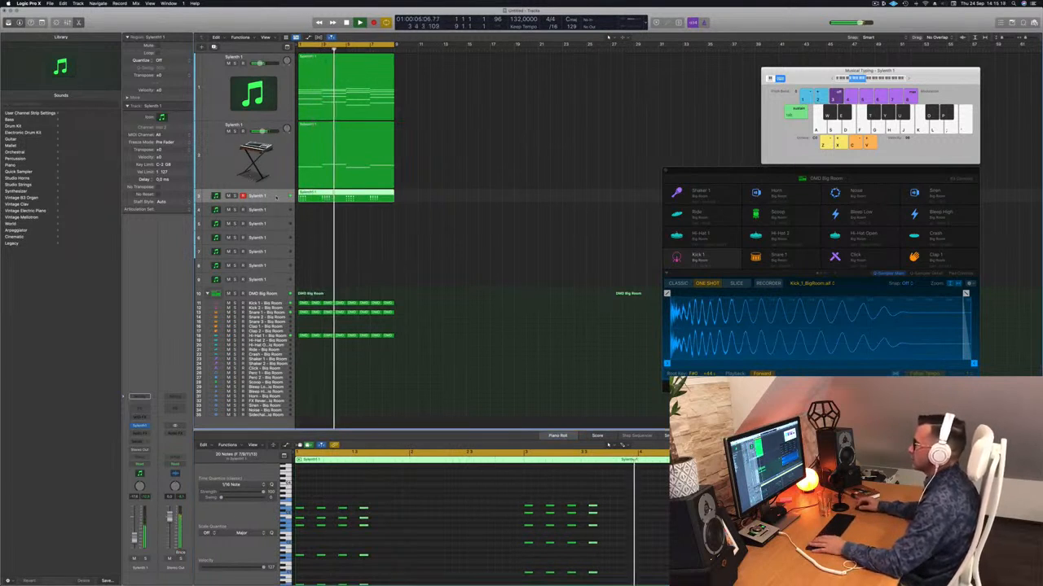
left_click(274, 174)
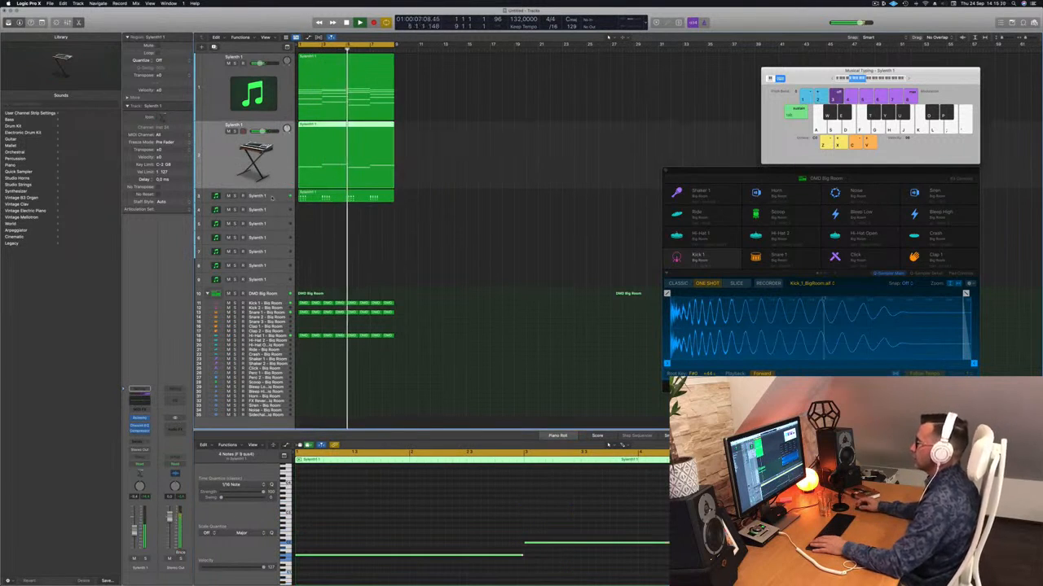
left_click(275, 198)
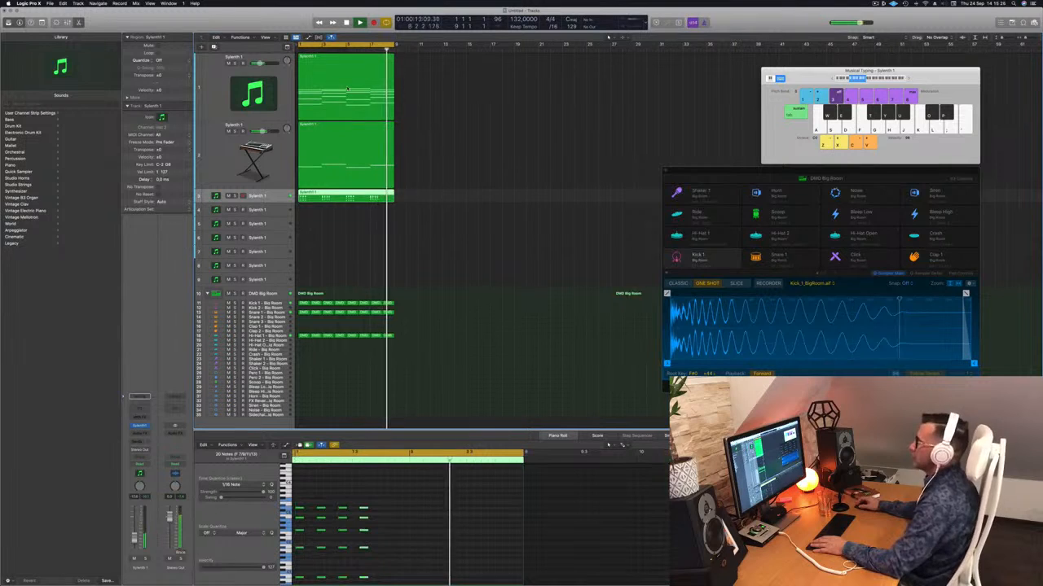
Copy the chord region from the first track onto the fourth track and increase that track's height
left_click(350, 61)
left_click_drag(350, 61, 326, 213)
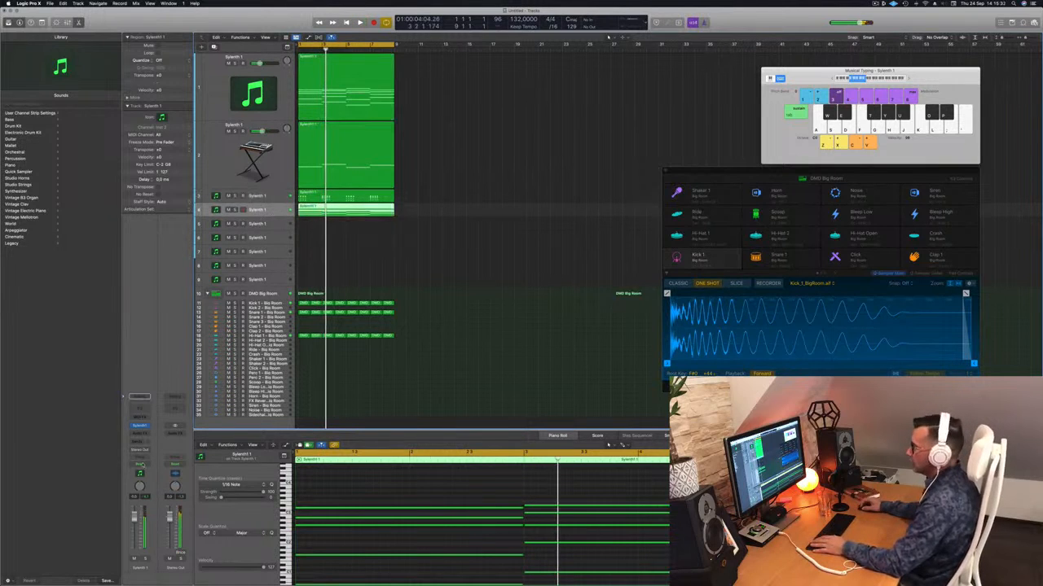
scroll(406, 488, "left", 5)
scroll(394, 520, "up", 4)
scroll(395, 520, "down", 3)
scroll(394, 520, "up", 3)
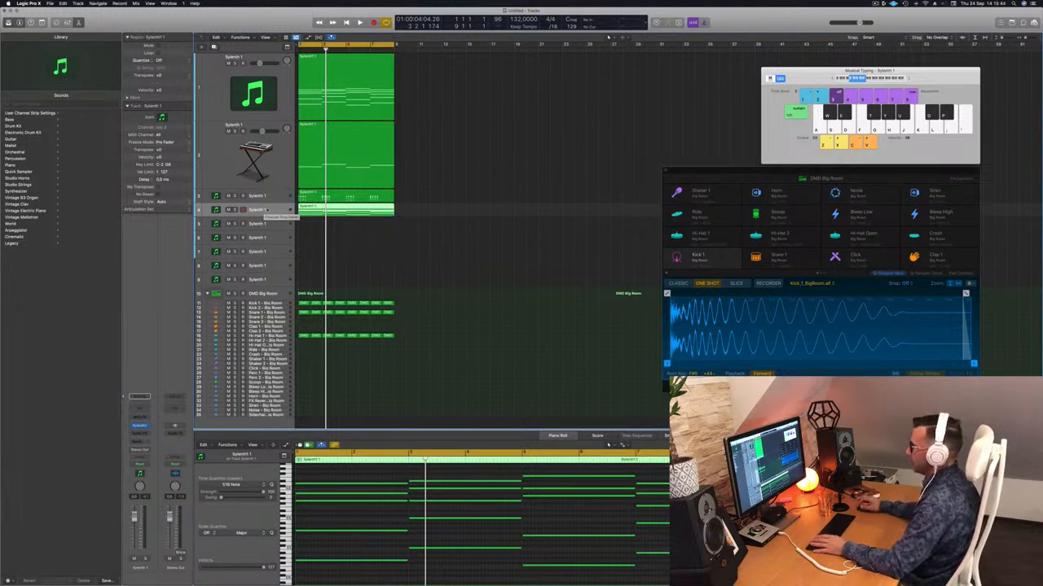
left_click_drag(280, 221, 279, 238)
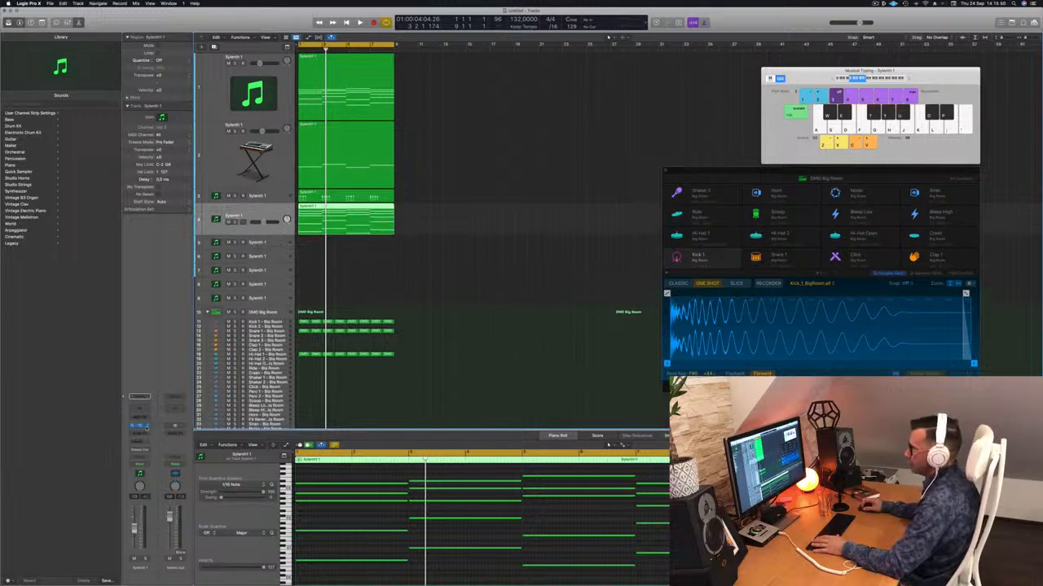
Replace Sylenth1 on the fourth track with Alchemy and load the arpeggiated preset 1970s Analog Arp
left_click(139, 424)
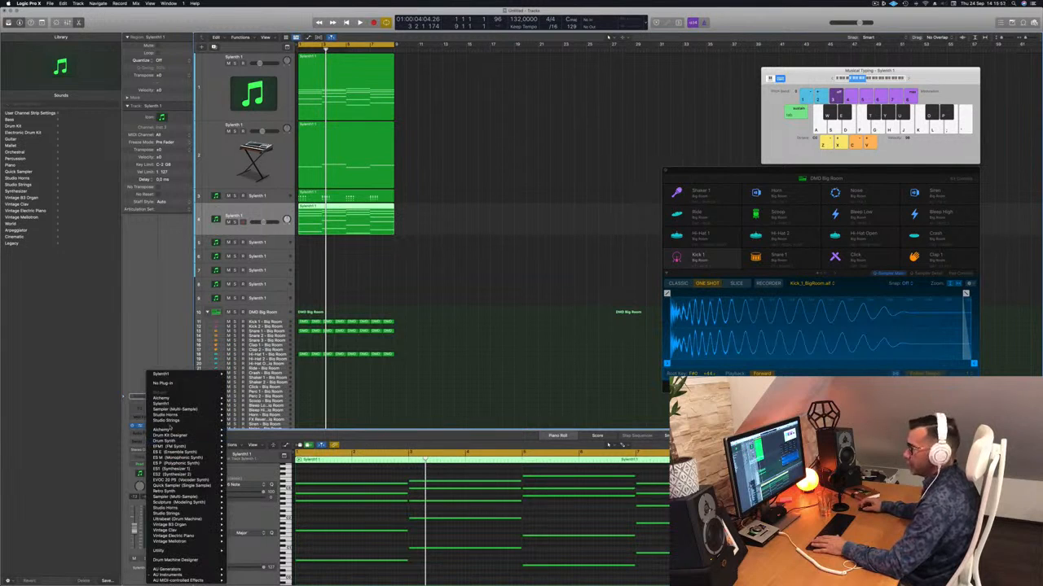
left_click(240, 431)
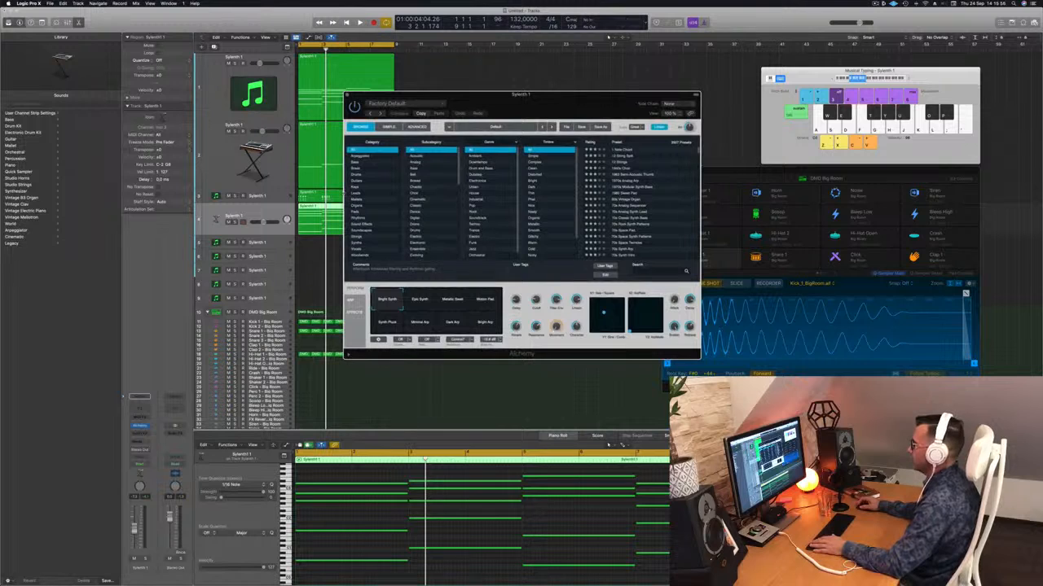
left_click(361, 156)
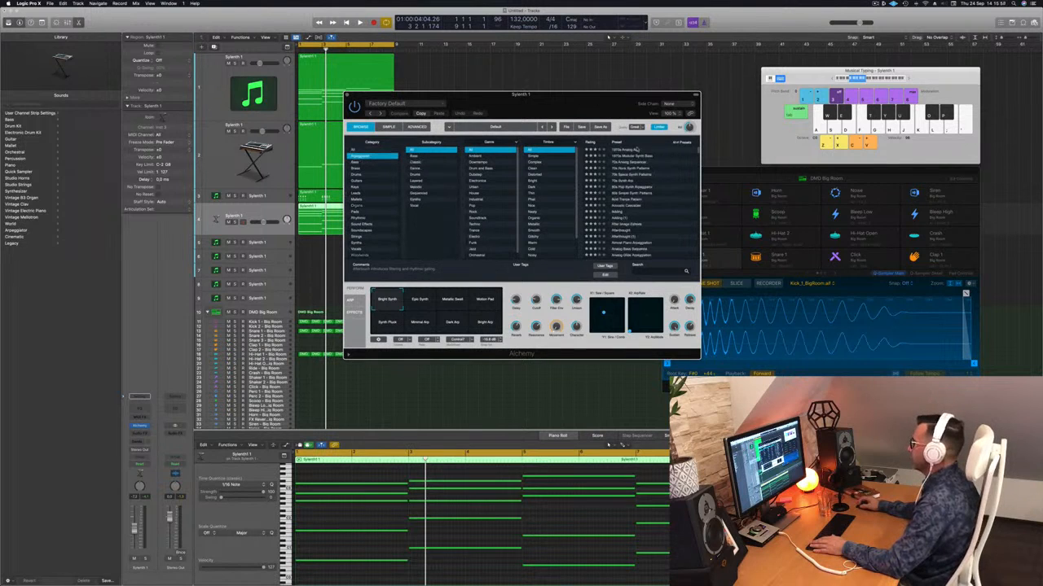
left_click_drag(604, 97, 719, 89)
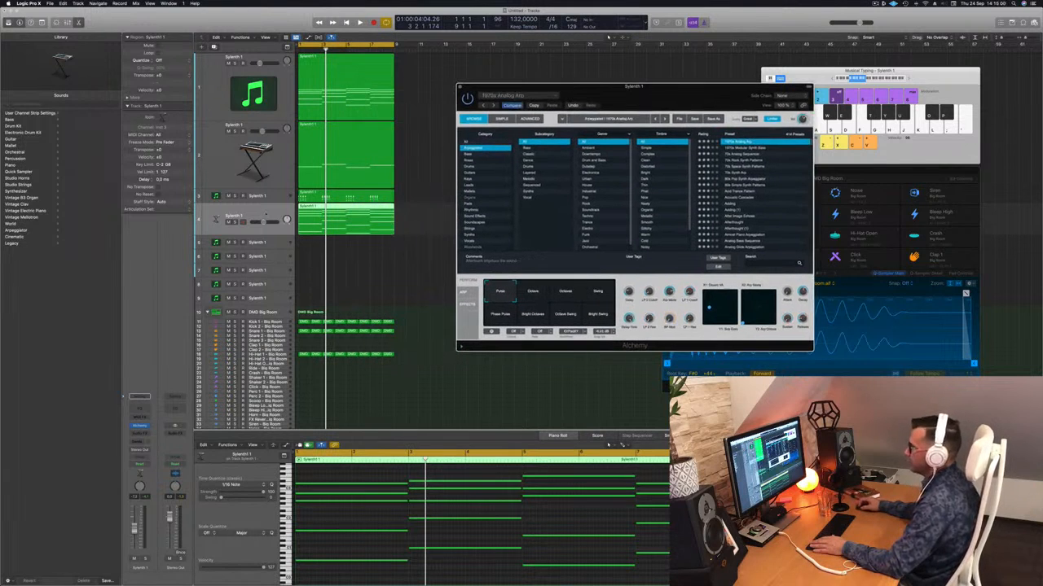
Audition the 1970s Analog Arp with the full loop, keeping the Alchemy window clear of the arrangement
left_click(321, 424)
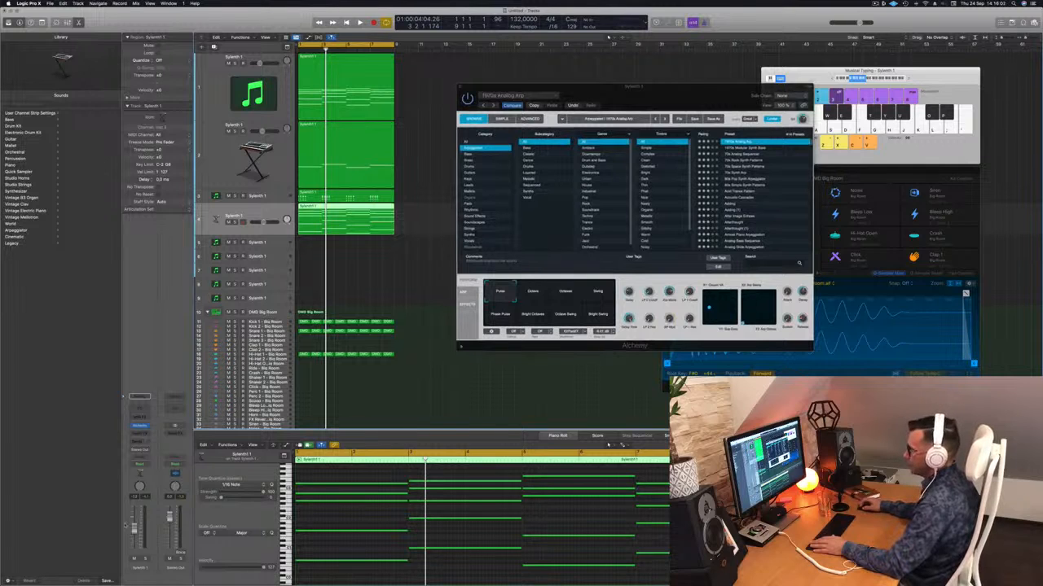
key("space")
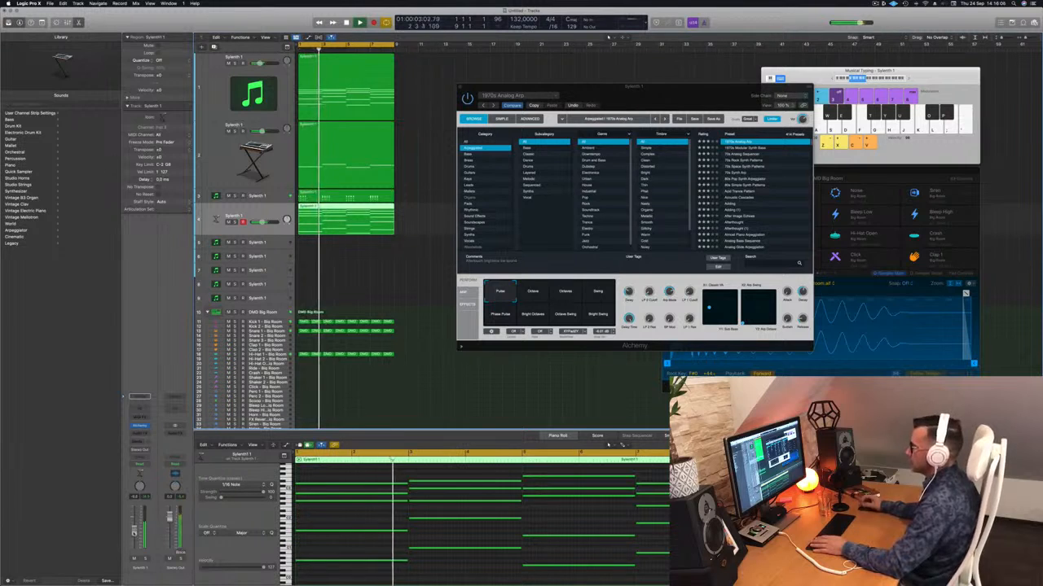
left_click_drag(683, 88, 725, 72)
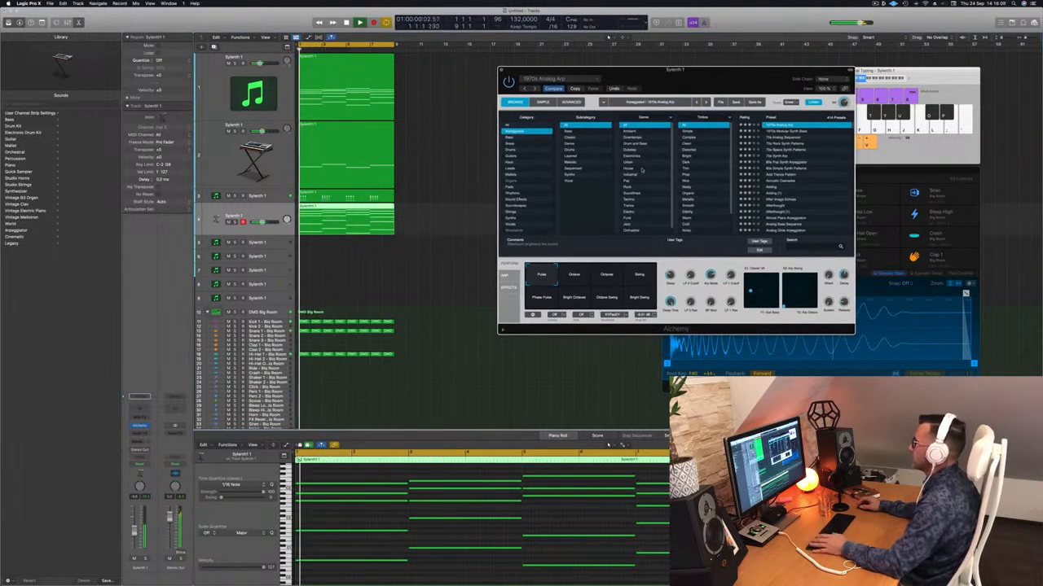
key("space")
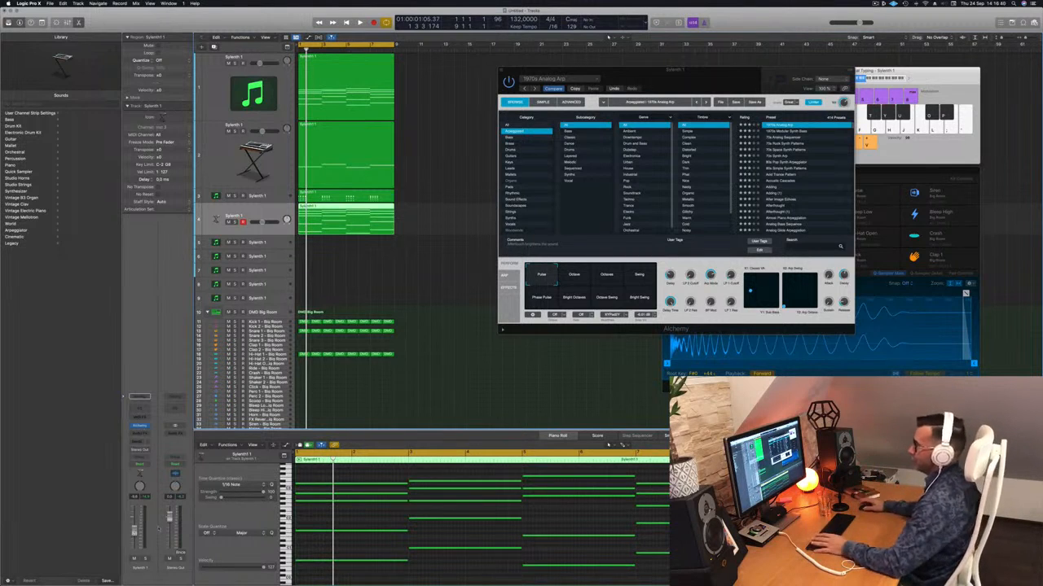
left_click(727, 81)
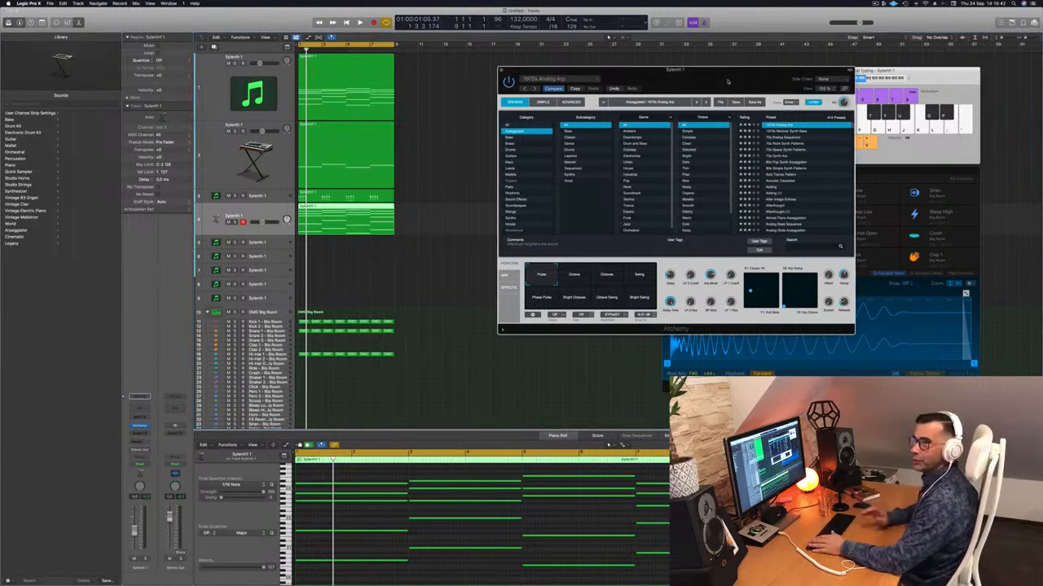
key("space")
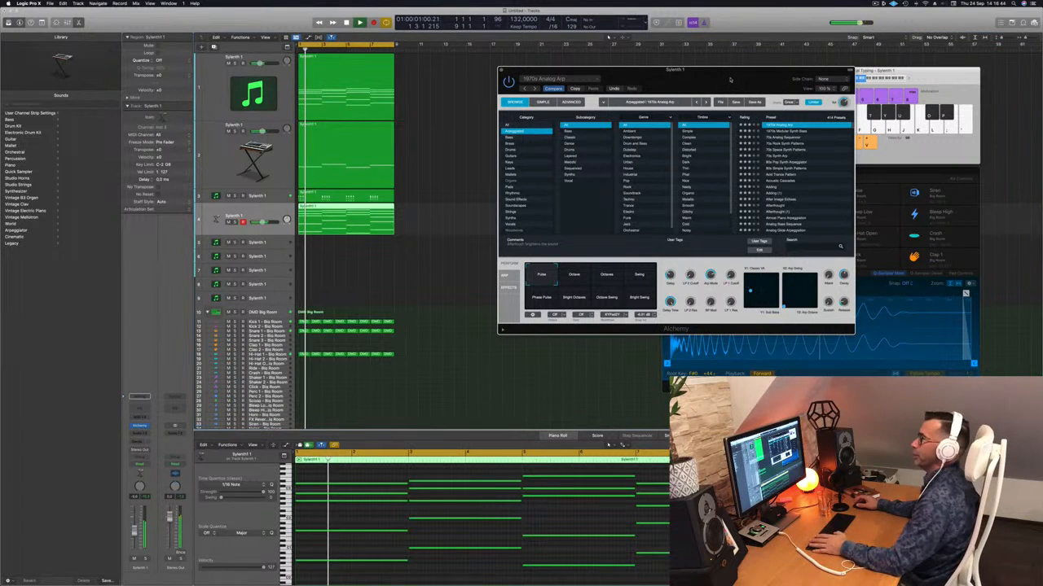
left_click_drag(730, 79, 655, 128)
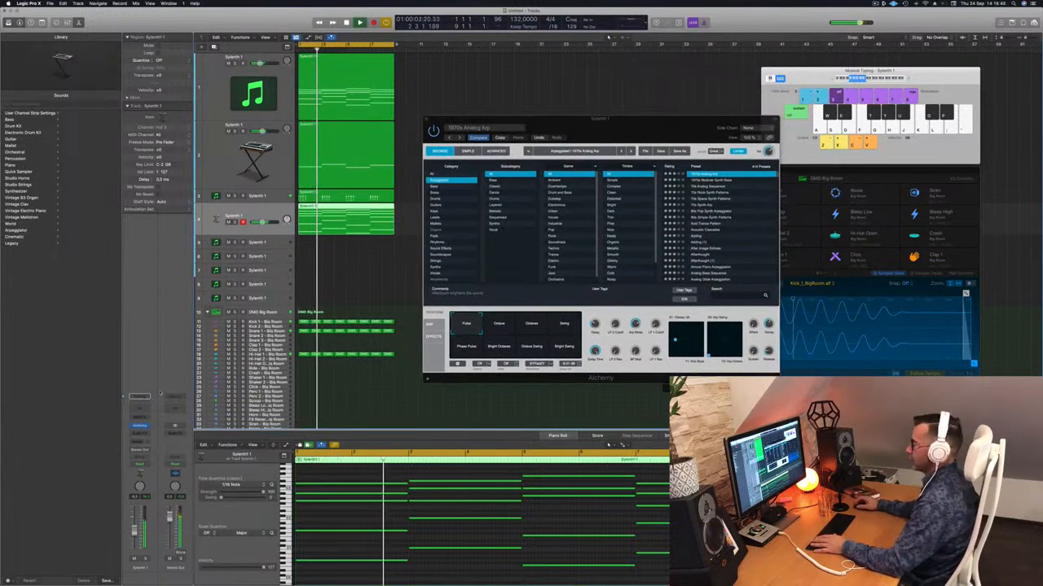
left_click_drag(651, 128, 738, 142)
key("Return")
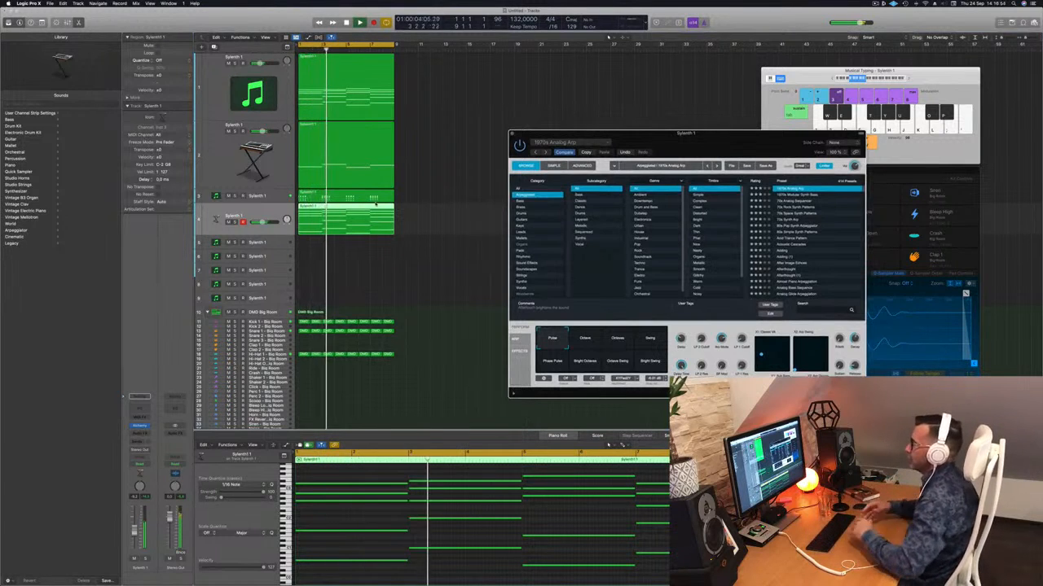
Audition Alchemy's Bright Octaves variation, return to the Pulse variation, and adjust the arp track's volume
left_click_drag(685, 133, 692, 102)
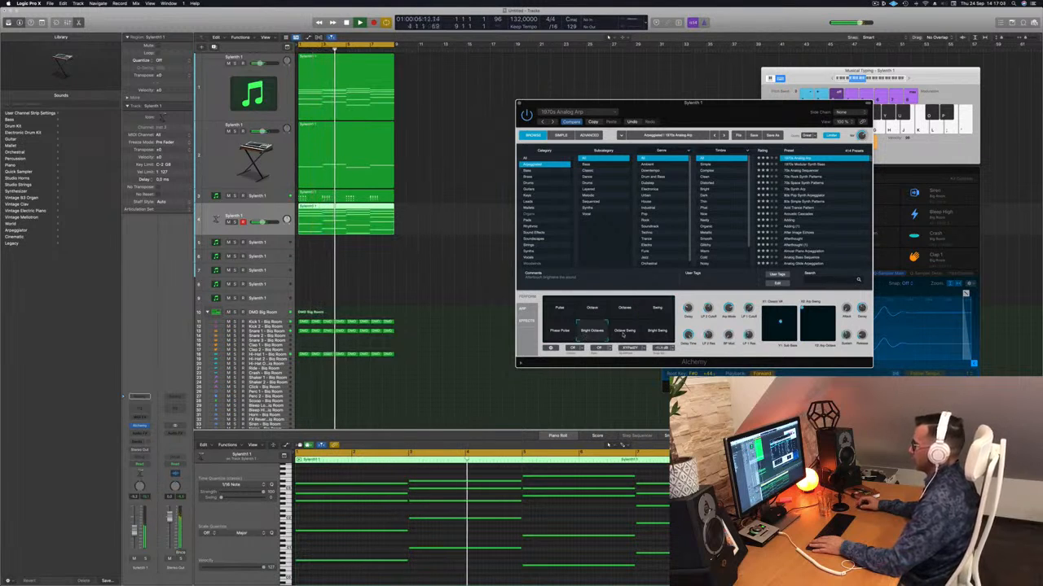
left_click(554, 314)
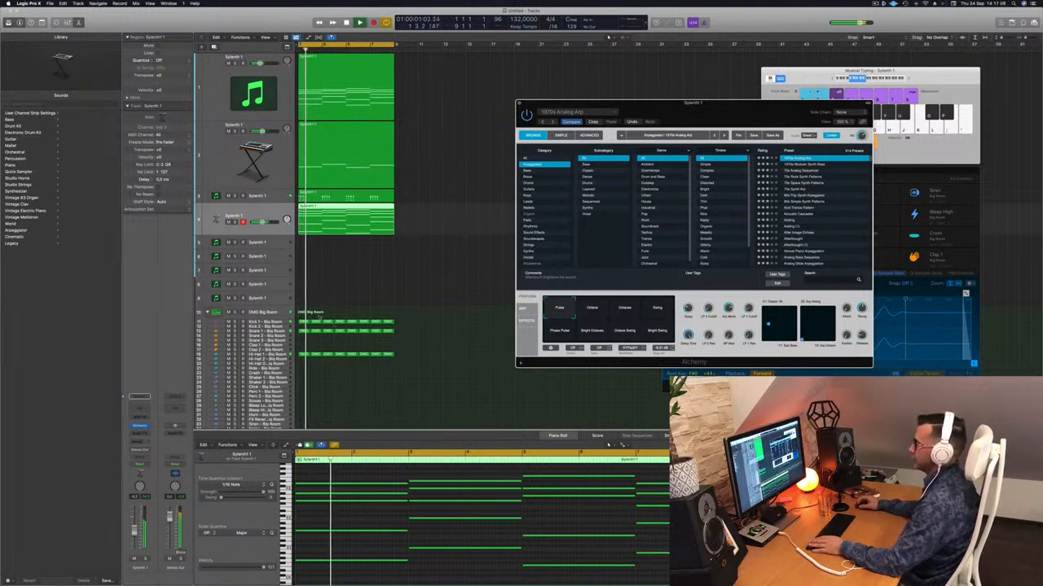
left_click(135, 531)
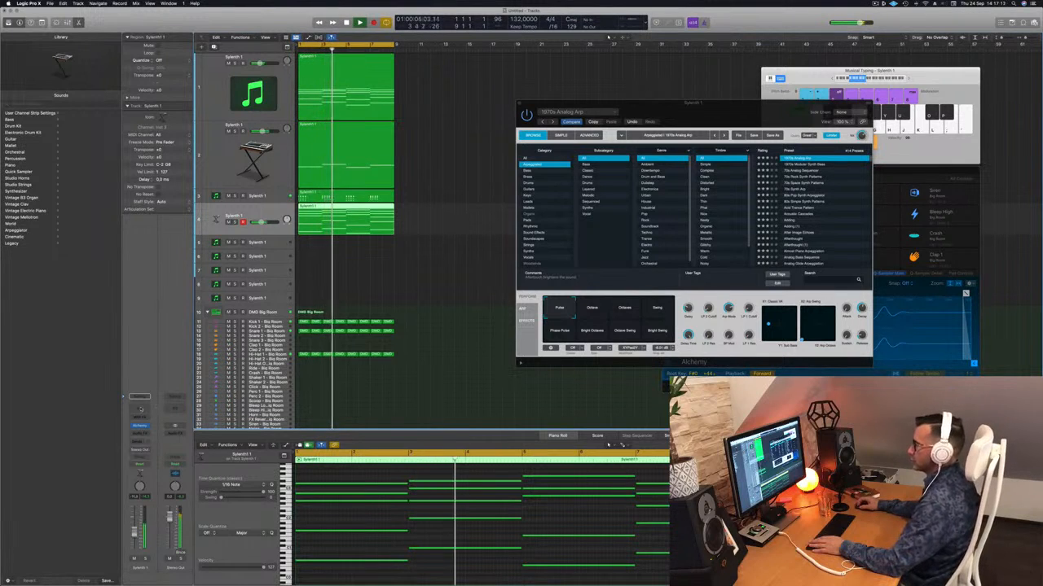
Add a Channel EQ to the arp track and enable its low cut with the cutoff between 100 and 200 Hz
left_click(141, 409)
left_click(359, 122)
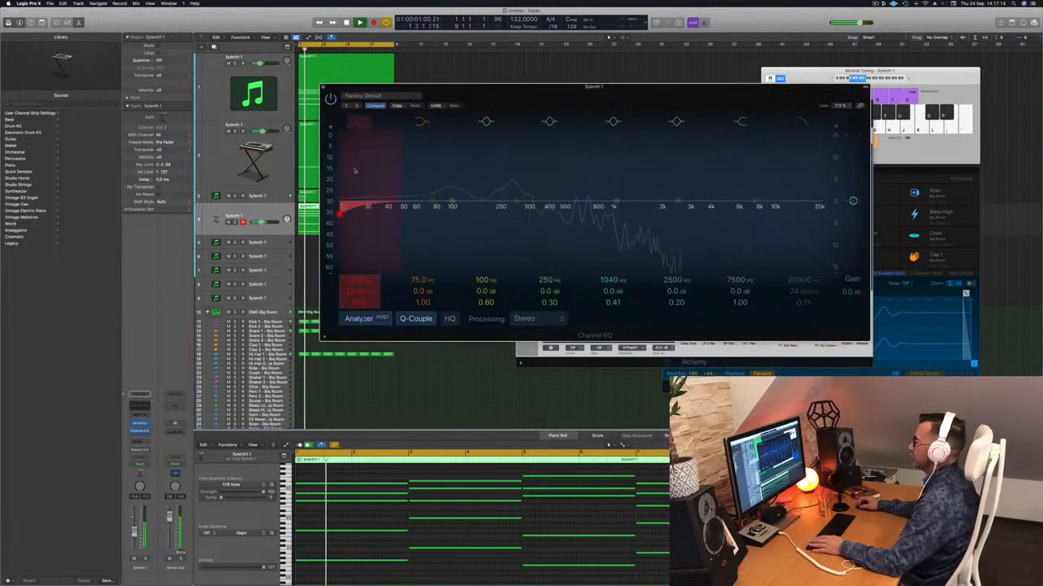
left_click_drag(340, 211, 471, 207)
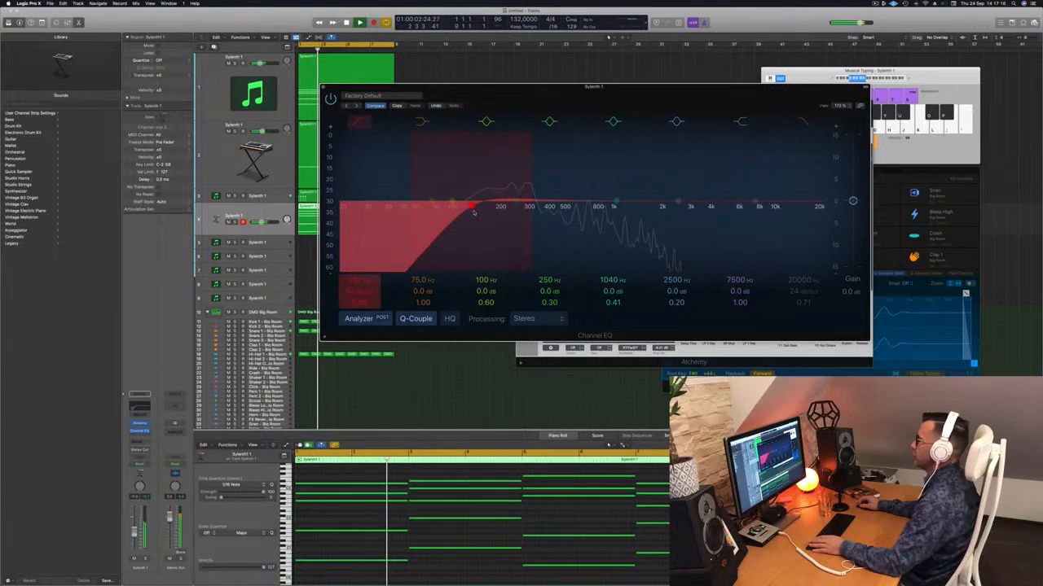
Set the arp EQ's low cut to 124 Hz, audition it in the loop, and close the plug-in windows
mouse_move(480, 213)
left_mouse_down()
mouse_move(501, 213)
mouse_move(453, 214)
left_mouse_up()
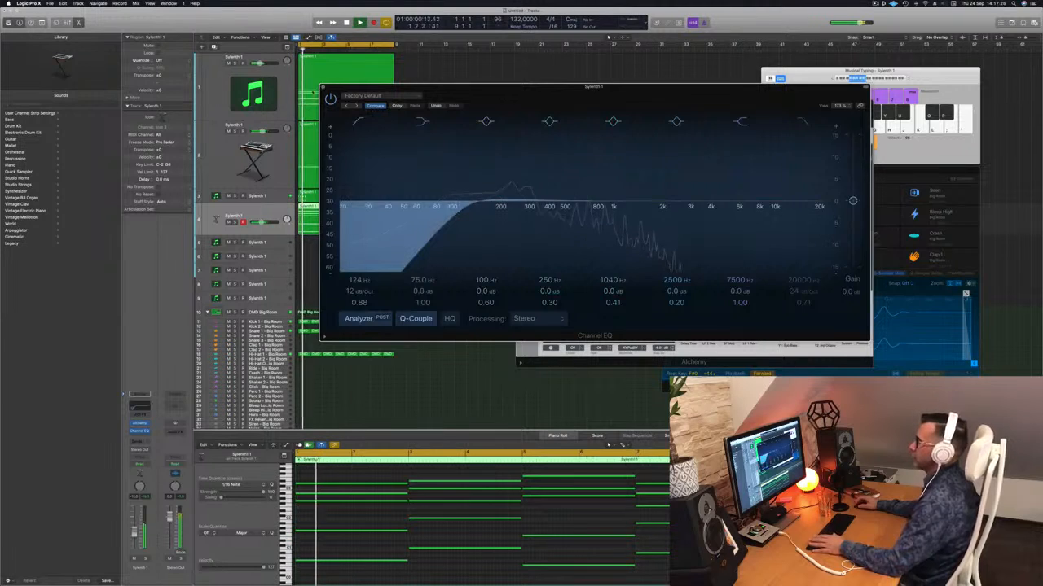
left_click(322, 87)
left_click(235, 223)
left_click(235, 222)
key("Return")
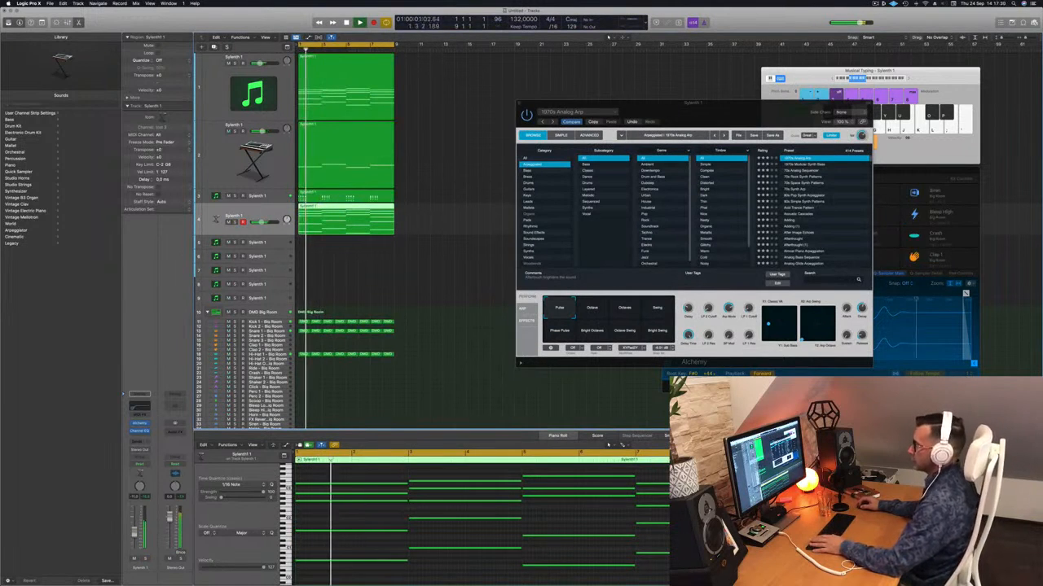
key("Return")
left_click(710, 306)
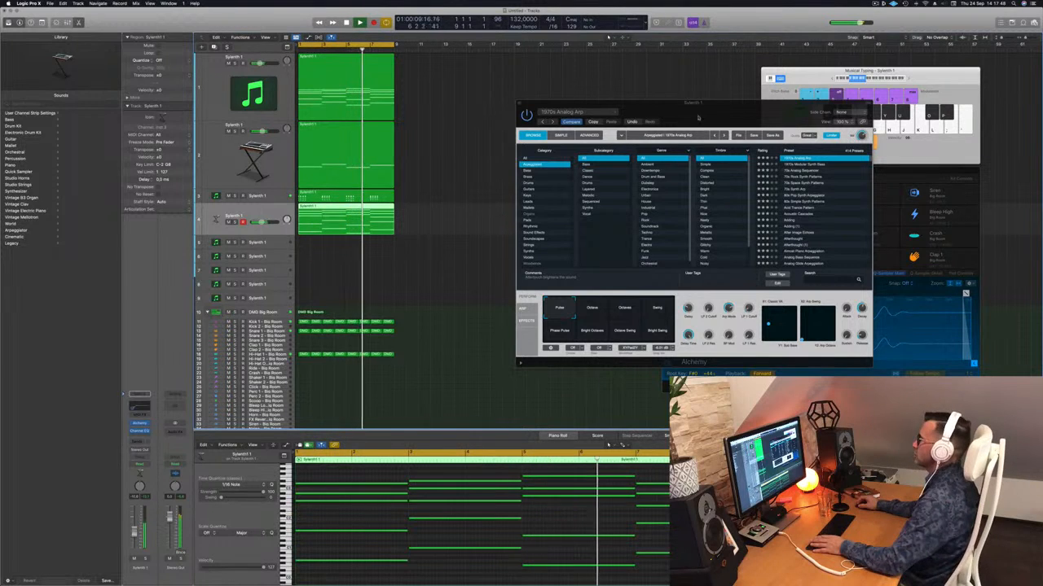
left_click_drag(686, 116, 509, 126)
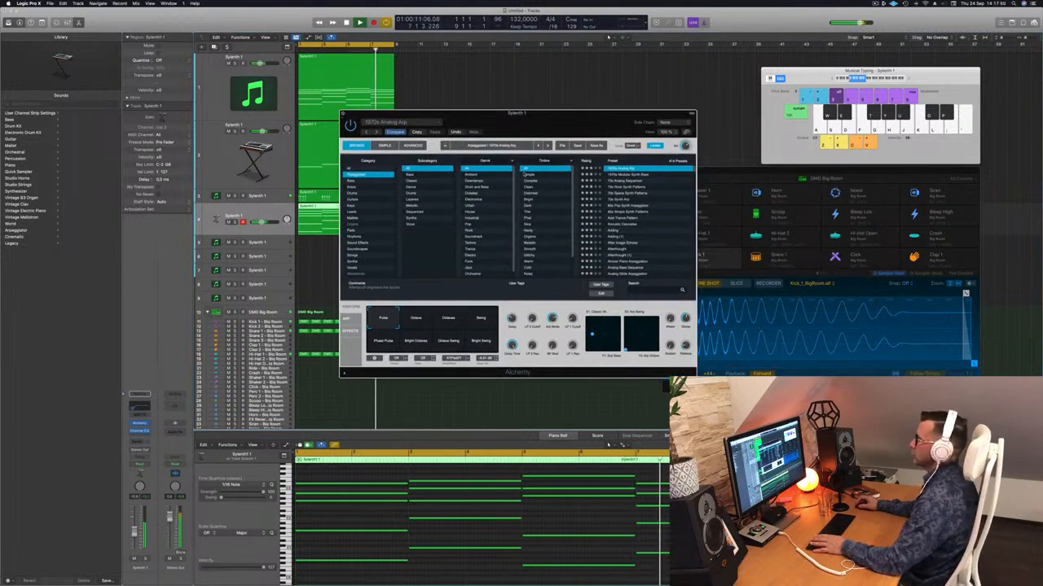
key("super+w")
Repeat all regions three times to extend the arrangement, and restart playback from the beginning
key("space")
key("space")
key("super+a")
key("super+r")
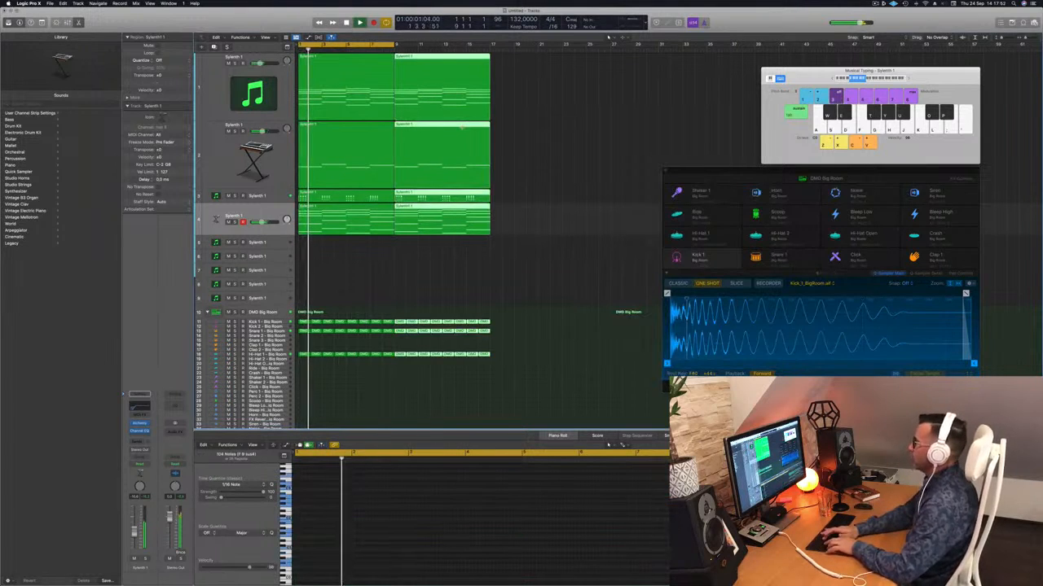
key("super+r")
key("super+r")
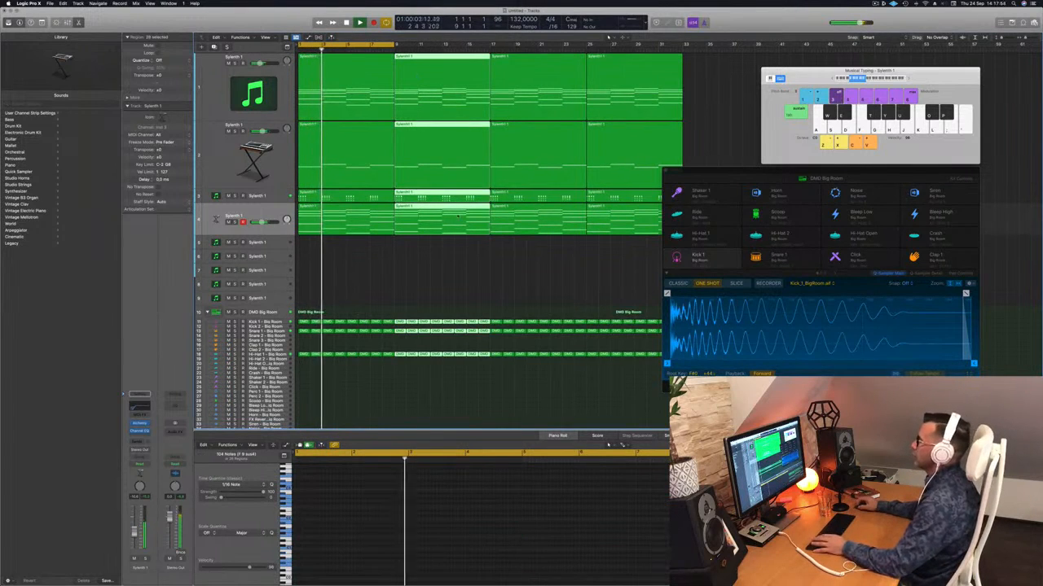
left_click(404, 272)
key("Return")
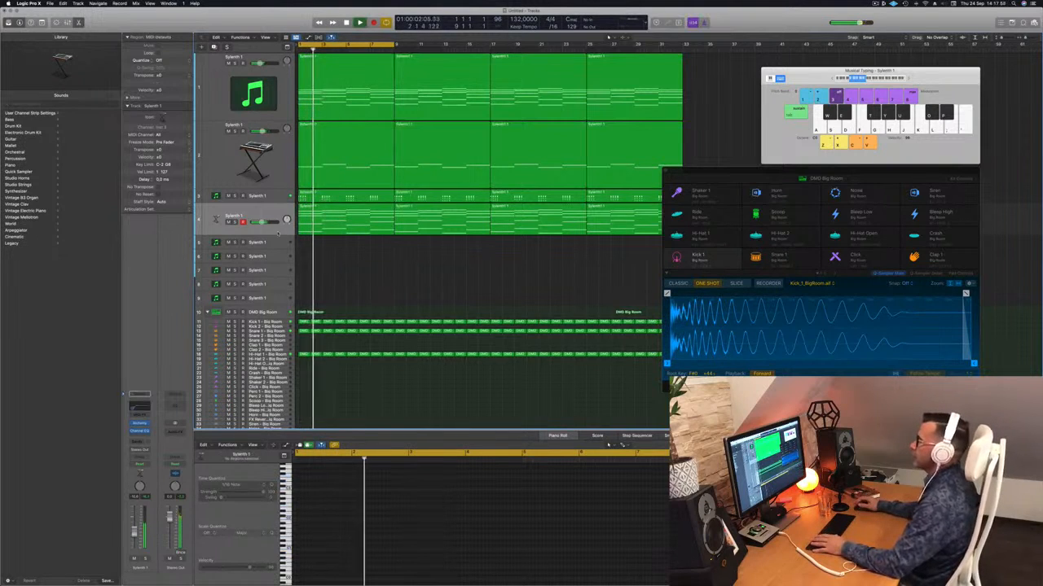
Add a send to Bus 5 on the third track with the Sylenth1 chord stabs
left_click(277, 198)
key("Return")
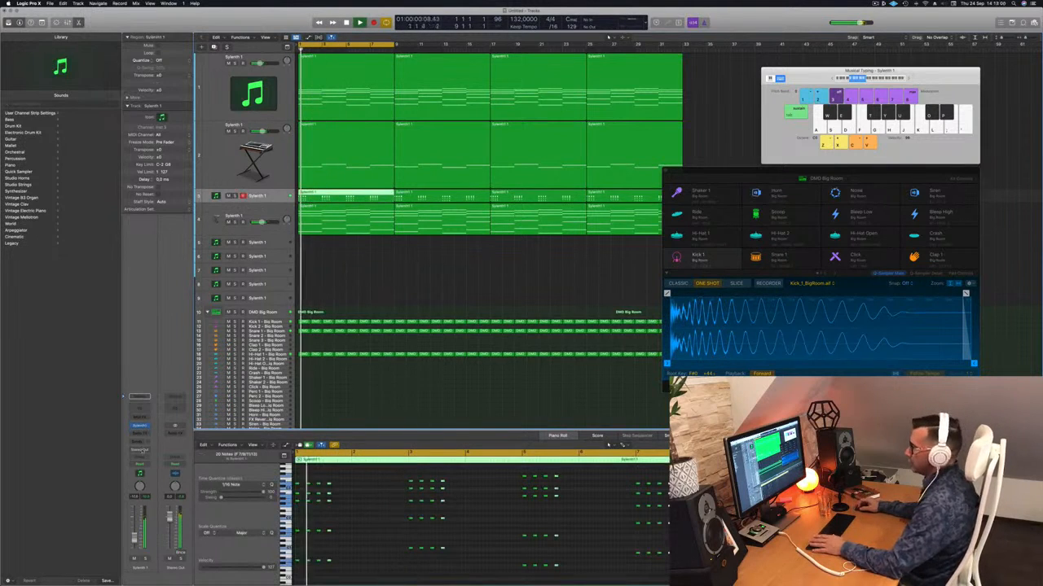
left_click(139, 441)
mouse_move(148, 451)
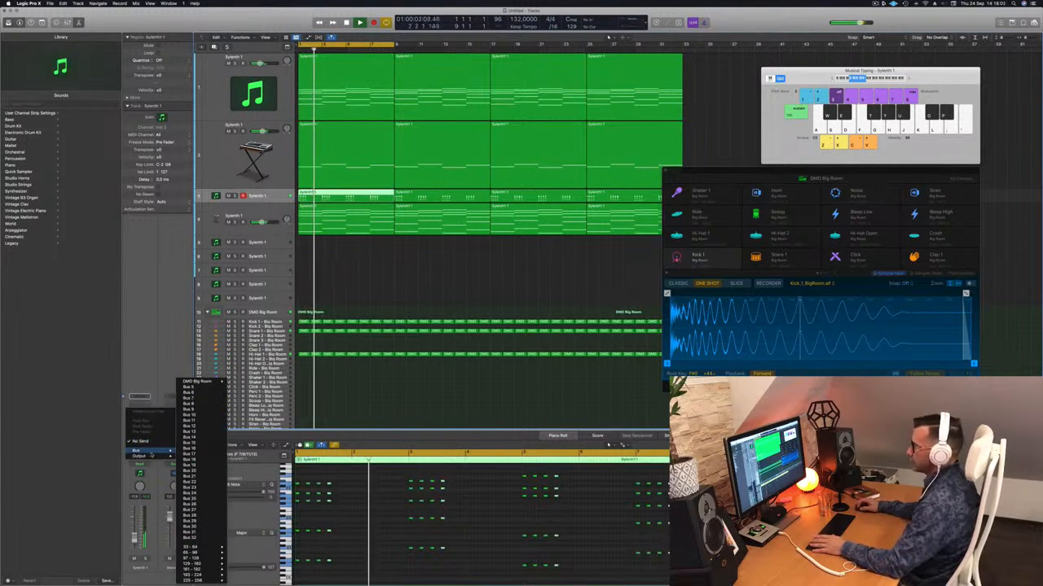
left_click(189, 399)
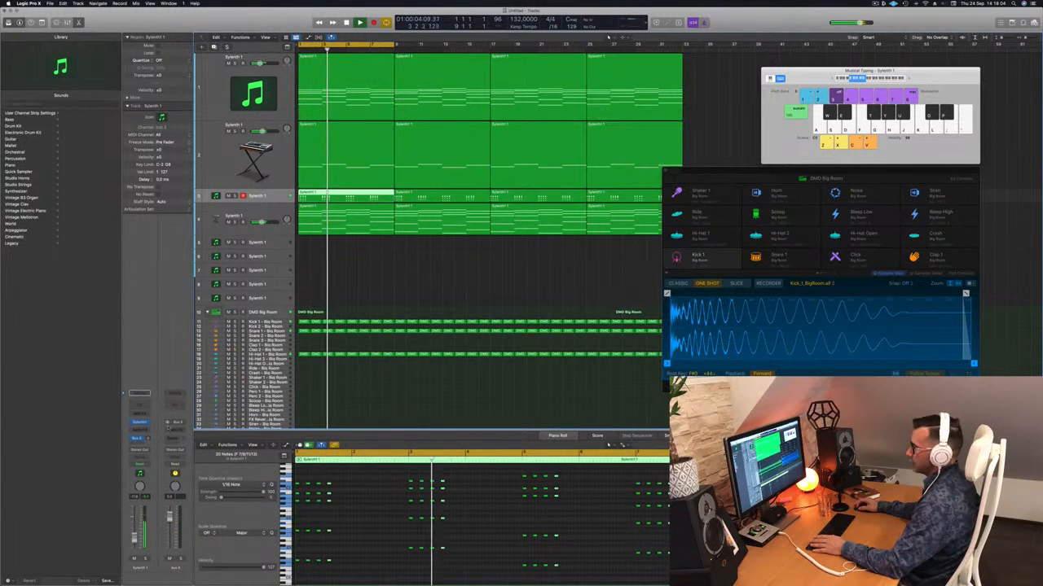
left_click(180, 407)
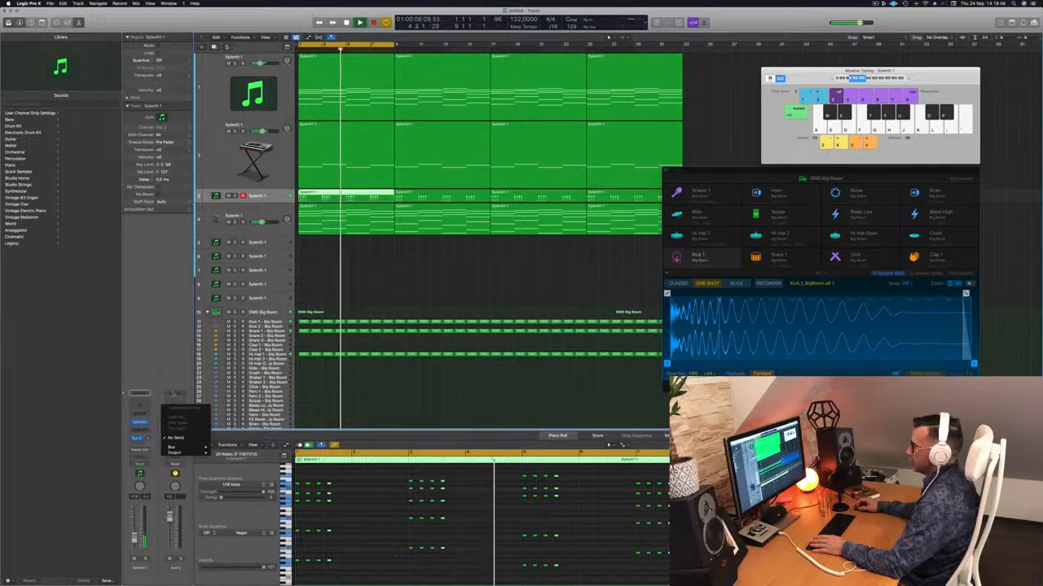
left_click(137, 416)
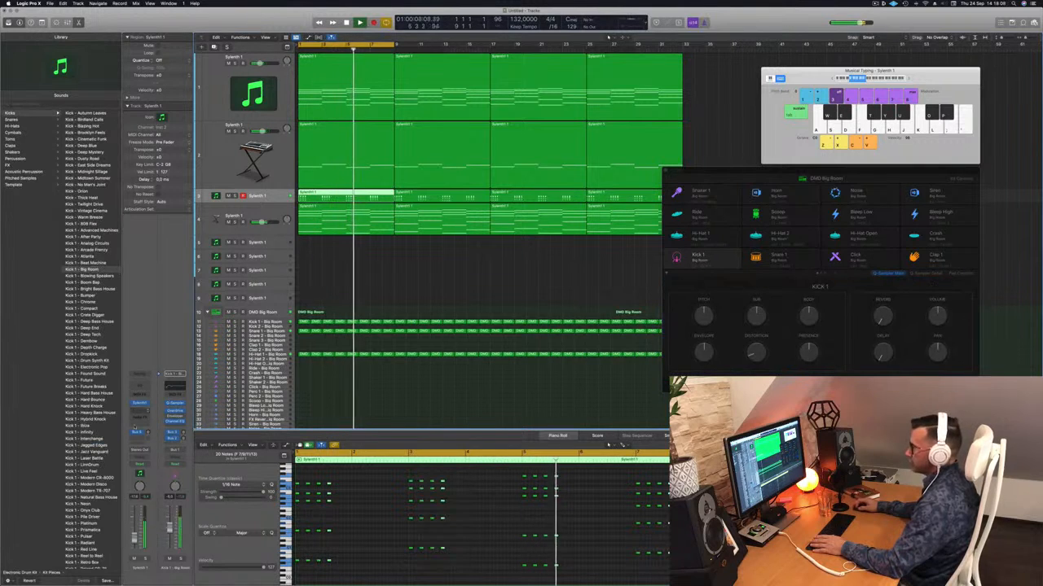
left_click(137, 432)
left_click(140, 433)
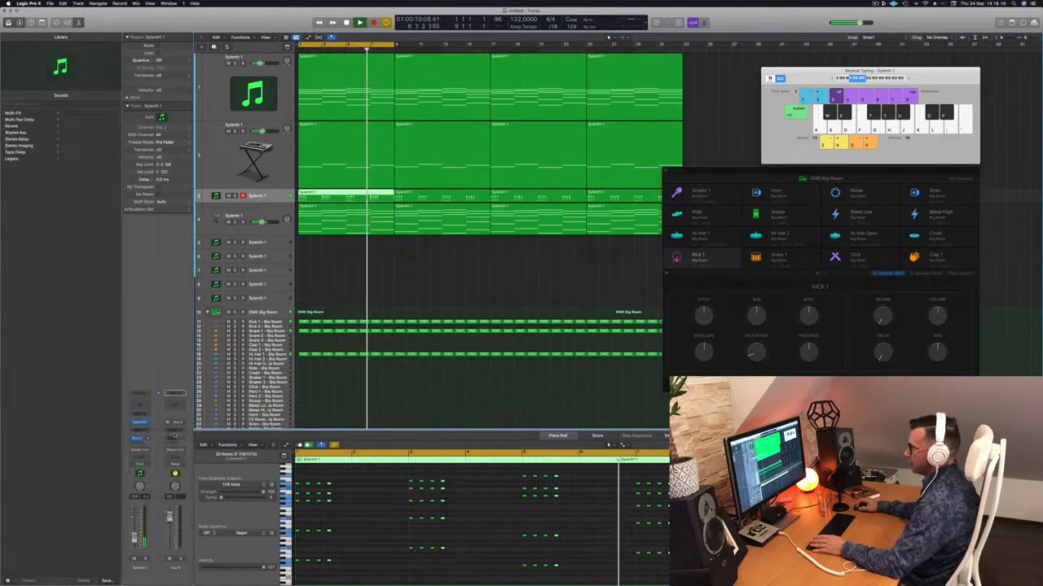
Insert a stereo SilverVerb on Aux 5, load the grandiose preset, and set Wet to 100%
left_click(174, 434)
mouse_move(181, 507)
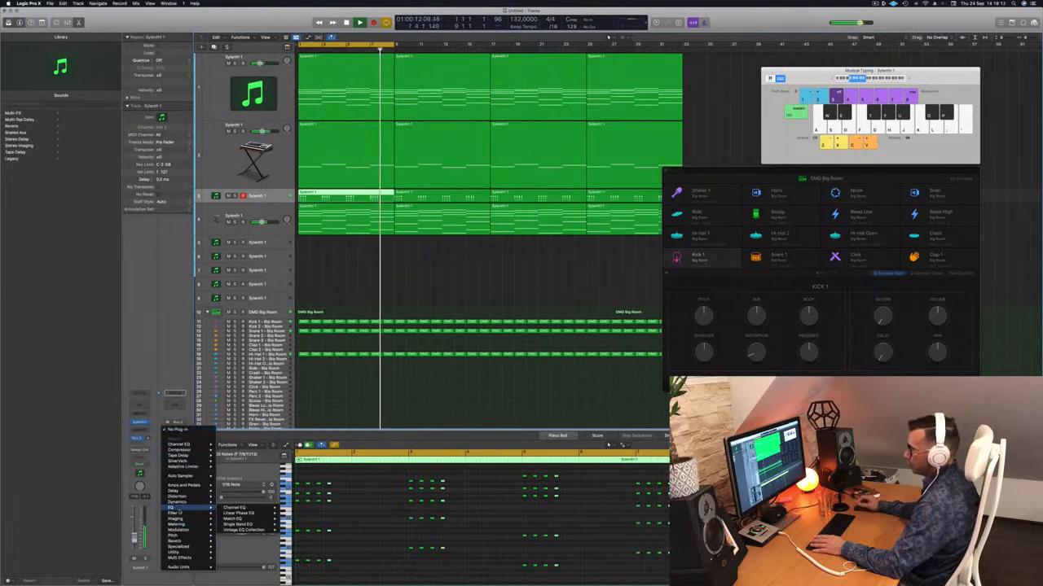
mouse_move(178, 547)
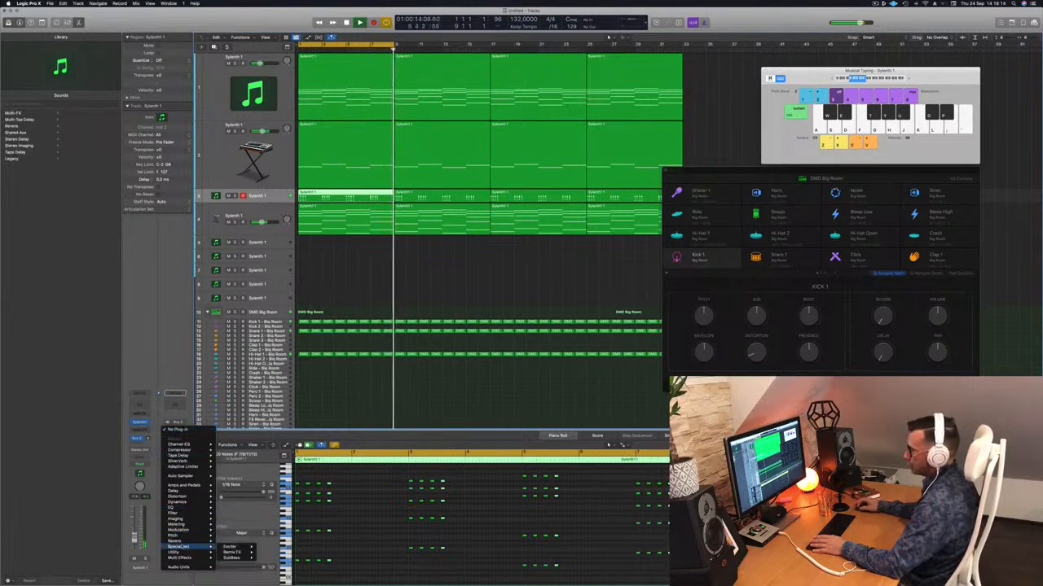
mouse_move(235, 552)
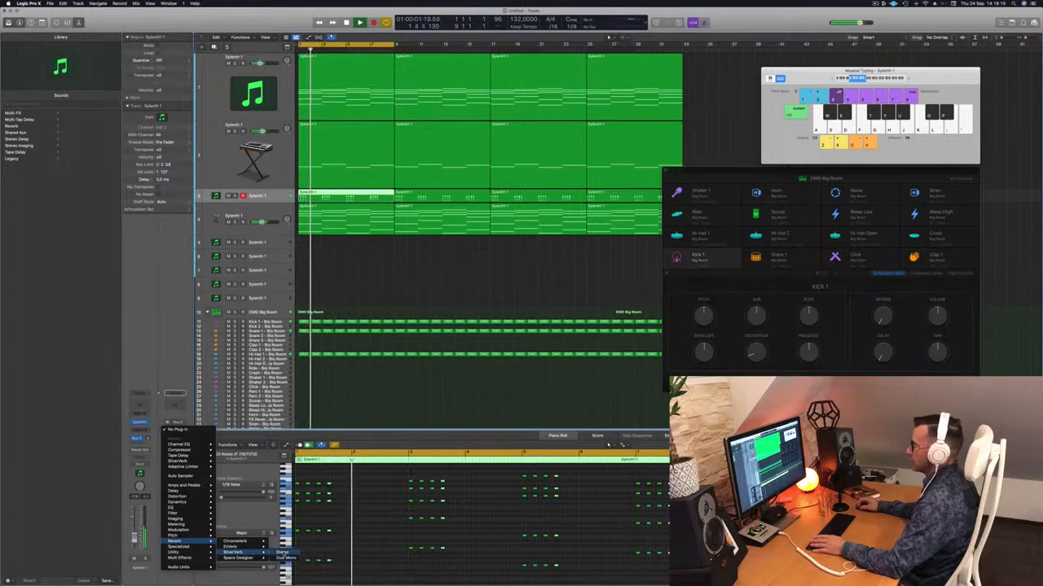
left_click(282, 553)
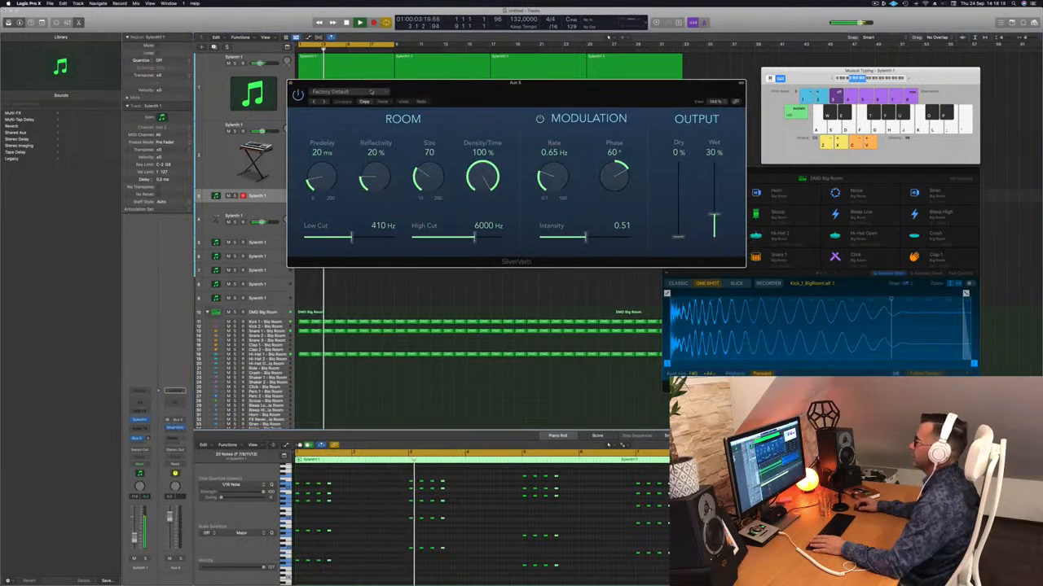
left_click(373, 92)
left_click(350, 212)
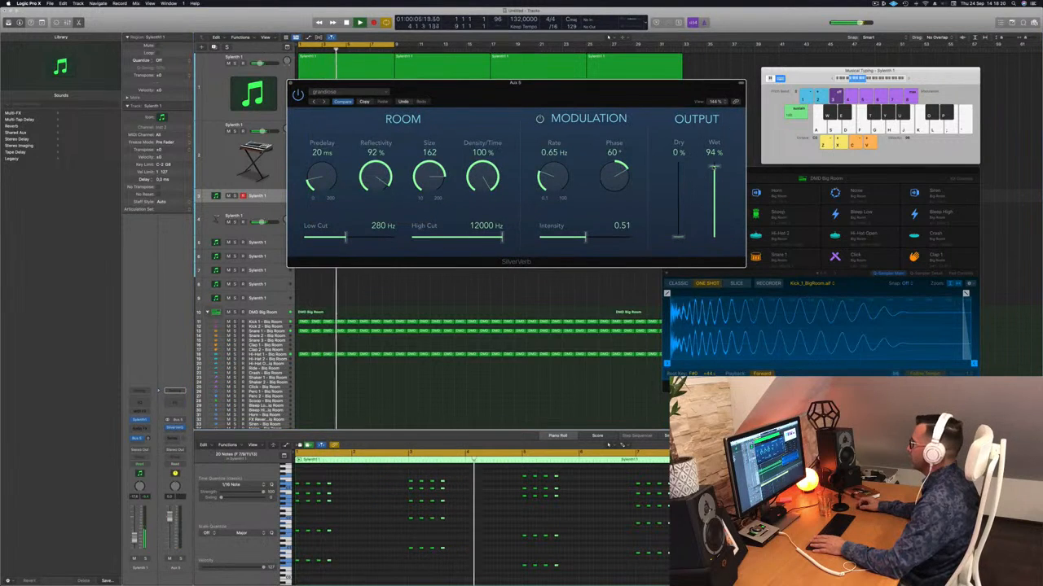
left_click_drag(715, 167, 714, 158)
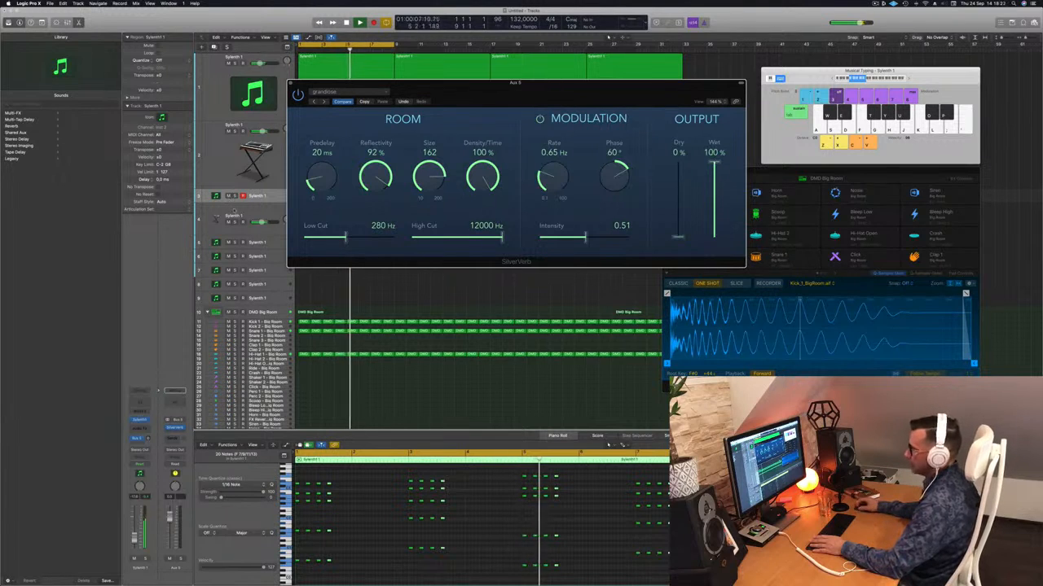
Raise the chord stab track's Bus 5 send level while listening, and close the SilverVerb window
left_click(245, 212)
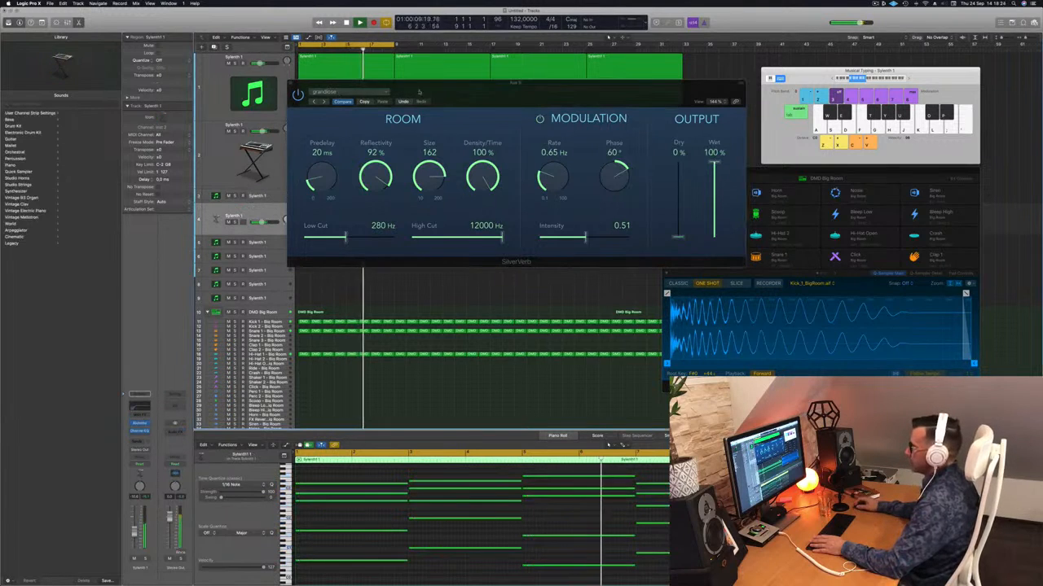
left_click_drag(407, 83, 681, 94)
left_click(273, 198)
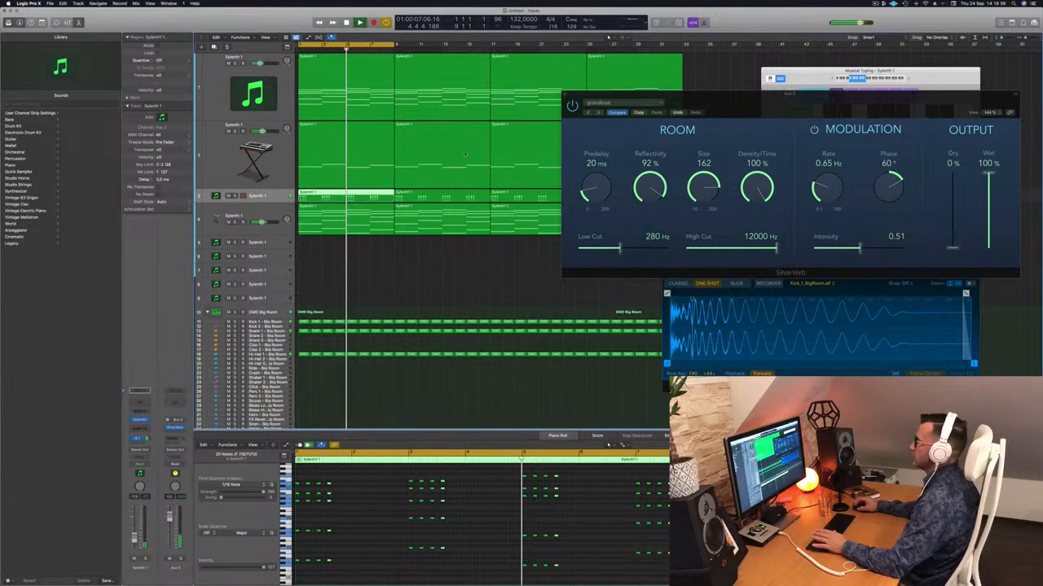
left_click_drag(605, 97, 516, 111)
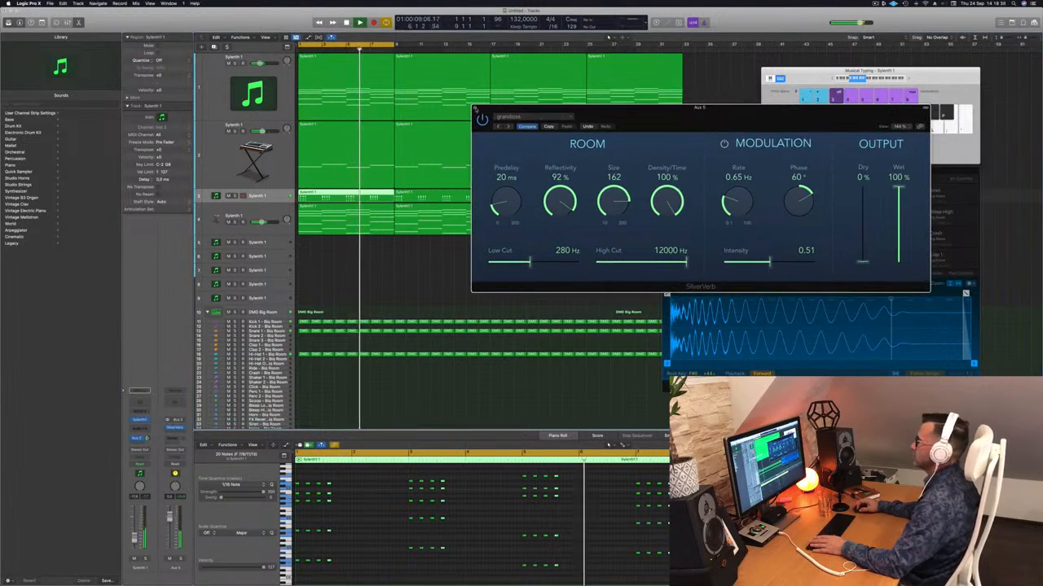
key("super+w")
Send the Alchemy arp track to Bus 5 and raise its send level
key("Down")
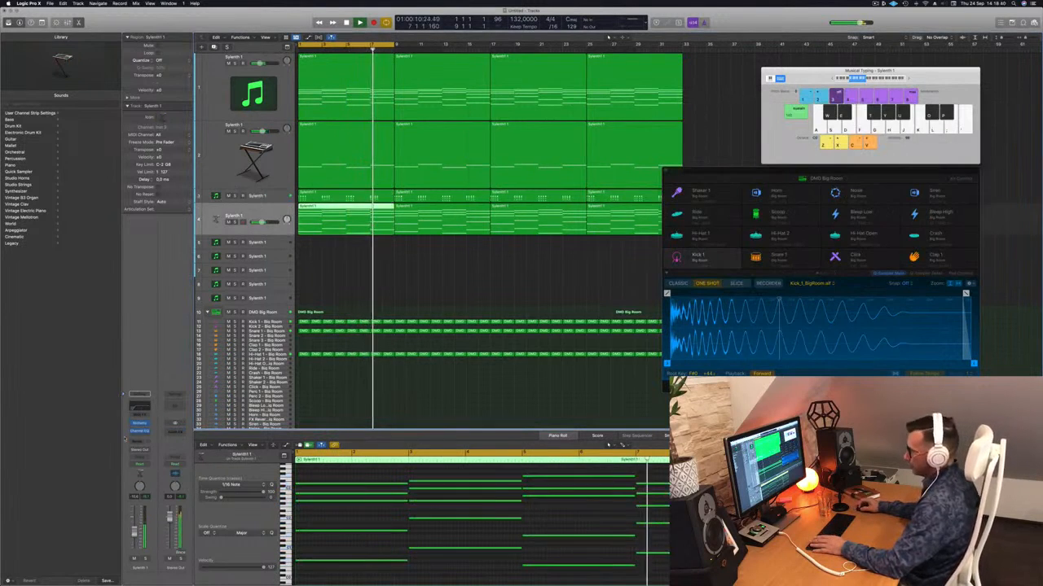
left_click(140, 441)
mouse_move(172, 451)
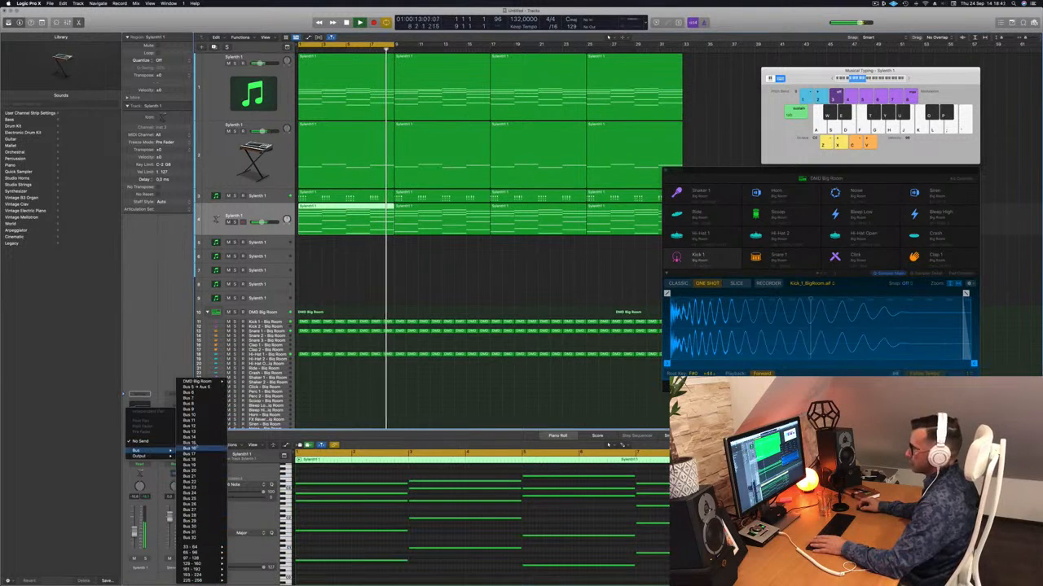
left_click(202, 391)
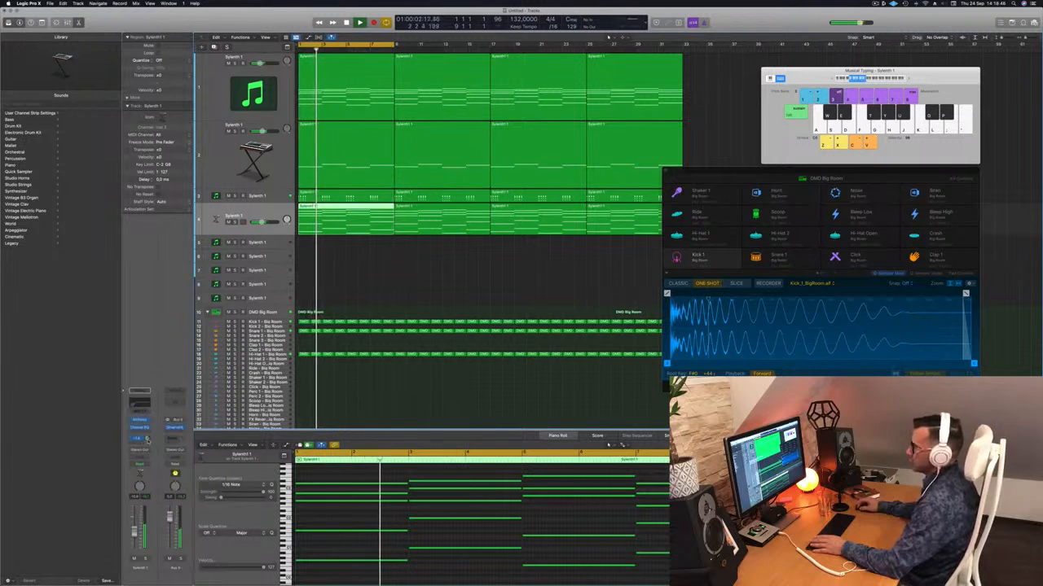
Add a Channel EQ to Aux 5 and enable its low cut with the cutoff between 400 and 500 Hz
left_click(173, 402)
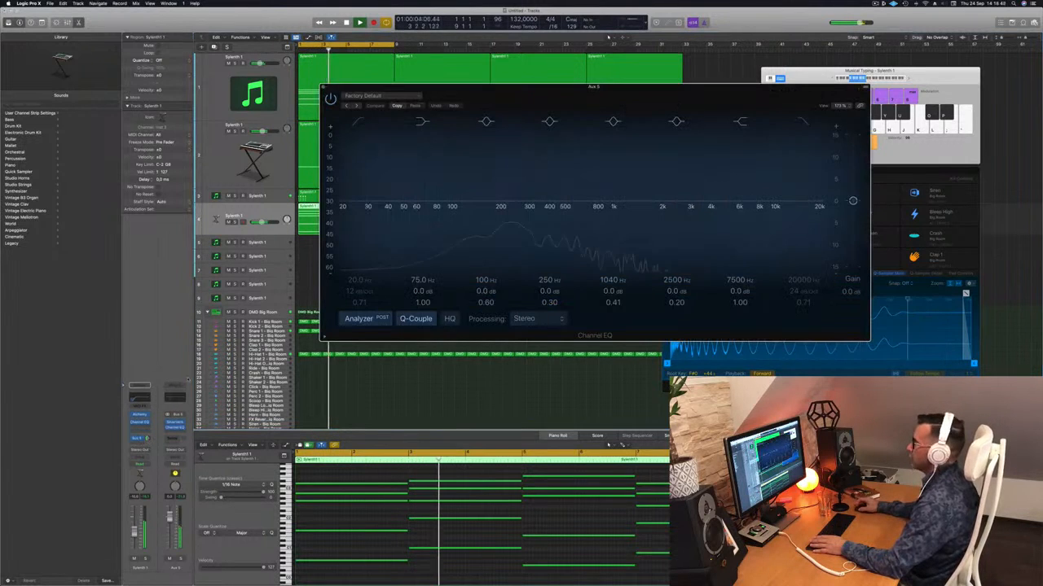
left_click(365, 124)
left_click_drag(365, 189, 562, 189)
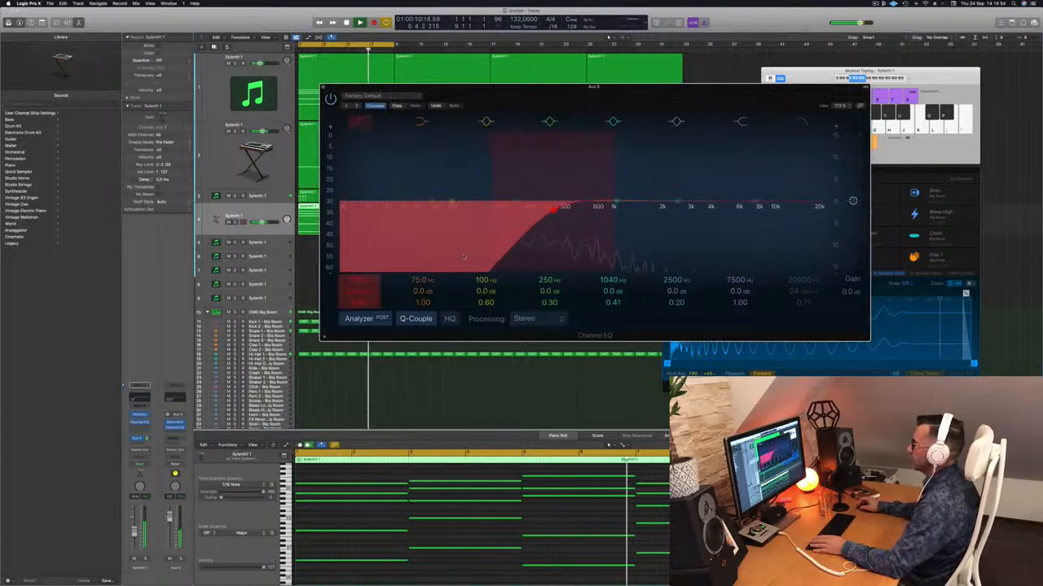
key("super+w")
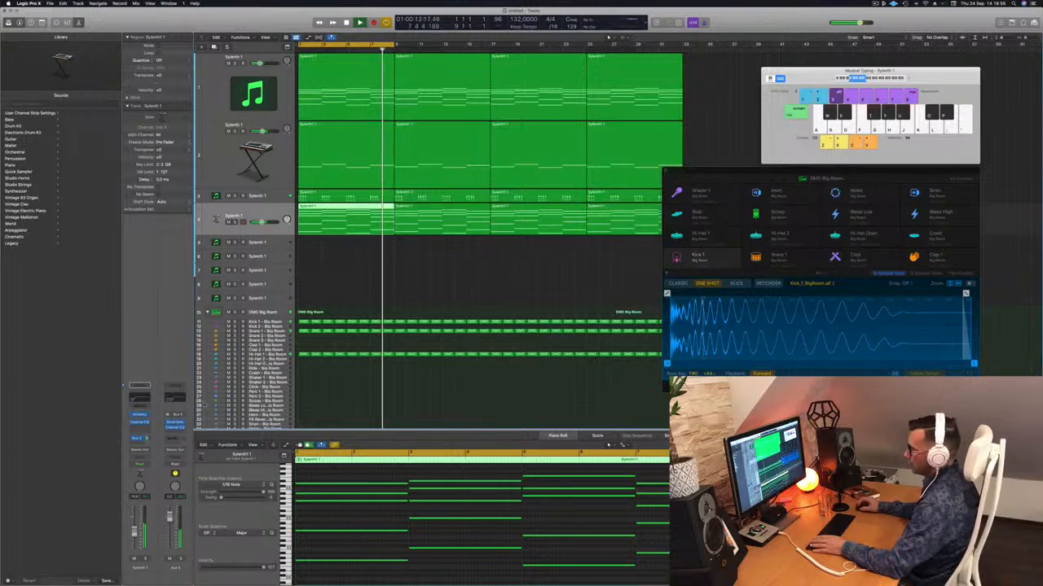
Insert a stereo Compressor on Aux 5 and set its side chain source to Kick 1 - Big Room
left_click(172, 427)
mouse_move(193, 457)
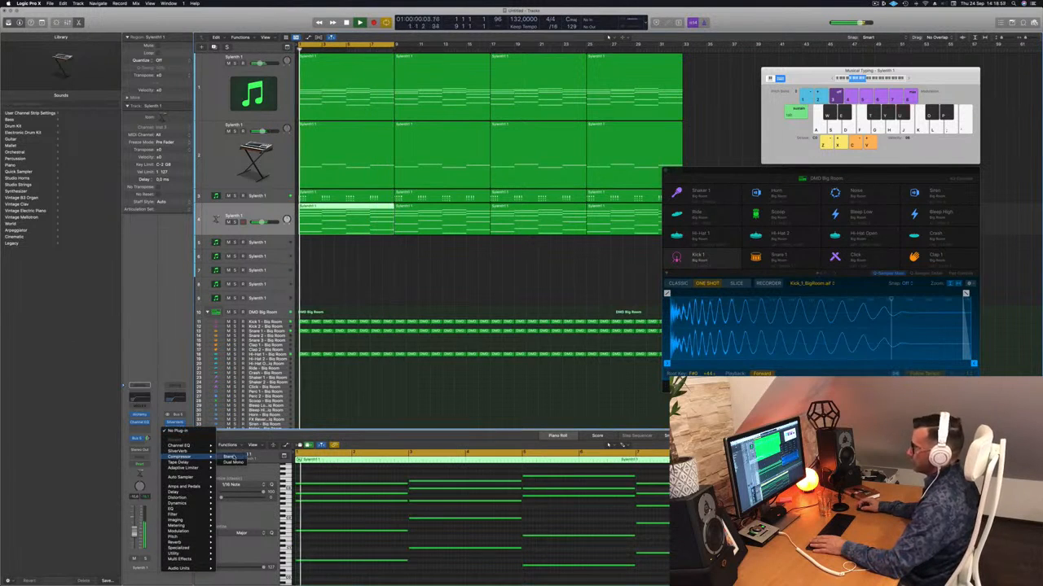
left_click(229, 458)
left_click(607, 96)
mouse_move(613, 113)
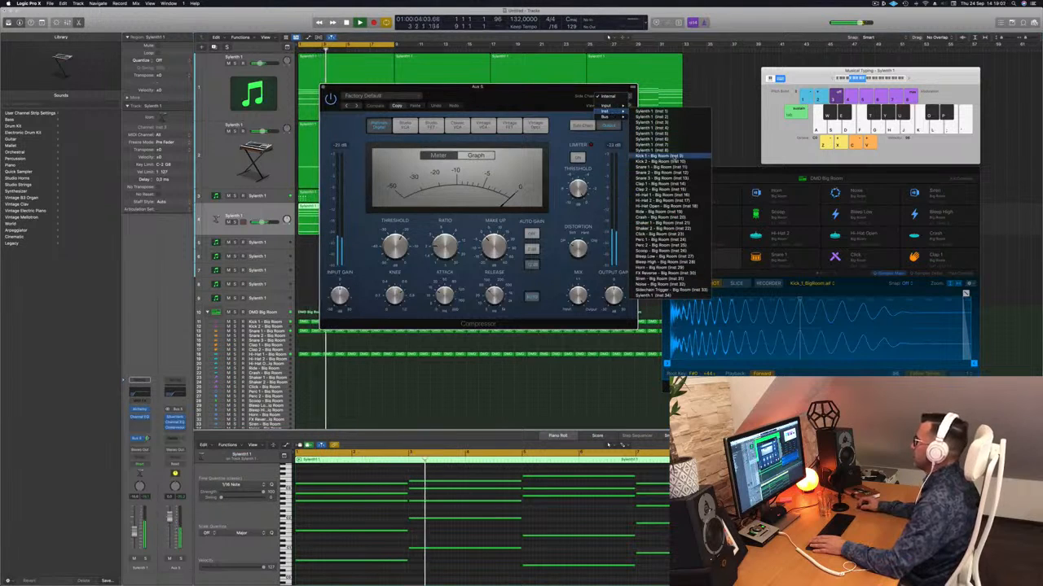
left_click(673, 157)
Adjust the reverb compressor's threshold while listening to the loop, close its window, and deselect the regions
left_click_drag(503, 100, 530, 99)
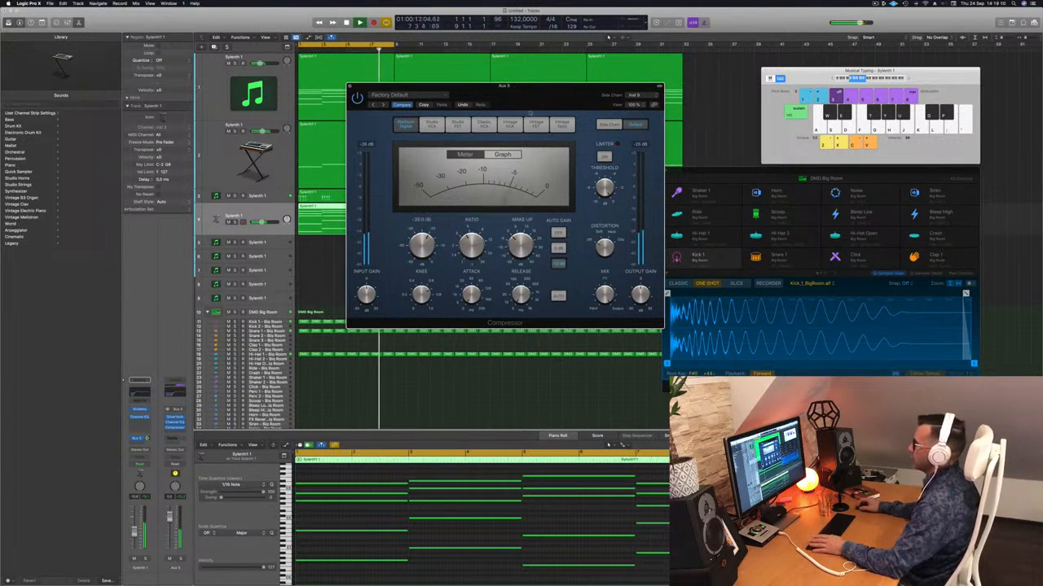
left_click_drag(547, 97, 544, 98)
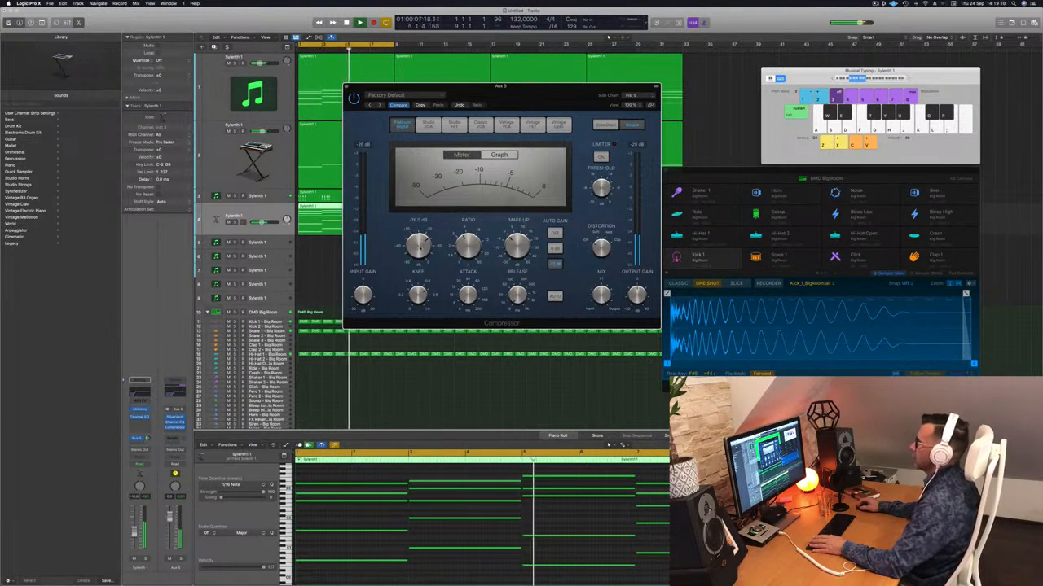
key("space")
left_click(345, 86)
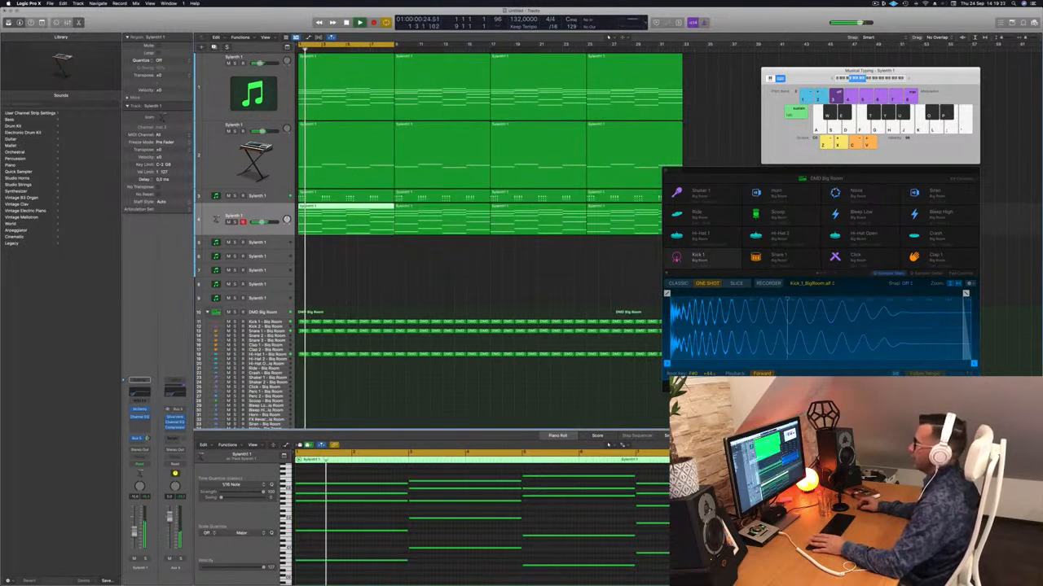
left_click(380, 275)
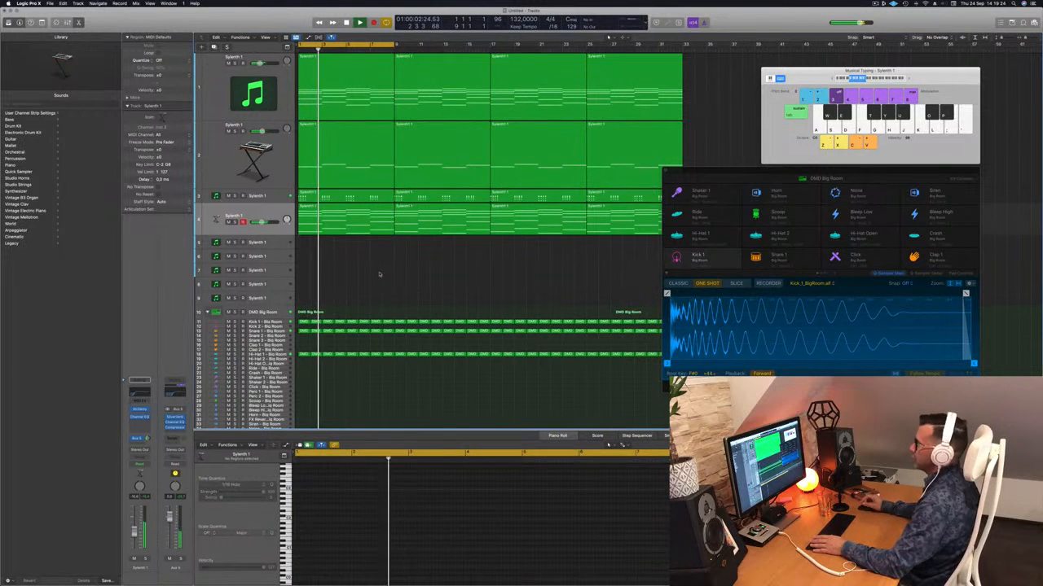
left_click(861, 178)
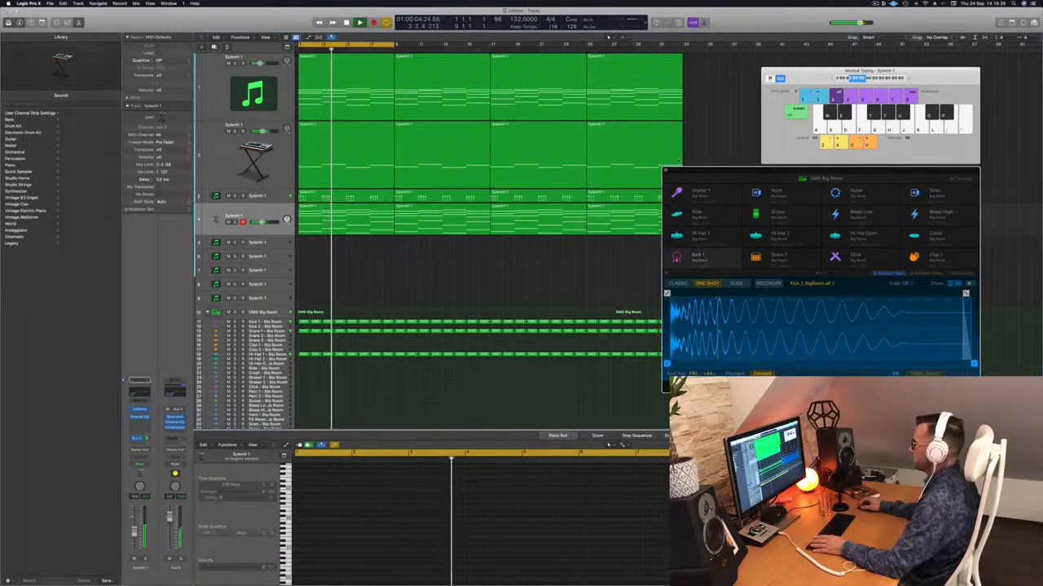
Close the drum machine window, duplicate the third Sylenth 1 track, and place the copy directly below the fourth track
left_click(665, 171)
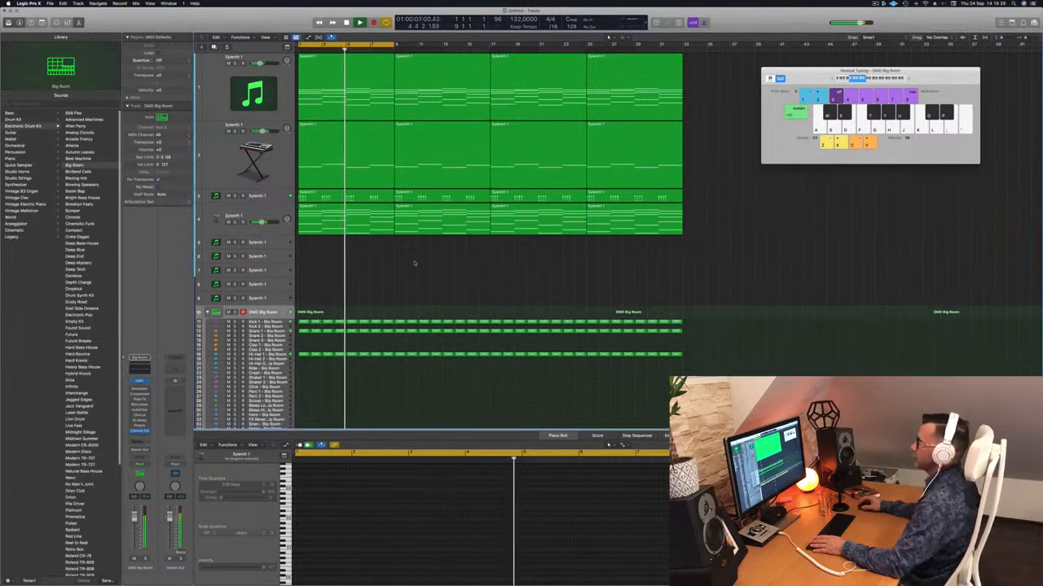
left_click(281, 231)
left_click(281, 196)
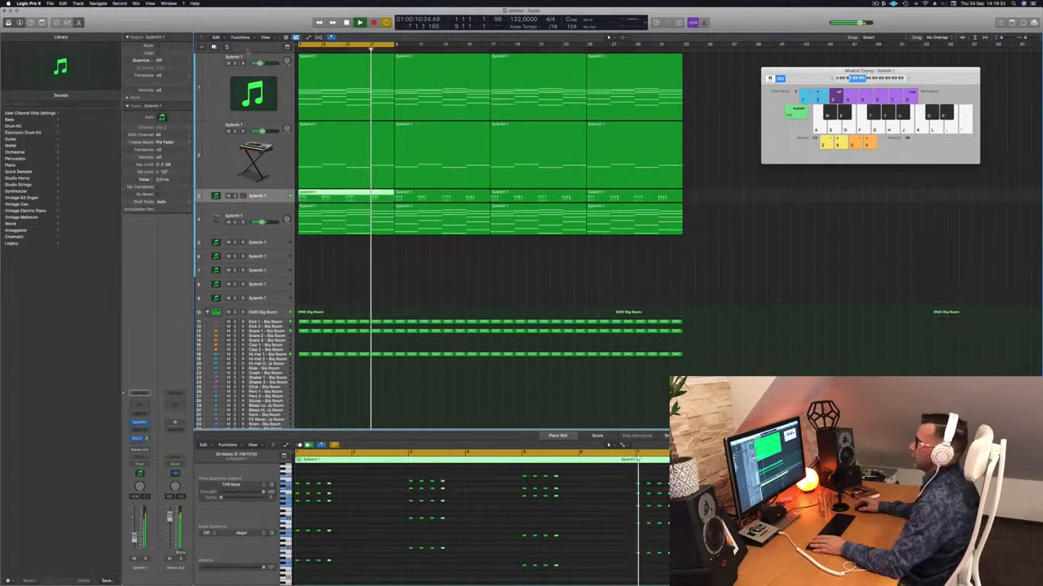
key("super+d")
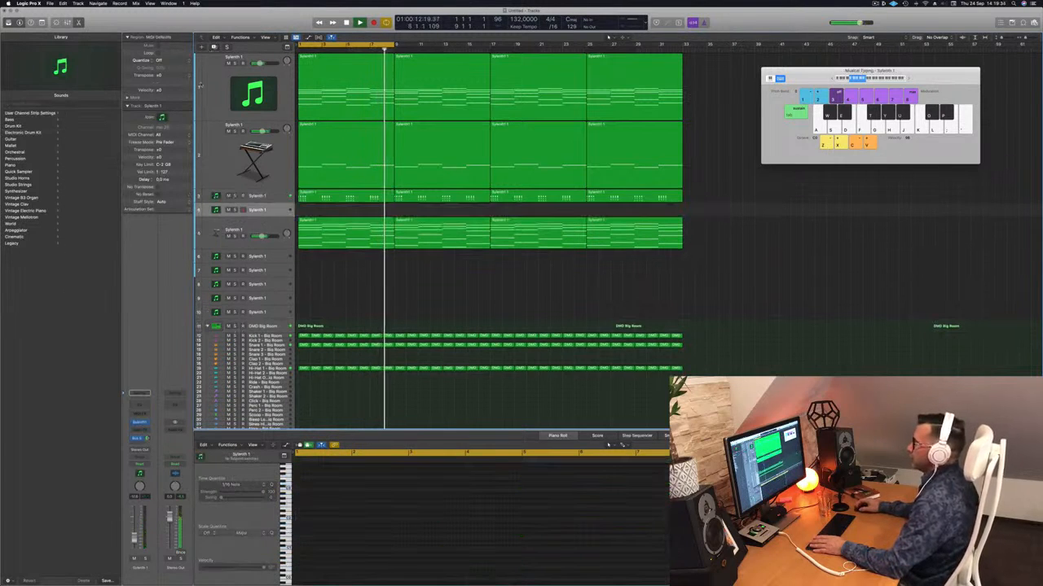
left_click_drag(274, 216, 278, 246)
left_click_drag(278, 252, 278, 255)
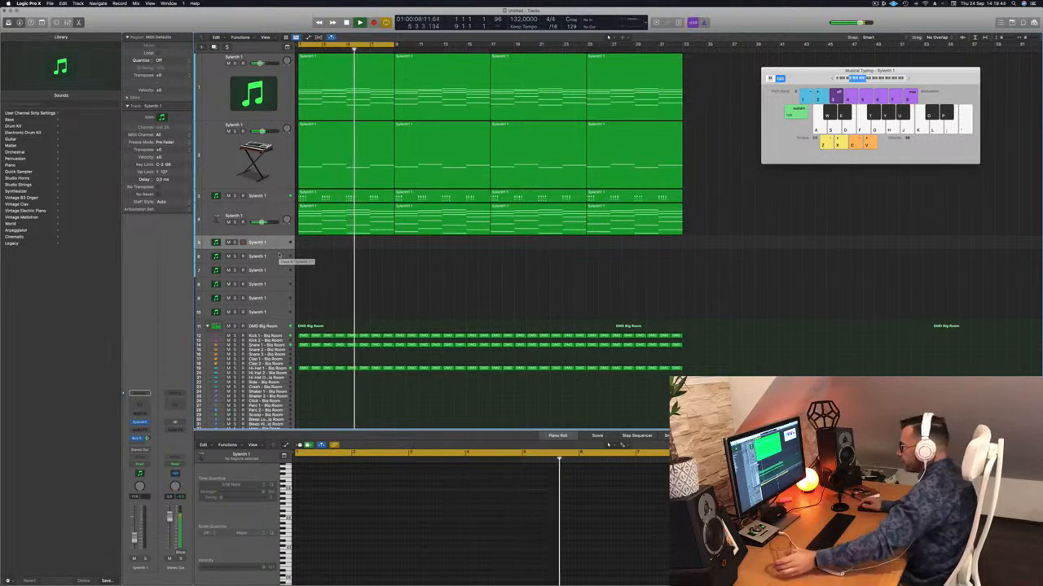
Enlarge the duplicated track's height, open its Sylenth 1 instrument, and audition the lead sound over the loop
left_click_drag(275, 251, 276, 285)
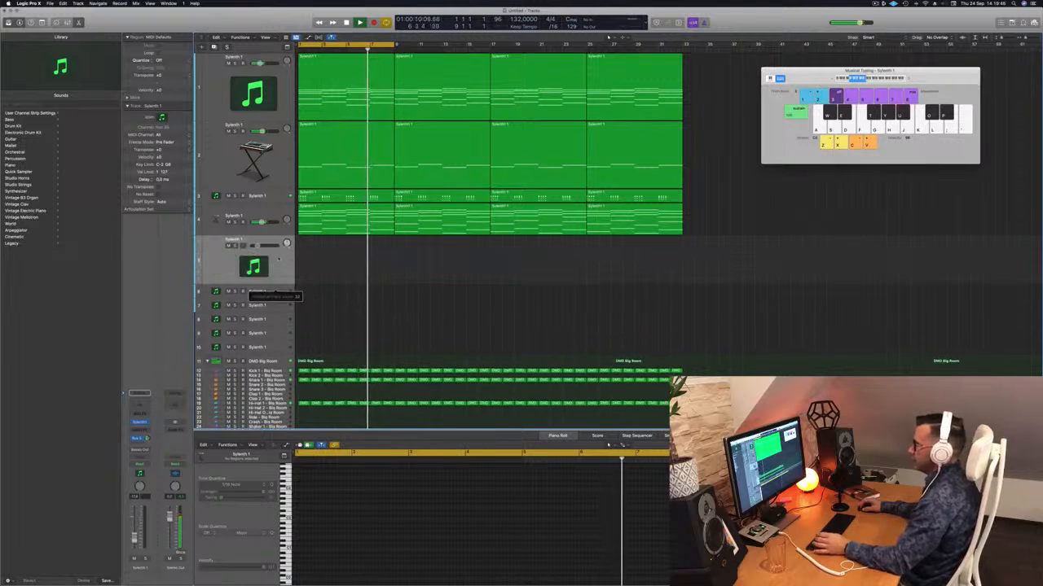
left_click(140, 422)
key("super+w")
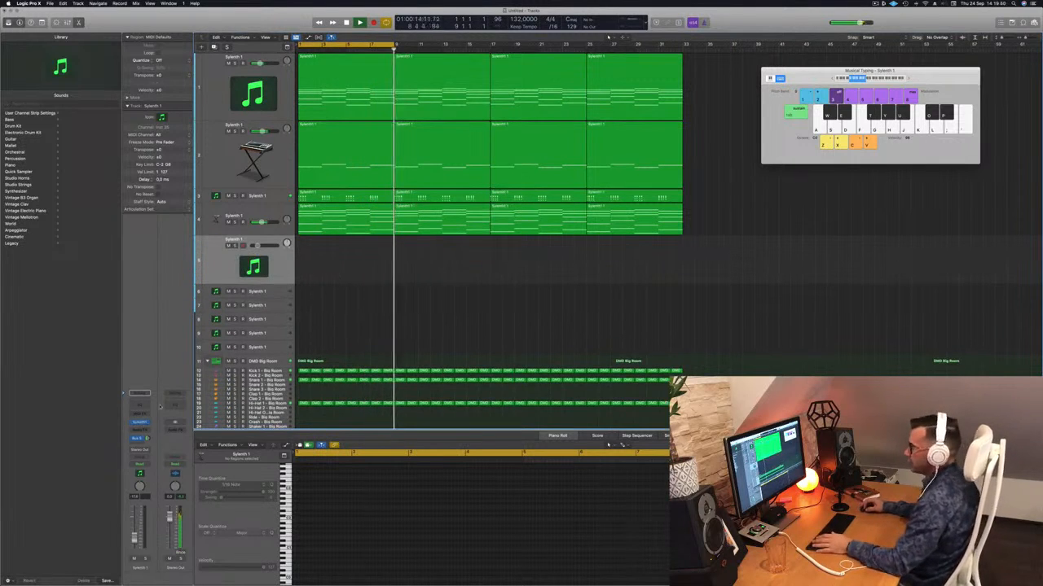
left_click(140, 423)
left_click_drag(536, 98, 793, 202)
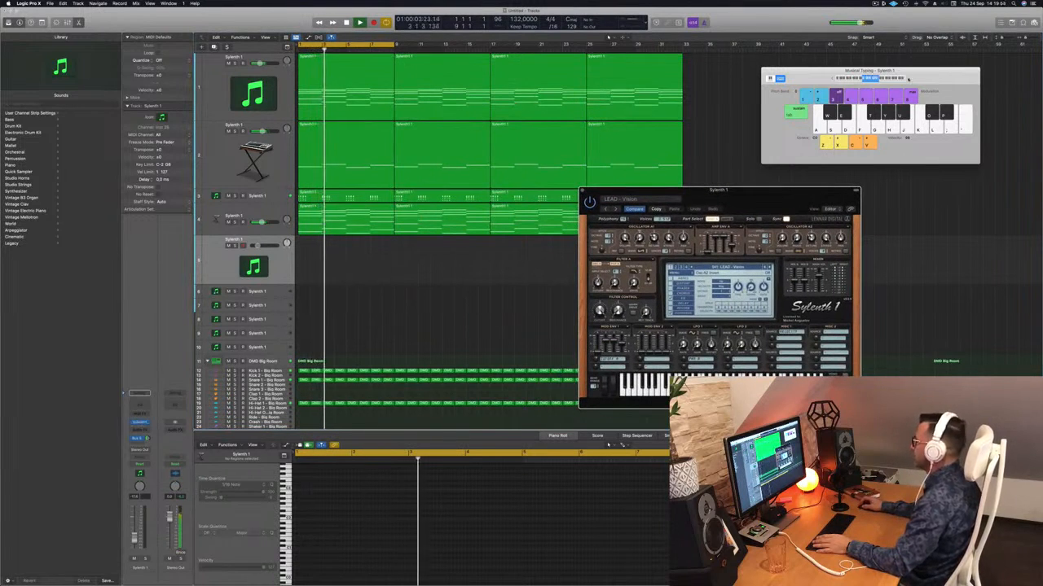
key("k")
left_click_drag(766, 194, 633, 142)
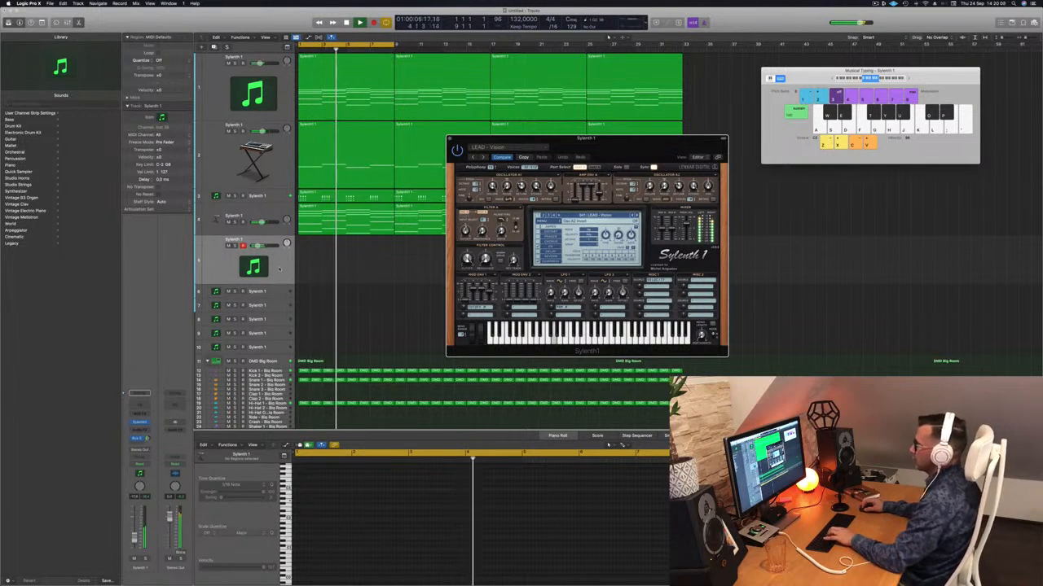
Adjust the new lead track's volume and Bus 5 send level, hide the inspector, and display the mixer
left_click_drag(135, 538, 134, 541)
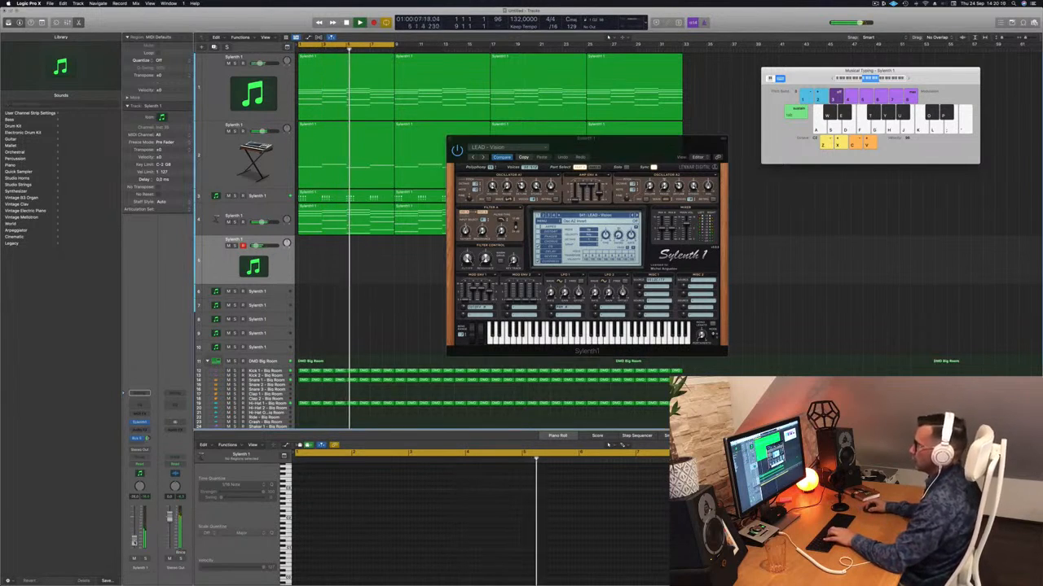
left_click_drag(148, 438, 148, 439)
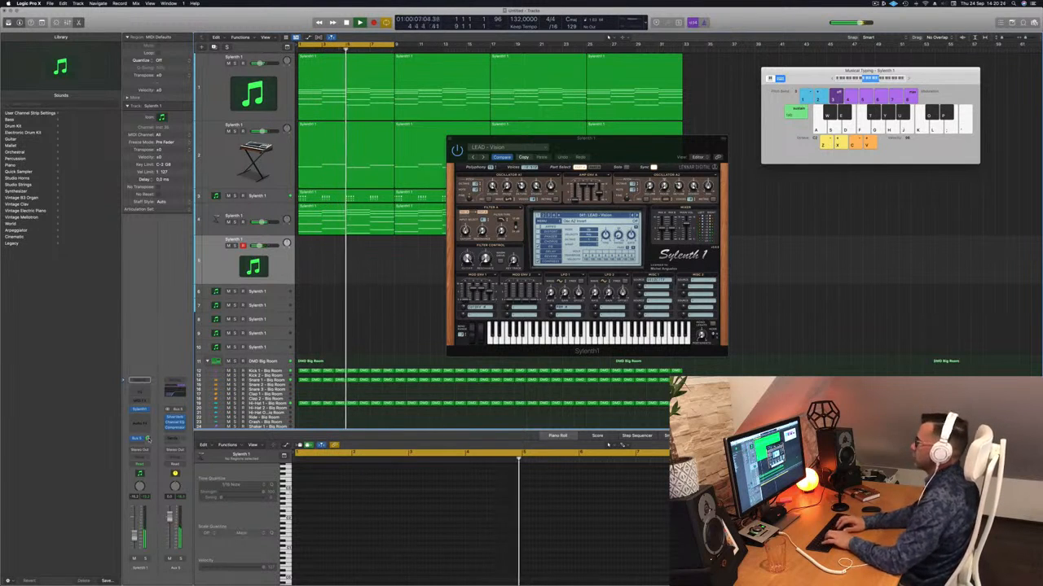
key("i")
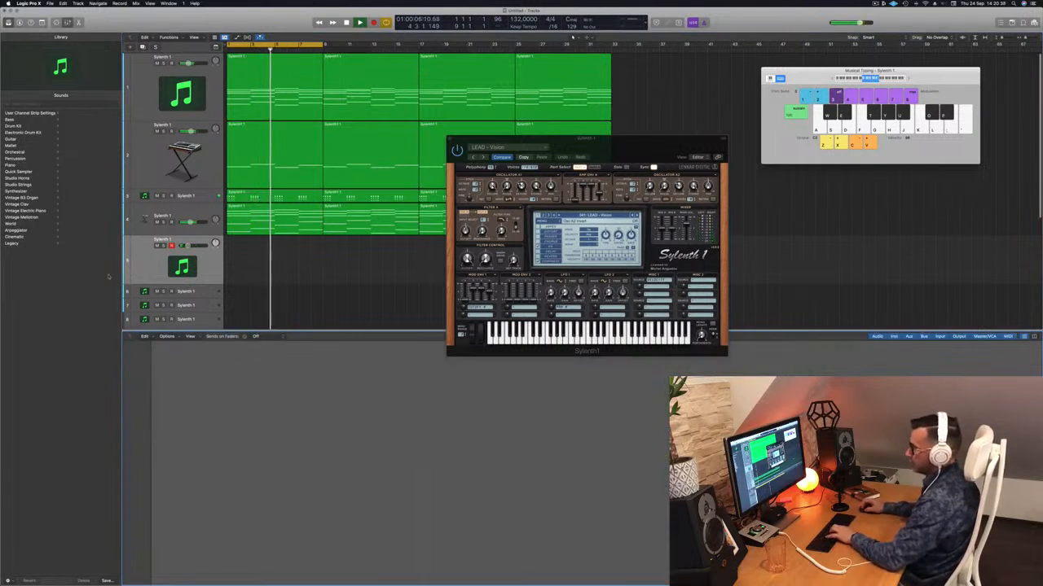
key("x")
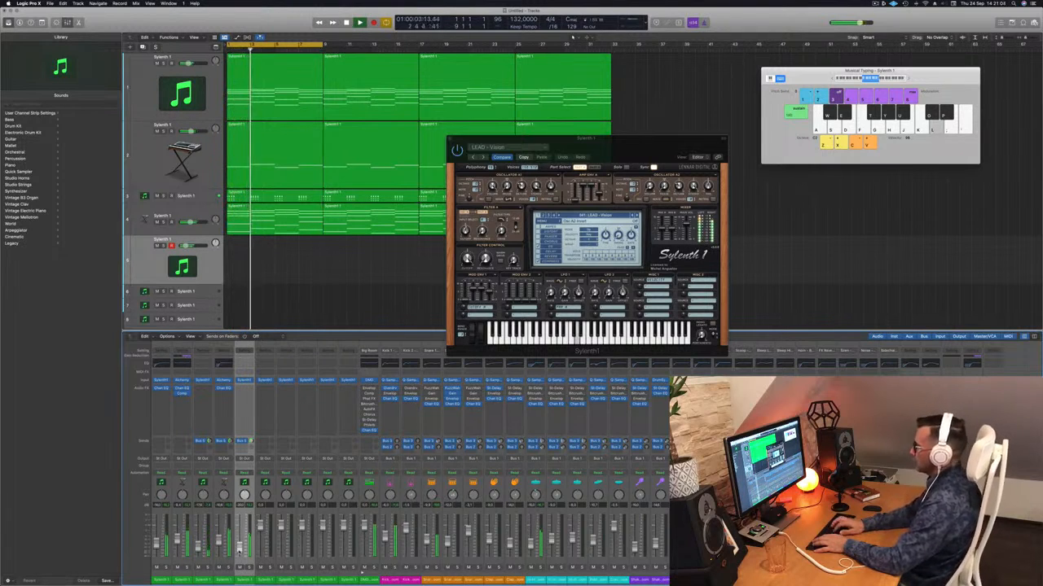
Record a short lead phrase in bar 2 on the new track and delete the longer take that starts at bar 4
key("r")
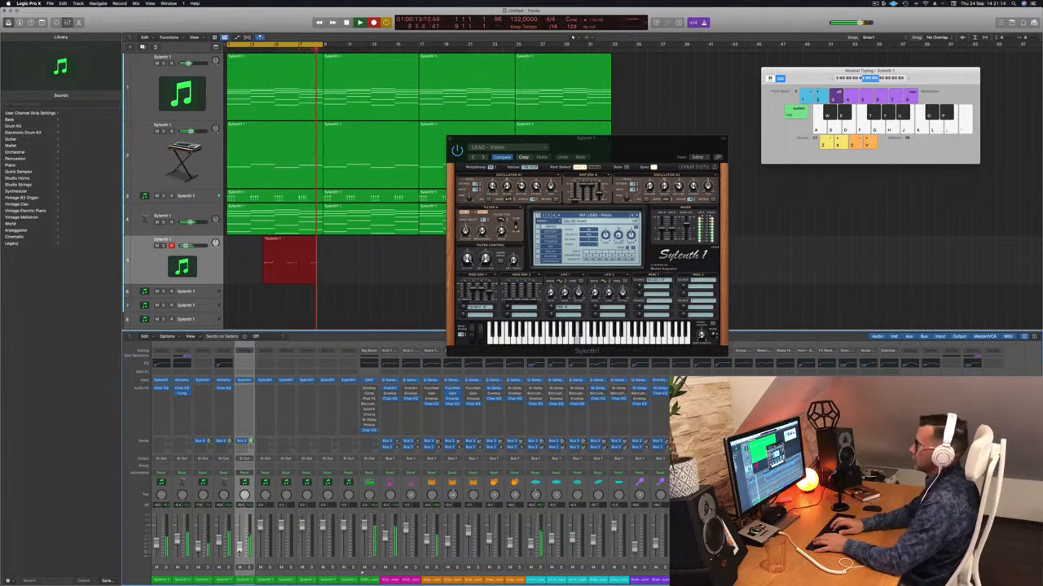
key("space")
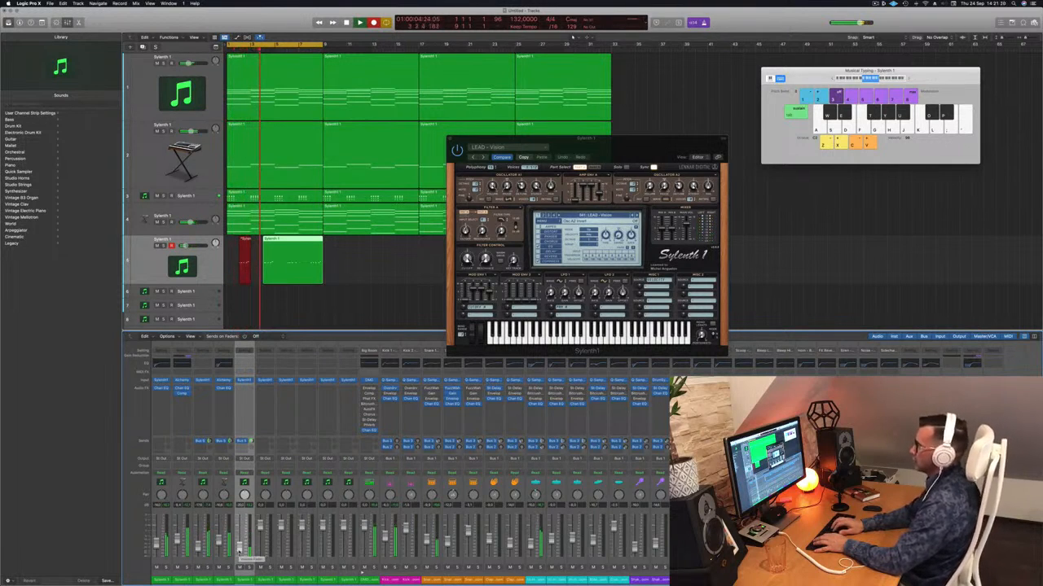
key("space")
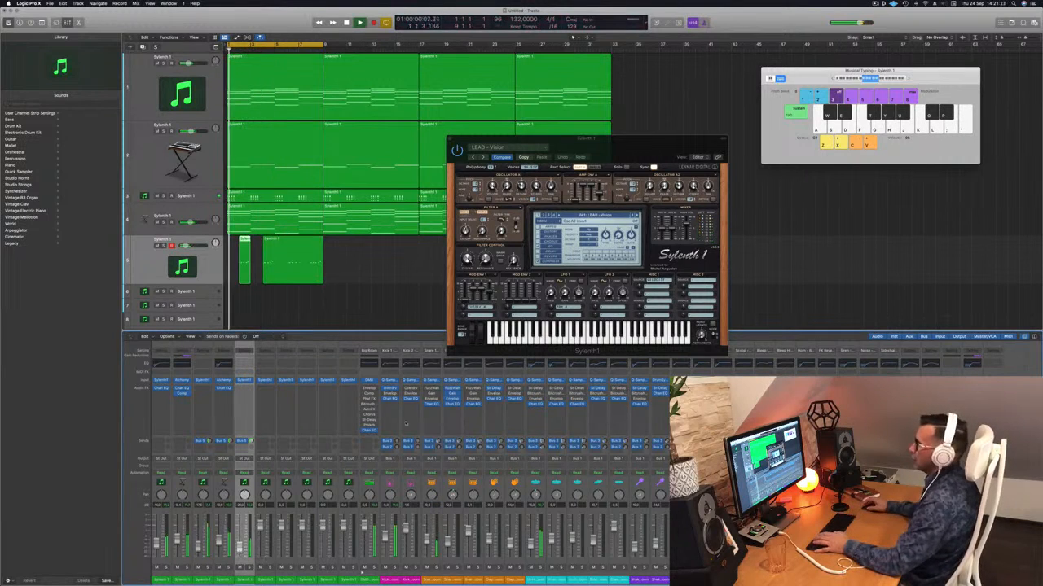
left_click(298, 250)
key("space")
key("Delete")
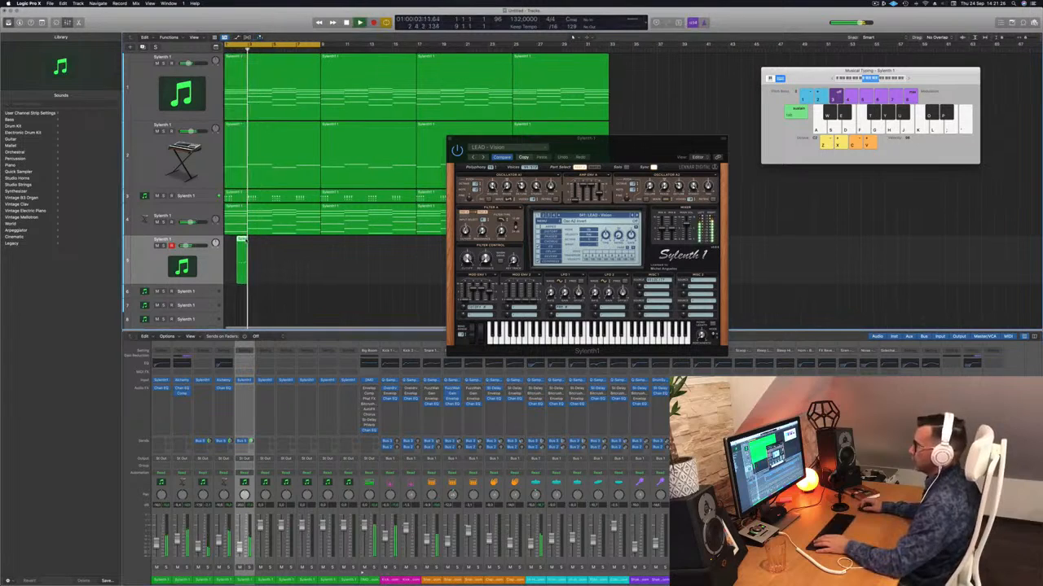
Show the lead phrase in the piano roll and copy its one-bar region to bars 4, 6 and 8
key("p")
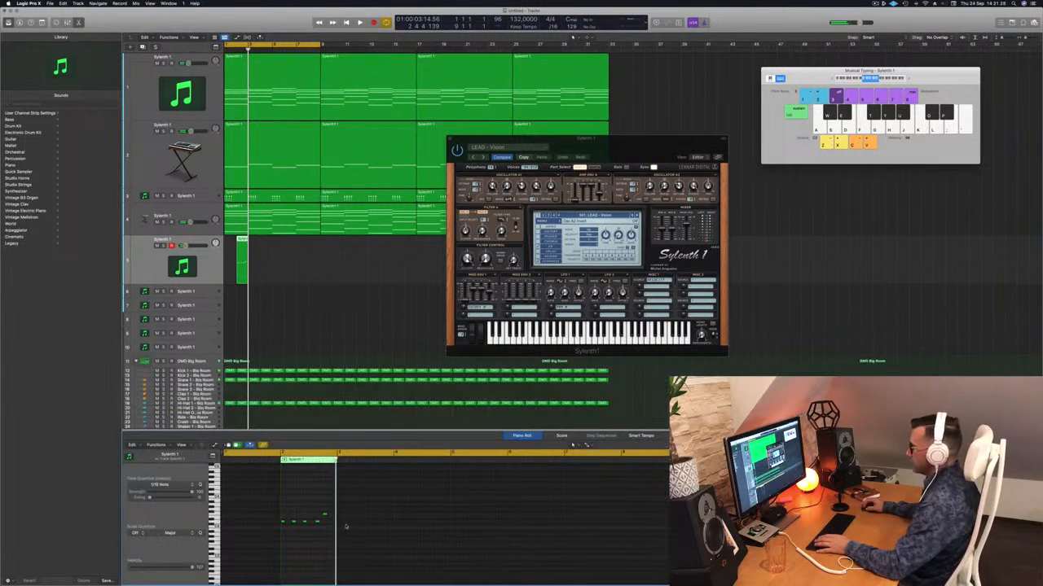
key("space")
scroll(300, 285, "up", 5)
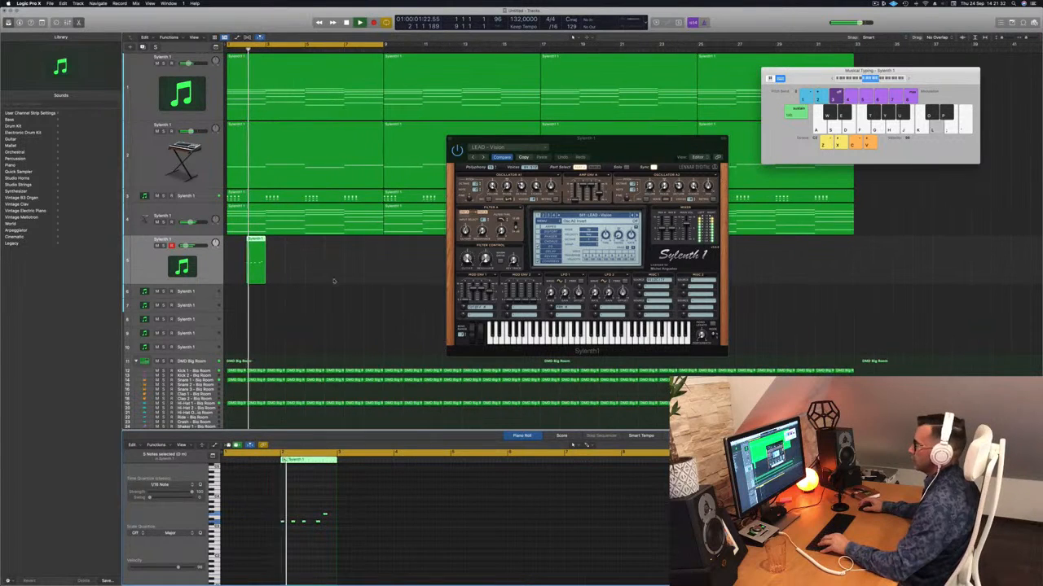
left_click_drag(586, 138, 710, 115)
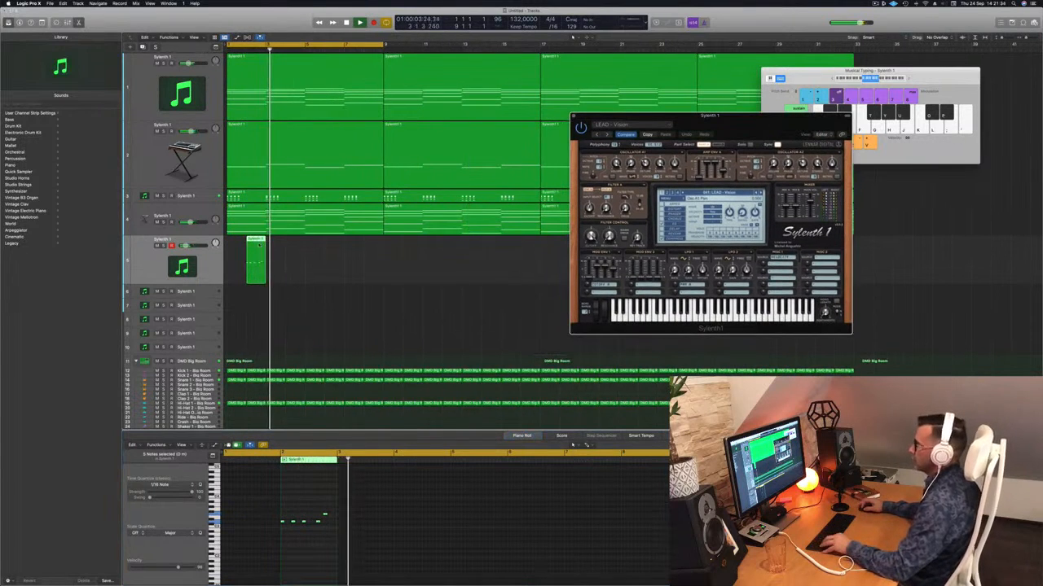
left_click_drag(259, 245, 358, 271)
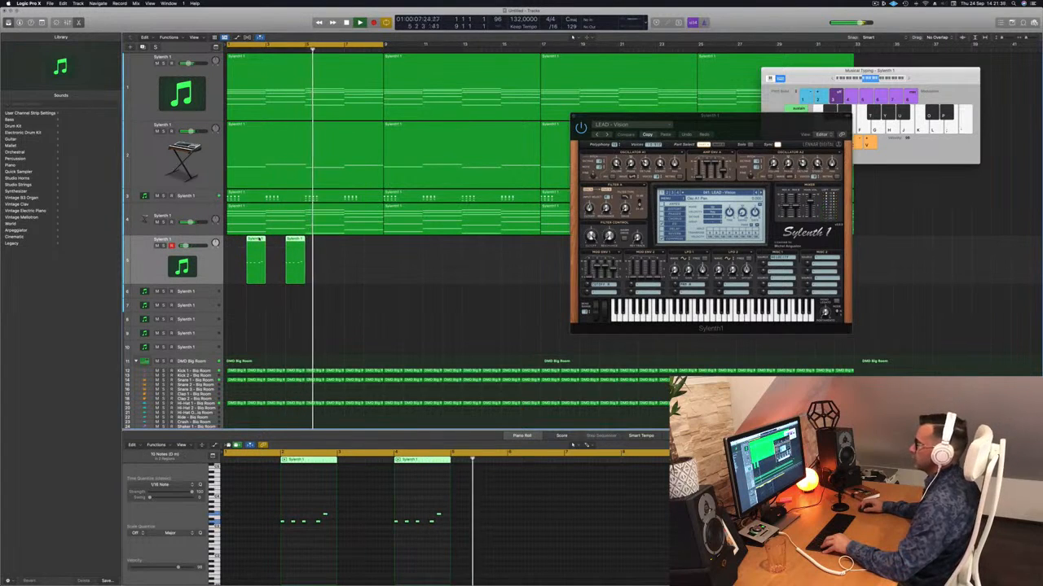
left_click_drag(259, 239, 339, 254)
Fine-tune the lead track's volume and move the Sylenth 1 window clear of the lead regions
left_click(205, 254)
left_click_drag(185, 246, 184, 246)
left_click_drag(692, 116, 584, 65)
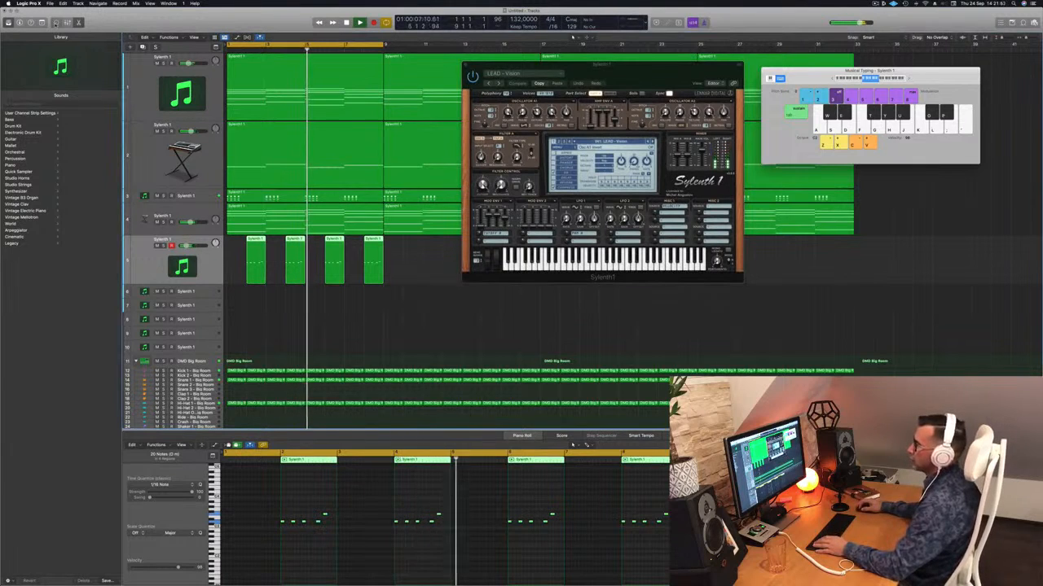
Replace the piano roll with the mixer and show the toolbar and the inspector
left_click(56, 23)
left_click(56, 24)
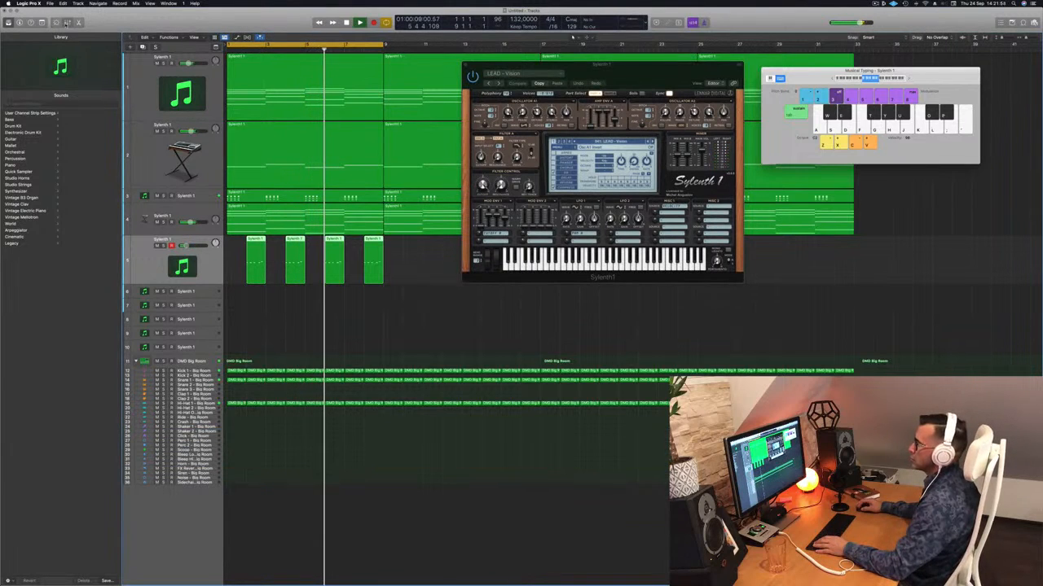
left_click(66, 22)
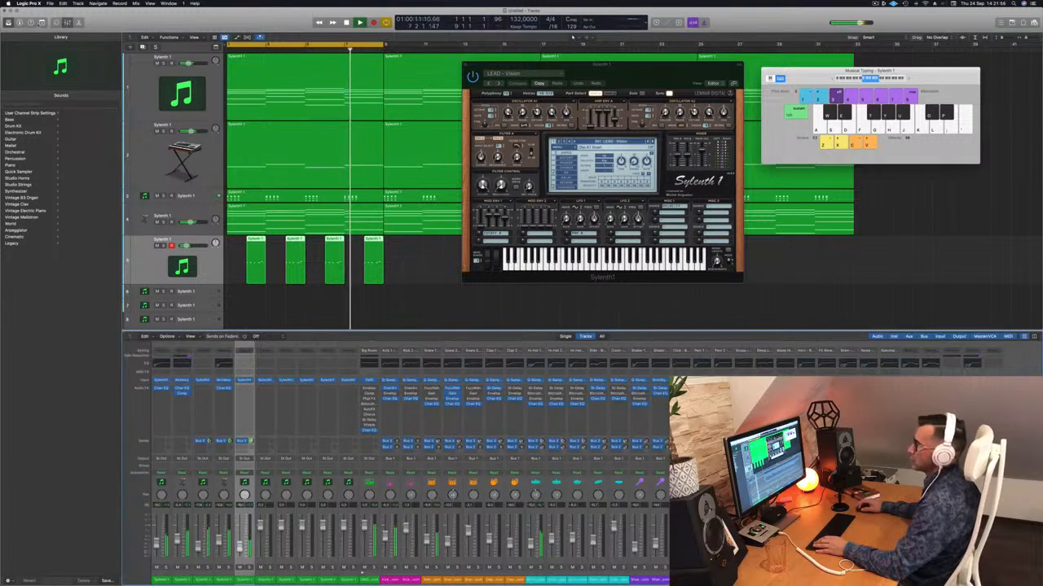
left_click(42, 24)
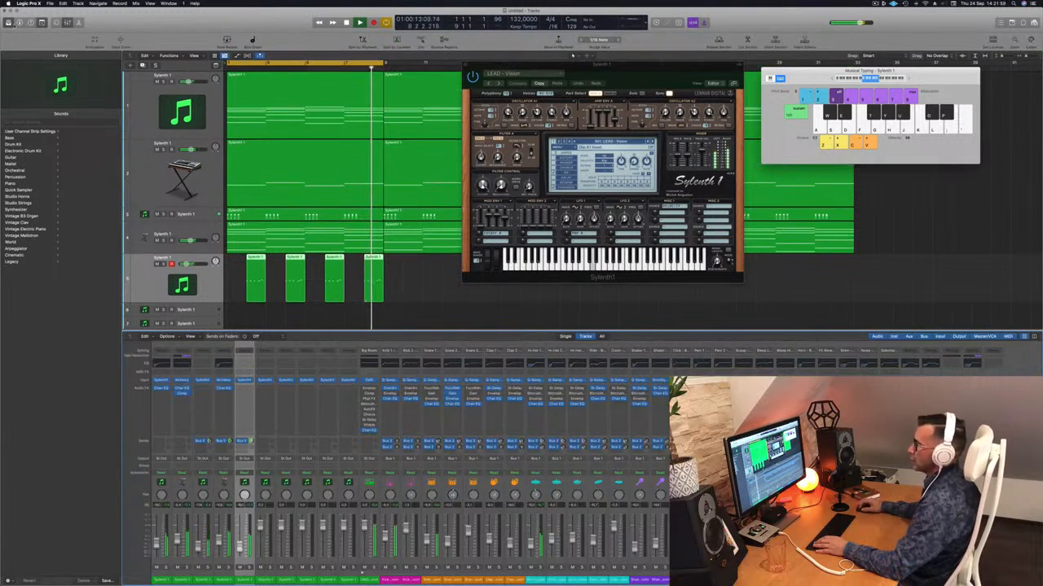
left_click(20, 22)
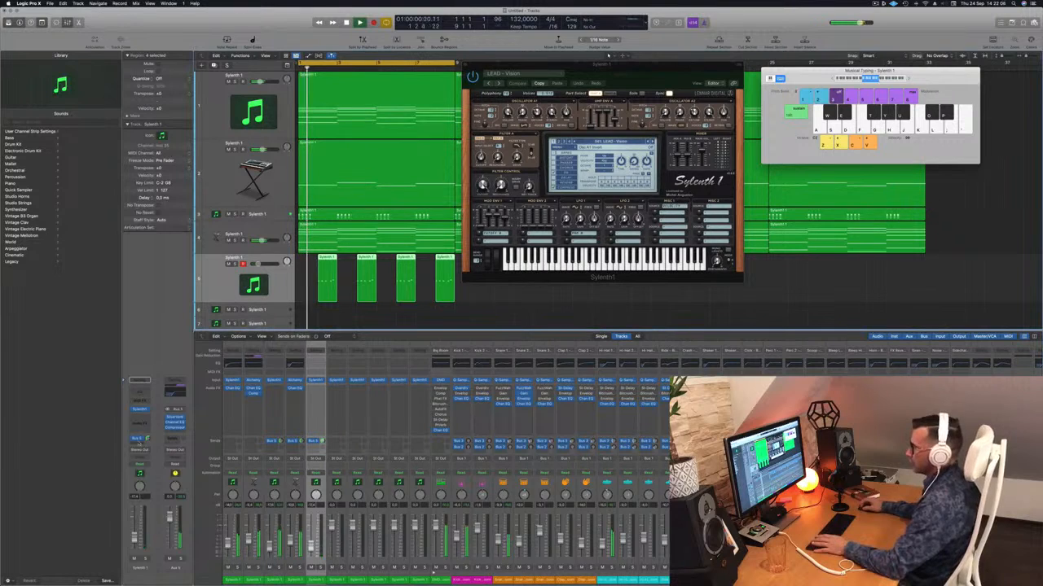
Insert a Compressor on the lead track and set its side chain source to Kick 1 - Big Room
left_click(142, 419)
mouse_move(167, 432)
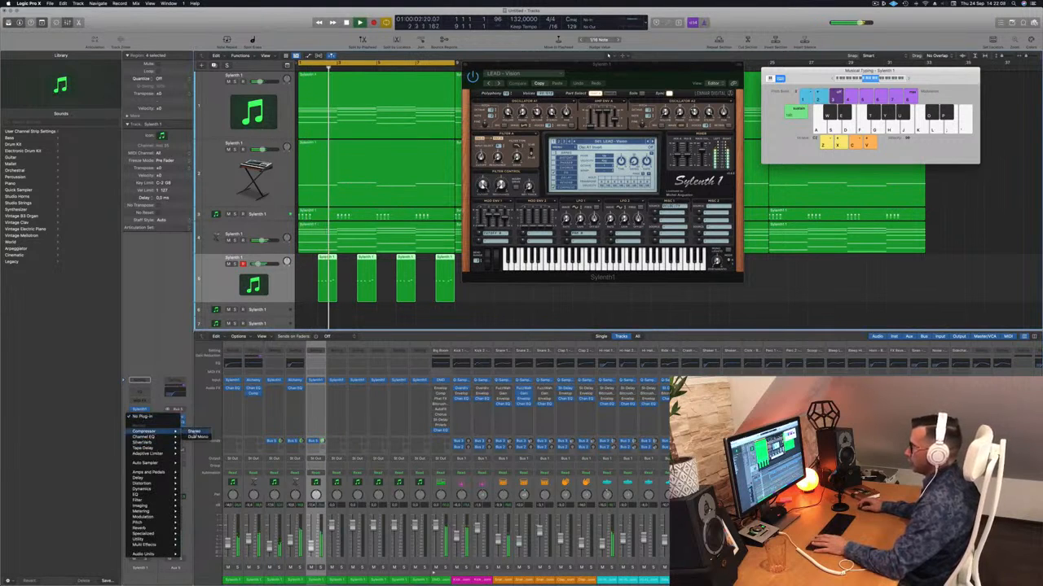
left_click(197, 441)
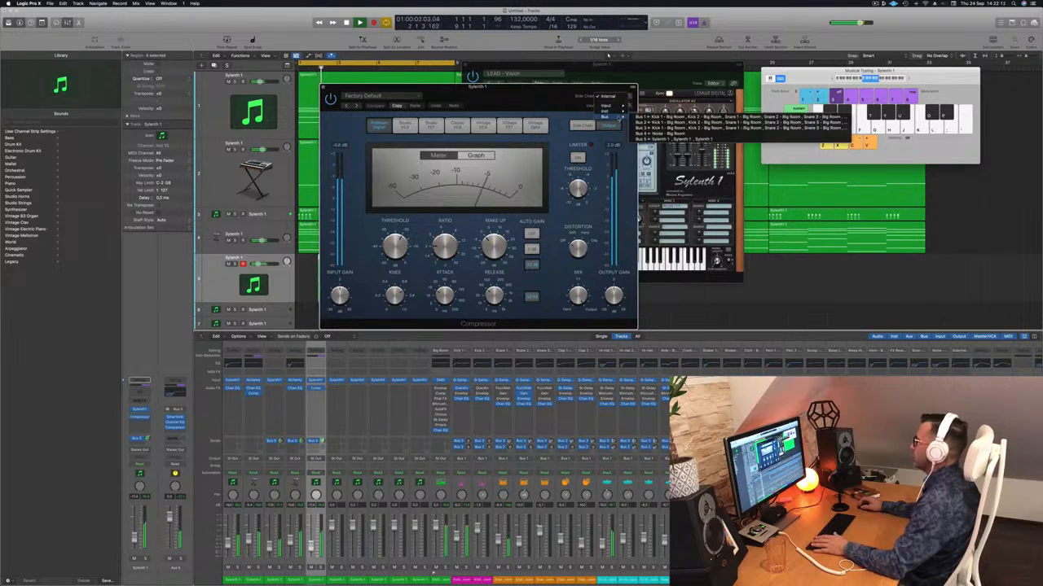
mouse_move(623, 112)
left_click(665, 156)
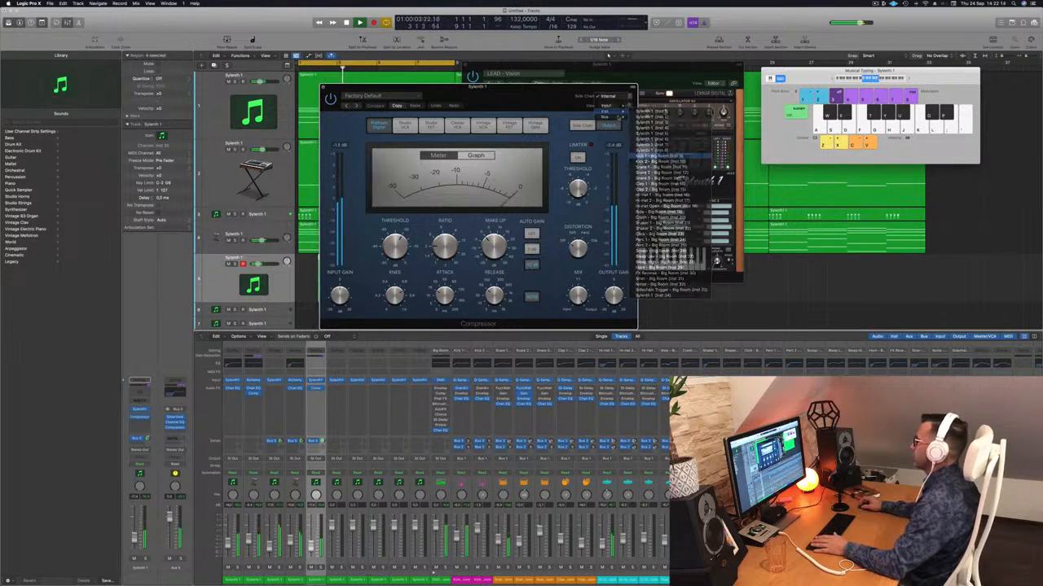
Adjust the lead compressor's ratio while listening to the loop from the start, and close its window
left_click_drag(541, 92, 612, 157)
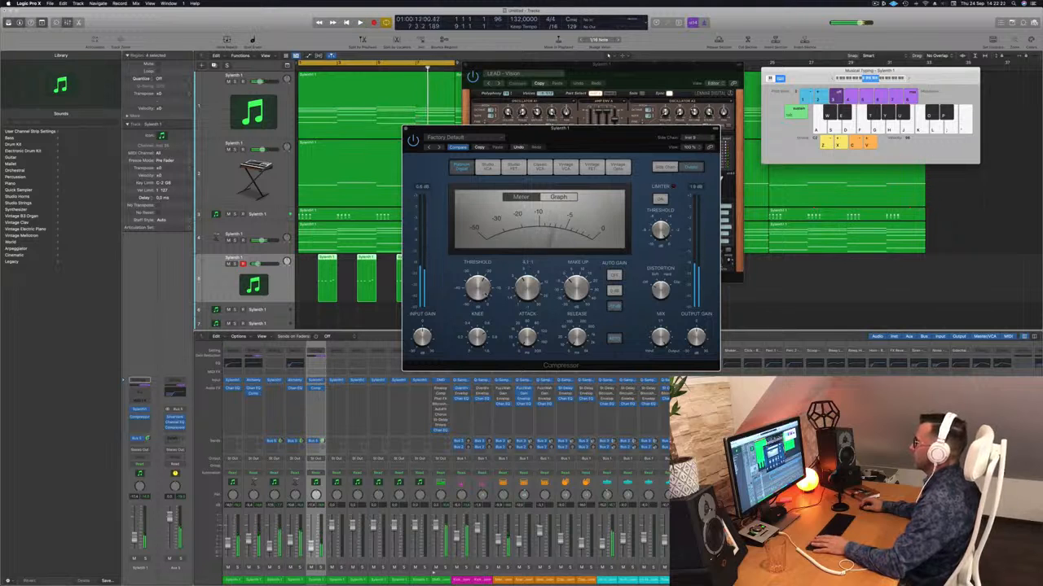
key("Return")
key("space")
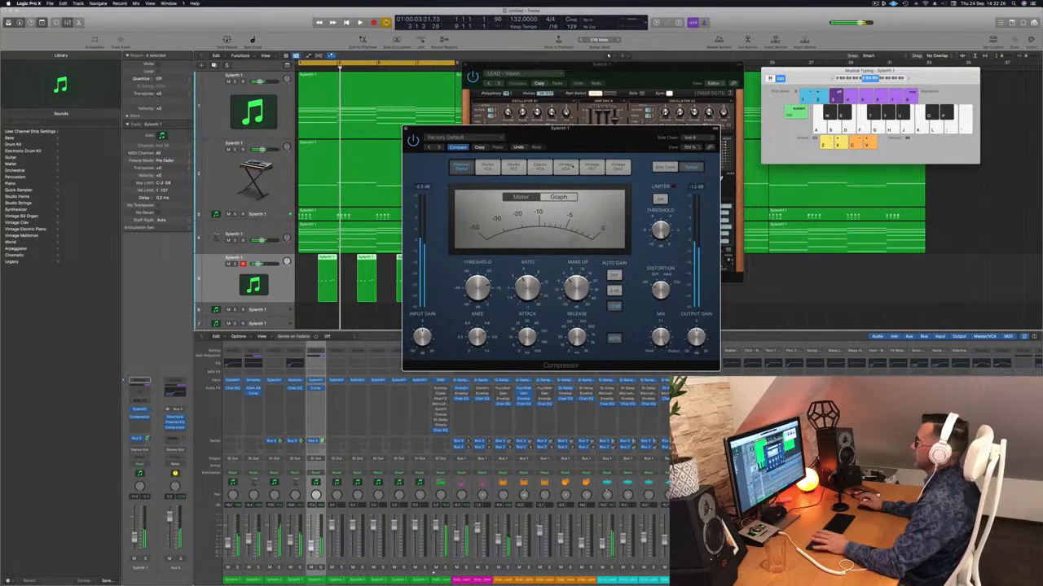
left_click_drag(421, 129, 404, 132)
left_click(390, 132)
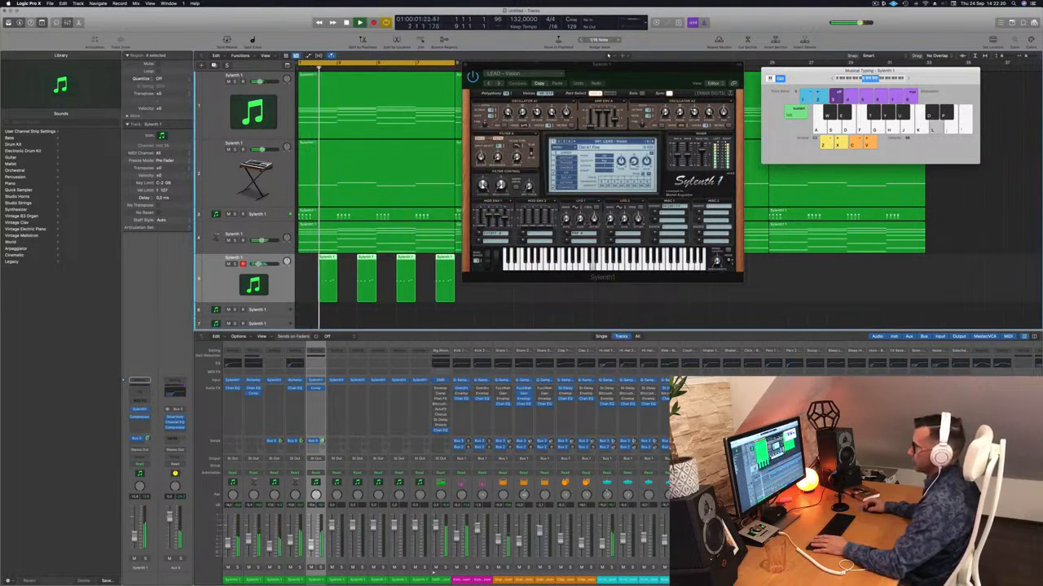
Copy the four lead regions along the track until they fill the arrangement up to bar 33
left_click_drag(629, 72, 899, 94)
scroll(478, 268, "left", 5)
scroll(475, 270, "left", 3)
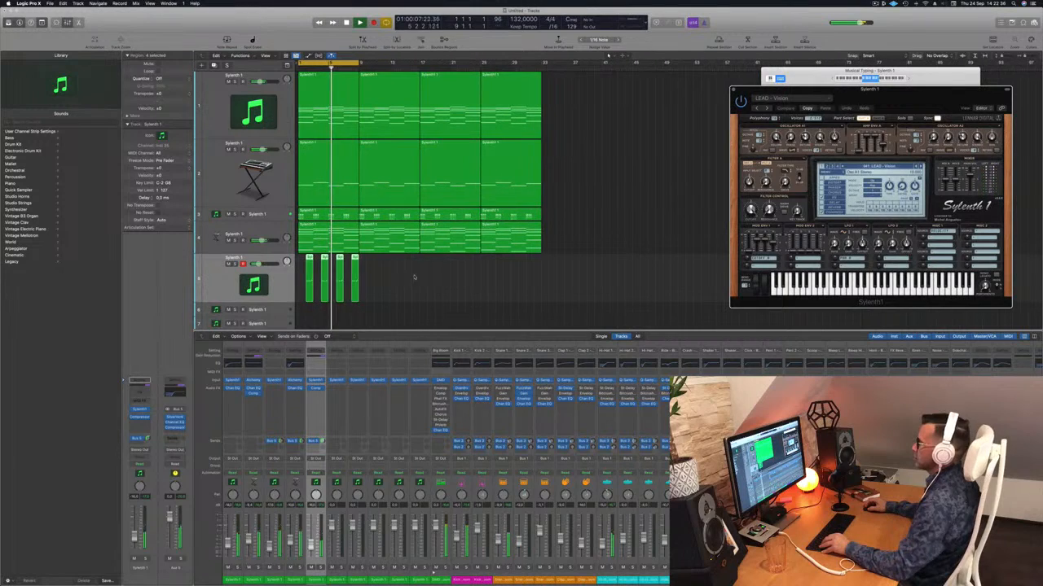
left_click_drag(311, 265, 433, 272)
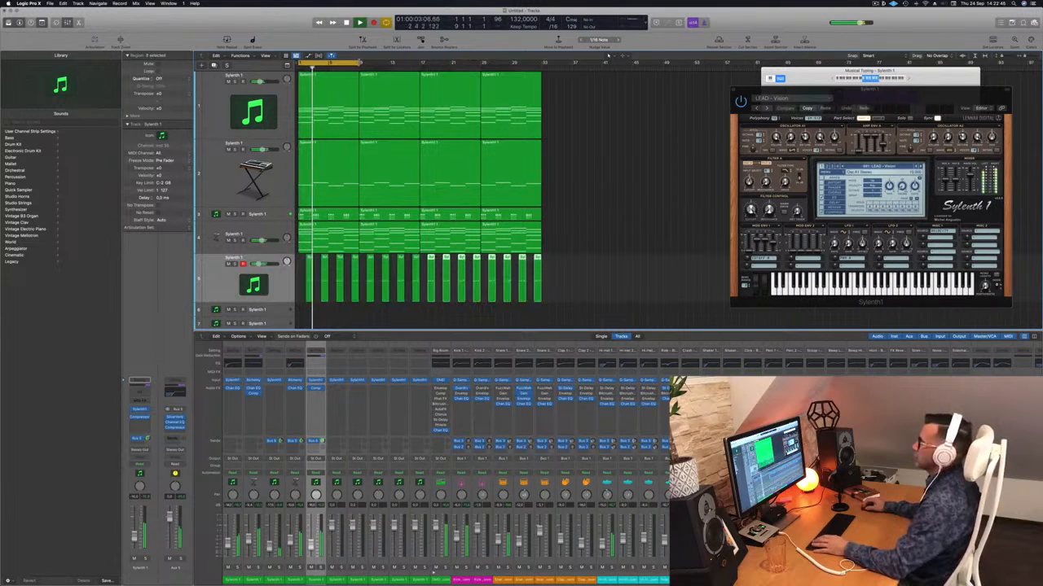
Extend the cycle range over the whole arrangement up to bar 33 and select all regions on the lead track
key("super+u")
left_click_drag(922, 98, 645, 74)
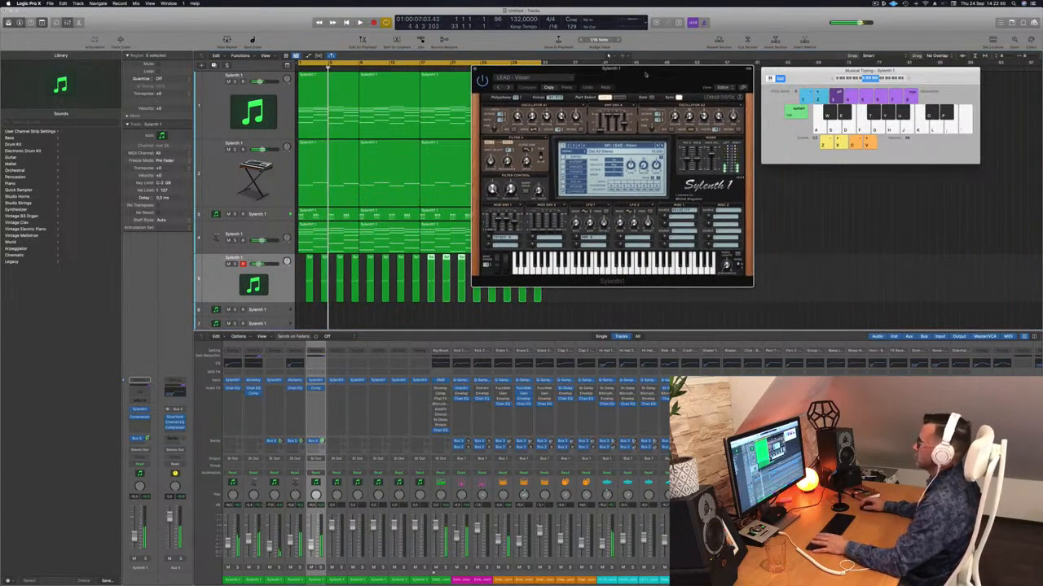
left_click(275, 285)
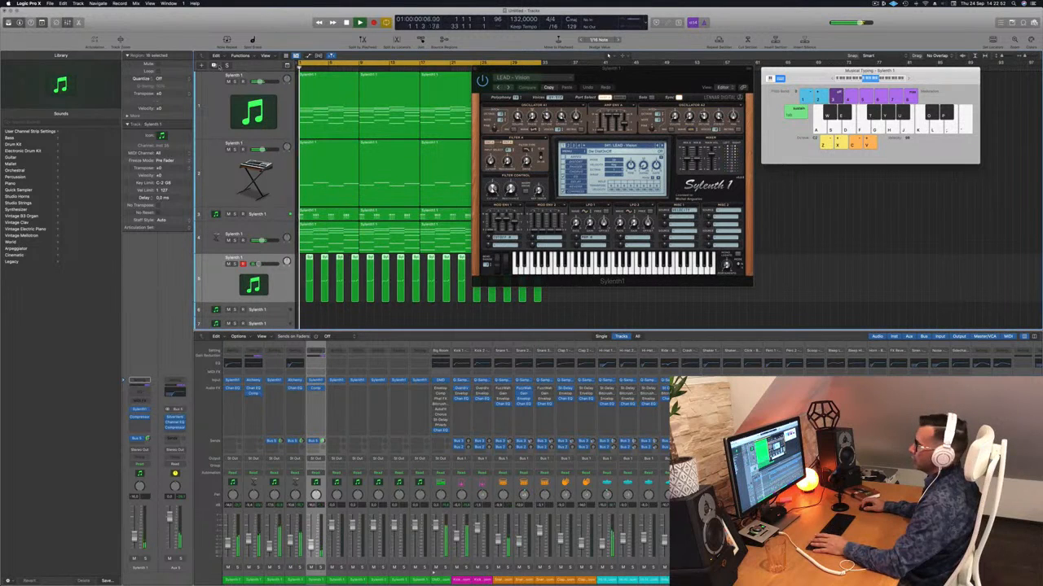
Duplicate the lead track with its settings and copy all lead regions onto the new track
left_click(217, 66)
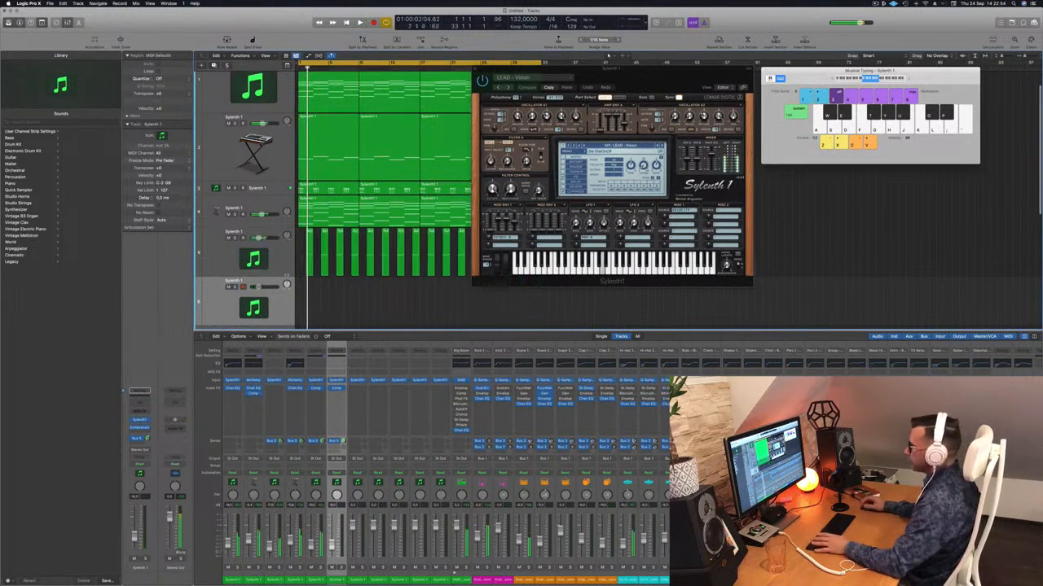
left_click_drag(666, 78, 741, 85)
left_click_drag(537, 256, 307, 300)
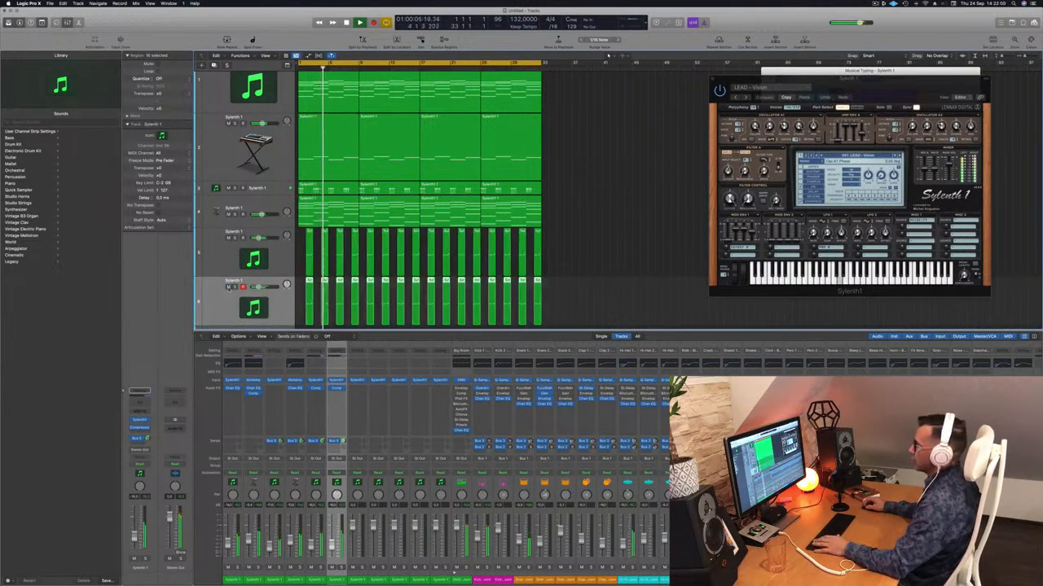
Mute the duplicated track, open Sylenth1 on the original lead track and load another LEAD preset
left_click(218, 253)
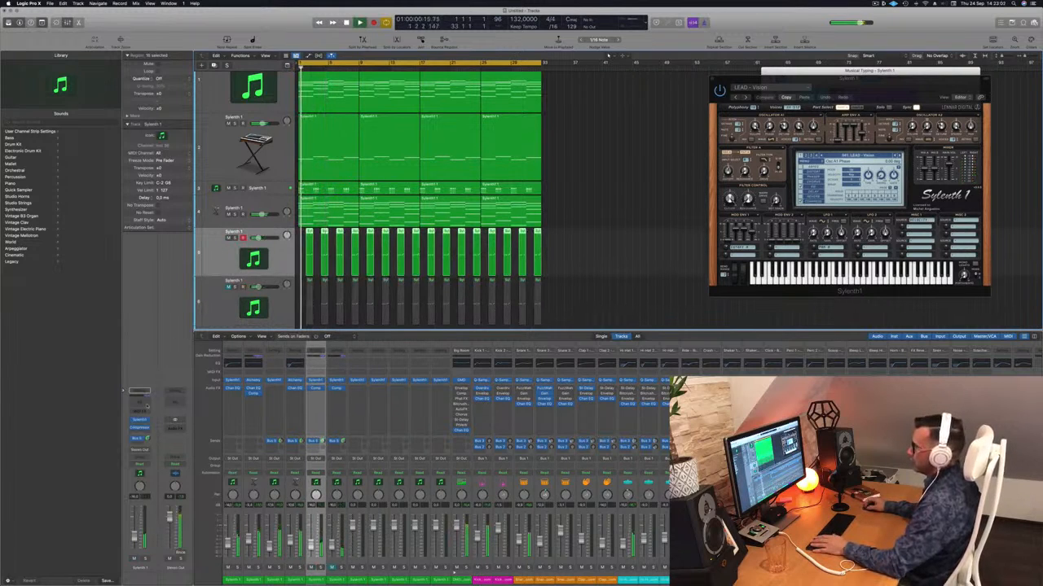
key("super+k")
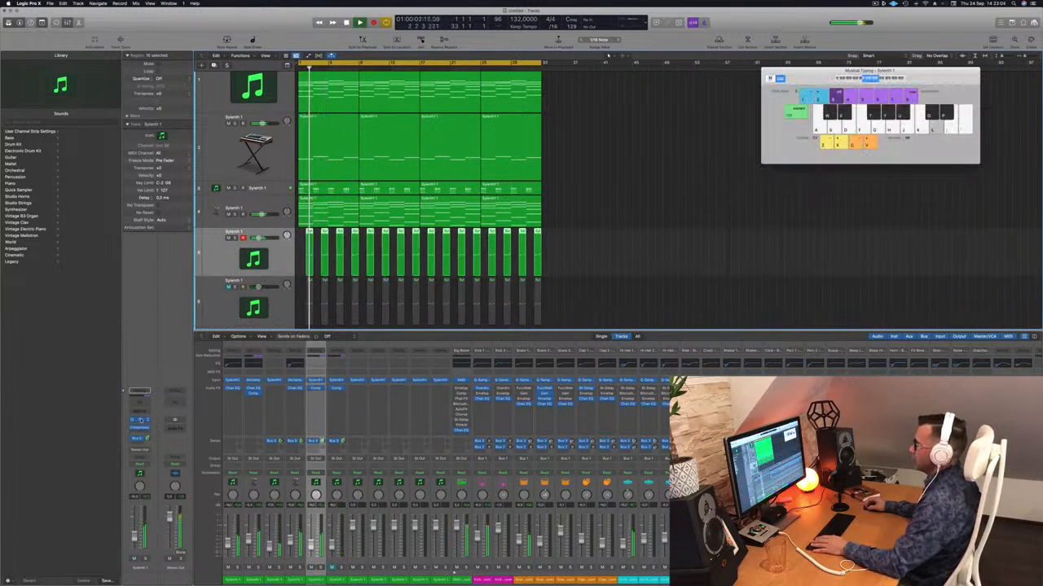
left_click(140, 420)
key("space")
left_click_drag(853, 90, 605, 76)
left_click(603, 141)
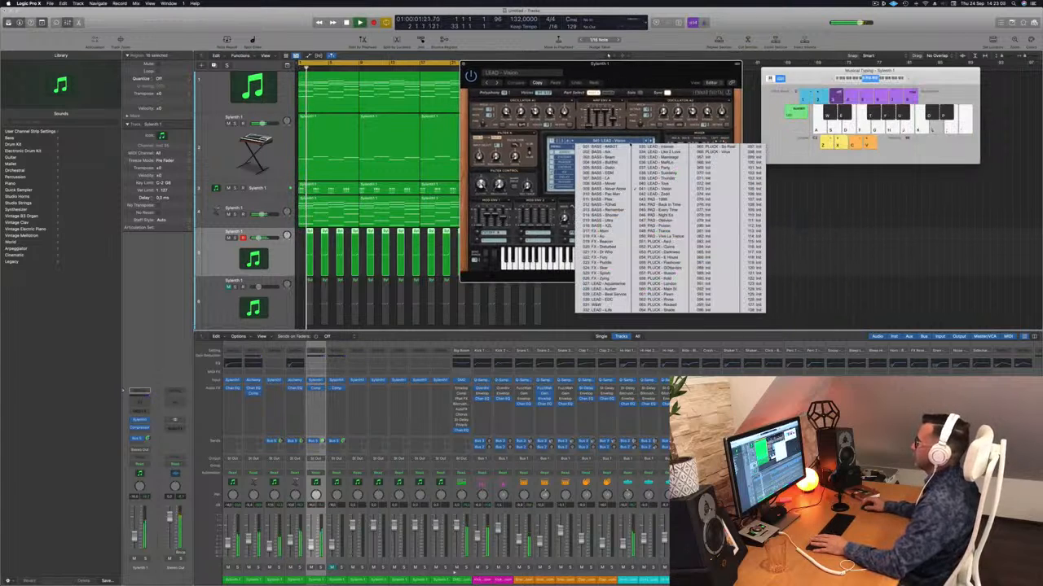
left_click(607, 287)
Audition the following lead and pad presets in the lead track's Sylenth1 during playback
left_click_drag(652, 76, 601, 69)
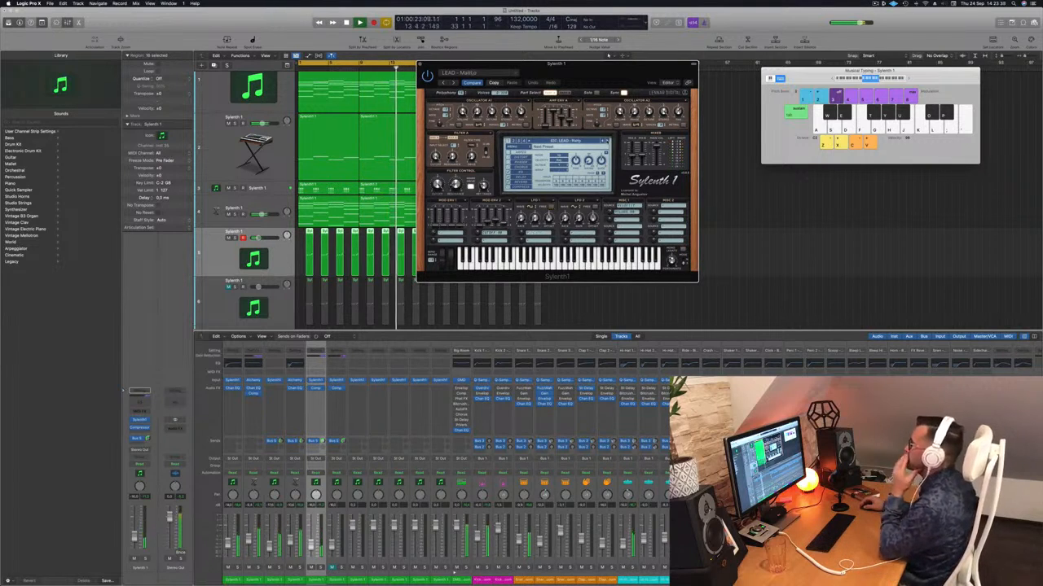
left_click(608, 141)
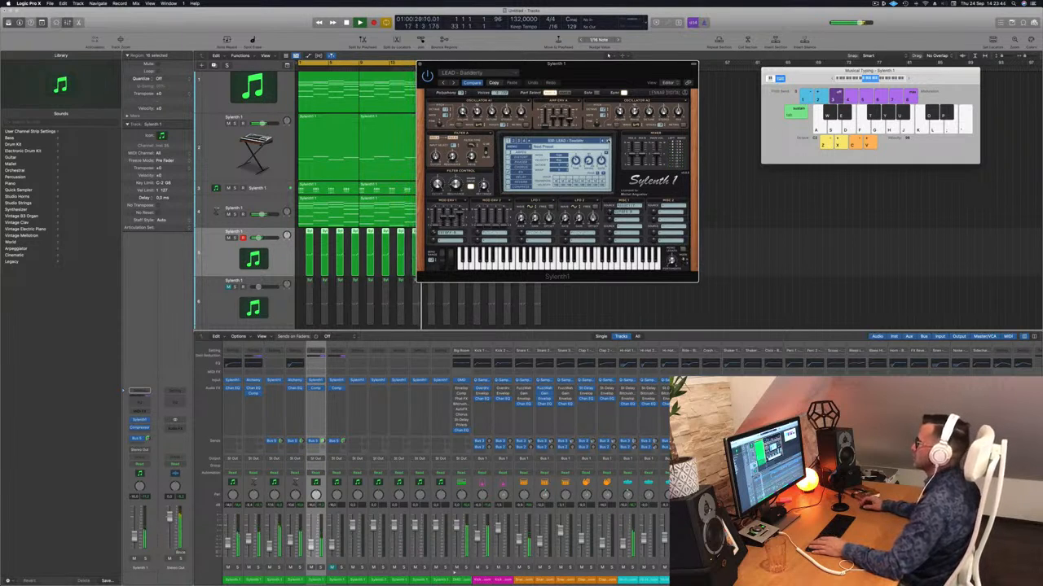
left_click(608, 141)
left_click(608, 141)
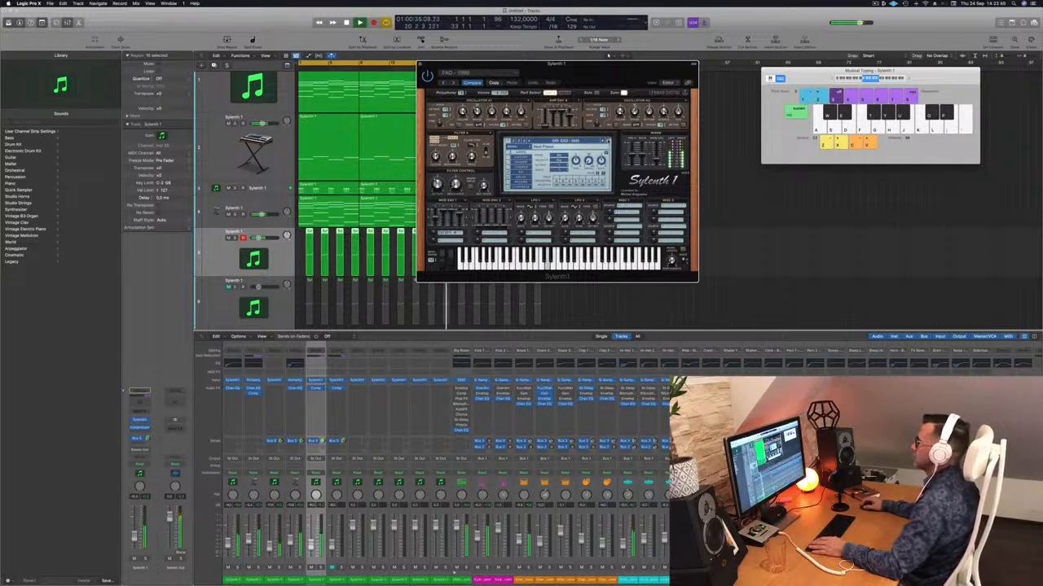
Switch the lead's Sylenth1 to the PLUCK presets and advance through them to the one after PLUCK - London
left_click(571, 141)
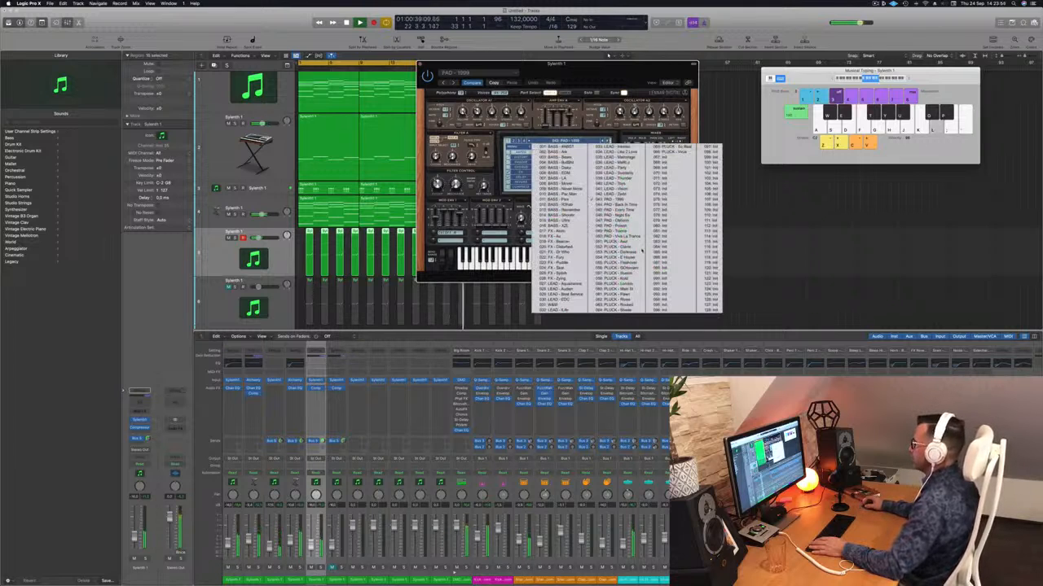
left_click(636, 244)
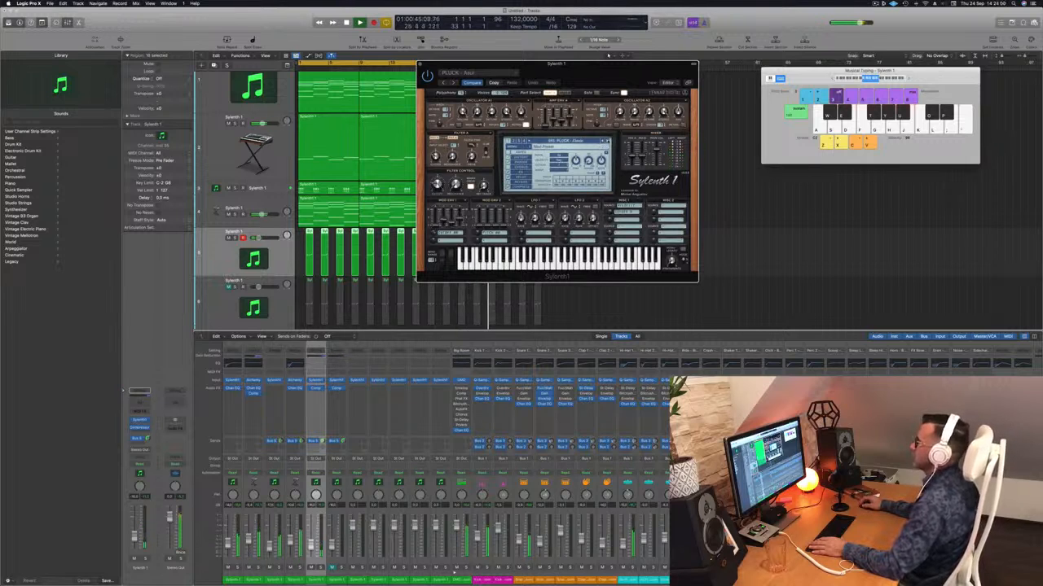
left_click(607, 141)
left_click(608, 141)
left_click(608, 141)
left_click(608, 141)
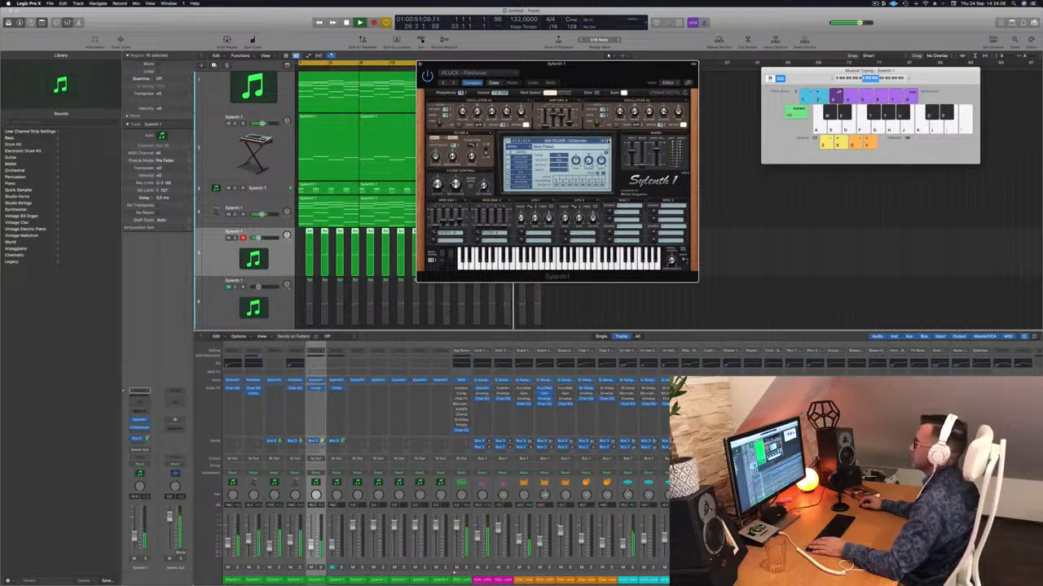
left_click(608, 141)
left_click(608, 140)
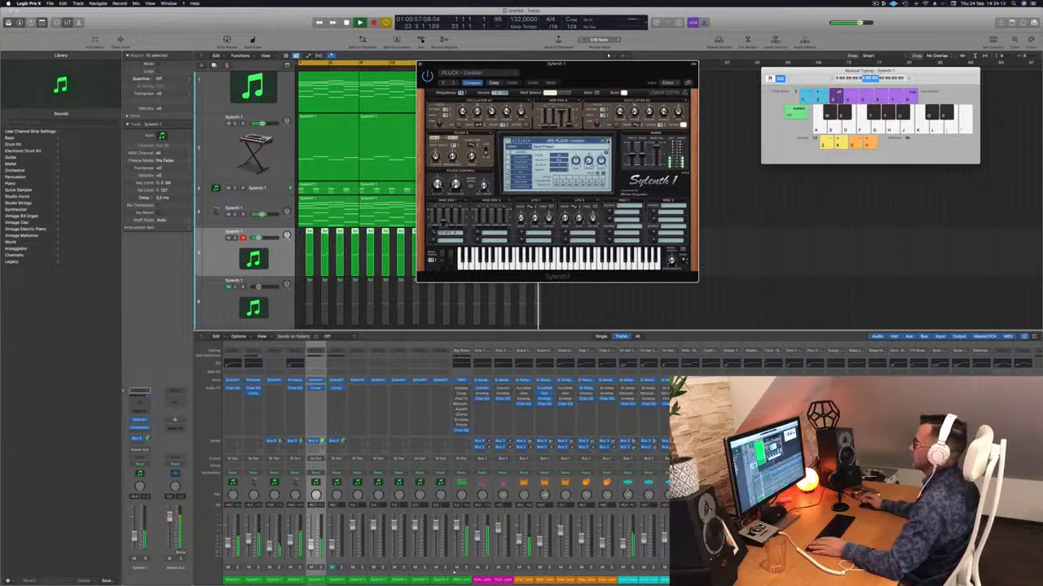
left_click(608, 141)
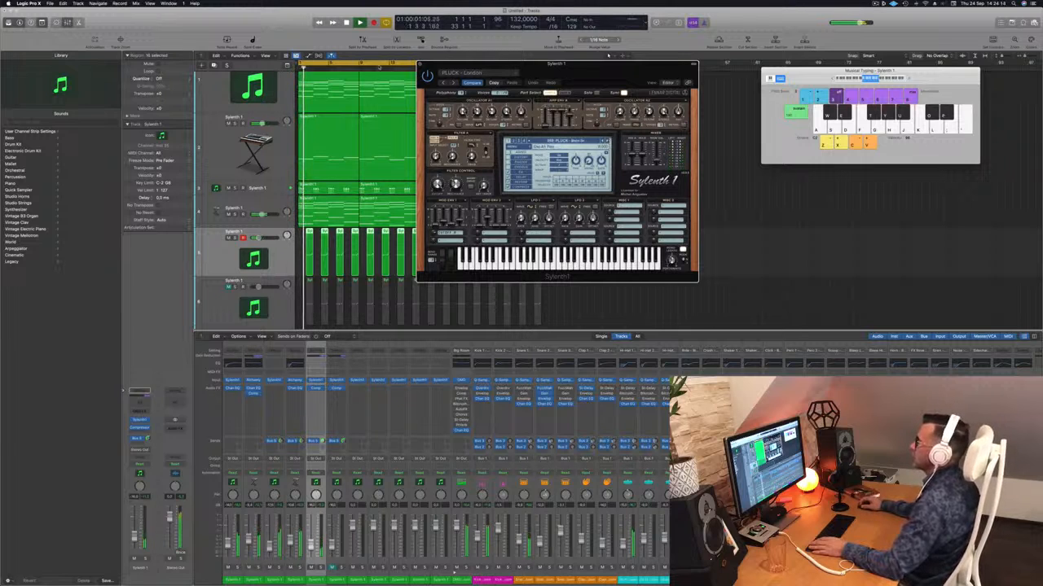
Close Sylenth1, compare the two lead tracks by switching their mutes, and delete the regions on the duplicated track
left_click(420, 63)
key("space")
left_click_drag(213, 301, 233, 245)
key("space")
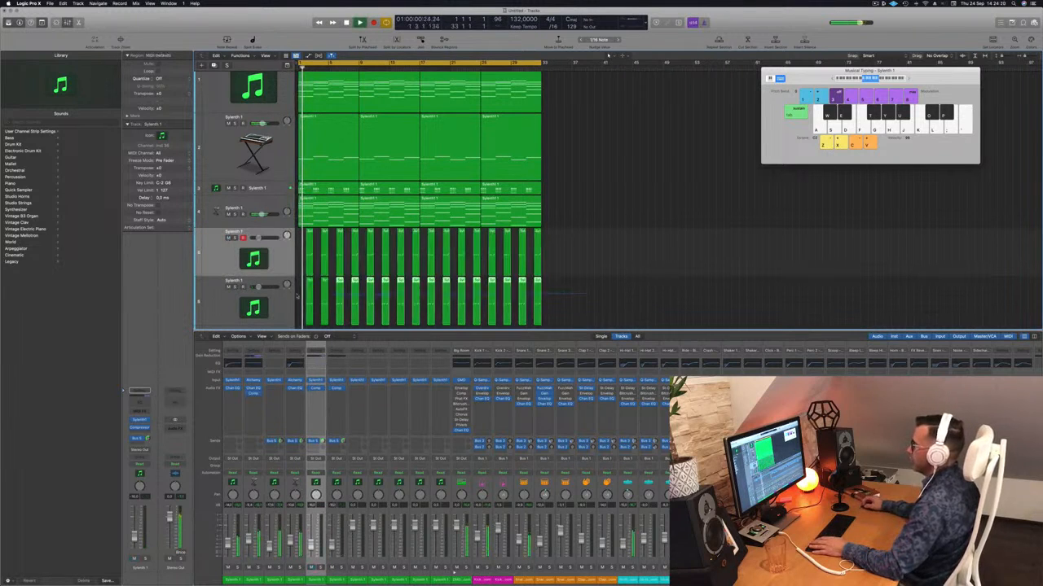
key("Delete")
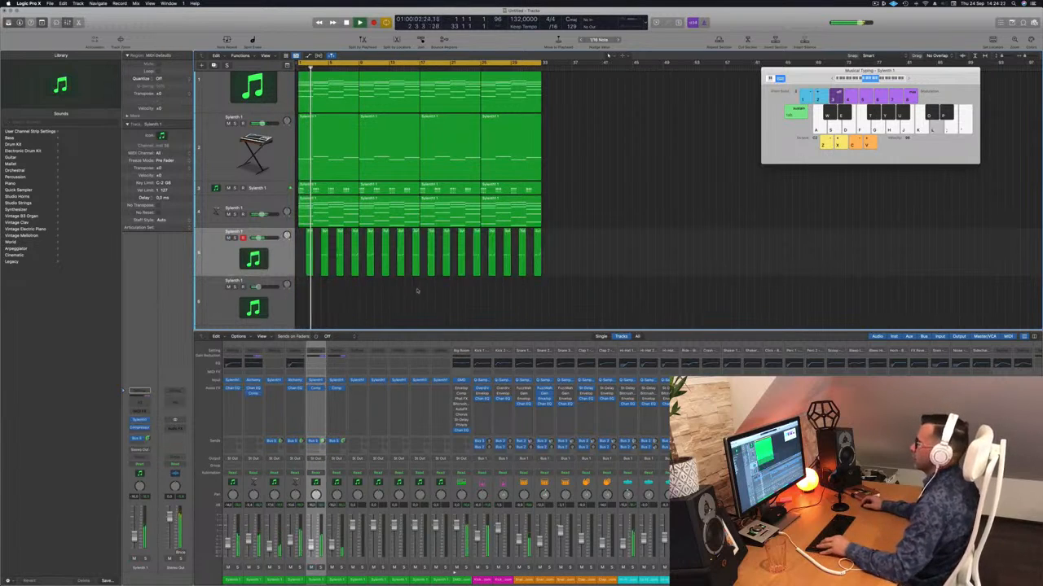
Play the arrangement from the start and listen to how the layers work together with the changed lead sound
scroll(399, 301, "up", 2)
scroll(407, 300, "down", 5)
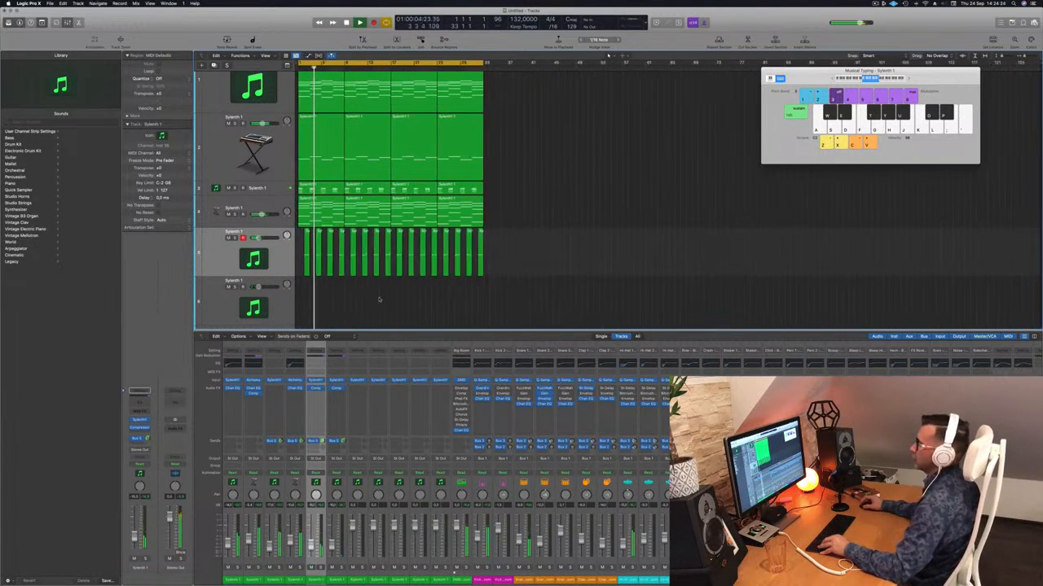
scroll(377, 301, "up", 2)
scroll(377, 300, "down", 2)
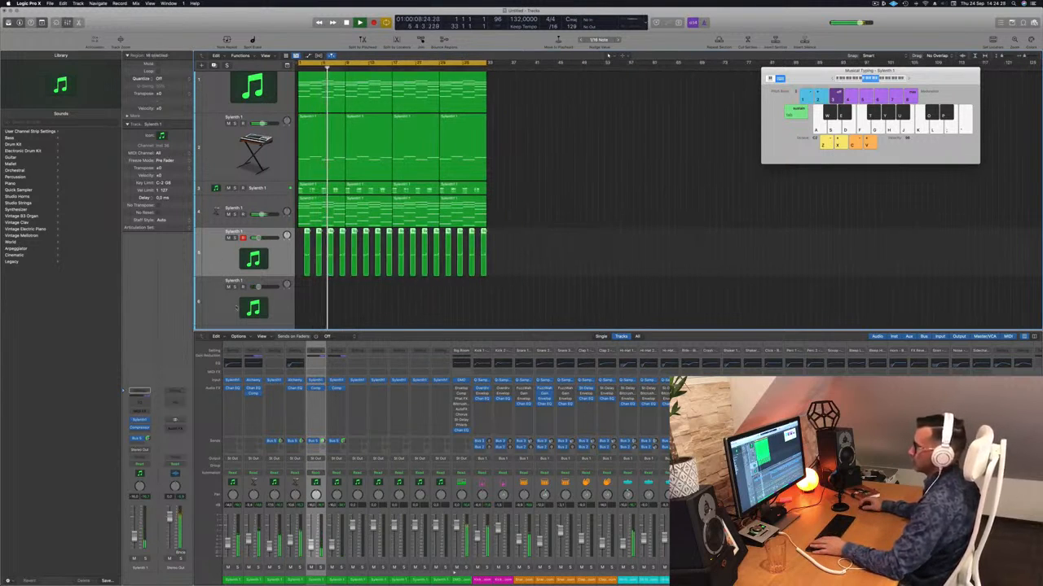
scroll(532, 194, "down", 2)
scroll(533, 195, "up", 1)
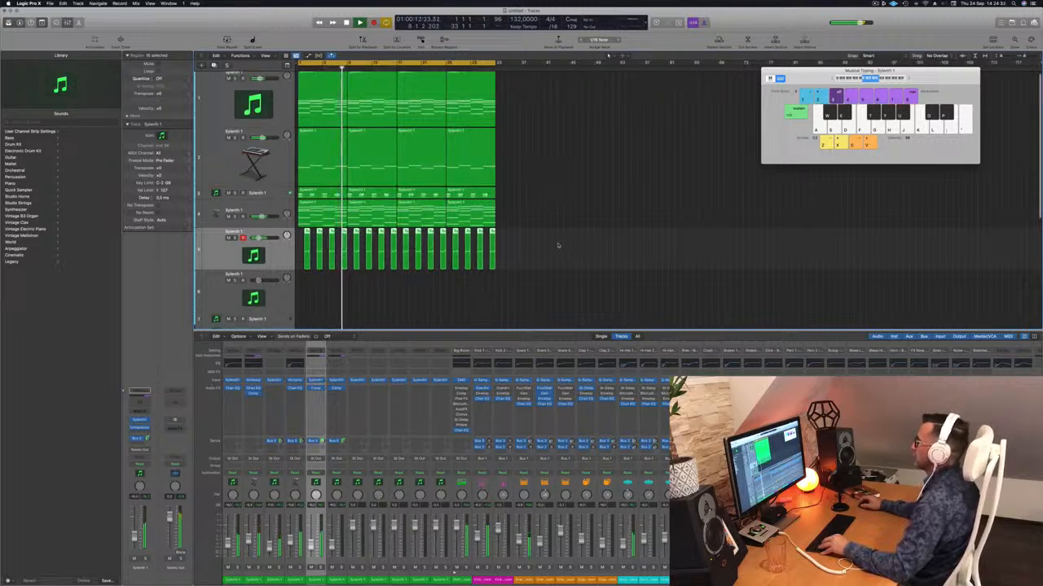
scroll(559, 244, "up", 1)
key("space")
key("Return")
scroll(551, 221, "up", 2)
scroll(554, 224, "down", 2)
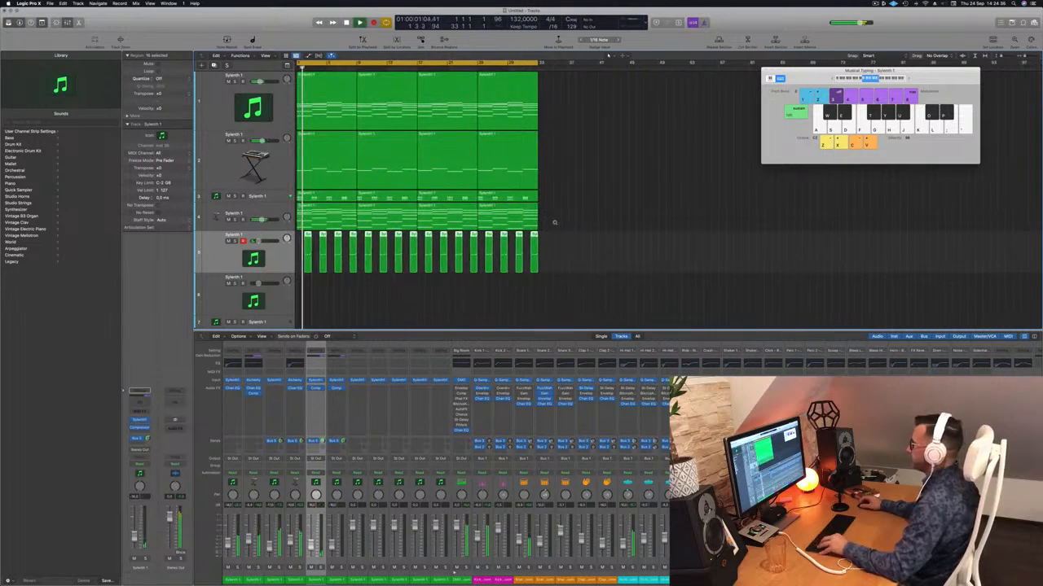
scroll(551, 221, "up", 1)
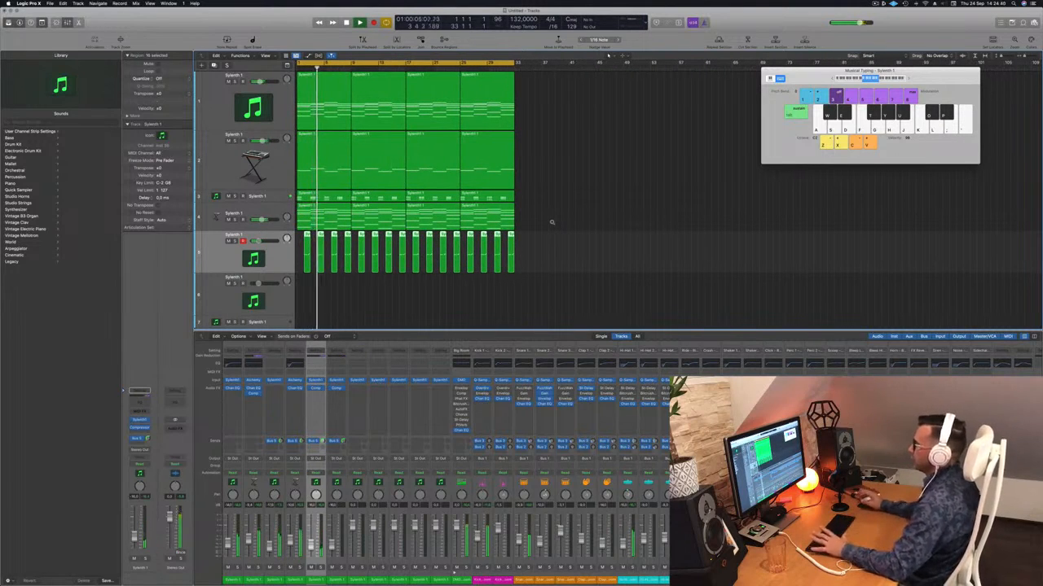
scroll(291, 241, "down", 2)
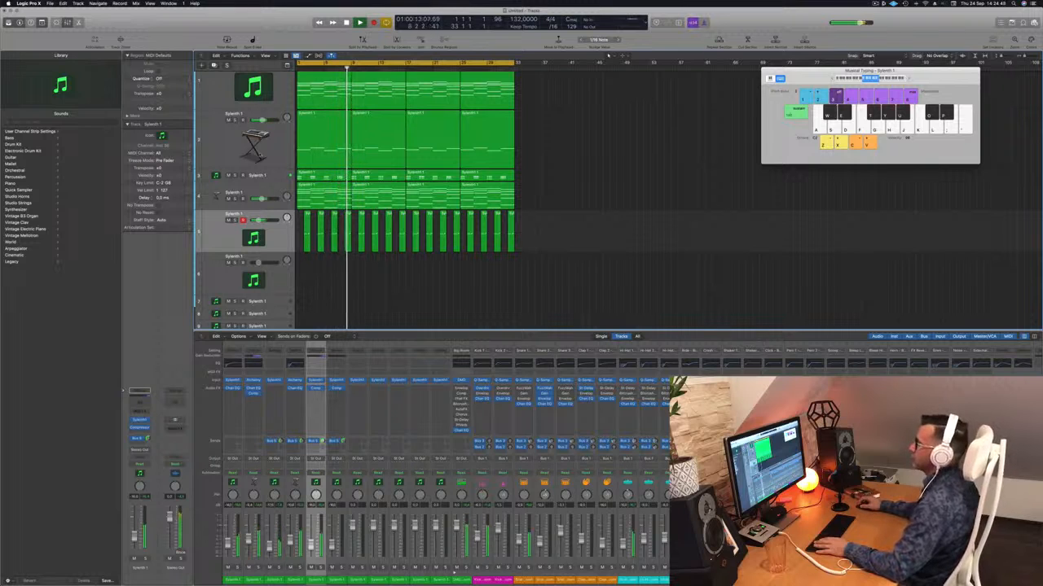
Check the Sylenth1 sound on the third track during playback and close its window
left_click(271, 176)
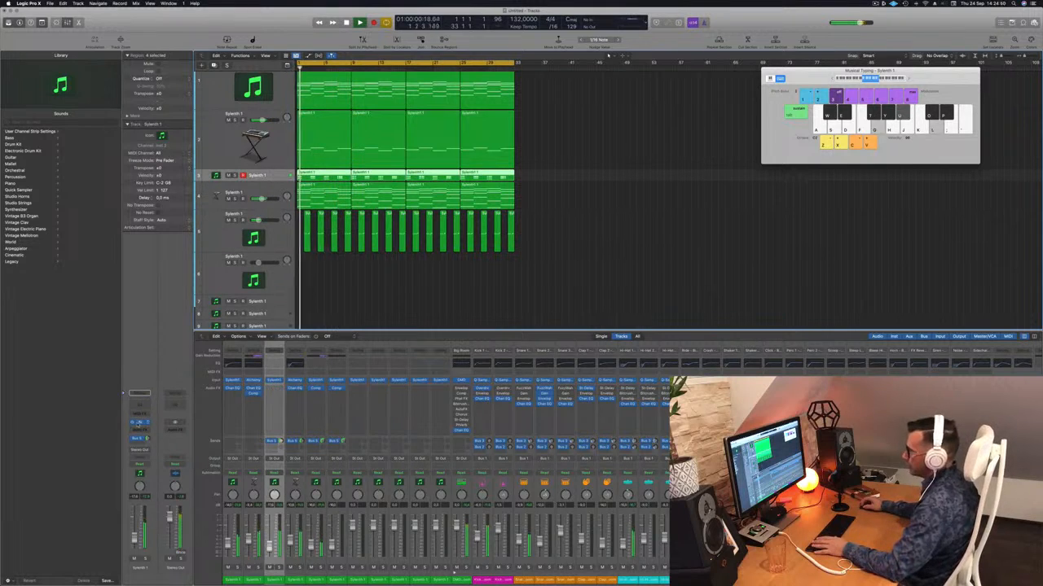
left_click(139, 422)
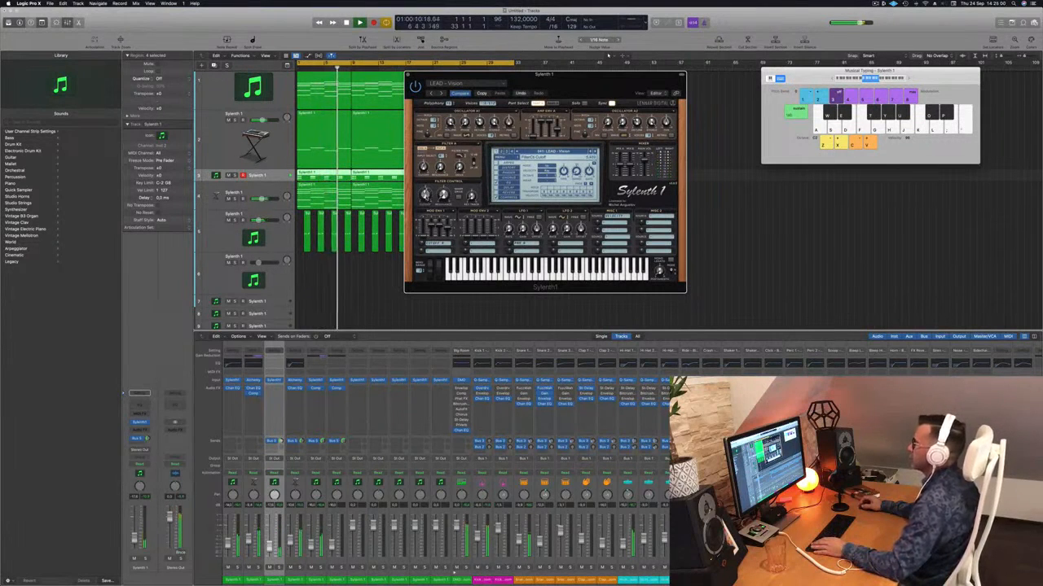
left_click_drag(442, 73, 358, 74)
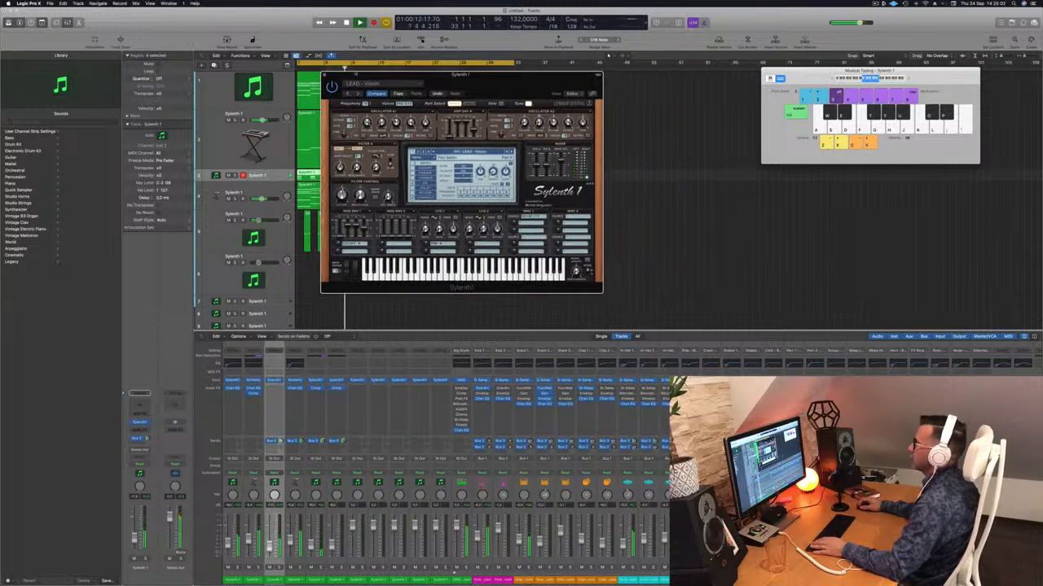
left_click(325, 75)
Stop playback, duplicate the third track and copy the first chord region from the top track onto the new track
key("space")
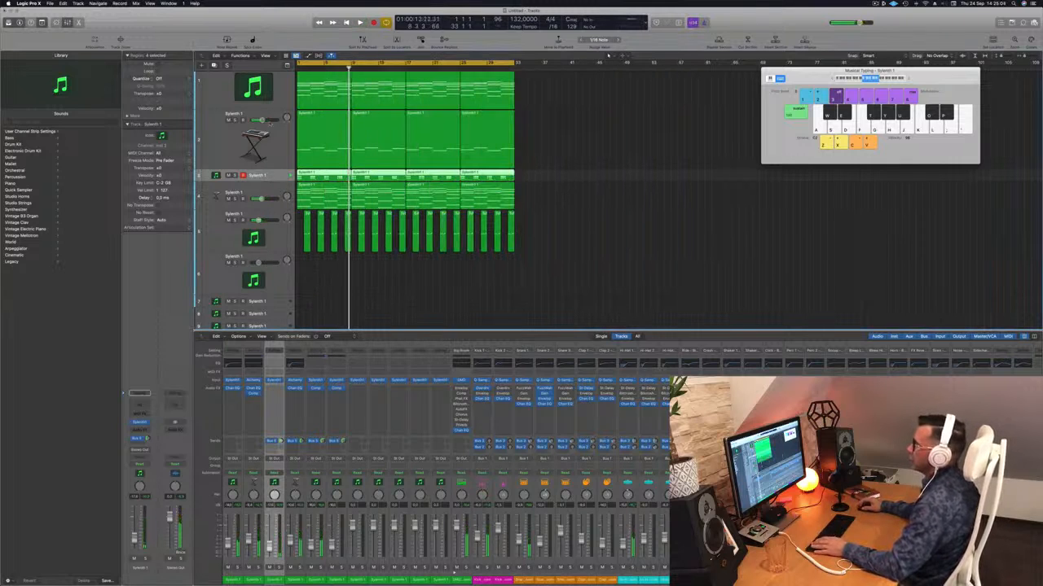
key("super+d")
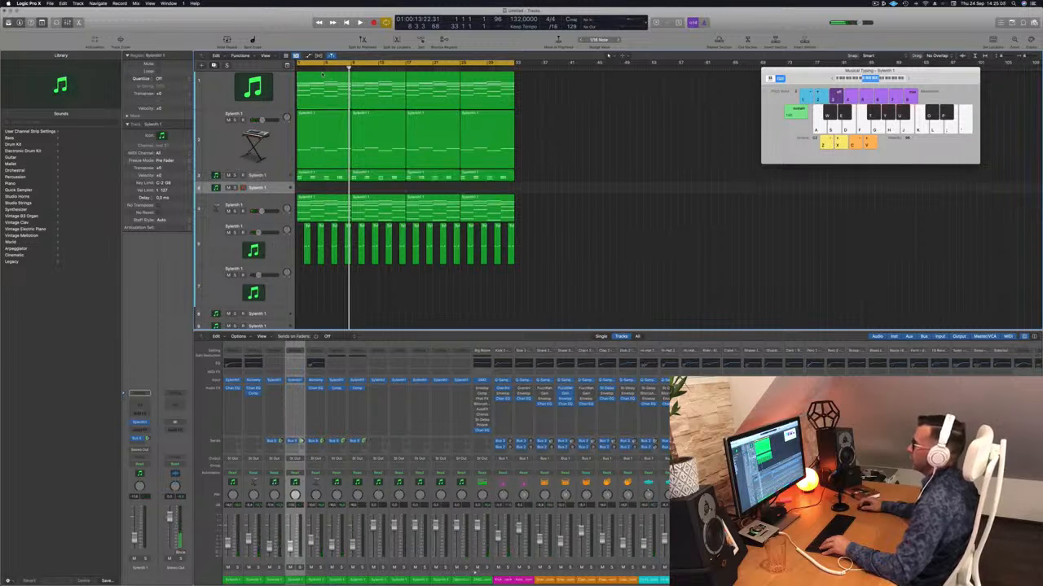
left_click_drag(322, 75, 323, 189)
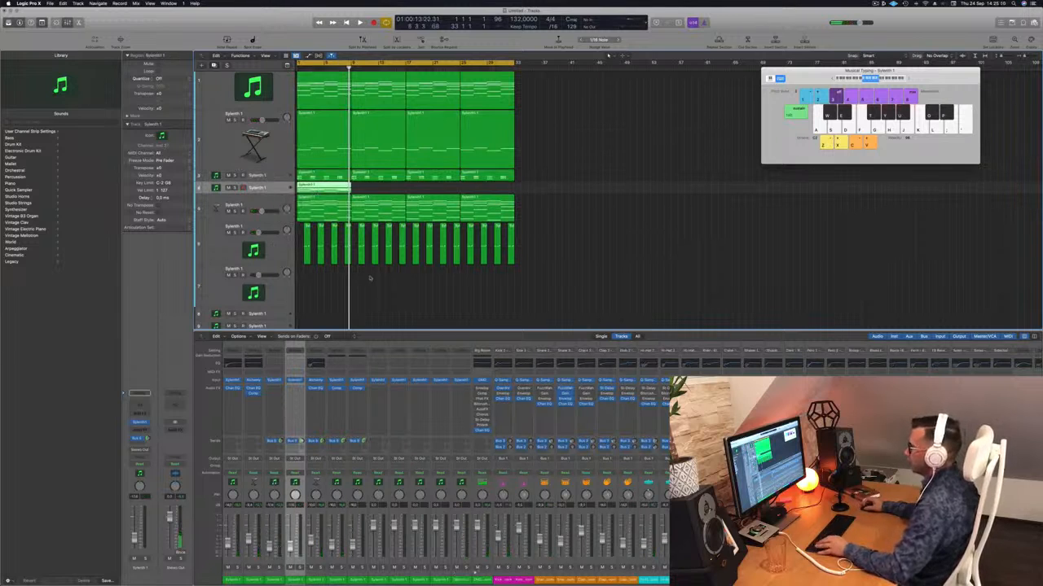
Open the copied chord region for note editing and delete the upper chord notes, keeping only the lowest note of each chord
double_click(332, 186)
scroll(453, 544, "down", 5)
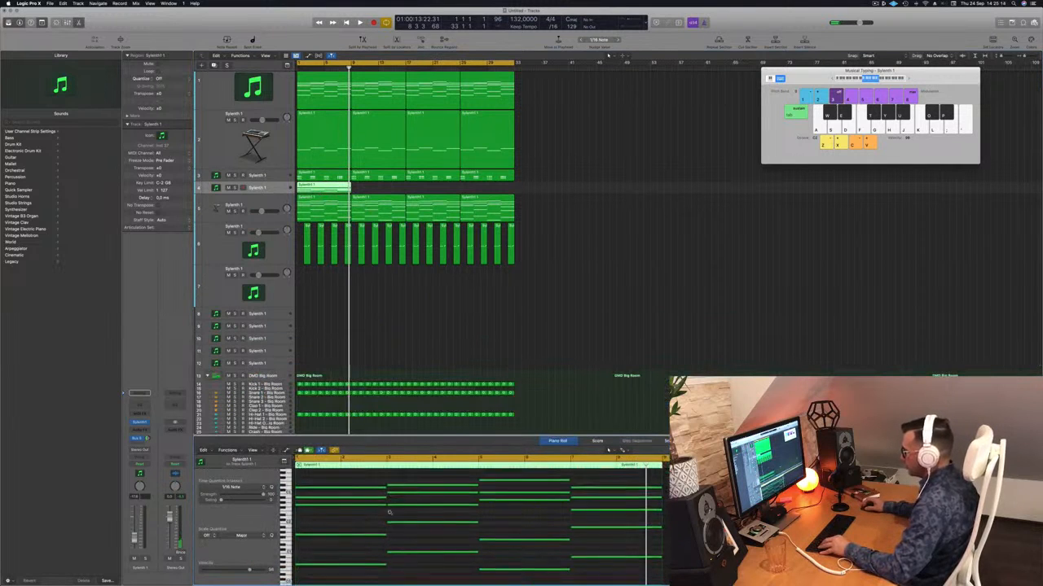
left_click_drag(360, 486, 620, 550)
key("Delete")
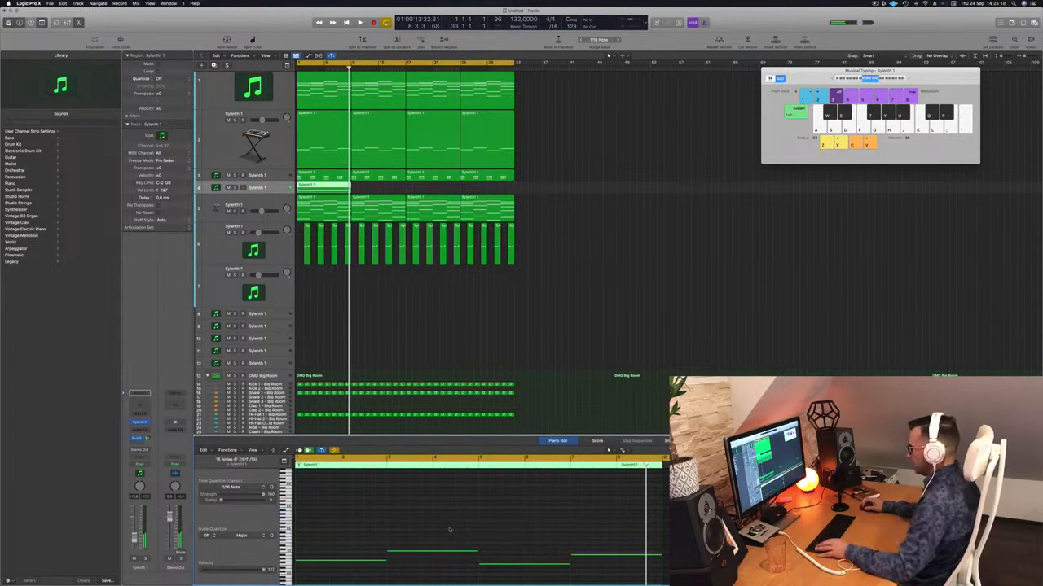
Shorten the four remaining notes together into short hits and listen to the result
scroll(442, 555, "down", 3)
left_click_drag(661, 522, 578, 522)
key("space")
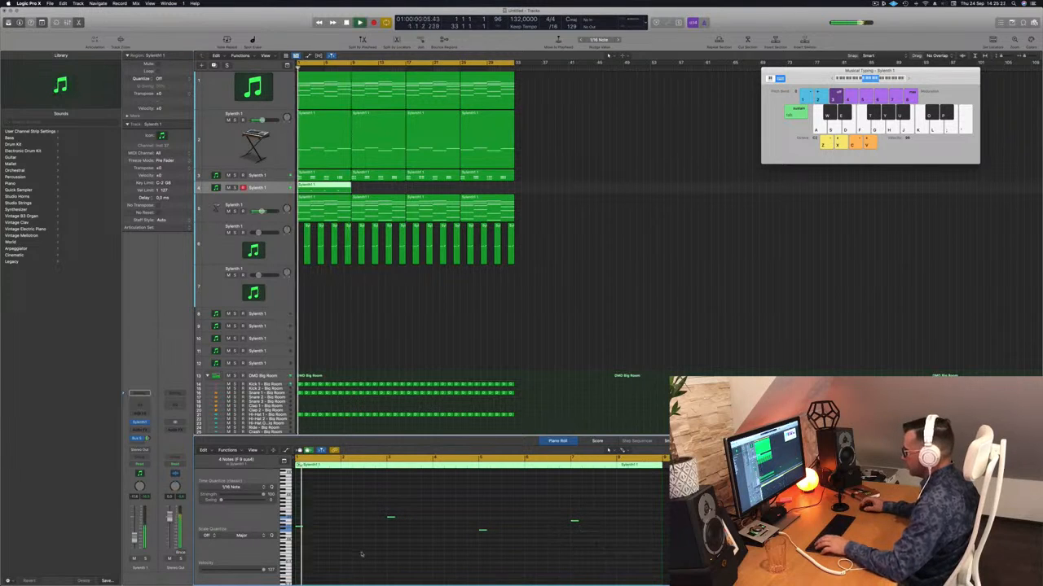
key("space")
scroll(366, 546, "up", 3)
key("space")
key("space")
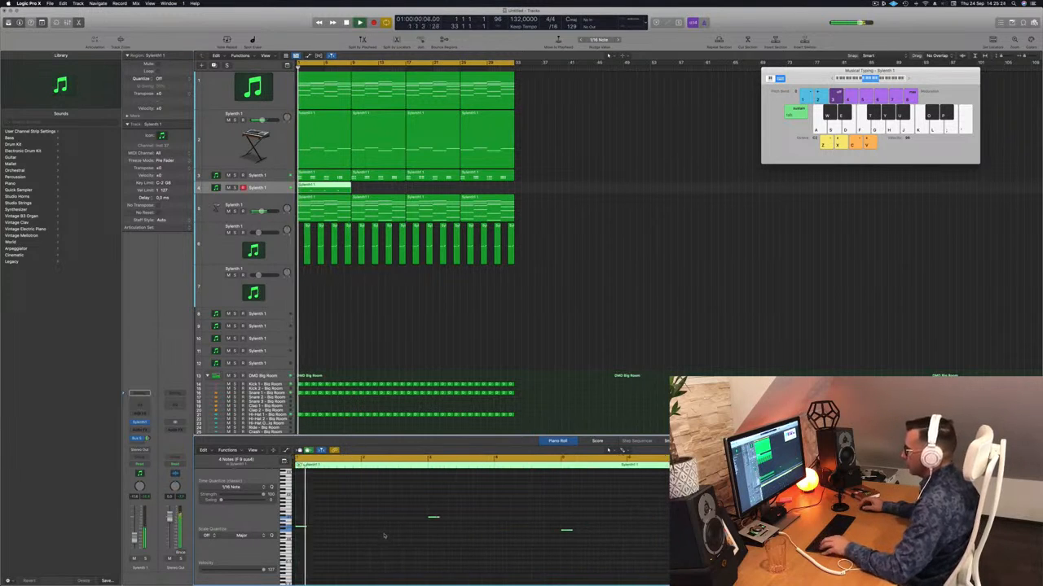
Copy the short notes directly behind the originals so each chord position has two hits, and play them back
scroll(317, 530, "up", 3)
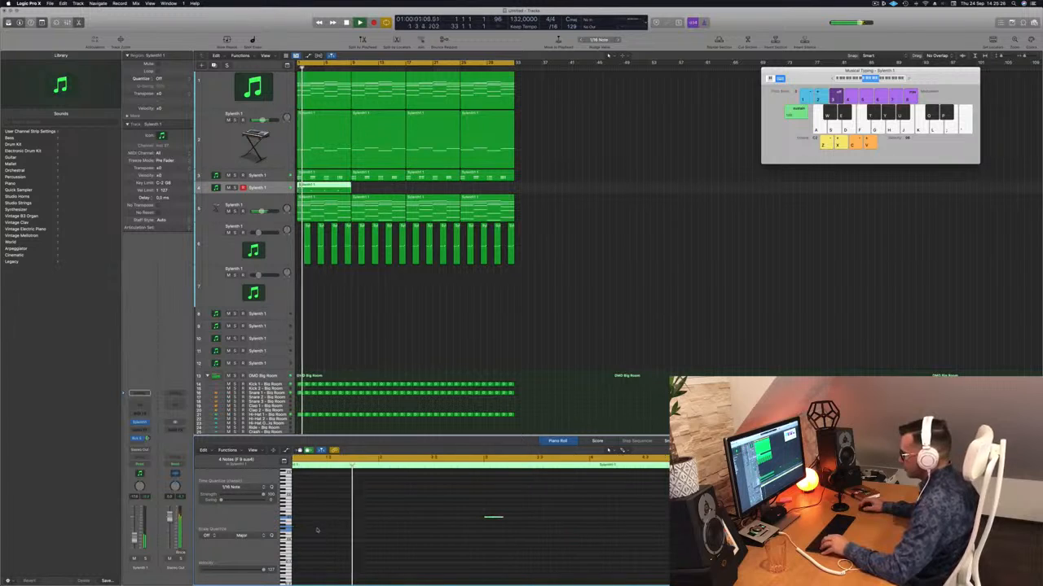
key("space")
key("space")
left_click_drag(308, 528, 326, 530)
key("space")
key("space")
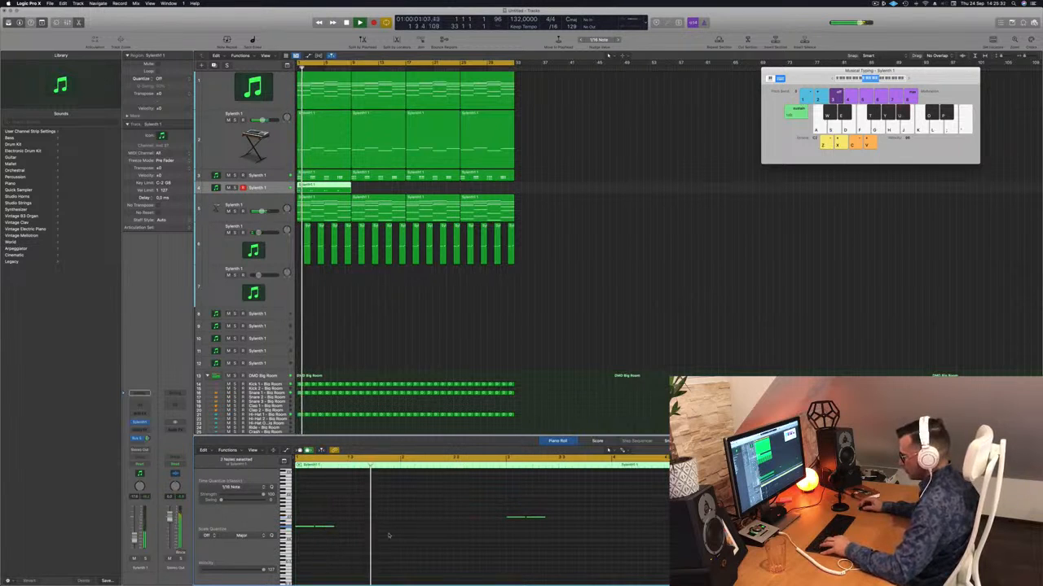
Copy the note pairs directly behind themselves to give four consecutive hits per chord position, and play the pattern
key("space")
key("space")
left_click_drag(328, 530, 347, 530)
key("space")
key("space")
scroll(386, 529, "left", 2)
key("space")
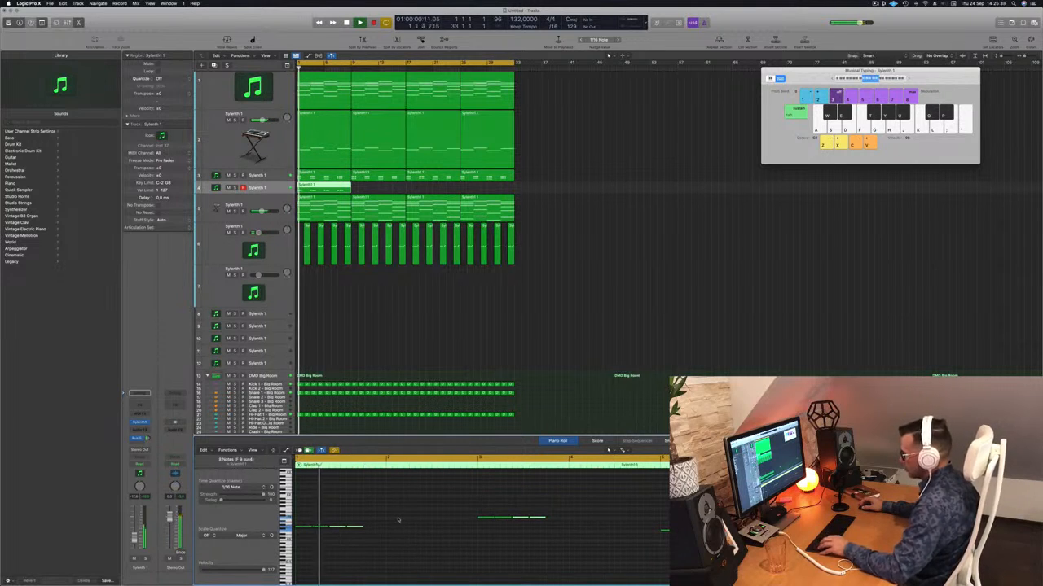
key("space")
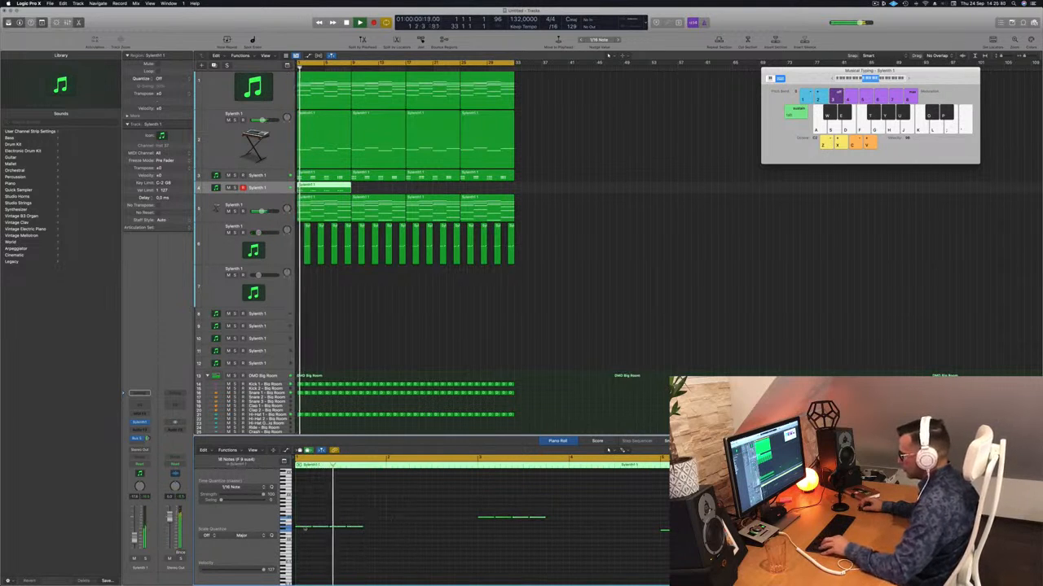
Copy all four-hit groups directly behind themselves to give eight consecutive hits per chord position, and play the pattern
left_click_drag(304, 528, 373, 530)
key("space")
key("space")
scroll(378, 529, "left", 1)
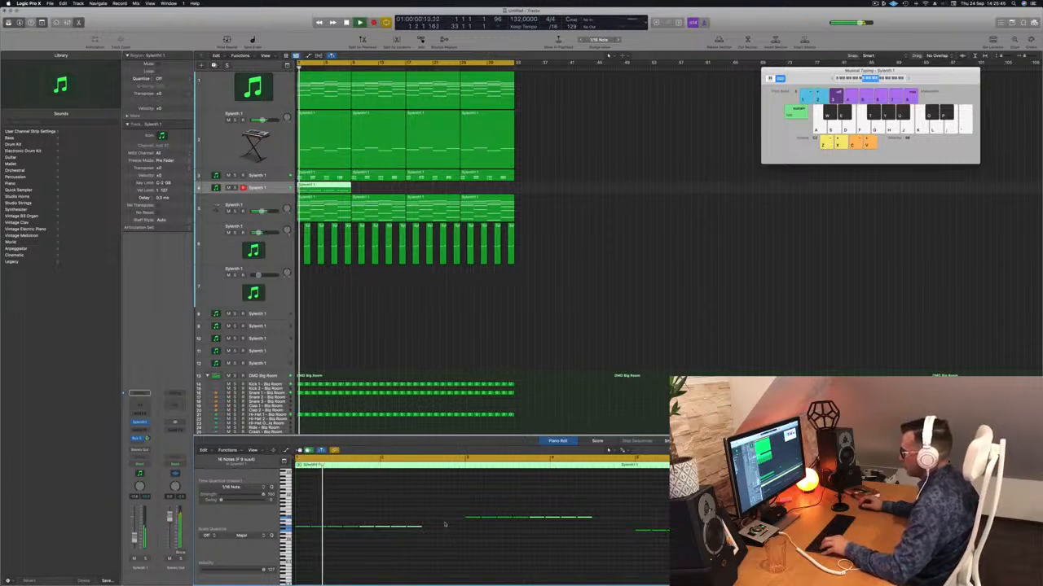
Try to fill each chord position with continuous hits by copying all notes further along, play it back, and undo the copy
left_click_drag(444, 521, 383, 531)
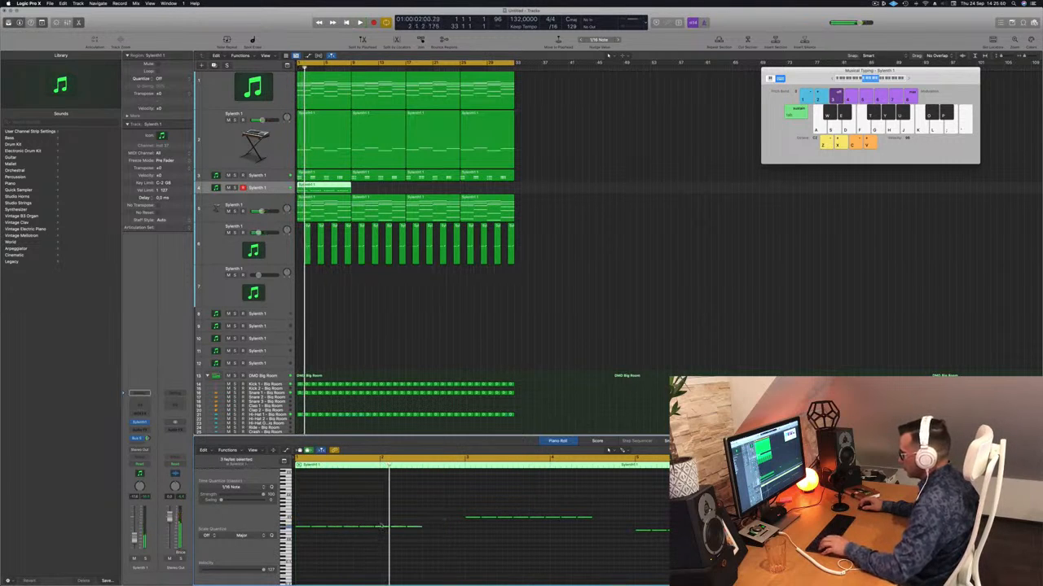
left_click_drag(306, 529, 349, 534)
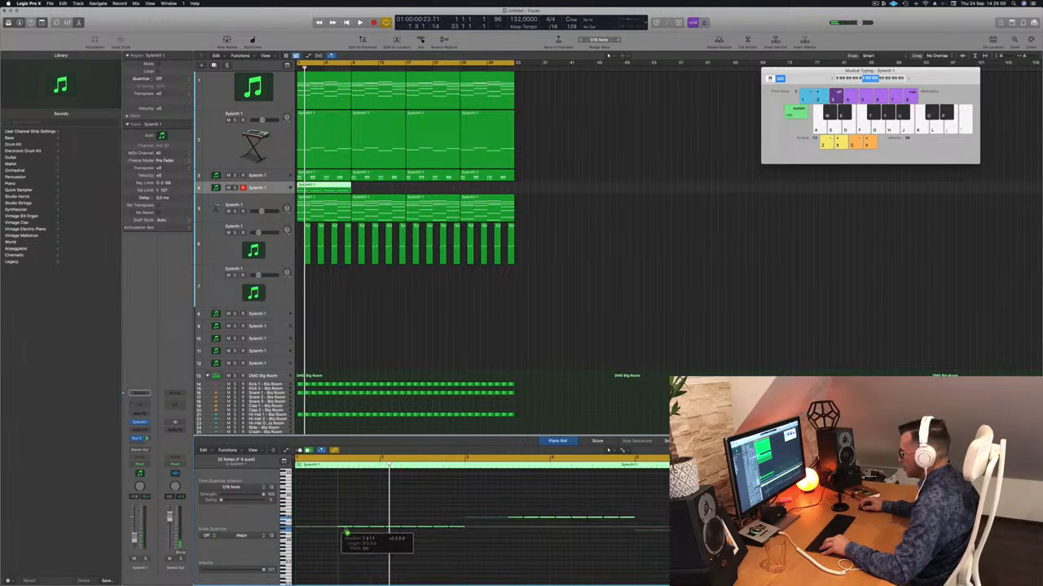
left_click_drag(346, 533, 347, 534)
key("space")
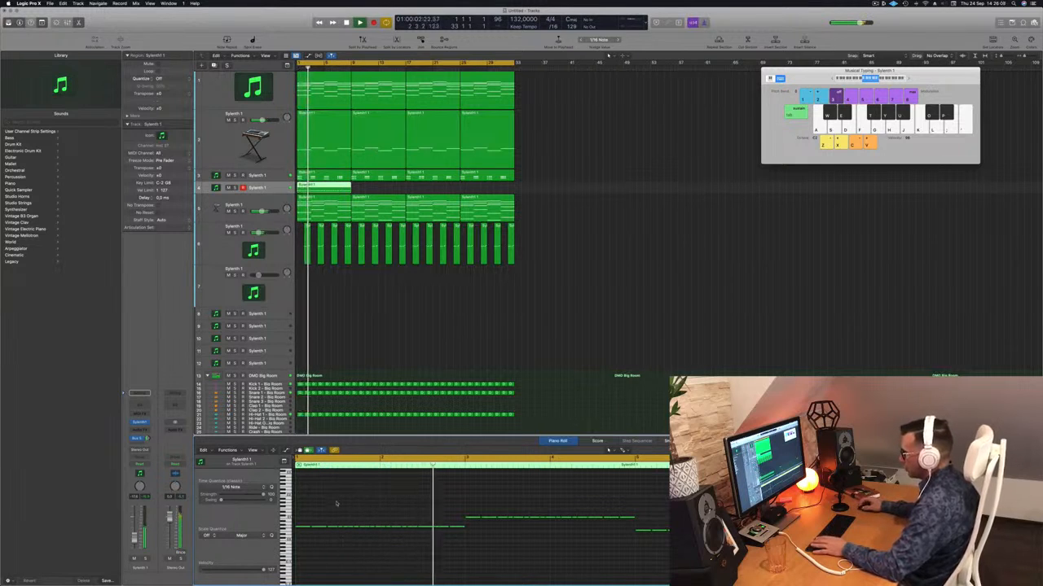
key("space")
key("space")
key("space")
key("super+z")
Copy the last two hits of each of the four note groups directly behind them, and listen to the result
mouse_move(443, 518)
left_mouse_down()
mouse_move(396, 530)
mouse_move(431, 531)
left_mouse_up()
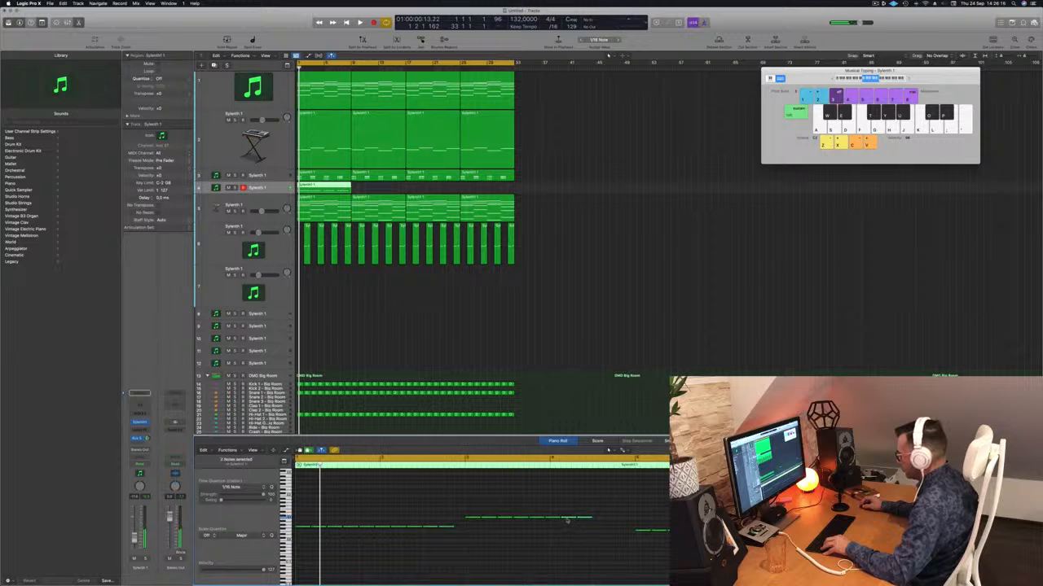
left_click_drag(569, 520, 601, 520)
left_click_drag(743, 531, 766, 531)
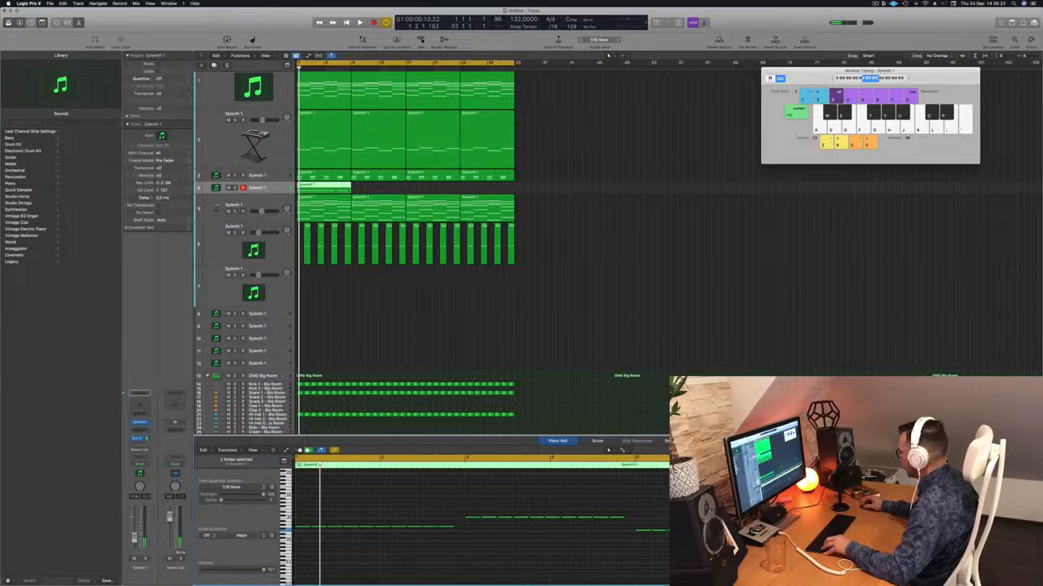
left_click_drag(917, 521, 934, 521)
key("space")
key("space")
Copy the finished root-note region along its track until it fills the loop up to bar 33, and play it
left_click(324, 185)
left_click_drag(325, 186, 447, 191)
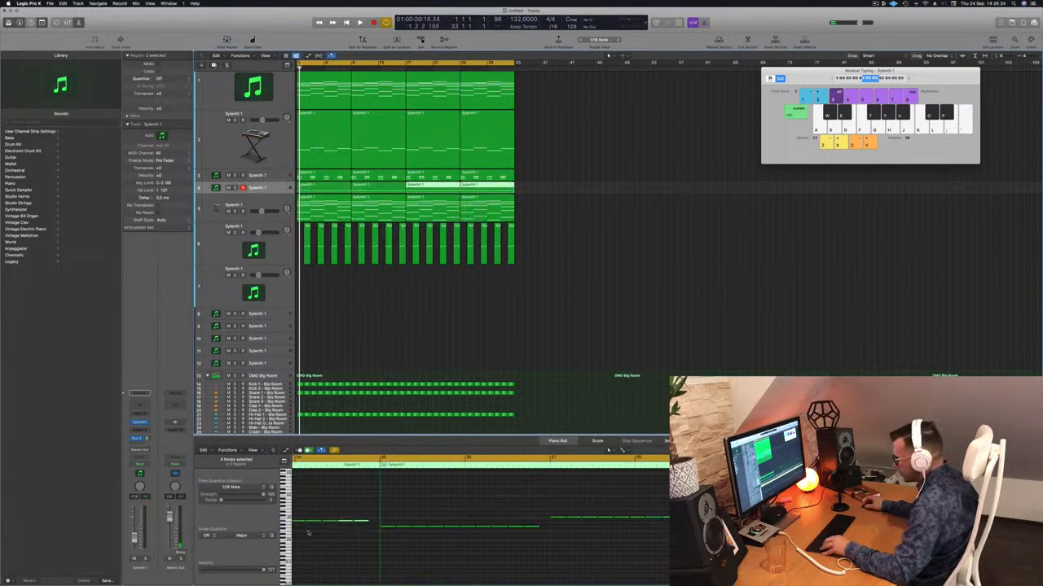
key("space")
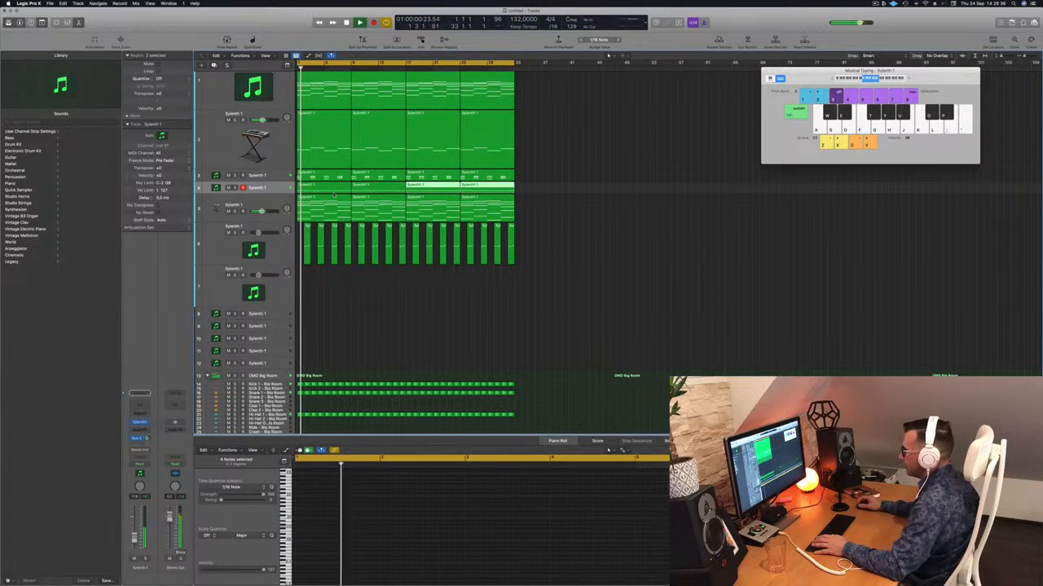
Select all regions on the root-note track, enlarge the track, and transpose all of its notes up one octave
left_click(274, 188)
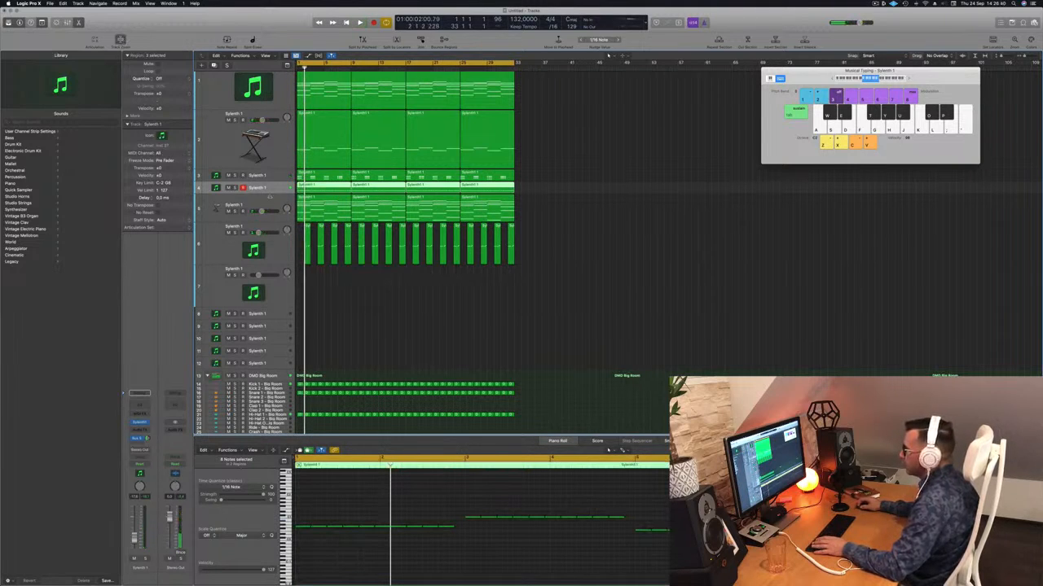
key("ctrl+z")
left_click_drag(260, 192, 263, 193)
key("Return")
scroll(421, 558, "down", 3)
left_click(422, 561)
key("super+a")
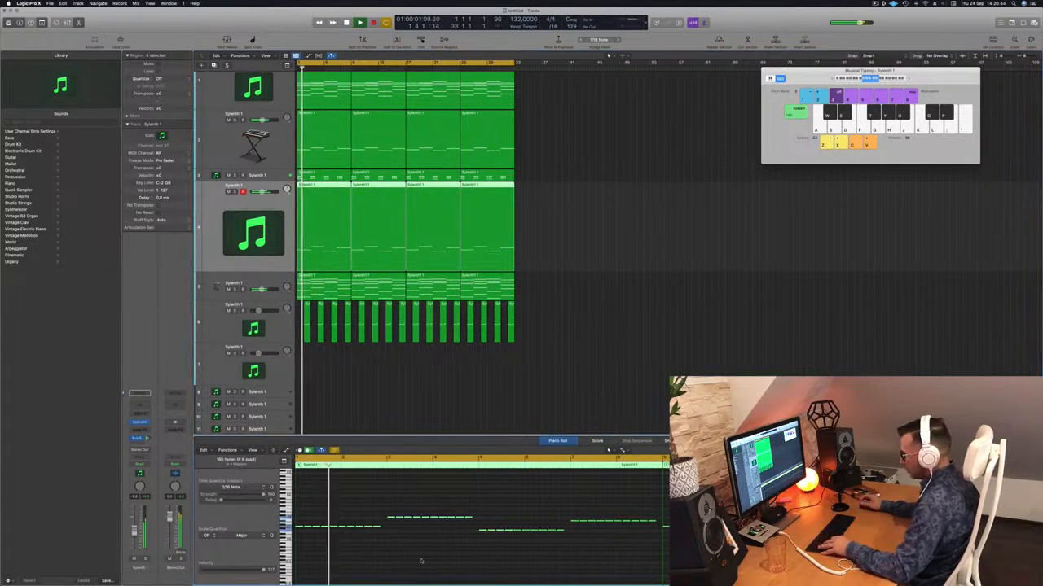
key("alt+shift+Up")
key("Return")
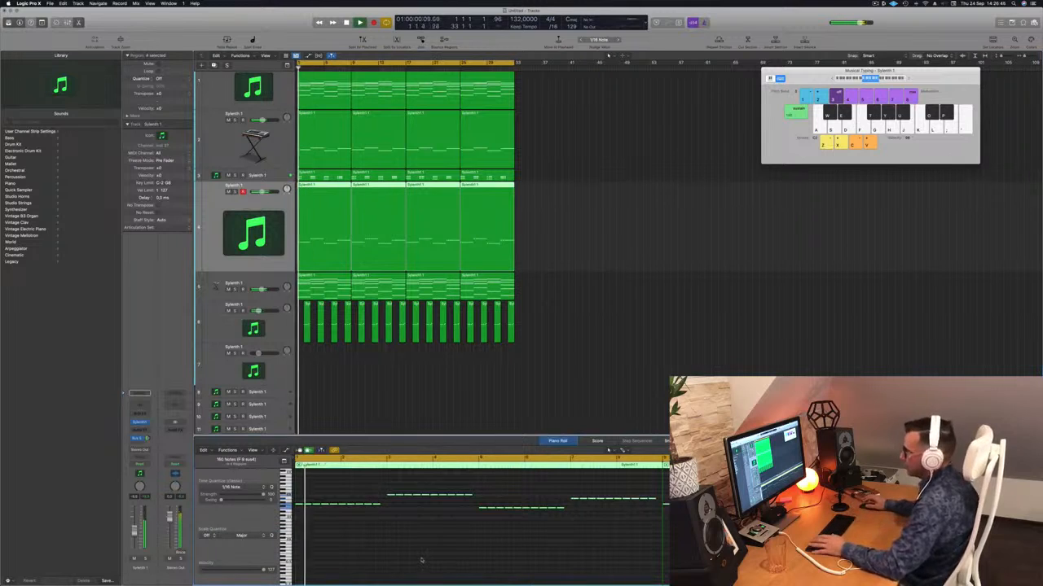
Open the root-note track's Sylenth1 instrument, load the BASS - #ABGT preset, and play the loop
left_click(213, 236)
key("Return")
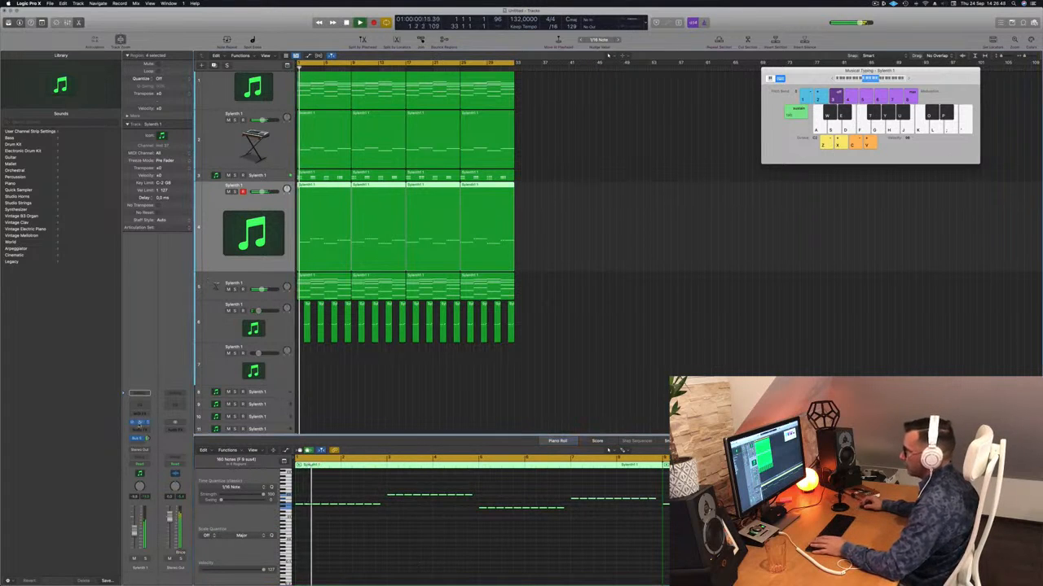
key("space")
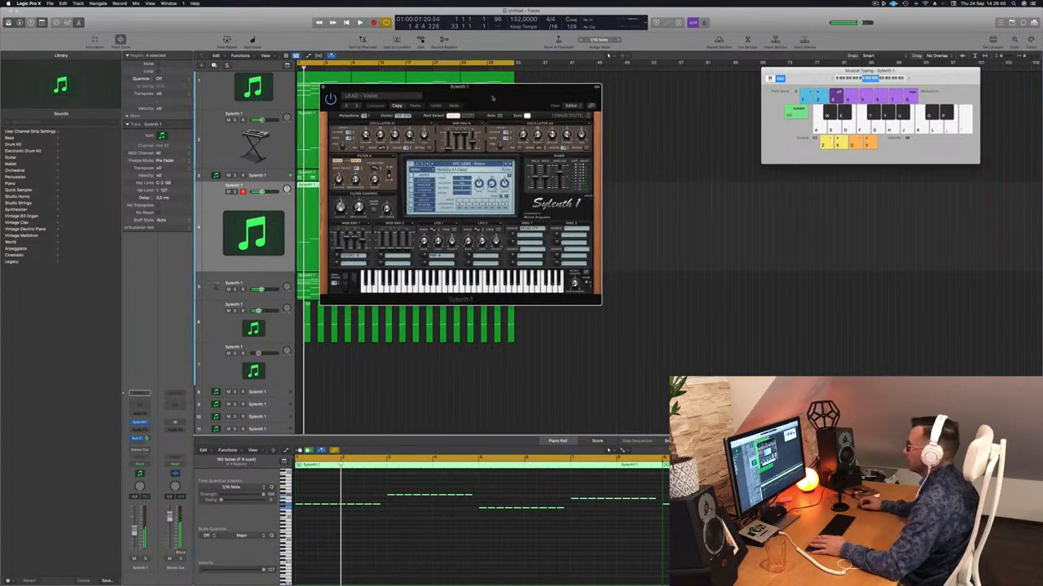
left_click_drag(489, 95, 597, 99)
left_click(568, 167)
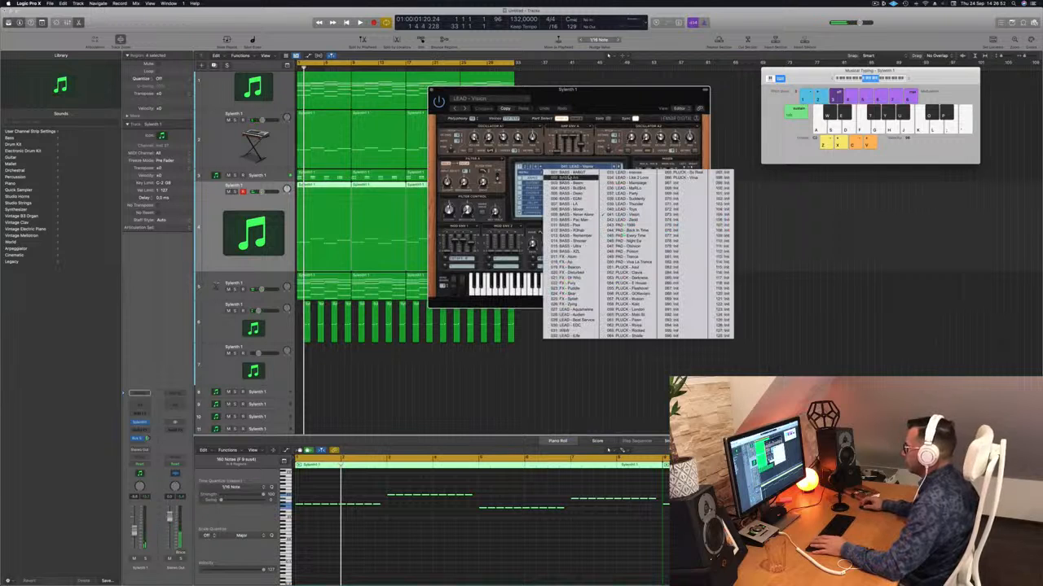
left_click(570, 172)
key("space")
left_click_drag(598, 98, 602, 123)
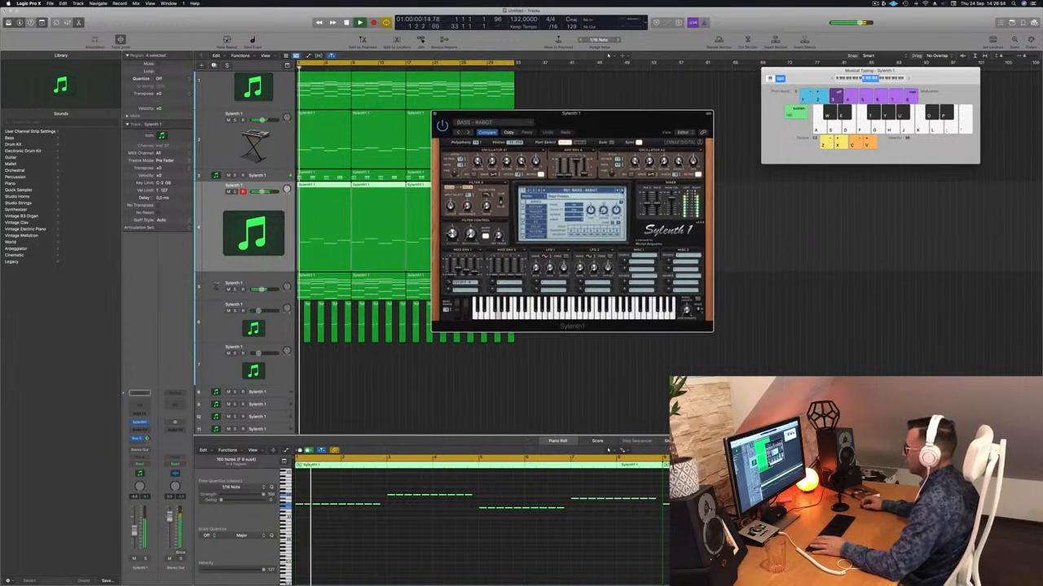
Switch Sylenth1 to the BASS - Ark preset and transpose all bass notes up another octave
left_click(622, 190)
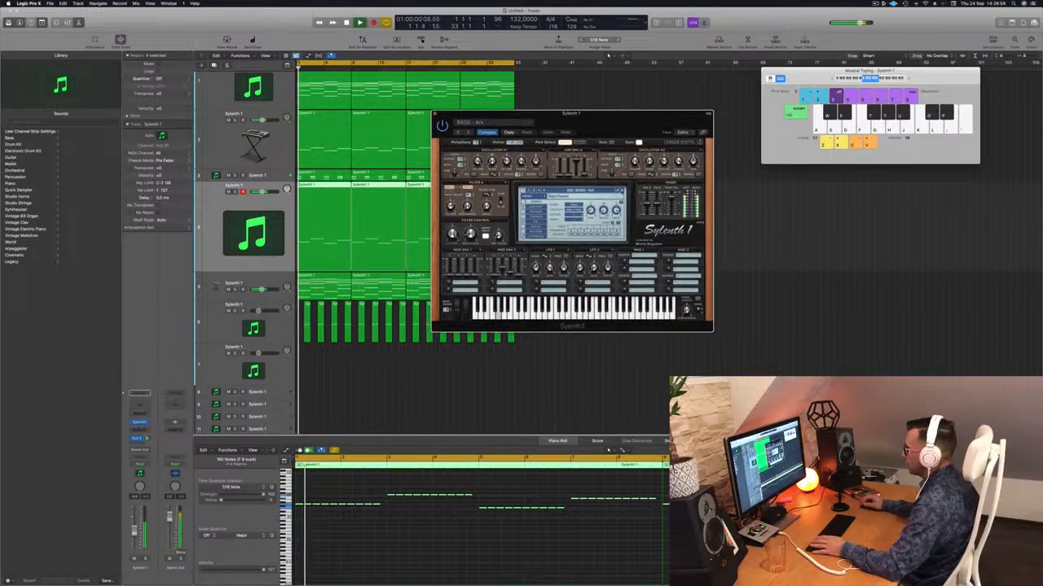
left_click_drag(633, 124, 694, 125)
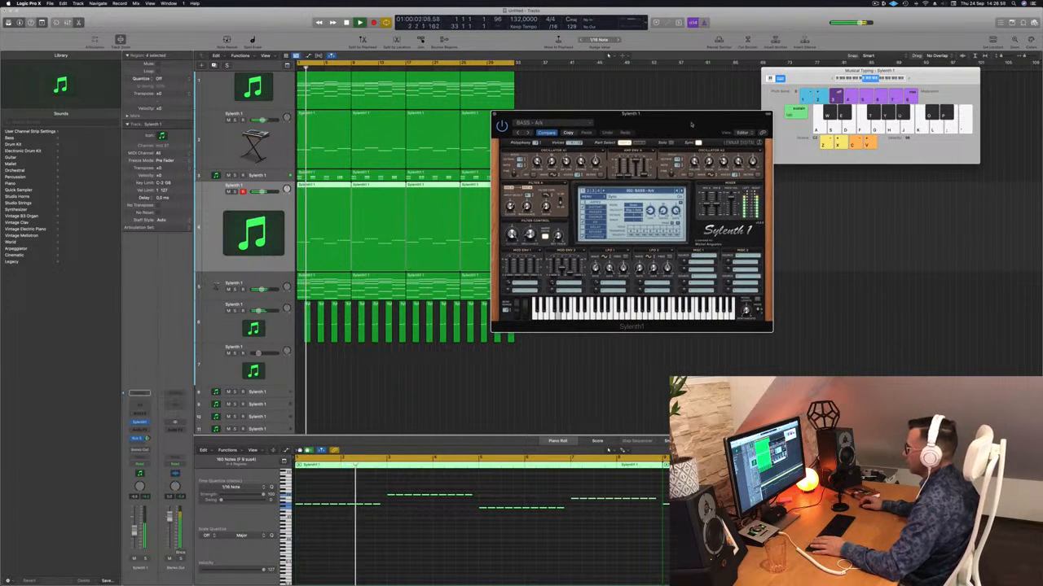
left_click(421, 571)
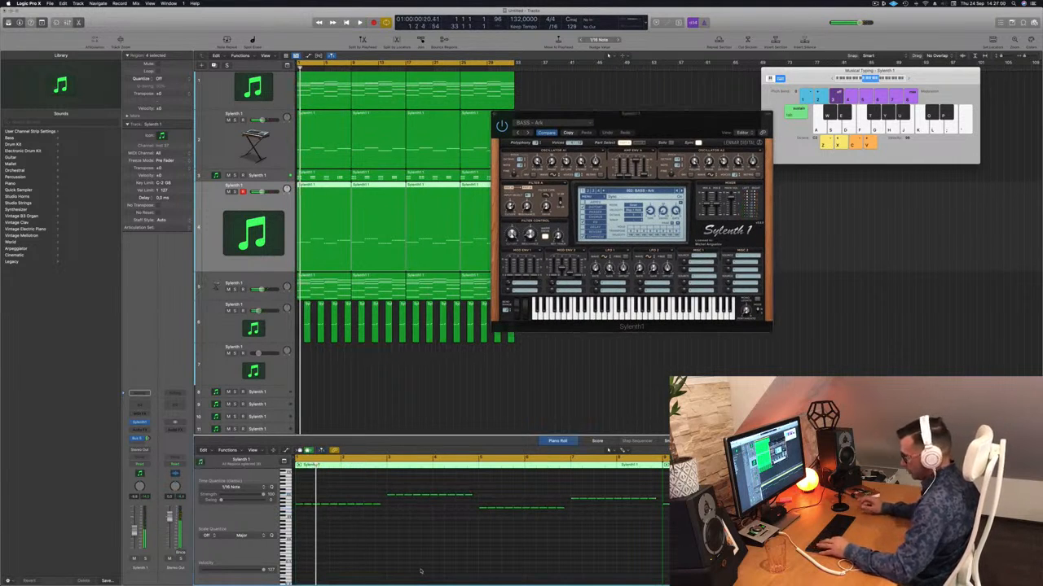
key("super+a")
key("shift+alt+Up")
key("space")
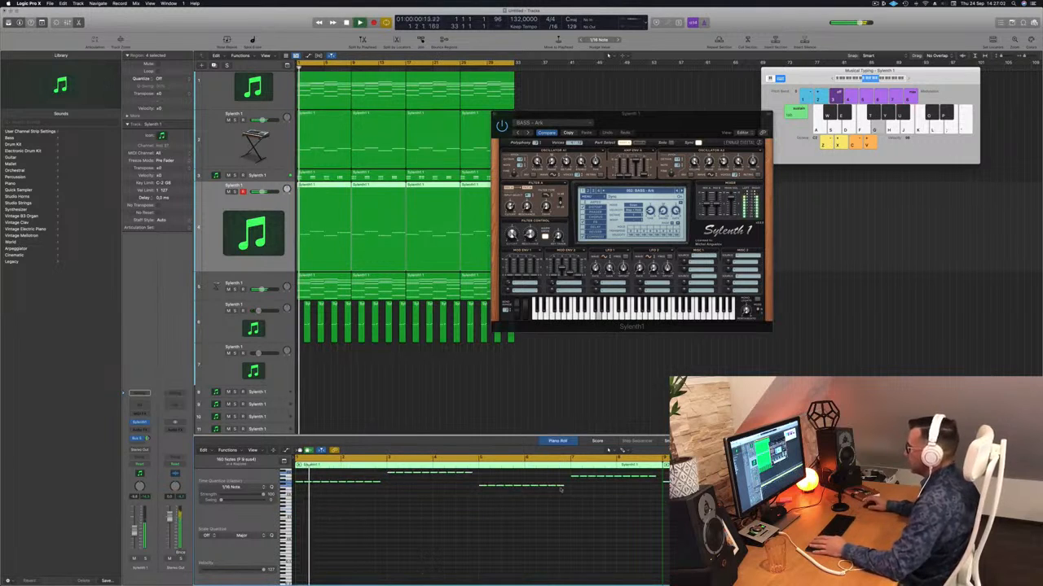
Audition the next Sylenth1 bass presets in the mix, briefly soloing the bass track and unsoloing it again
left_click_drag(631, 126, 626, 123)
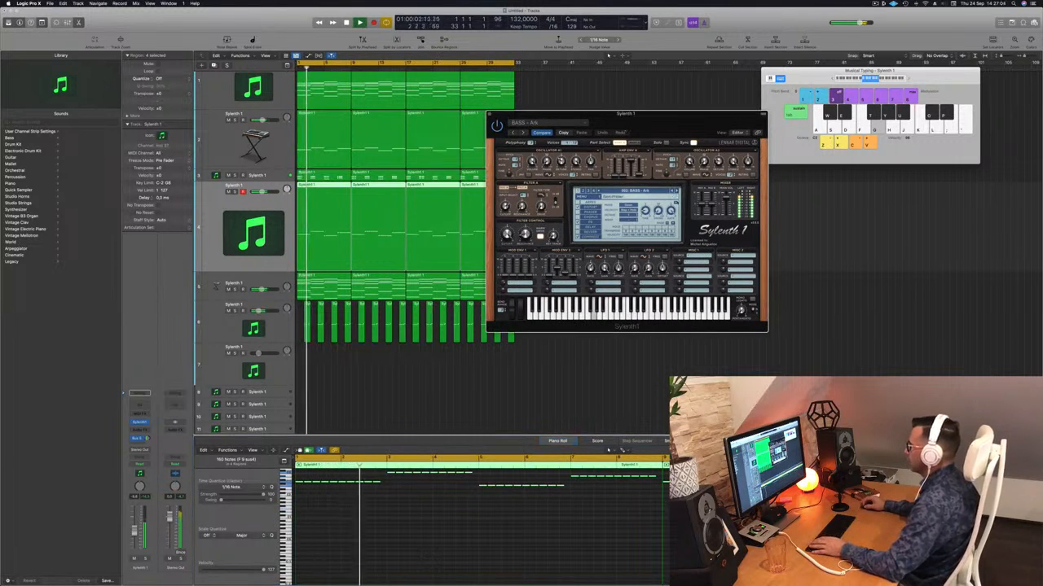
left_click(678, 191)
key("space")
key("space")
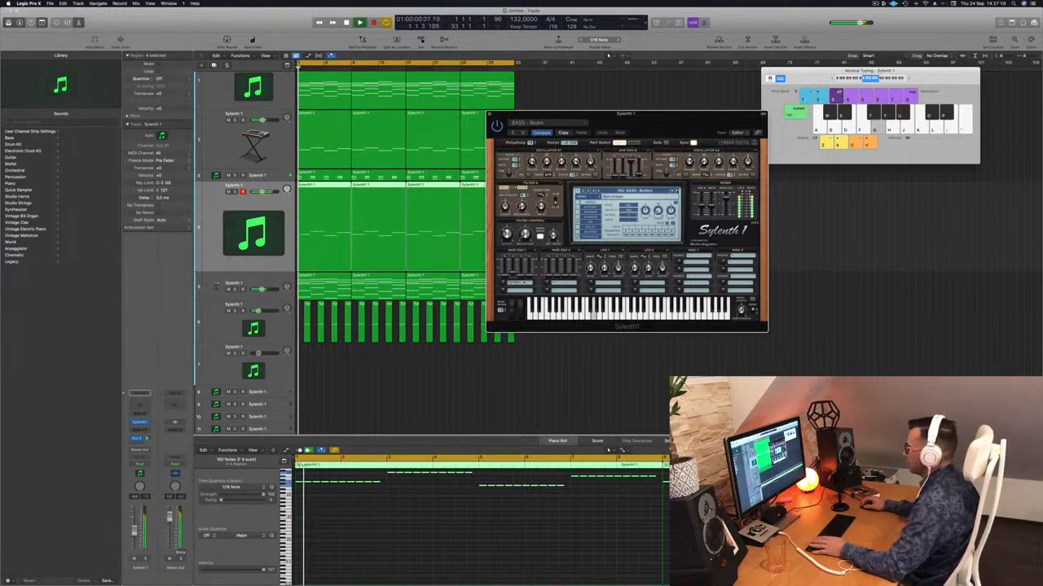
left_click(233, 192)
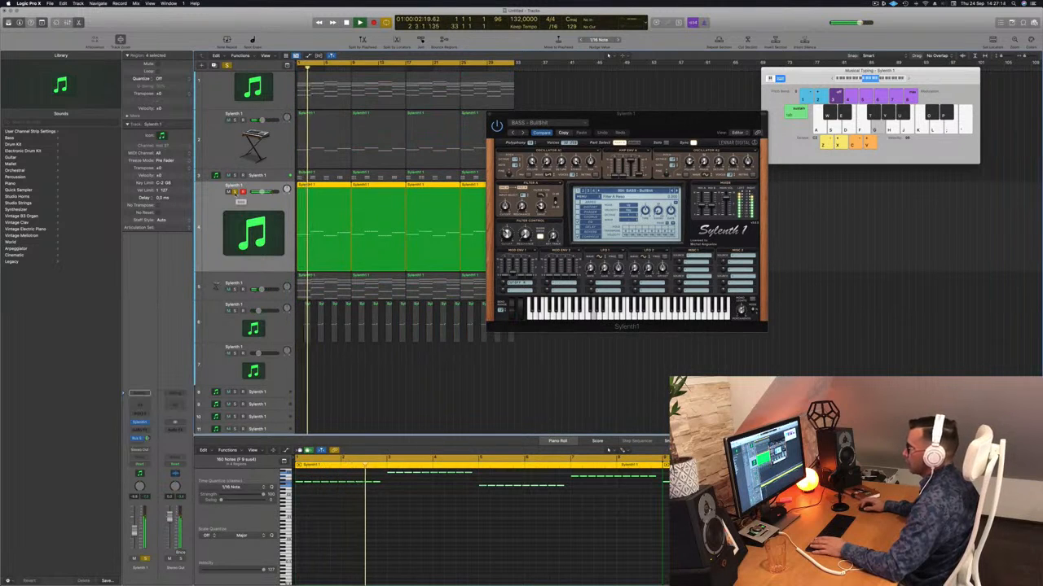
left_click(234, 191)
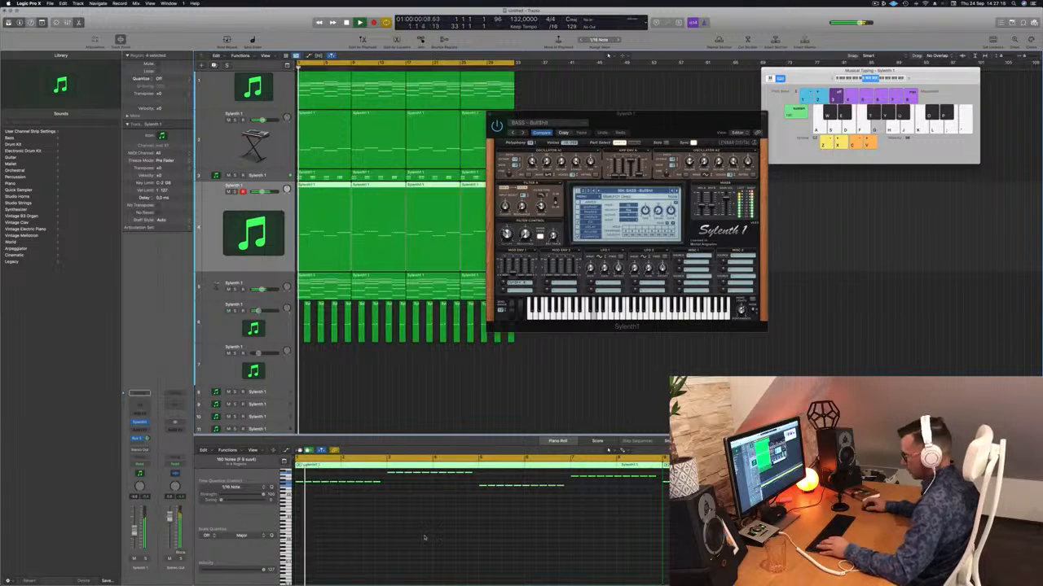
Reselect only the bass track's notes, shorten them all together slightly so gaps separate the hits, and play the loop
key("super+a")
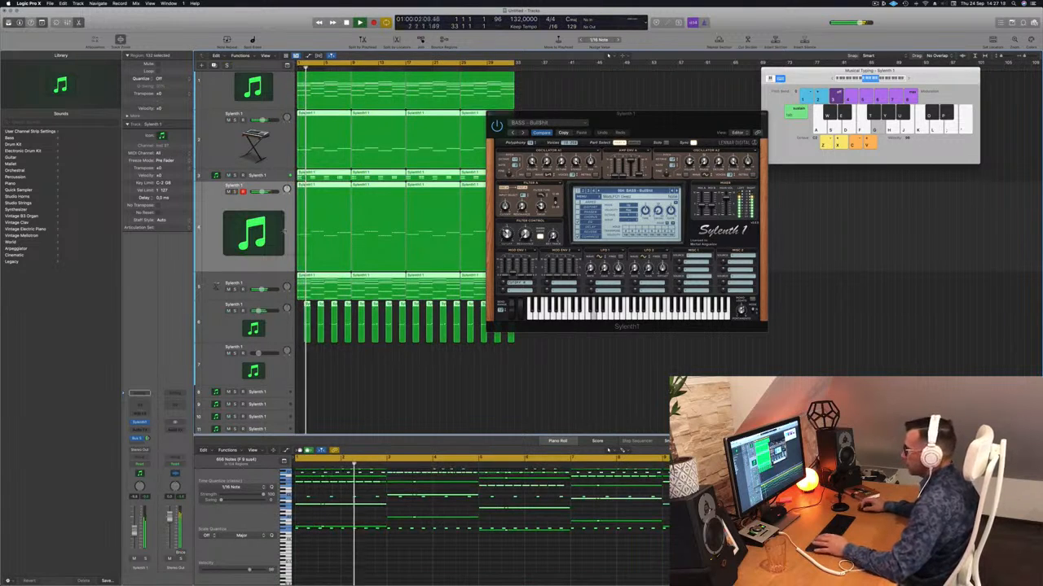
left_click(285, 225)
key("space")
left_click(574, 94)
left_click_drag(642, 117, 808, 132)
left_click(284, 228)
key("super+a")
scroll(383, 498, "up", 3)
left_click_drag(381, 481, 376, 481)
key("space")
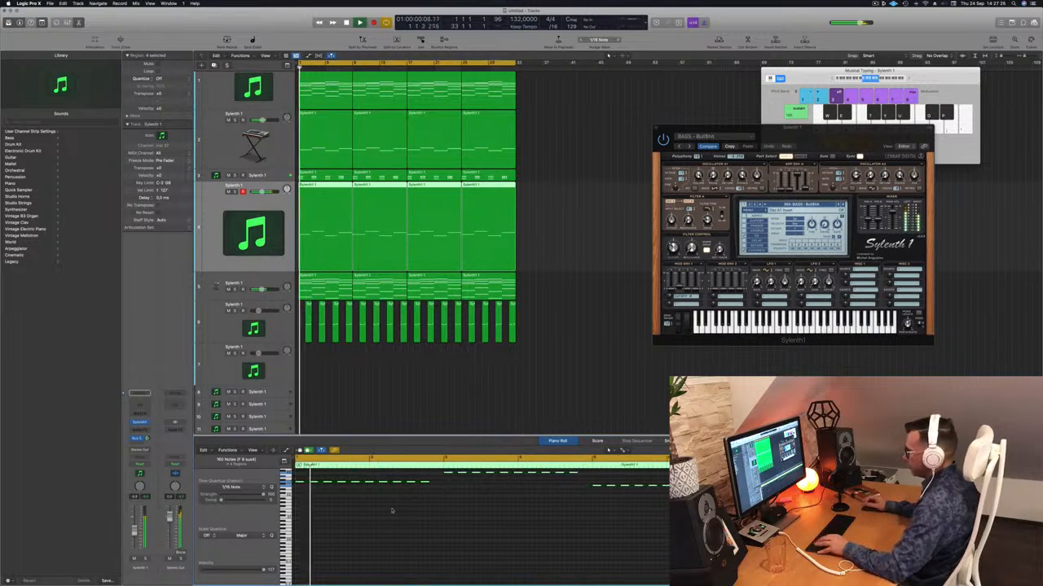
Step through the Sylenth1 bass presets during playback, comparing them soloed and in the mix, and choose BASS - Plex
left_click_drag(840, 138, 735, 131)
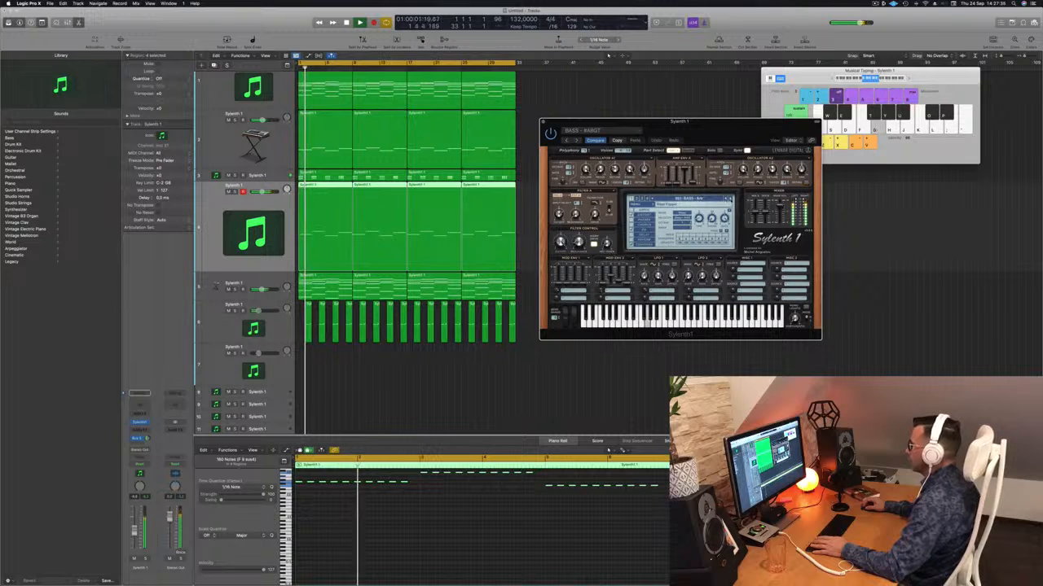
left_click(731, 199)
key("space")
key("space")
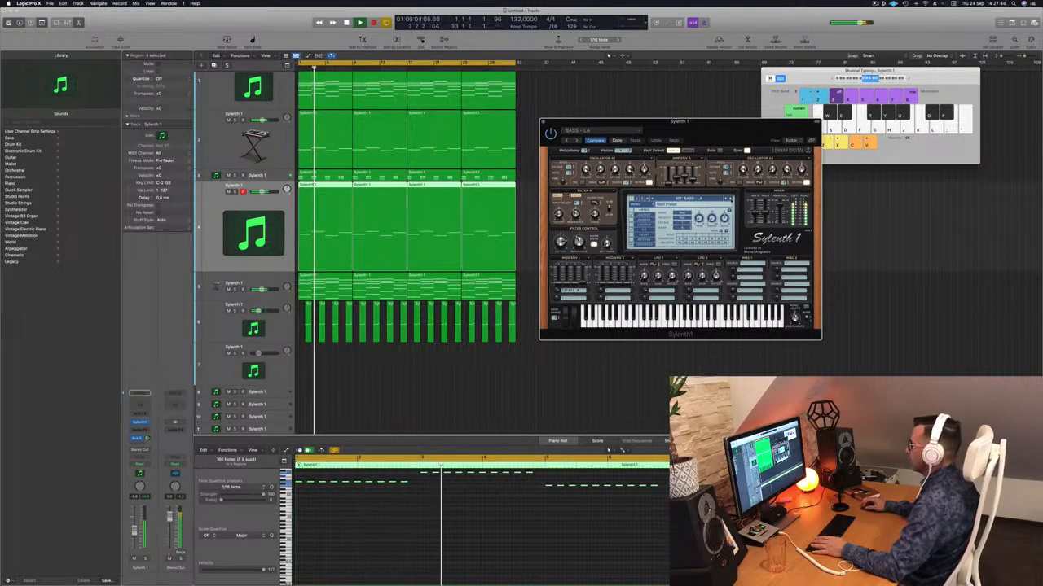
key("space")
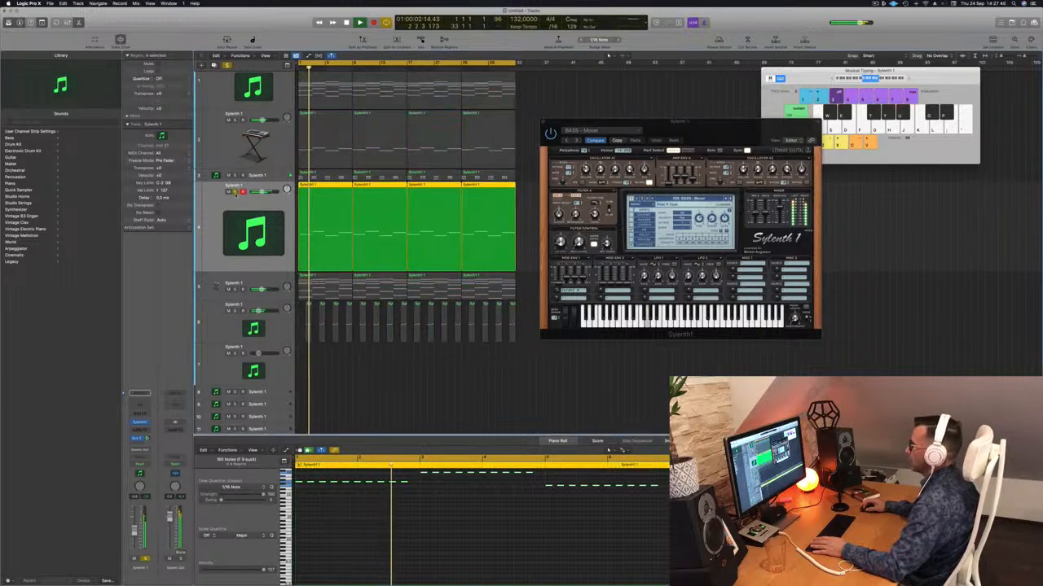
left_click(730, 199)
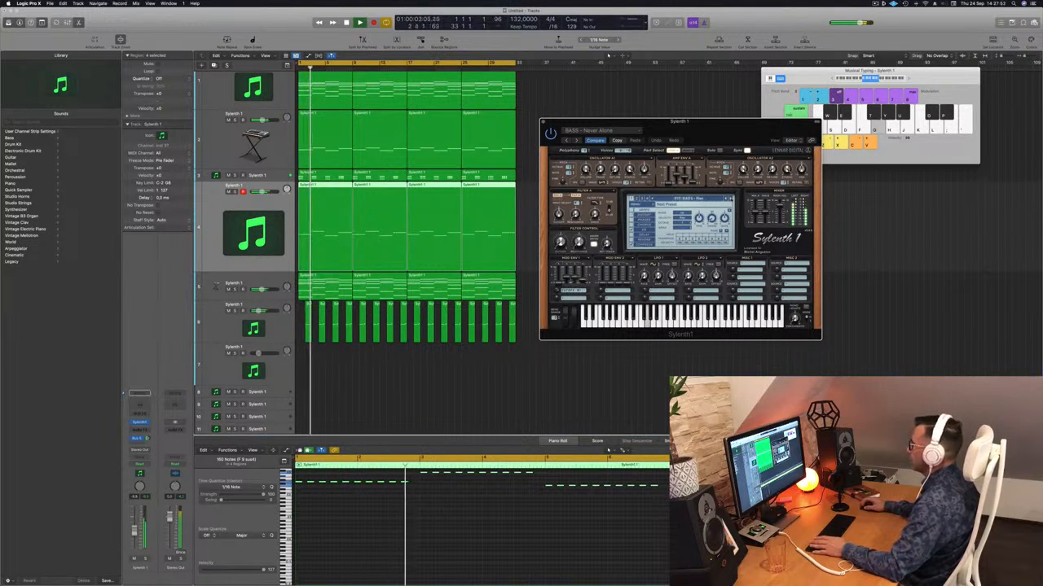
left_click(730, 199)
key("space")
key("space")
Copy the last bass note of each chord group directly behind it to fill the gap before the following chord
scroll(414, 516, "up", 2)
key("space")
left_click(414, 517)
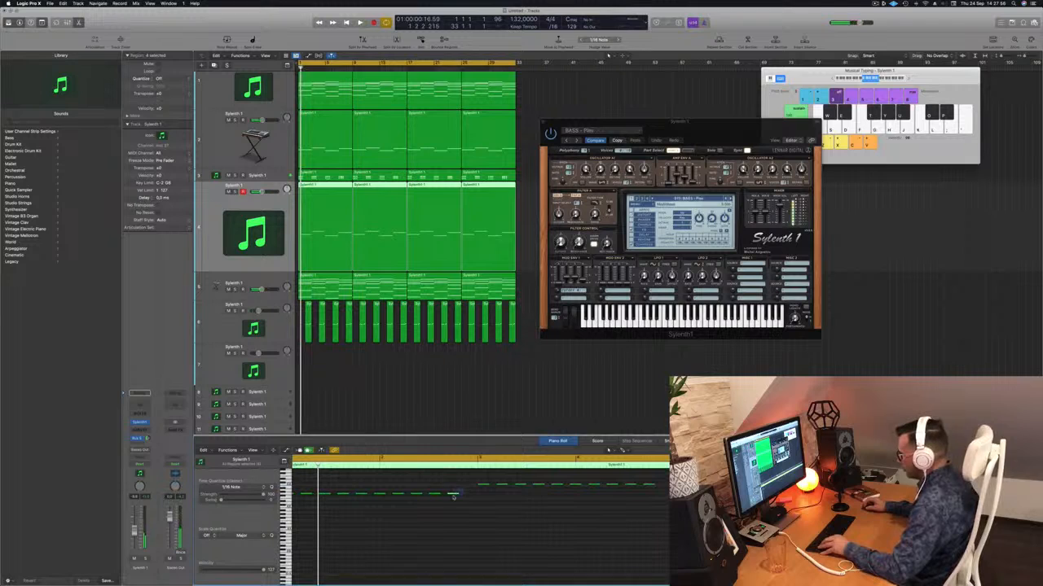
left_click(469, 495)
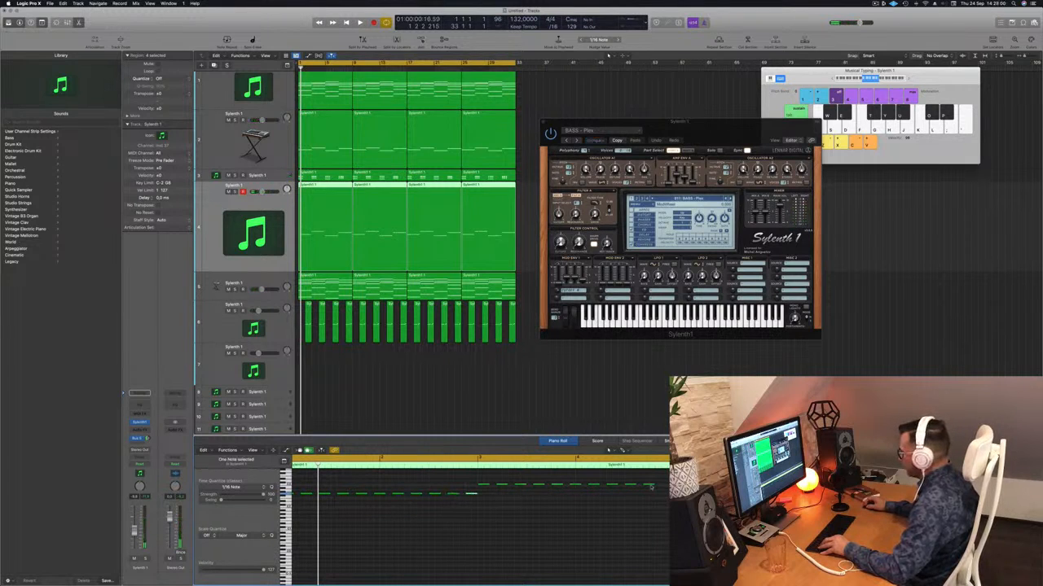
left_click_drag(650, 487, 667, 490)
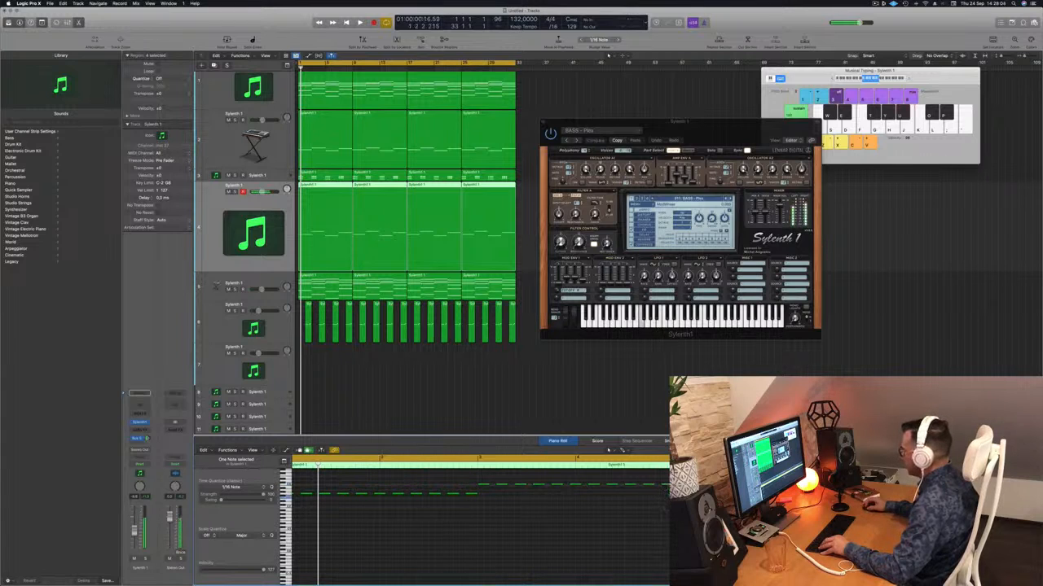
left_click(857, 497)
key("super+Left")
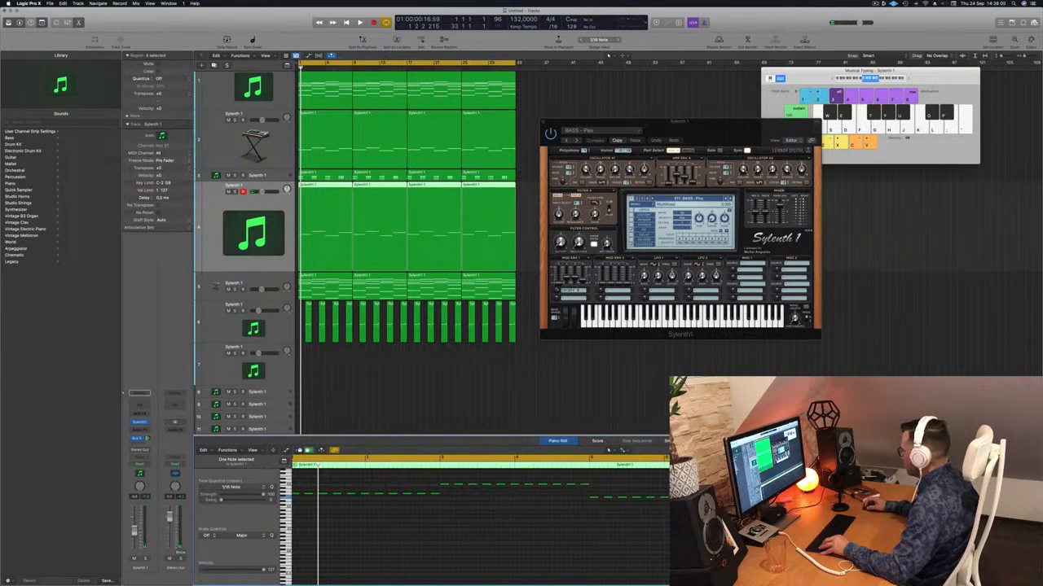
left_click(879, 489)
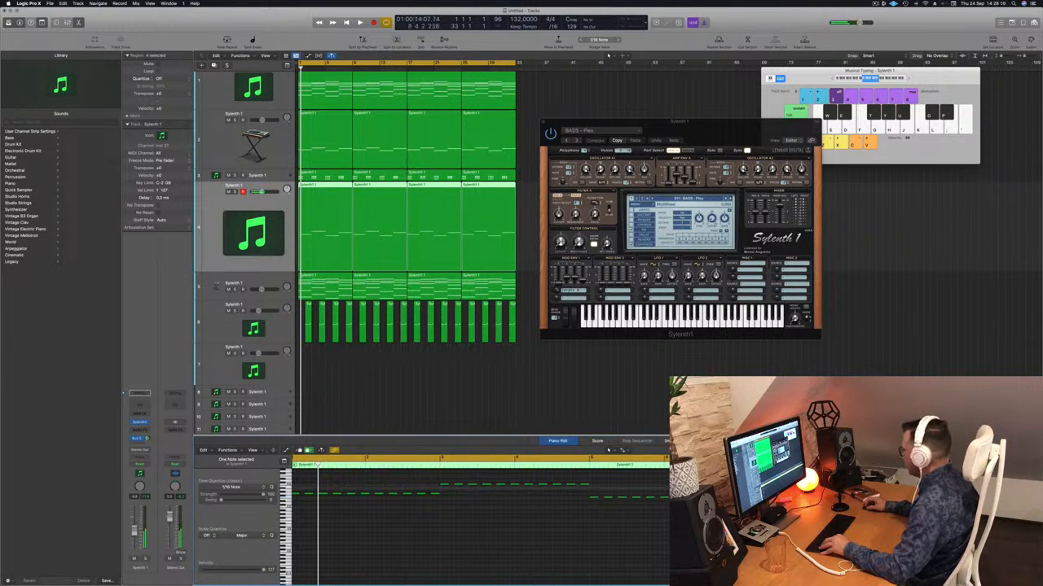
scroll(877, 490, "right", 1)
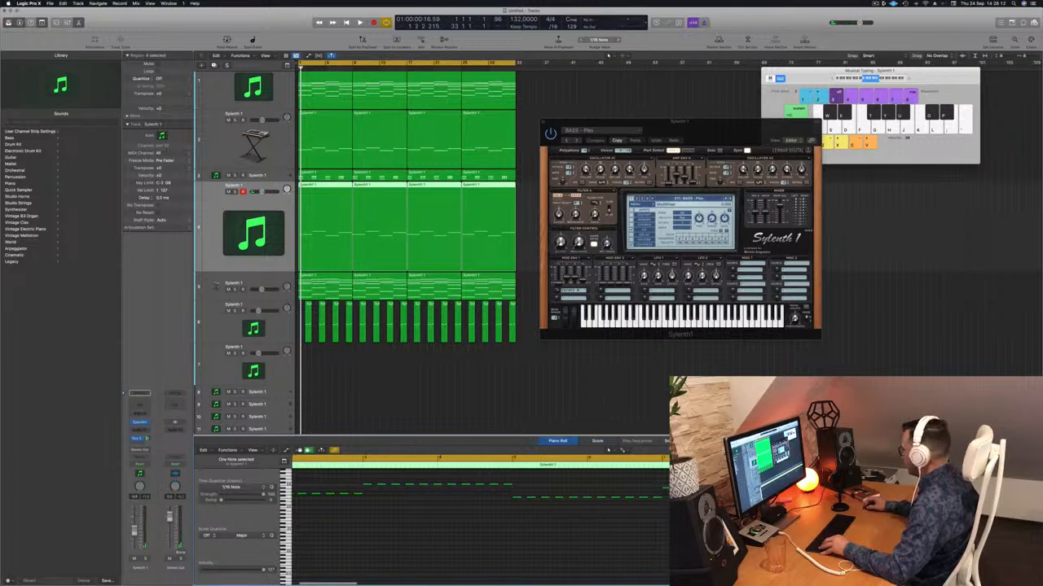
Delete the three repeated bass regions after the first one, keeping only the edited first region
left_click(390, 395)
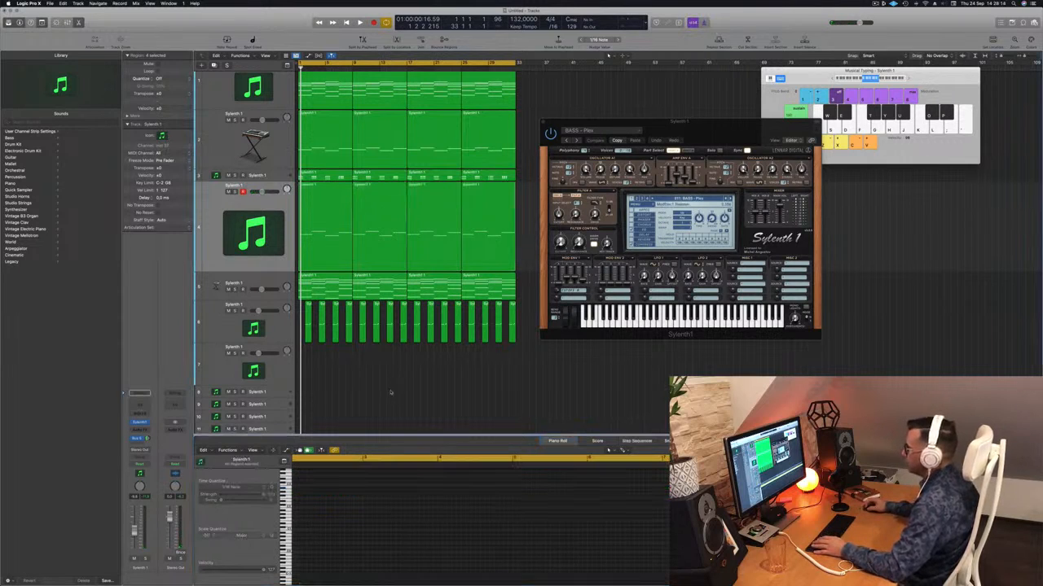
left_click_drag(520, 205, 358, 210)
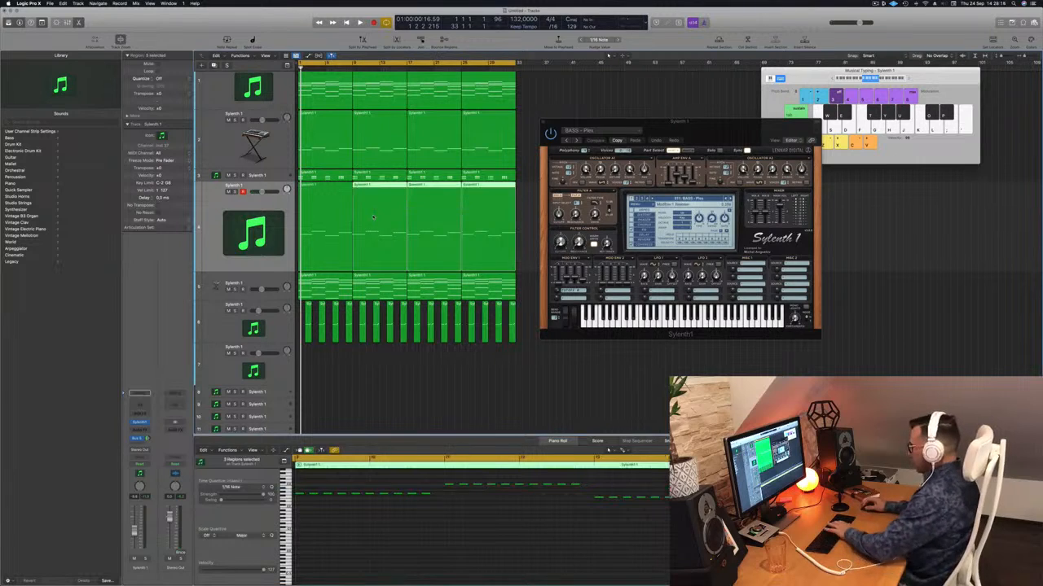
key("Delete")
left_click(317, 208)
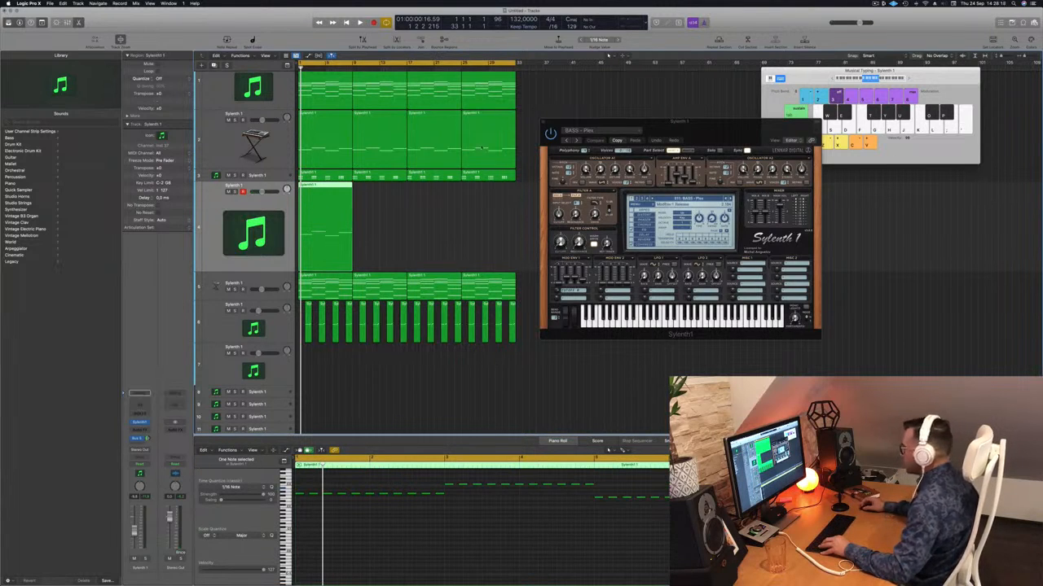
left_click_drag(326, 192, 381, 193)
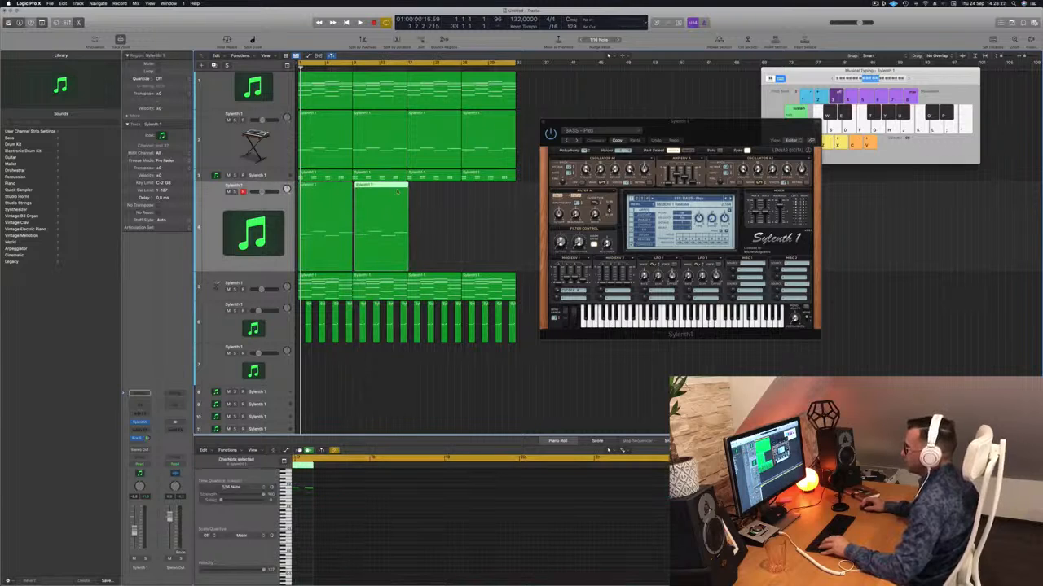
key("Delete")
Copy the edited first bass region back to back until four regions fill the loop, and select all regions on the bass track
left_click(309, 192)
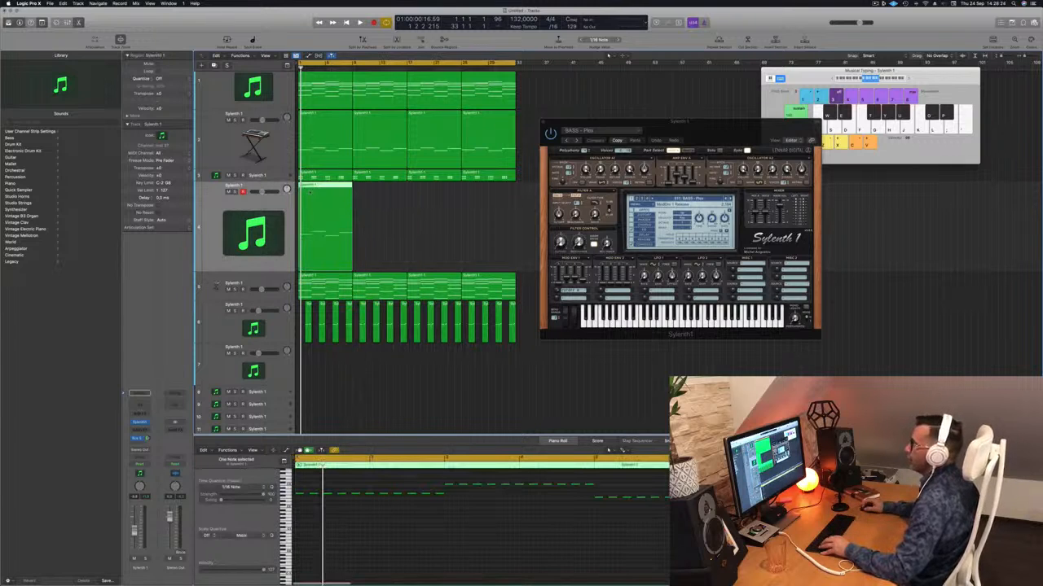
left_click_drag(316, 188, 372, 193)
left_click_drag(436, 219, 327, 225)
left_click_drag(316, 186, 424, 195)
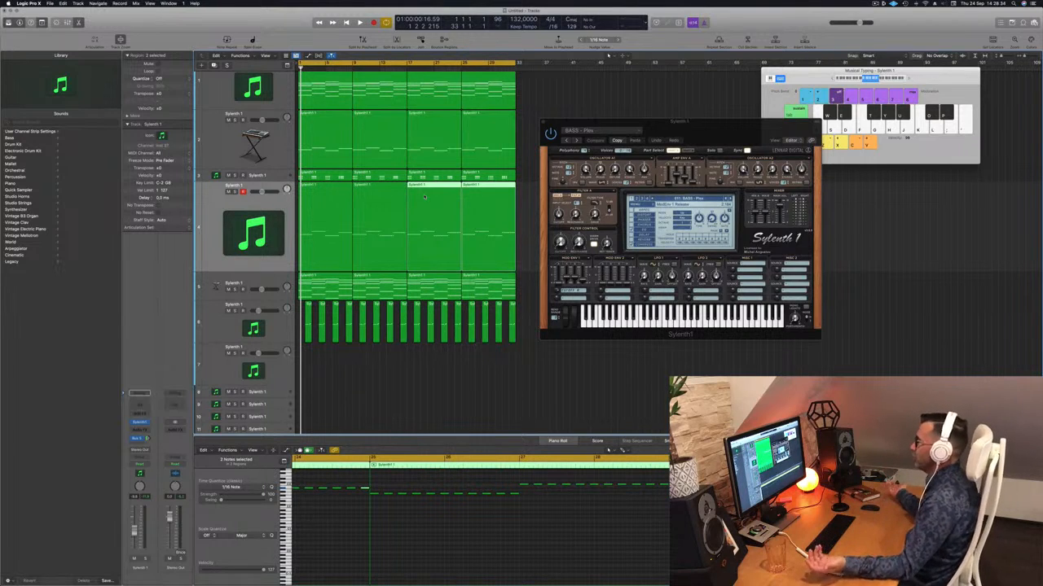
left_click(265, 199)
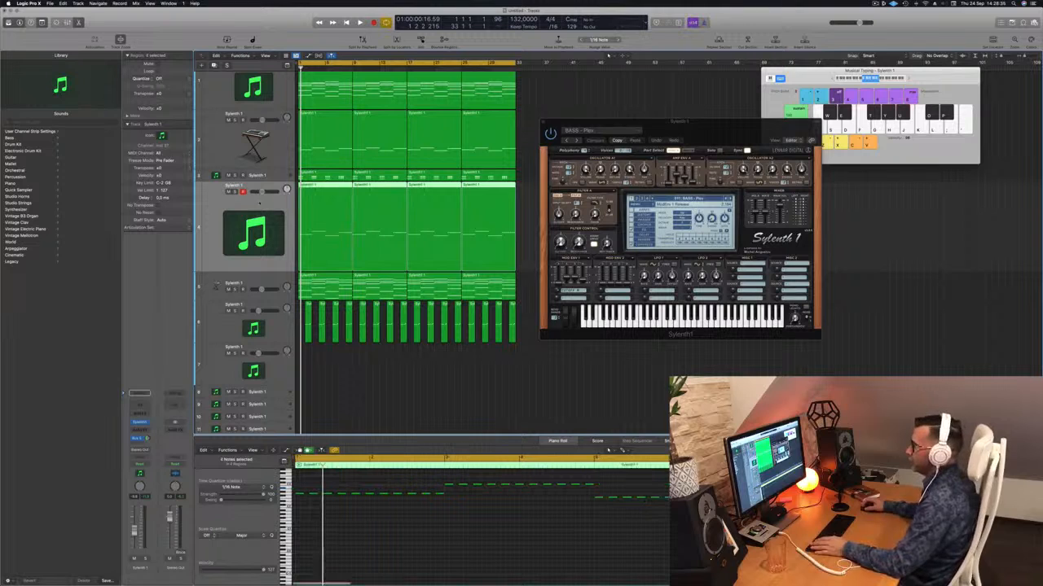
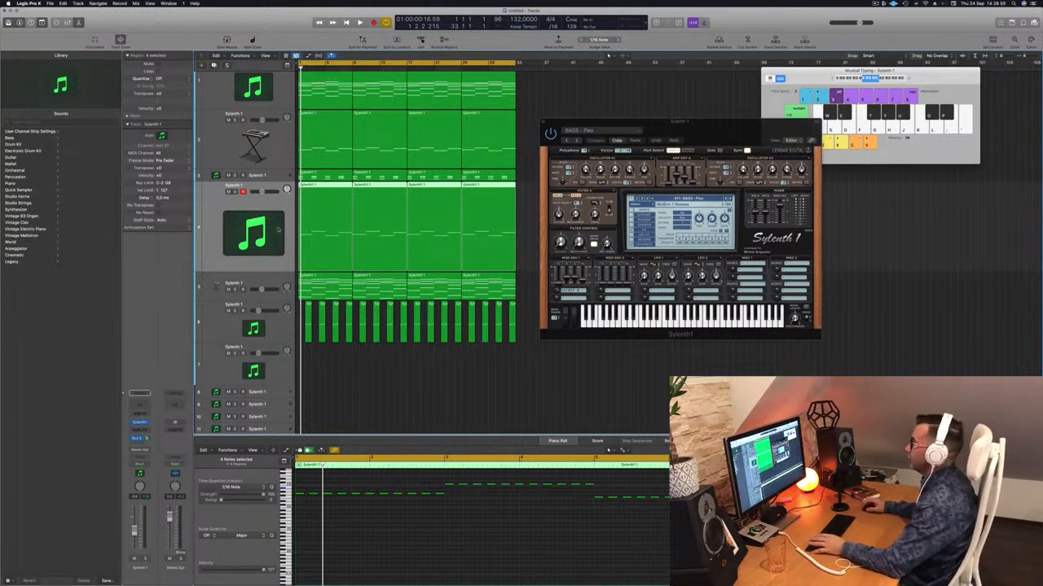
Play the loop and audition the remaining Sylenth1 bass presets after BASS - Plex, continuing into the first FX preset
key("space")
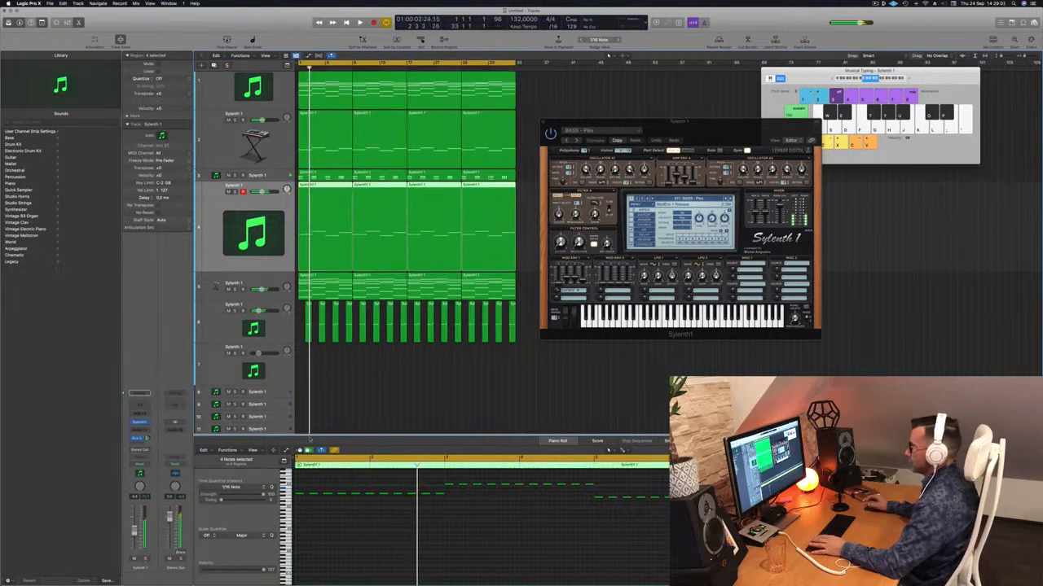
left_click(731, 199)
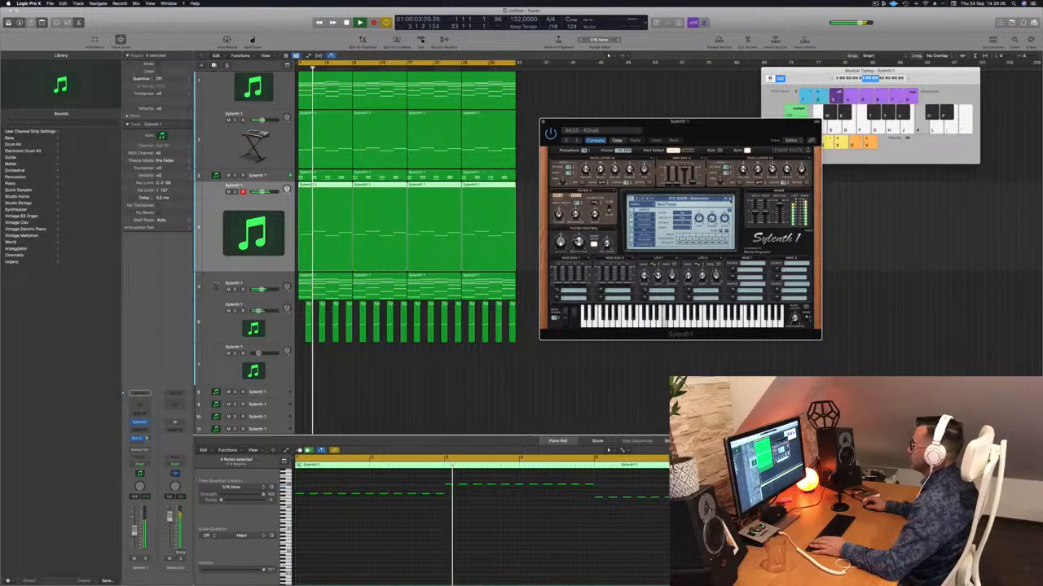
left_click(730, 198)
left_click(731, 199)
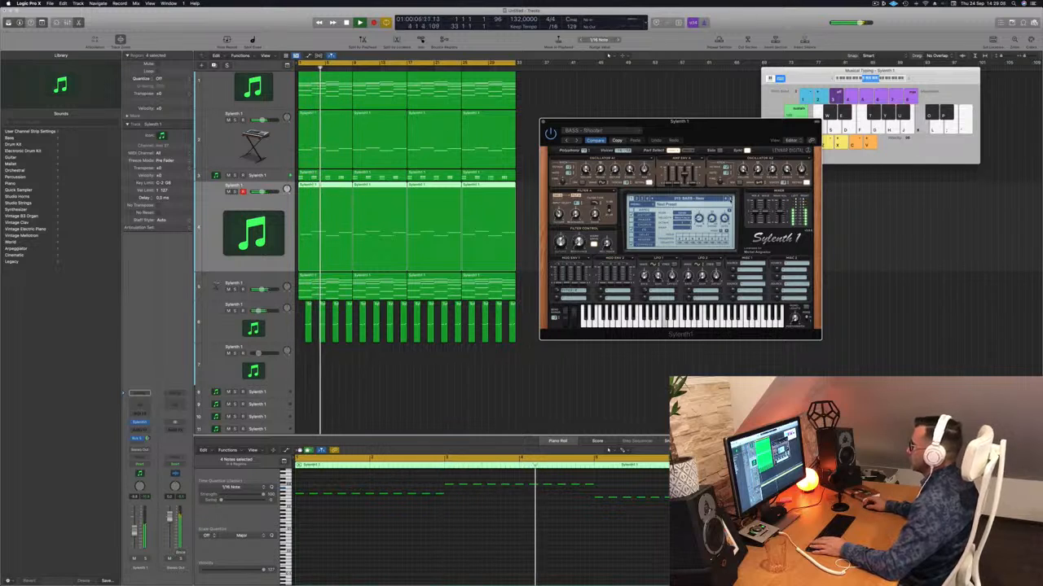
left_click(731, 199)
left_click(730, 199)
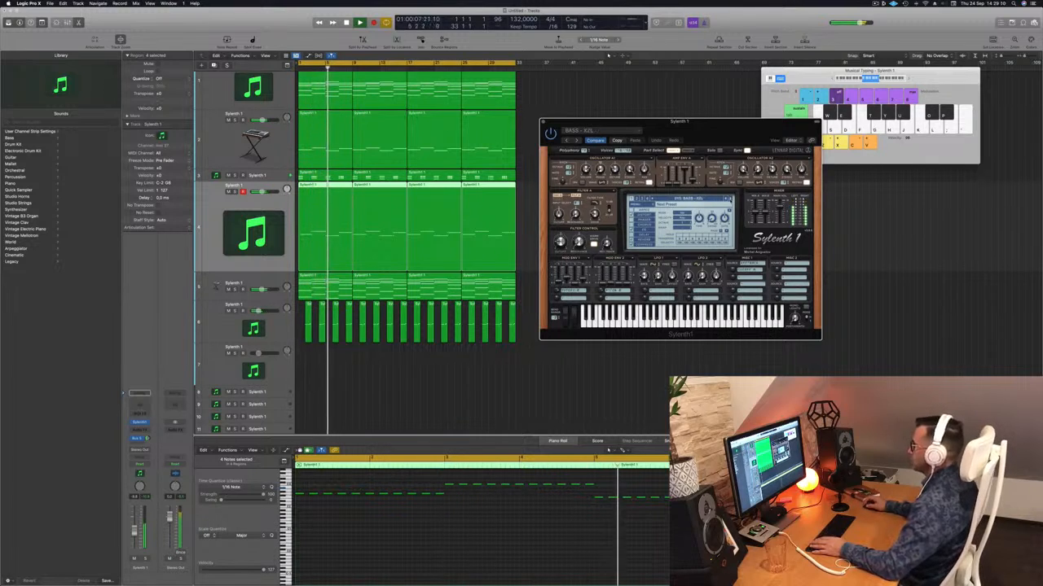
left_click(730, 198)
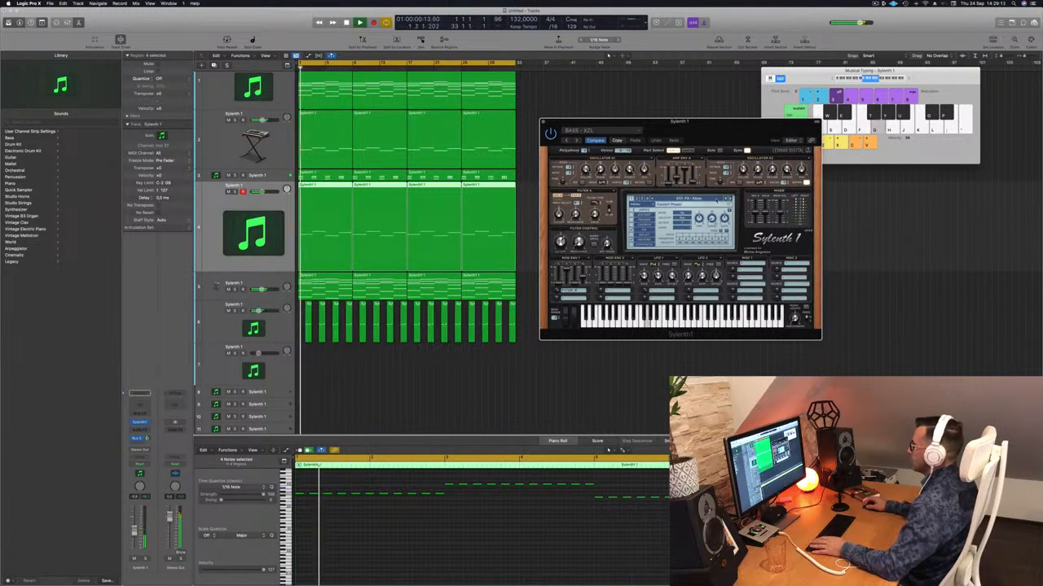
Load Sylenth1's first preset in the bank, then step forward through the bass presets in the mix, keep one, and close the synth
left_click(686, 199)
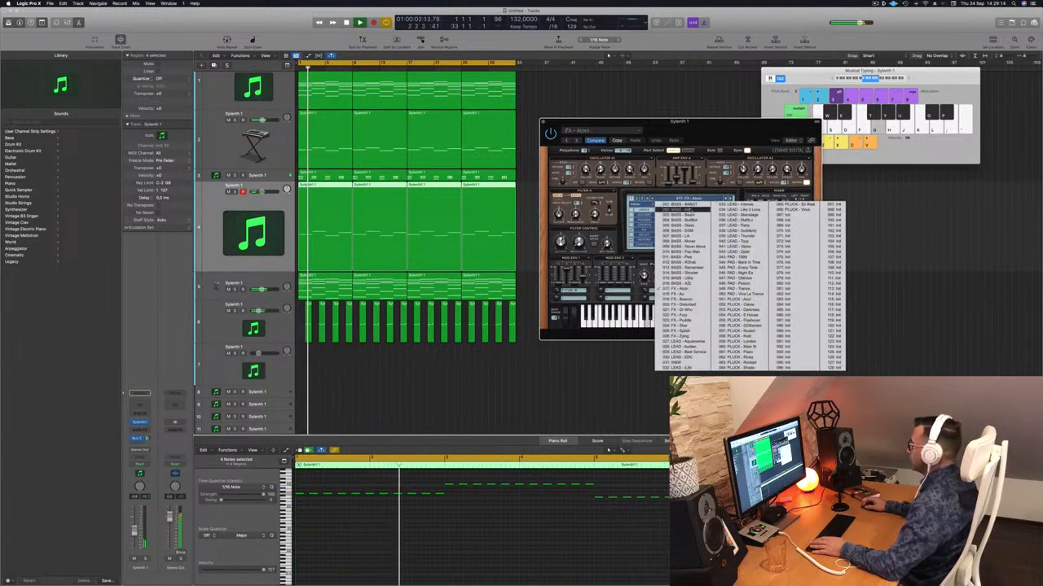
left_click(681, 204)
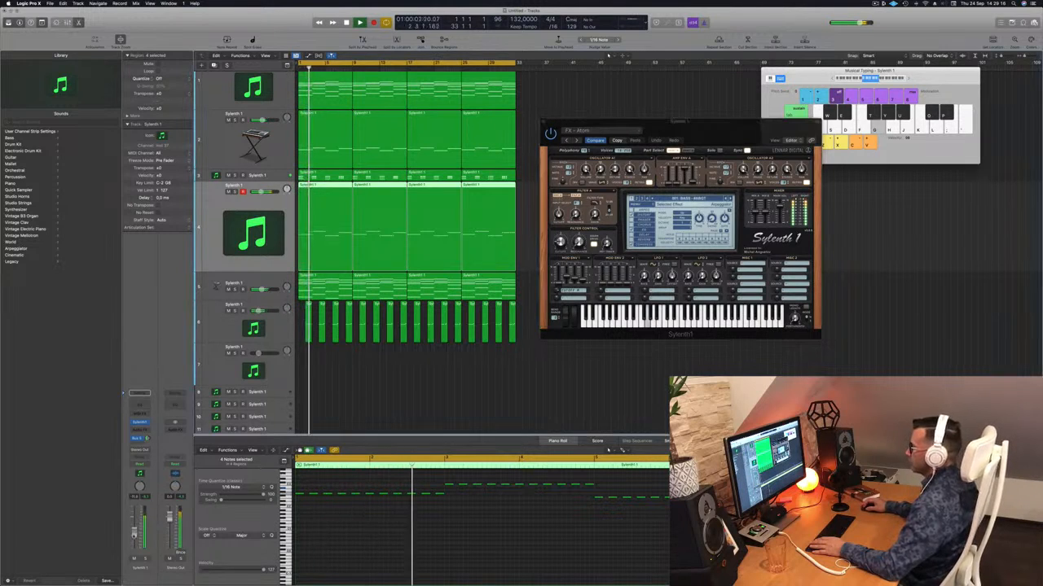
left_click_drag(726, 131, 684, 143)
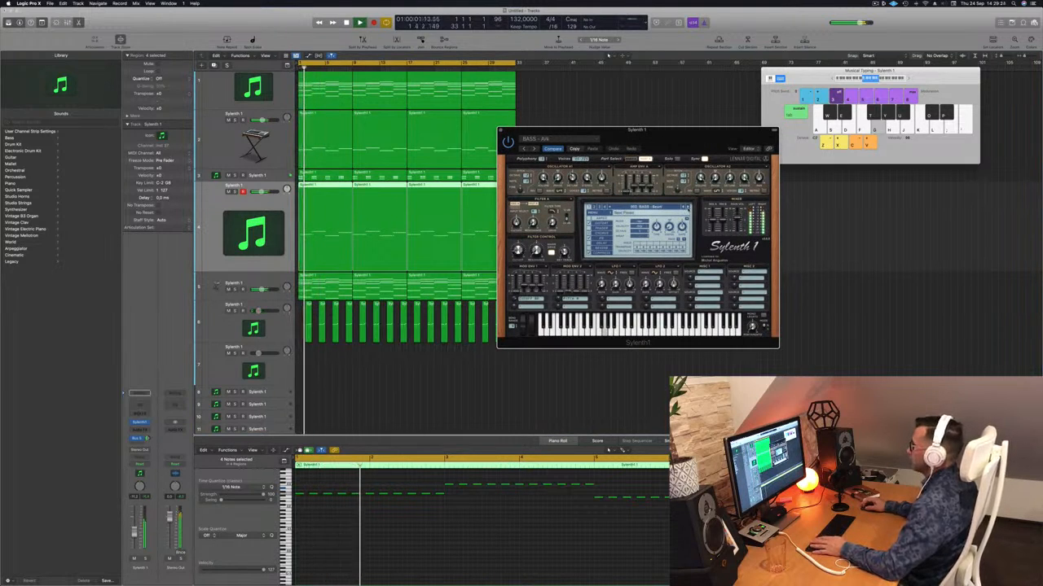
left_click(688, 209)
left_click(688, 209)
left_click(688, 208)
left_click(687, 209)
key("space")
key("space")
left_click_drag(714, 131, 761, 116)
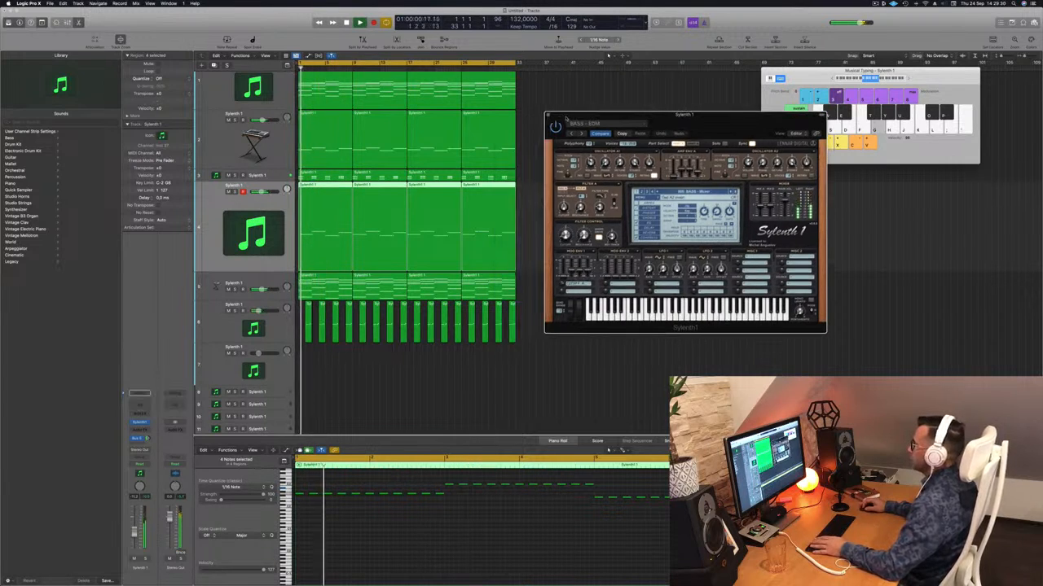
left_click(547, 116)
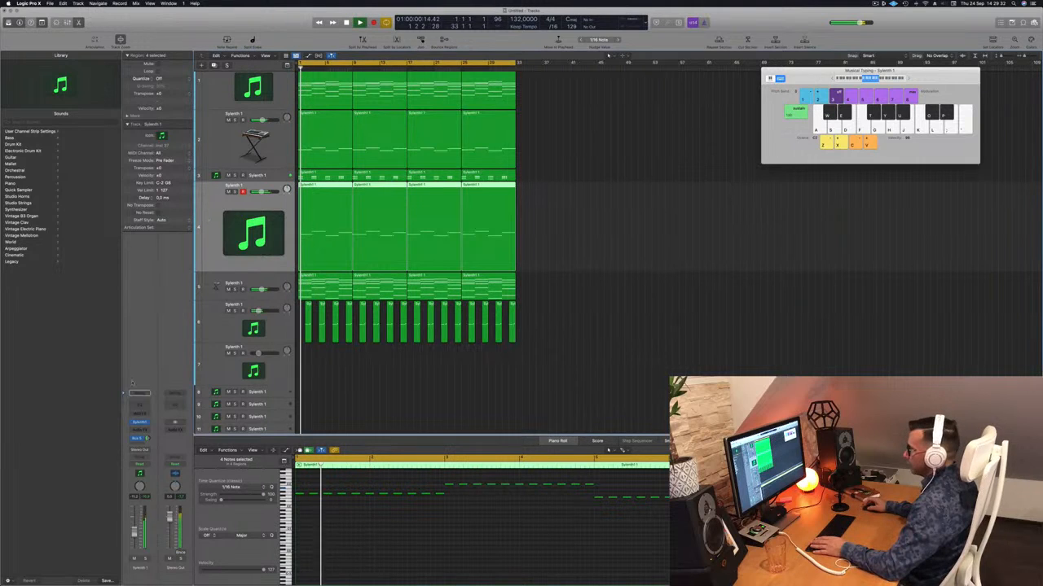
Insert a Compressor on the bass track, set an instrument channel as its side-chain source, and move its window clear of the regions
left_click(139, 428)
mouse_move(149, 445)
left_click(194, 445)
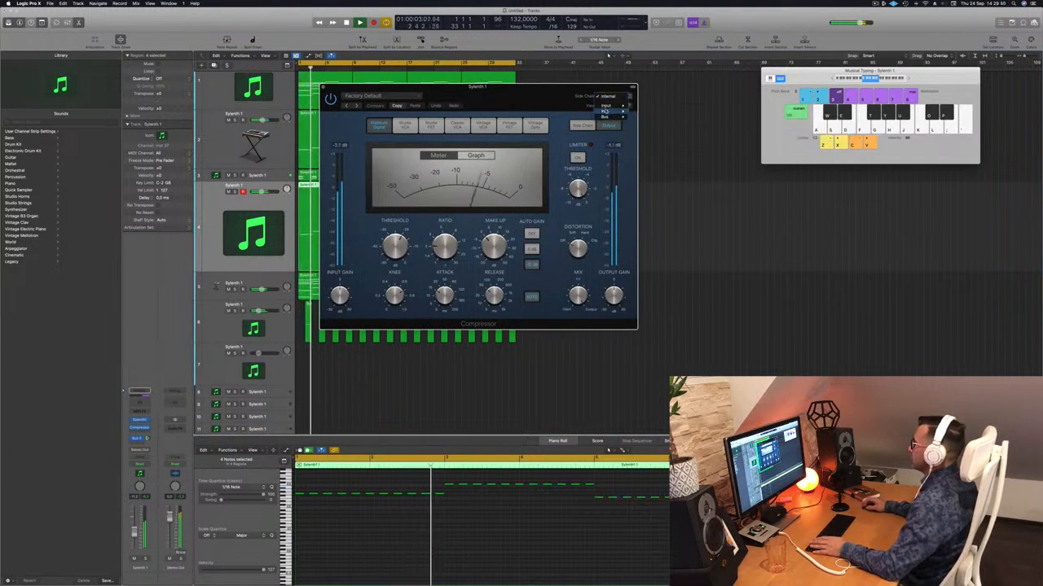
mouse_move(610, 111)
left_click(659, 156)
left_click_drag(524, 321, 742, 335)
Turn off the compressor's automatic release, check the ducked bass soloed and in the full mix, and close the compressor
key("space")
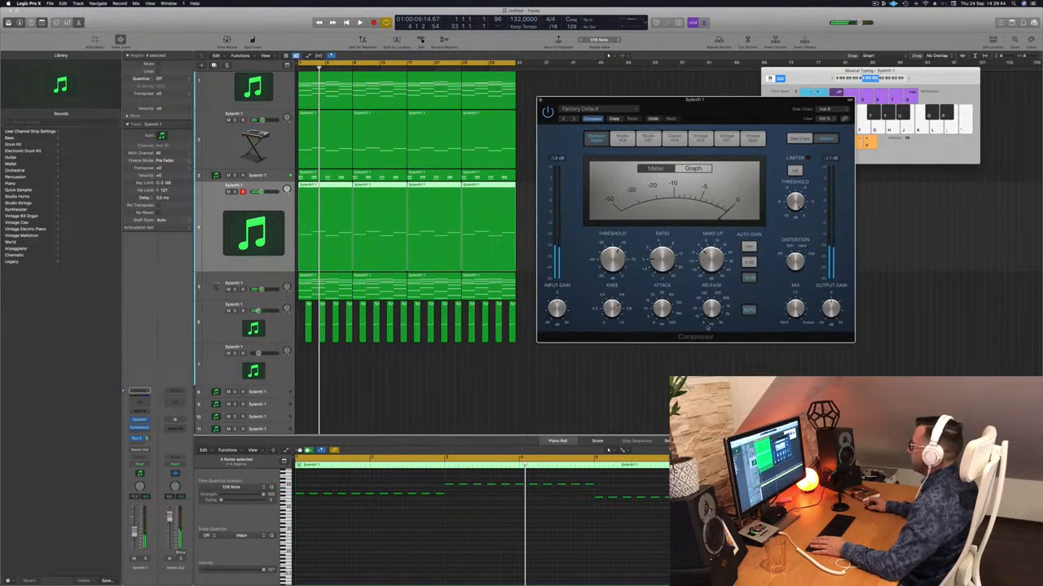
key("space")
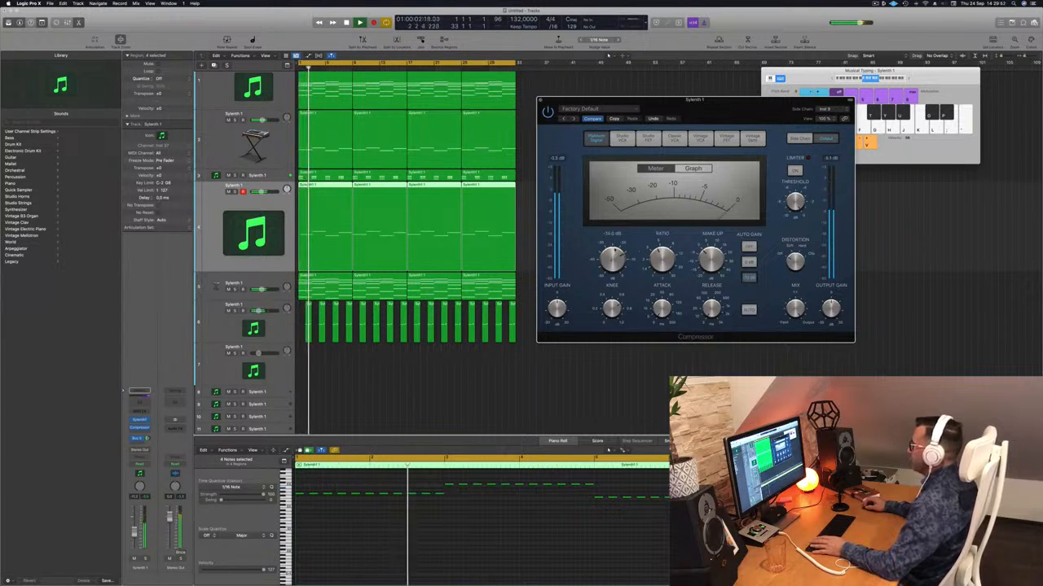
key("space")
key("space")
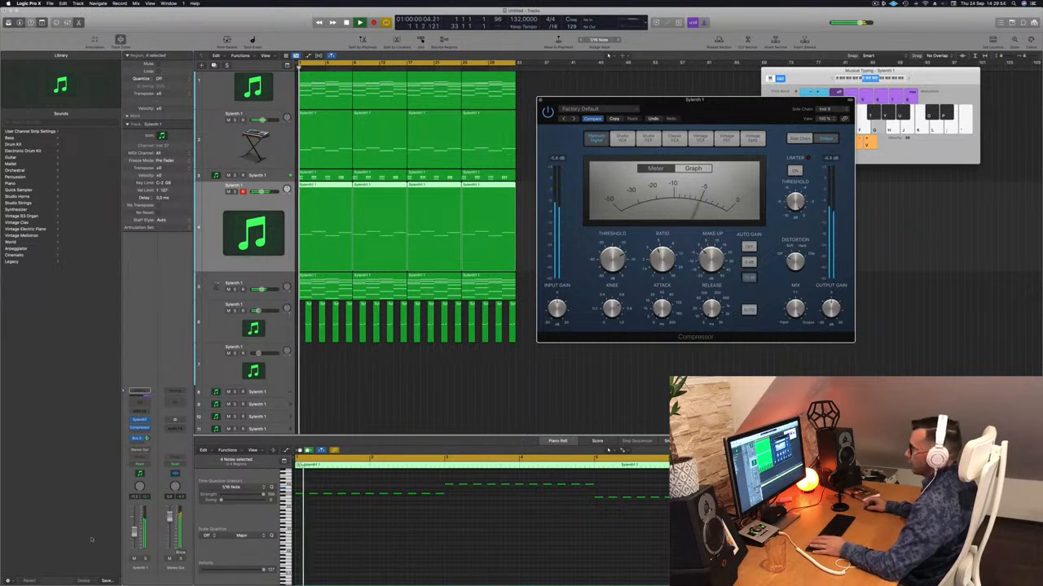
key("s")
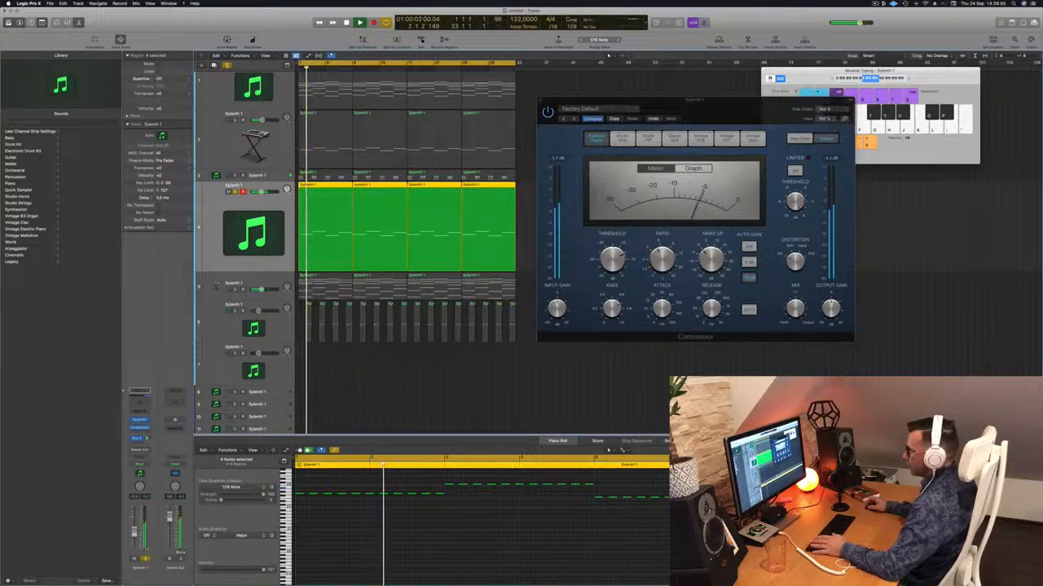
left_click(146, 559)
key("space")
key("space")
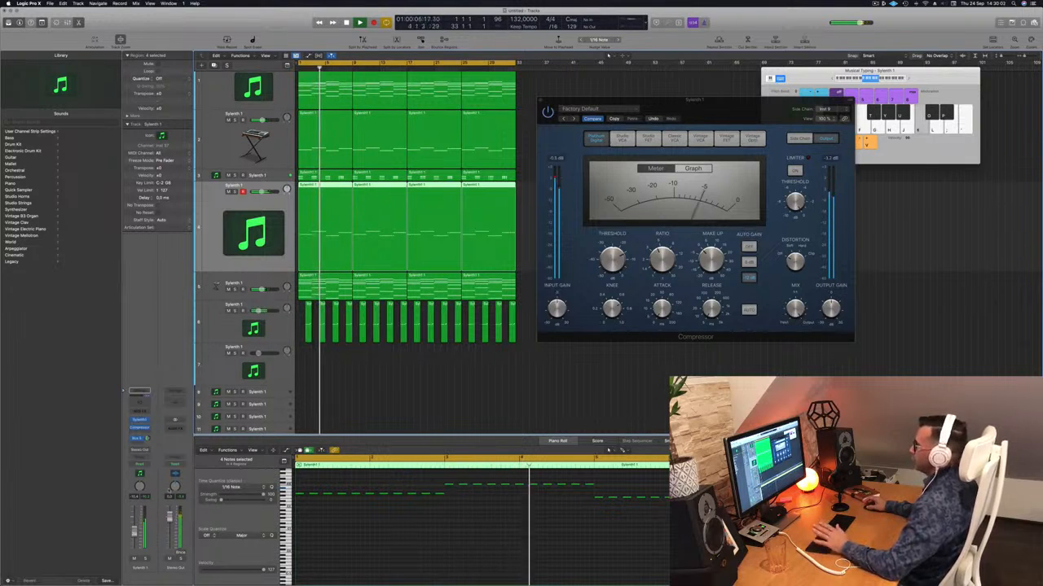
left_click_drag(545, 100, 486, 144)
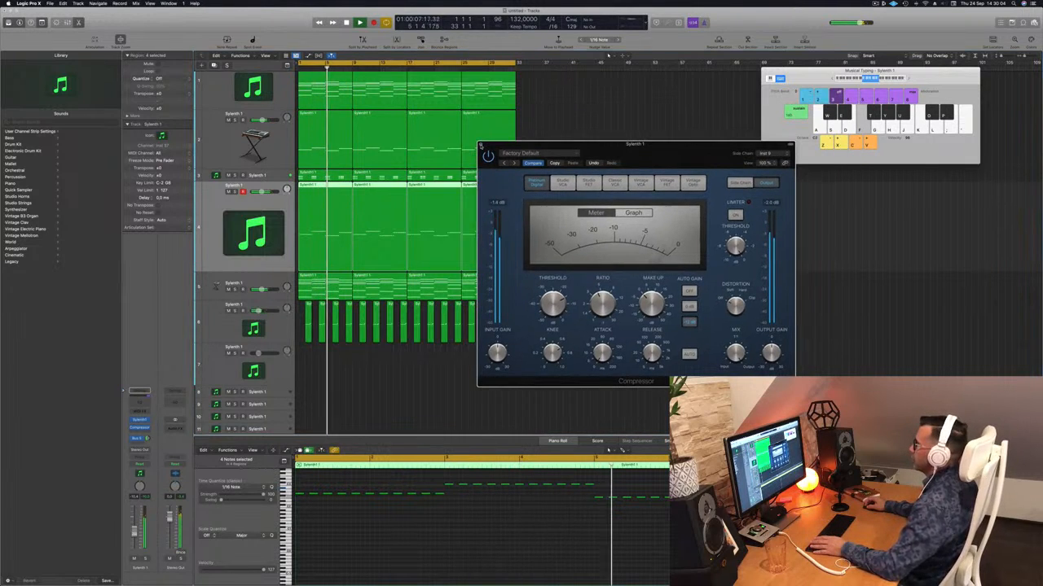
left_click(480, 145)
Select the Alchemy arp track and mute it to hear the playing loop without the arp
left_click(230, 85)
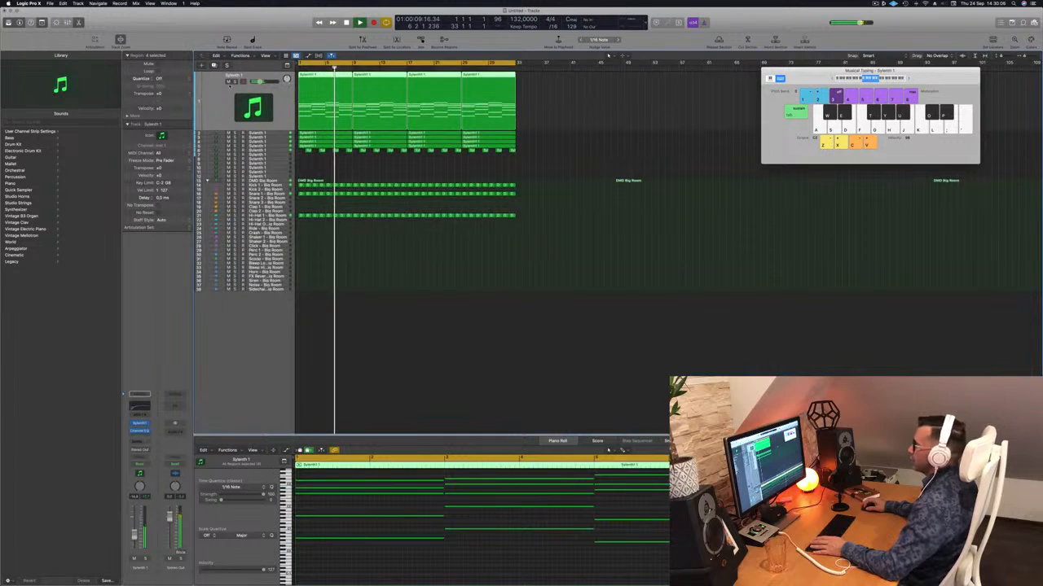
key("Return")
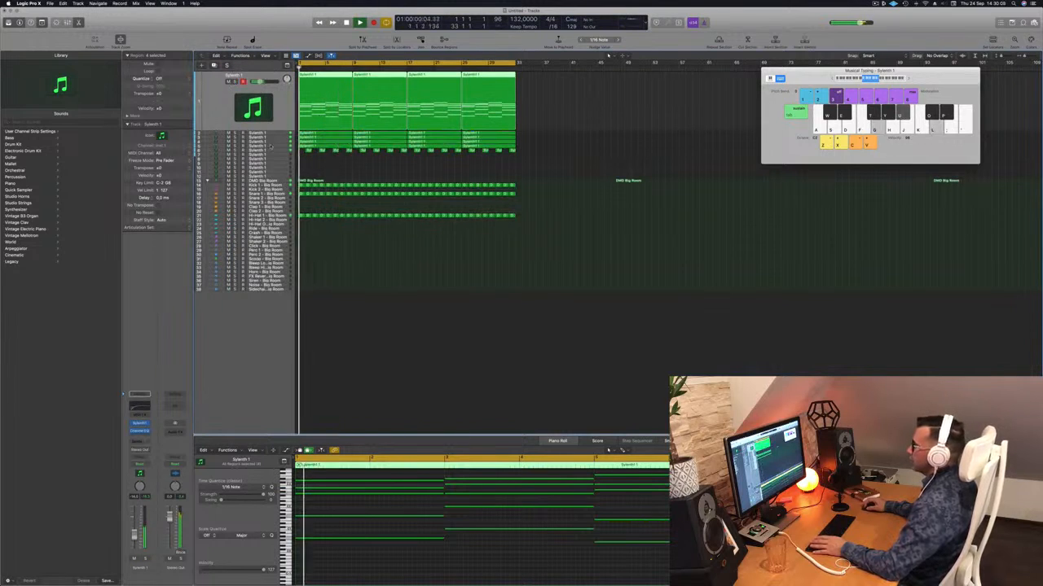
key("Down")
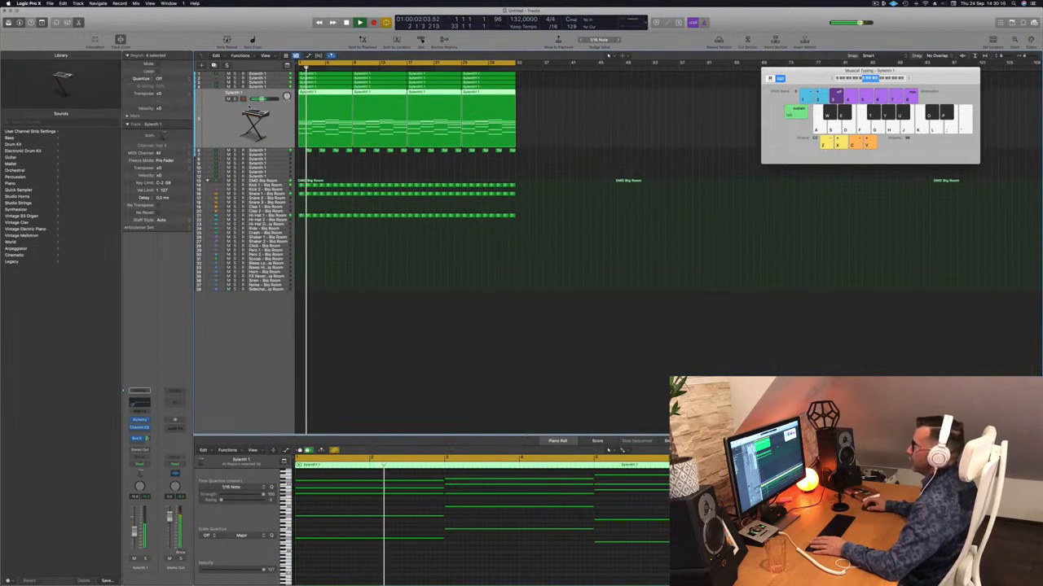
left_click(229, 99)
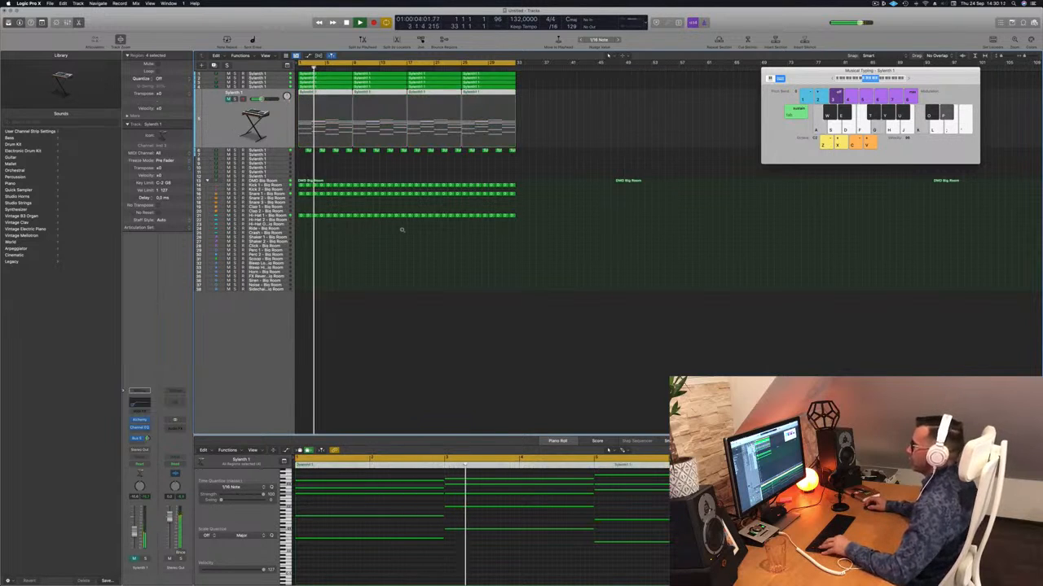
scroll(403, 230, "up", 2)
scroll(403, 229, "up", 4)
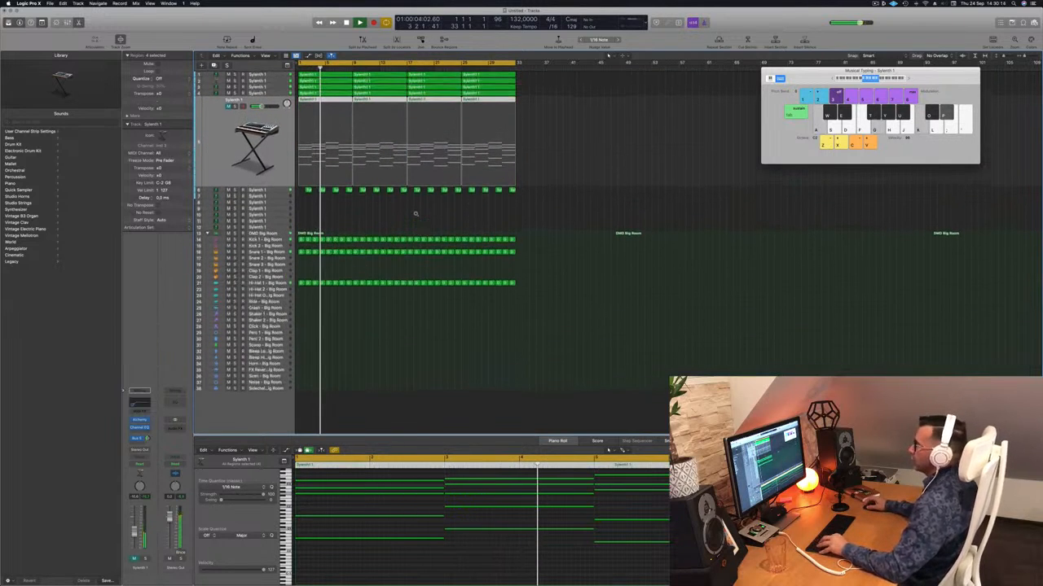
scroll(435, 212, "up", 1)
scroll(435, 212, "right", 3)
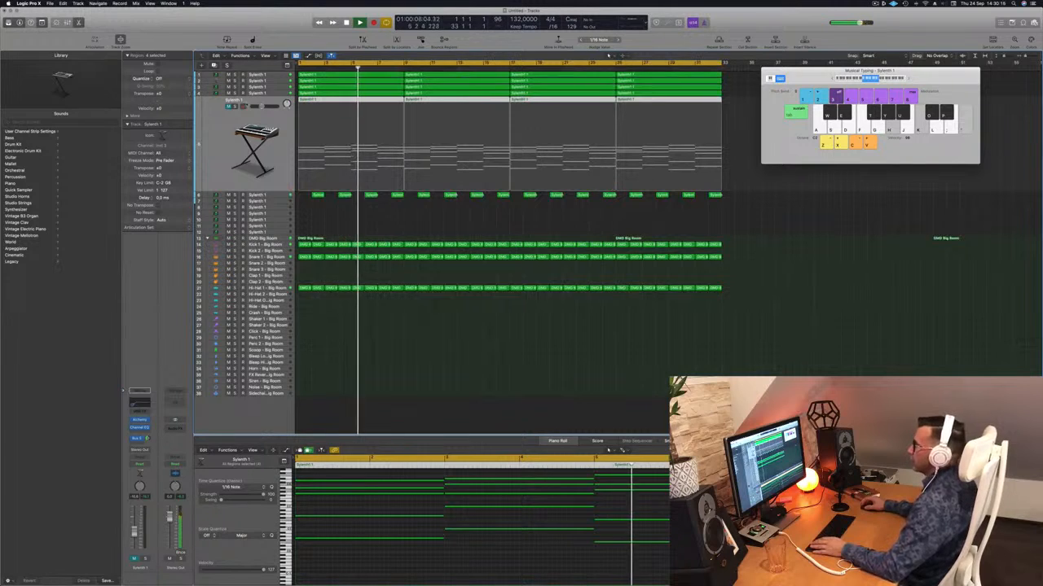
Briefly solo the bass track, then solo and mute the stab track to judge their parts in the playing loop
left_click(273, 94)
left_click(234, 101)
left_click(235, 100)
left_click(251, 87)
left_click(236, 94)
left_click(236, 93)
left_click(229, 93)
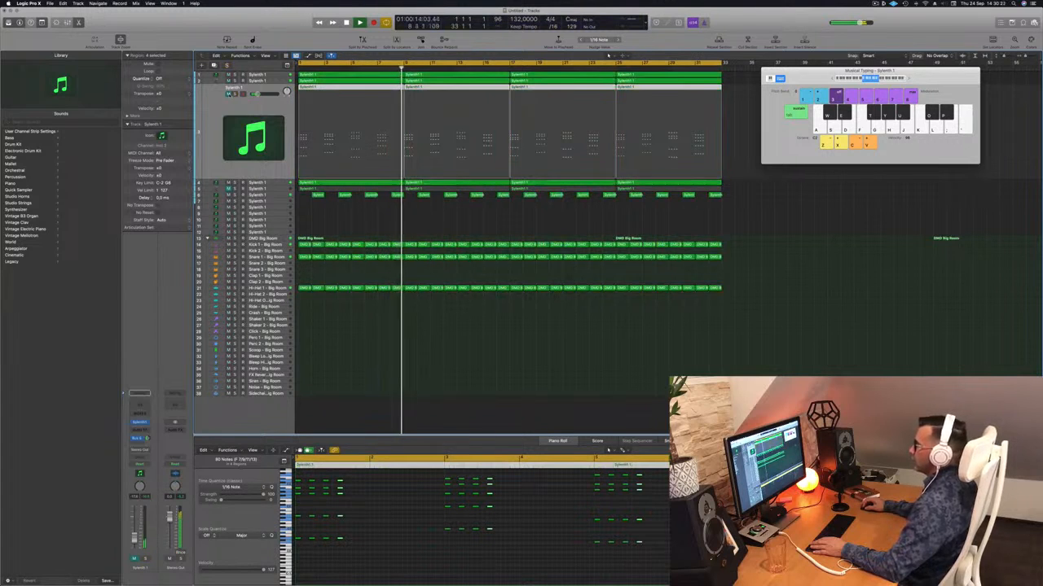
left_click(228, 93)
Mute and unmute the track 6 regions to judge their effect, then bring the muted Alchemy arp back into the mix
left_click(255, 196)
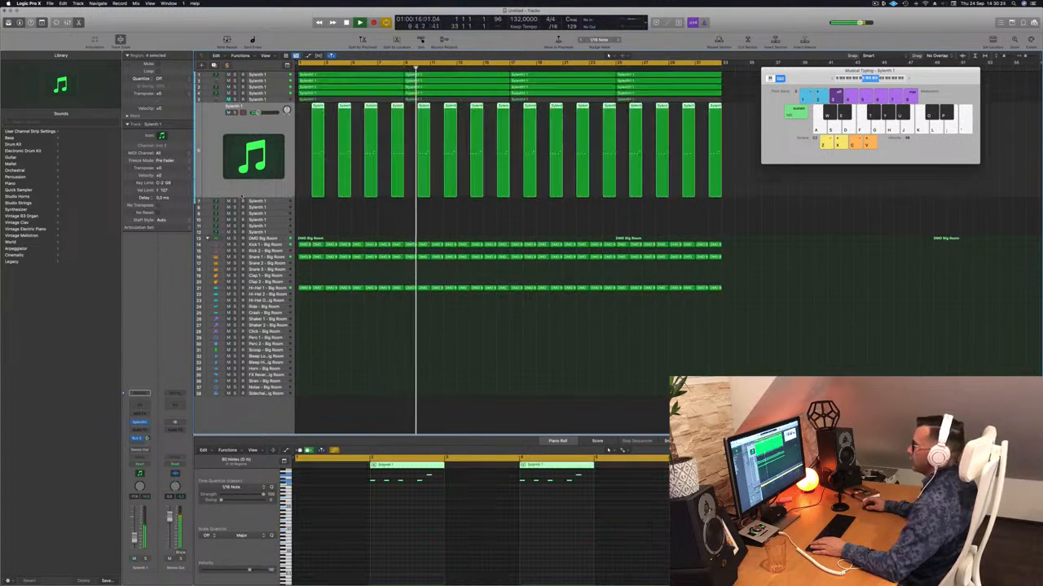
left_click(229, 113)
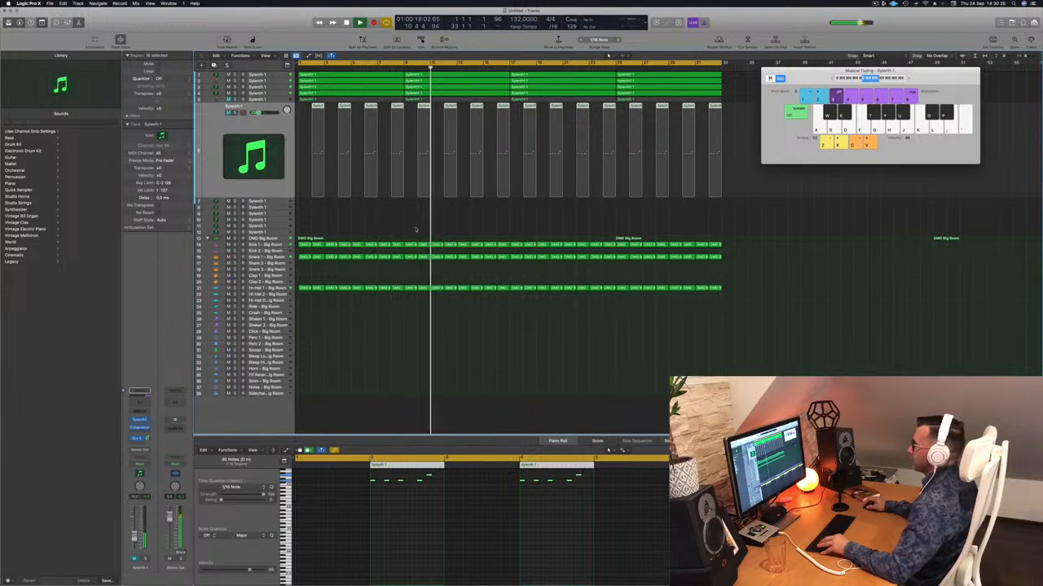
scroll(425, 185, "down", 1)
scroll(425, 185, "down", 2)
scroll(425, 185, "down", 1)
left_click(229, 109)
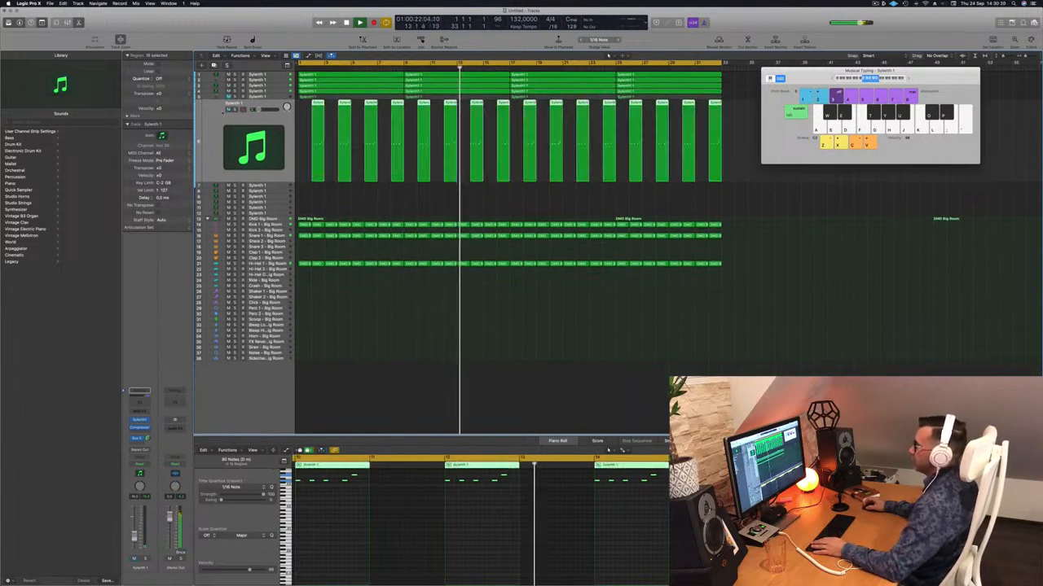
left_click(229, 97)
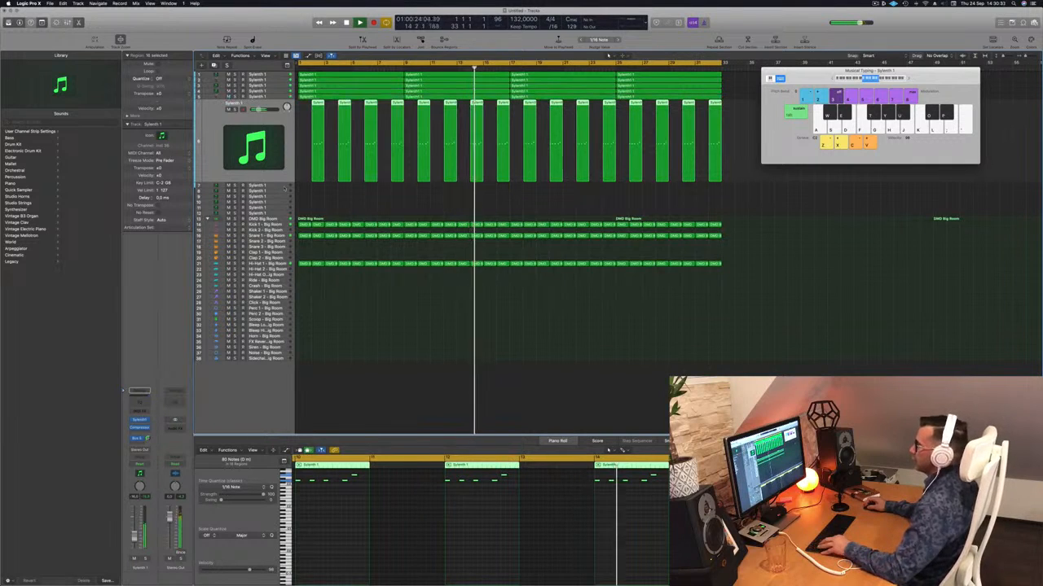
scroll(350, 196, "right", 1)
scroll(350, 197, "right", 1)
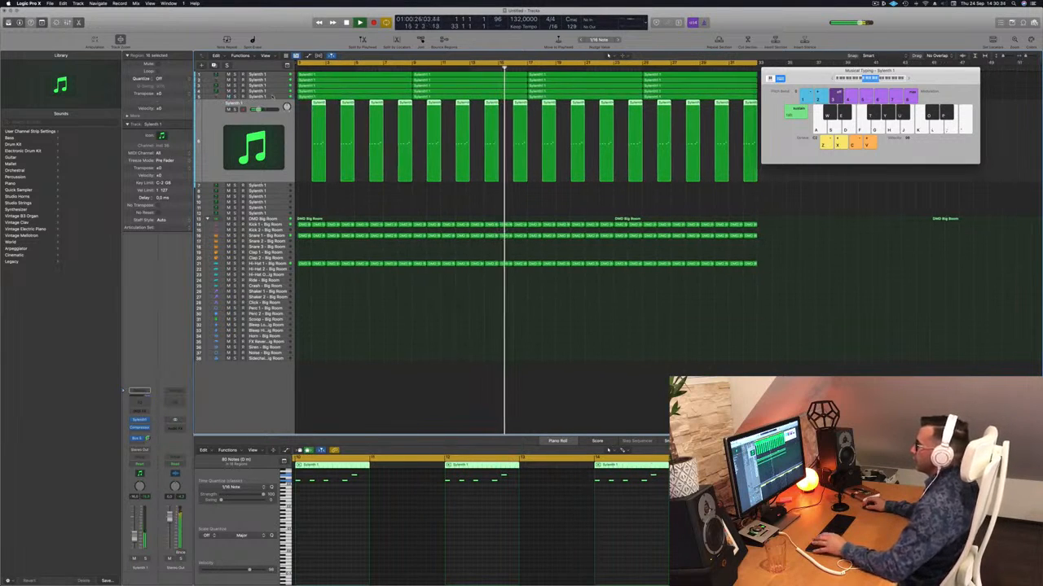
Low-pass the Alchemy arp at 700 Hz with a 48 dB/Oct slope in its Channel EQ, and raise the track's volume slightly
left_click(272, 96)
key("Return")
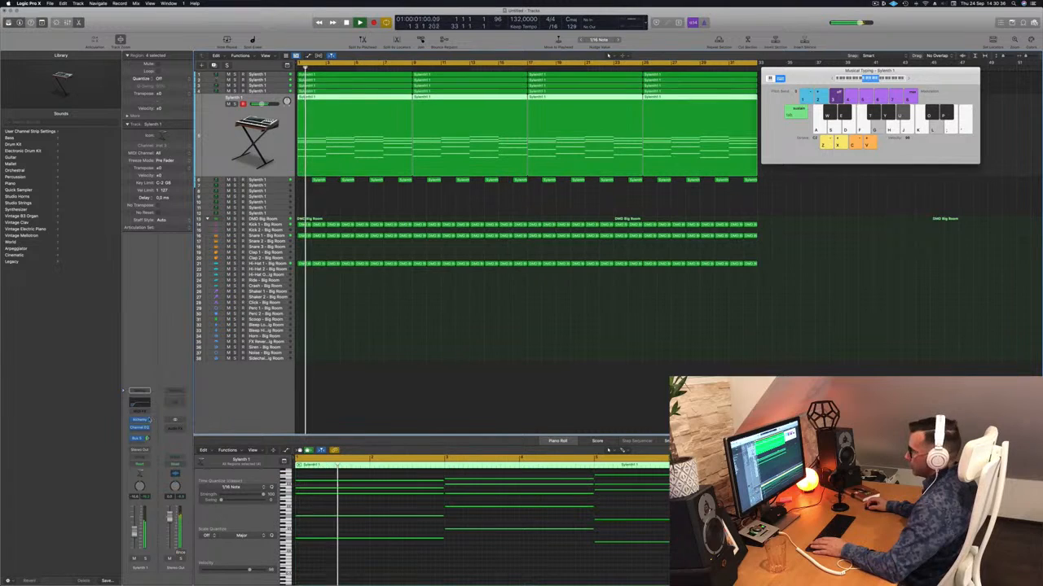
left_click(143, 420)
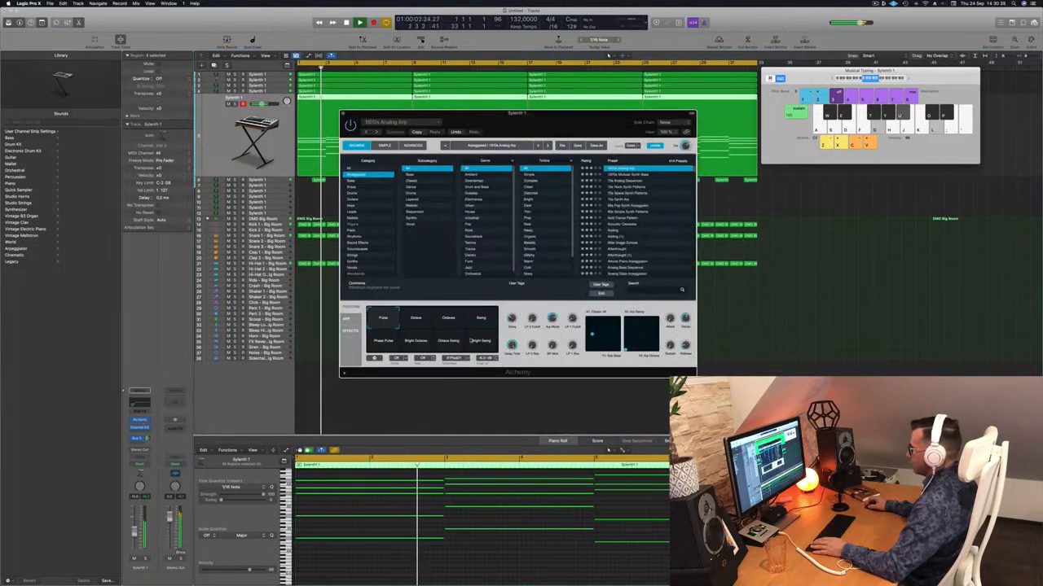
key("Return")
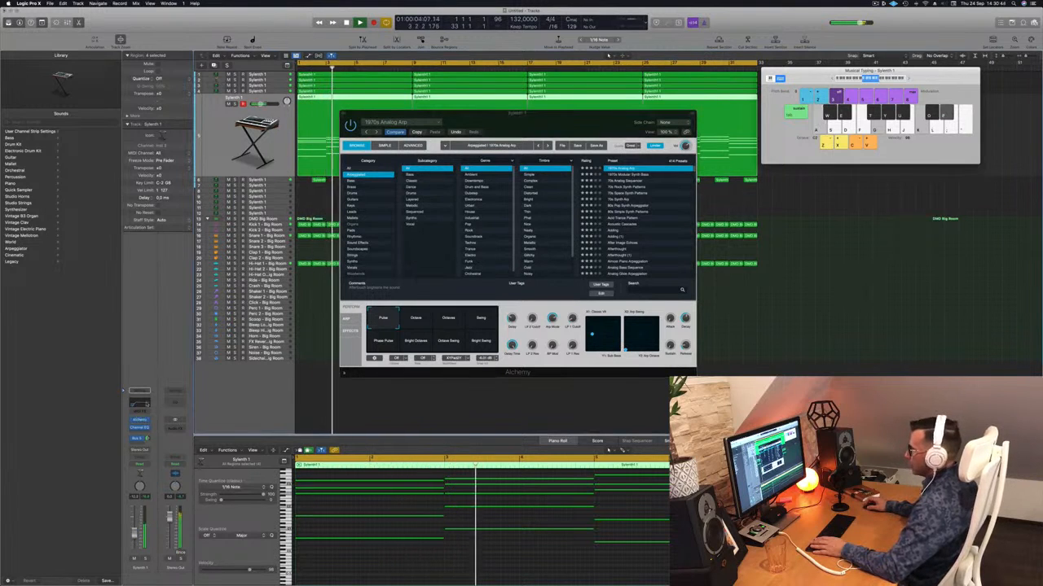
left_click(139, 427)
left_click(796, 123)
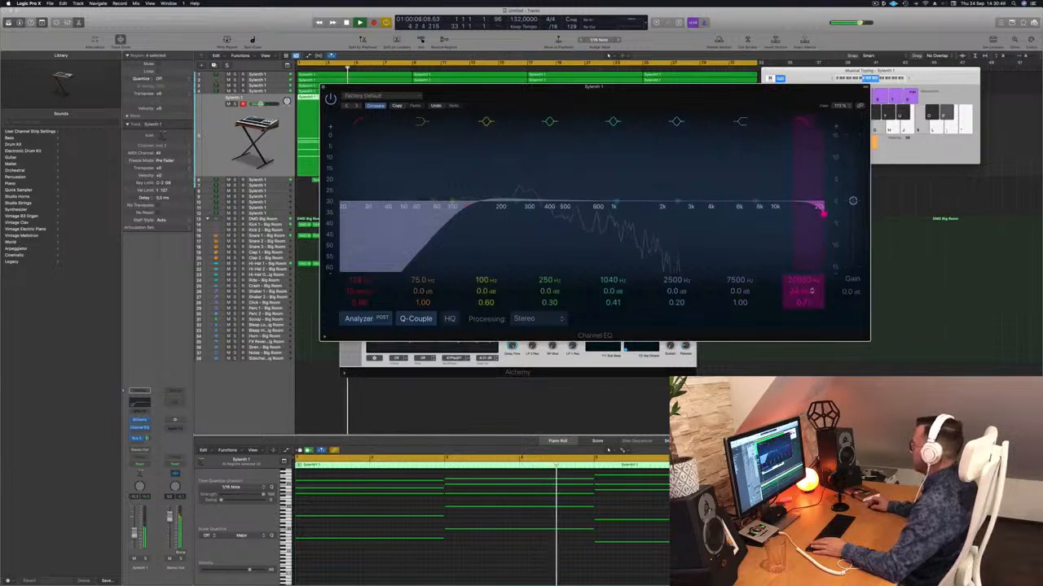
left_click_drag(797, 291, 796, 316)
key("Return")
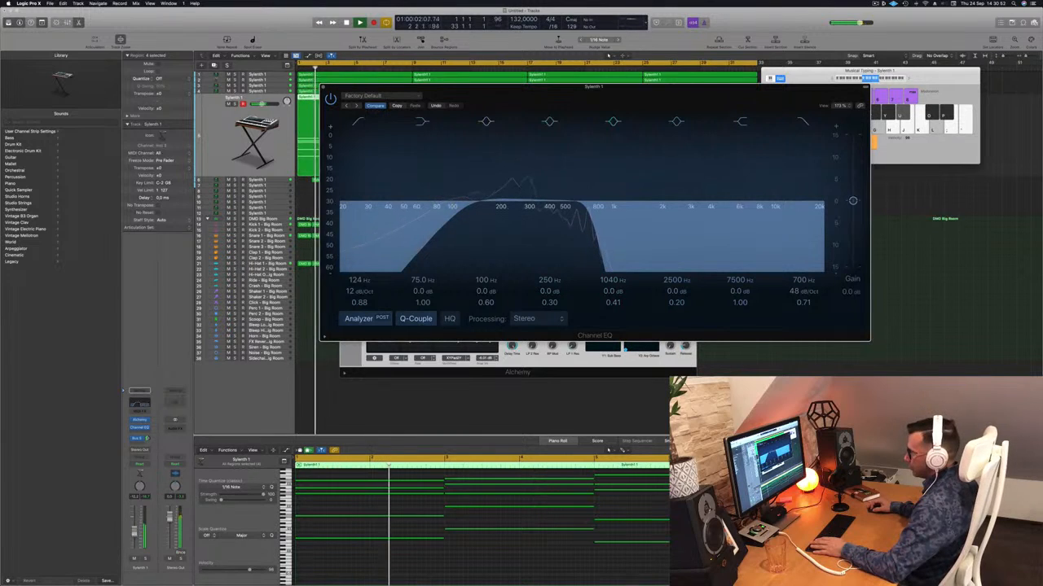
left_click_drag(135, 534, 134, 531)
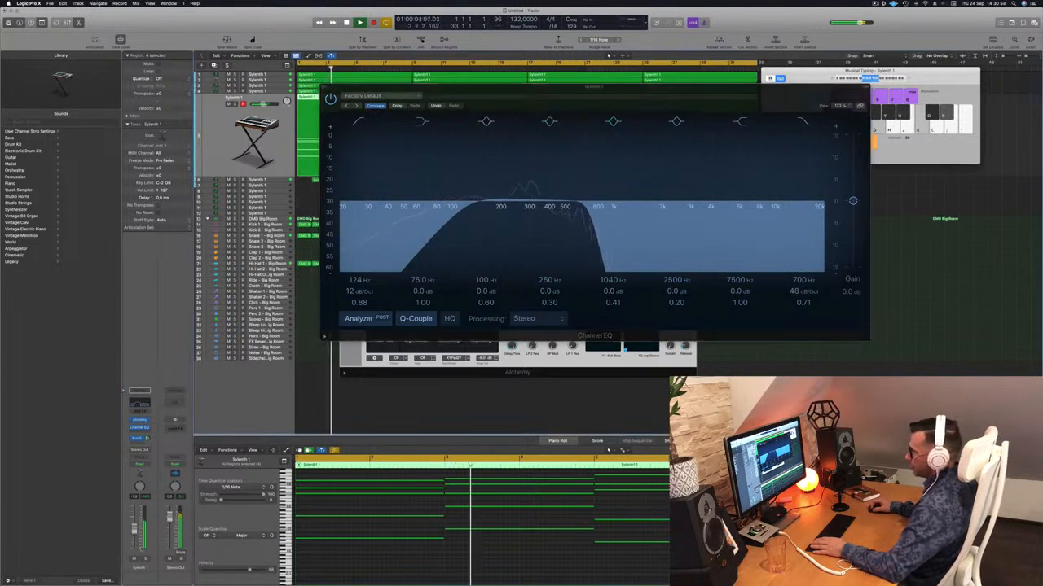
Set the Alchemy arp's EQ low cut to 107 Hz and high cut to 660 Hz, and lower the track's volume slightly
left_click(145, 559)
left_click(145, 560)
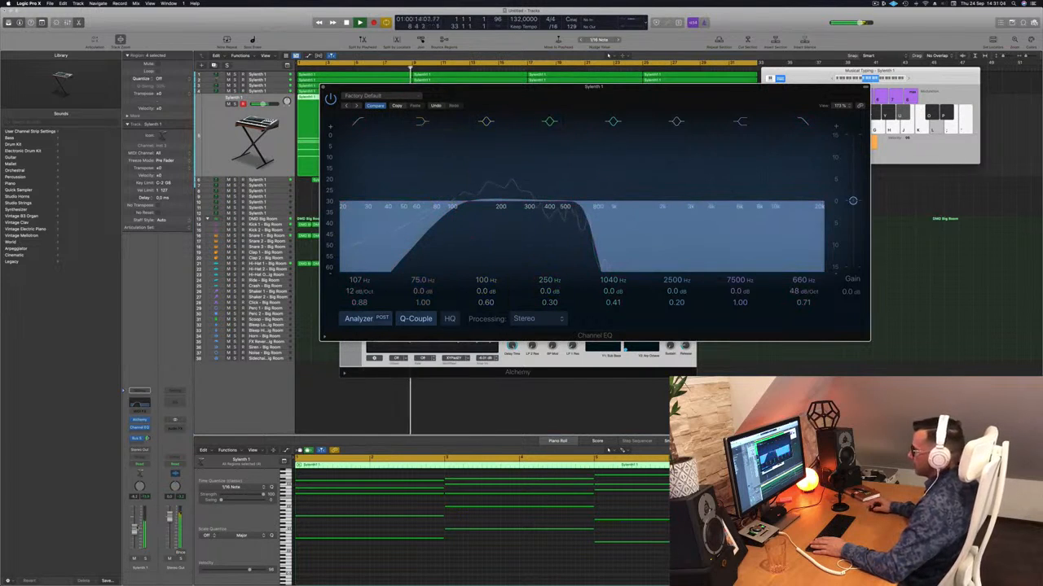
left_click(135, 534)
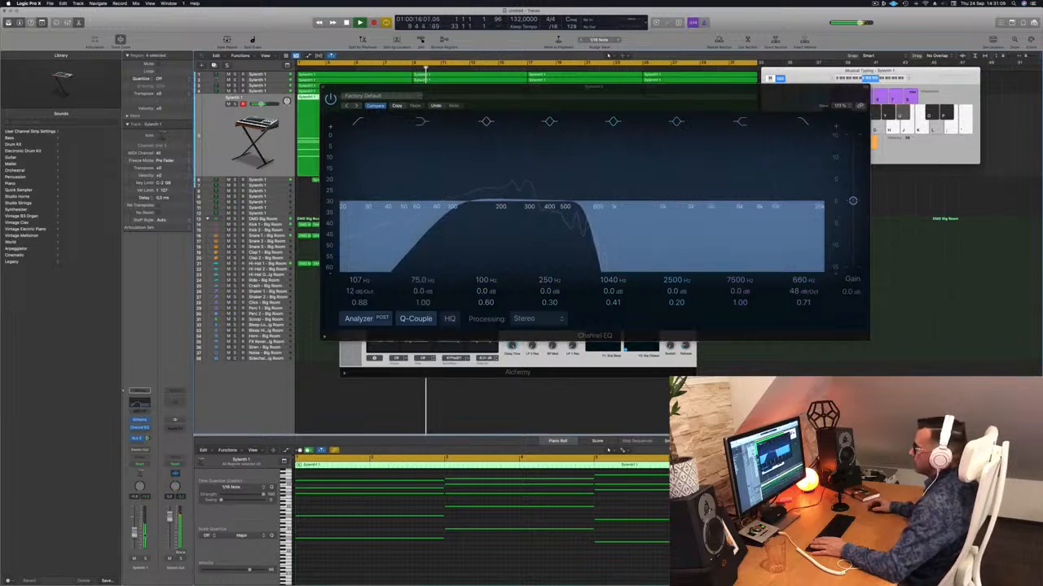
left_click(349, 90)
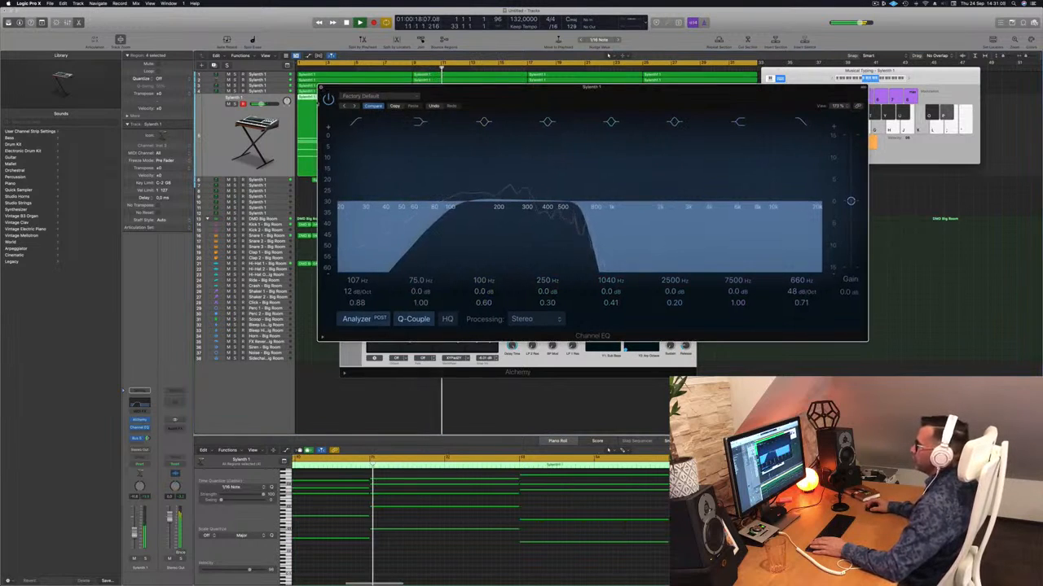
left_click(322, 87)
left_click(342, 113)
left_click(342, 113)
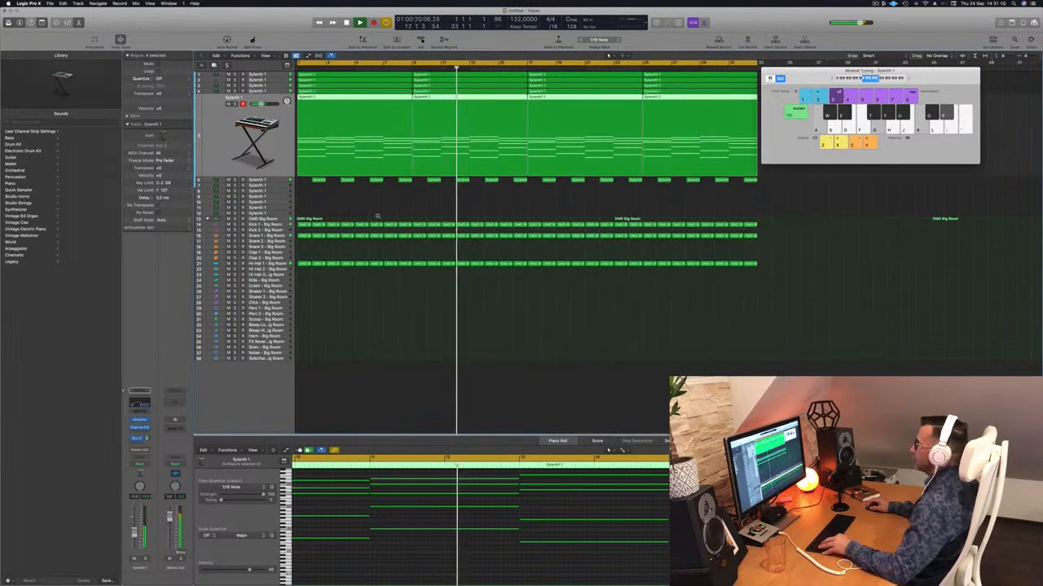
Go through synth tracks 5, 3, 1 and 2 in the playing loop, briefly soloing track 2 to judge its part
scroll(380, 215, "down", 3)
left_click(399, 191)
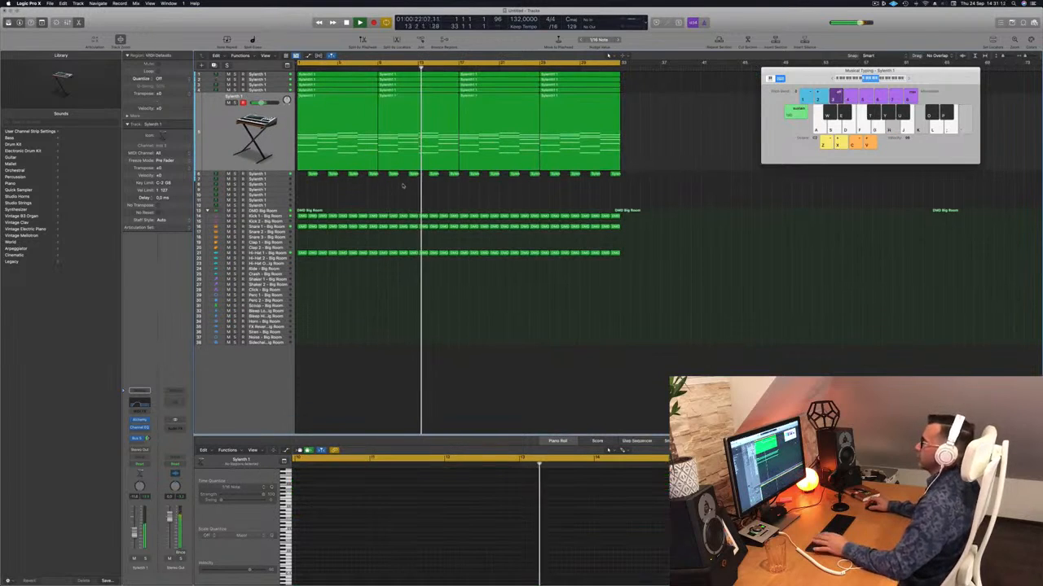
left_click(215, 159)
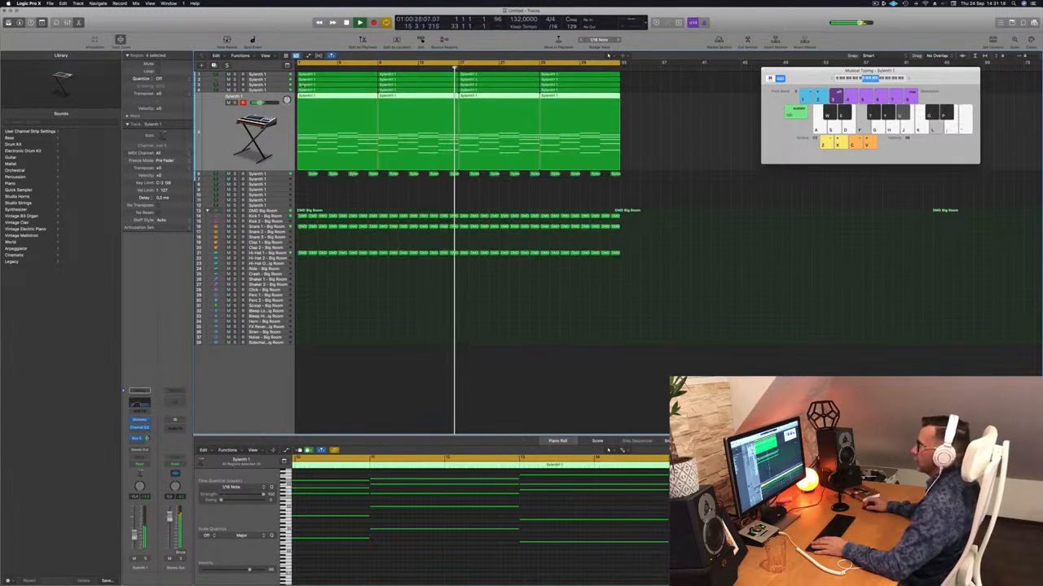
left_click(283, 90)
left_click(235, 97)
left_click(234, 97)
left_click(252, 80)
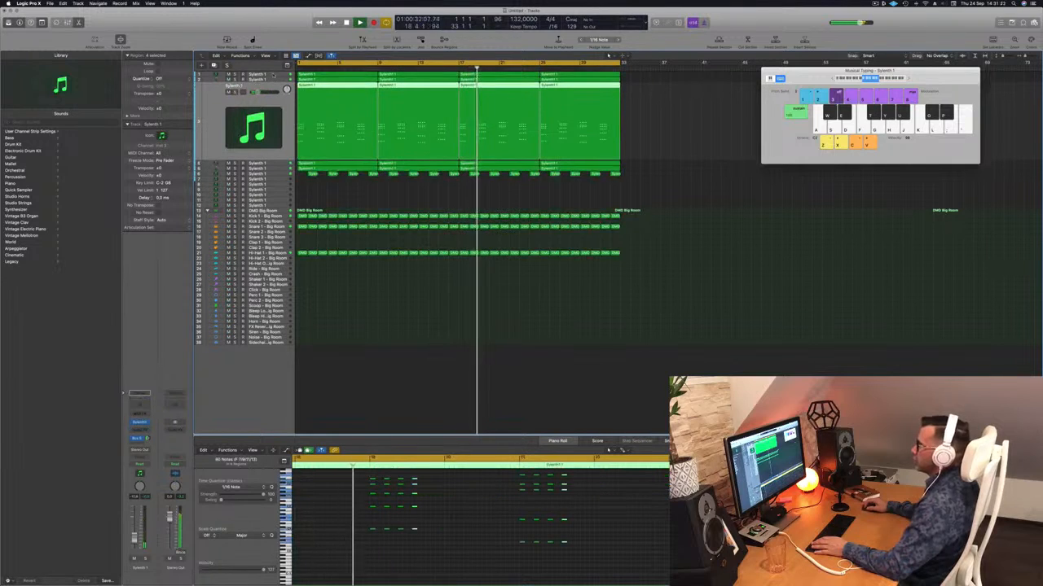
left_click(252, 74)
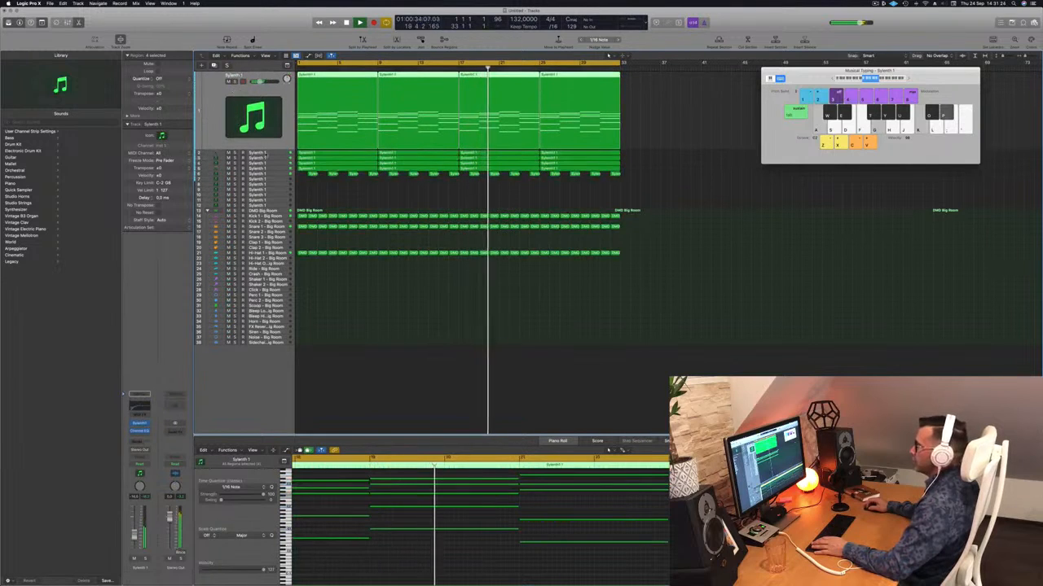
left_click(226, 152)
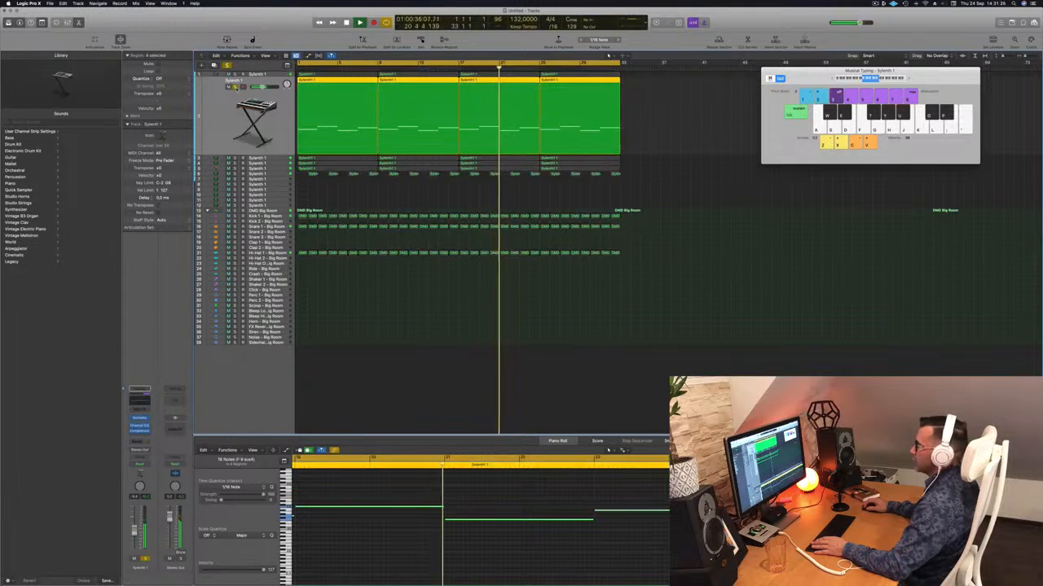
key("Return")
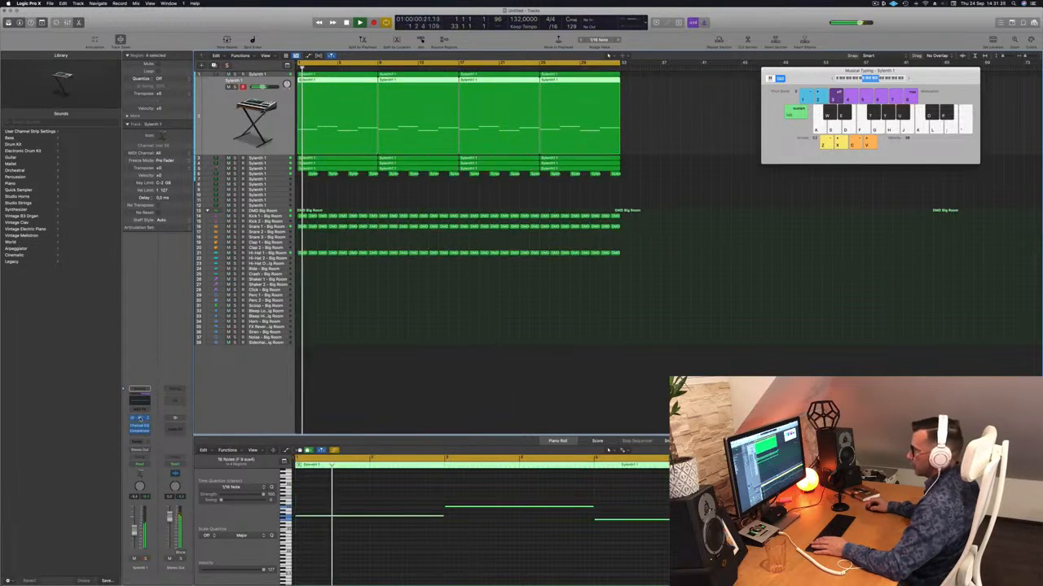
Inspect track 2's Alchemy instrument and compare the track soloed against the full mix from the loop's start
left_click(139, 418)
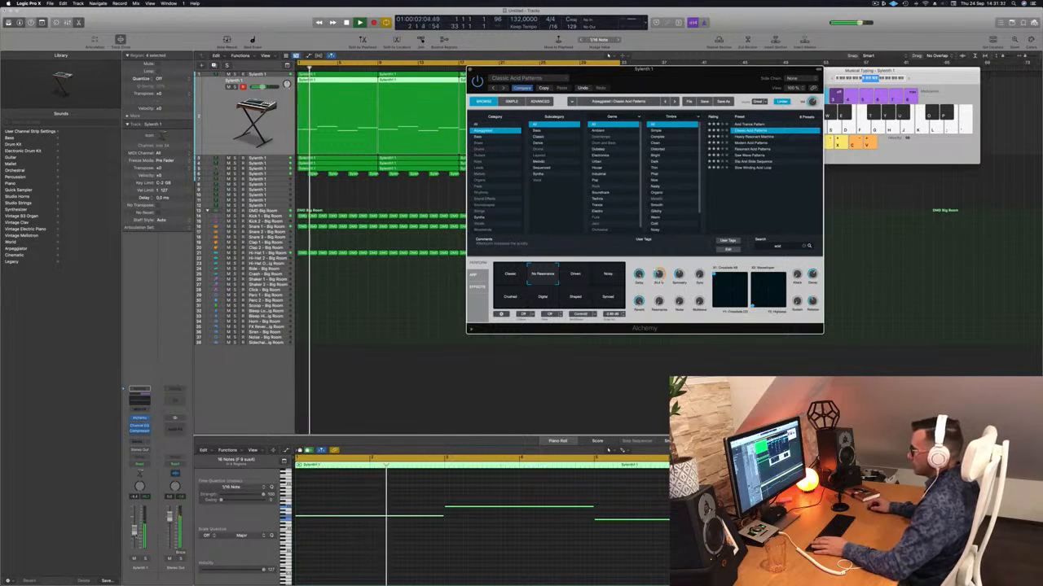
left_click(608, 55)
key("Return")
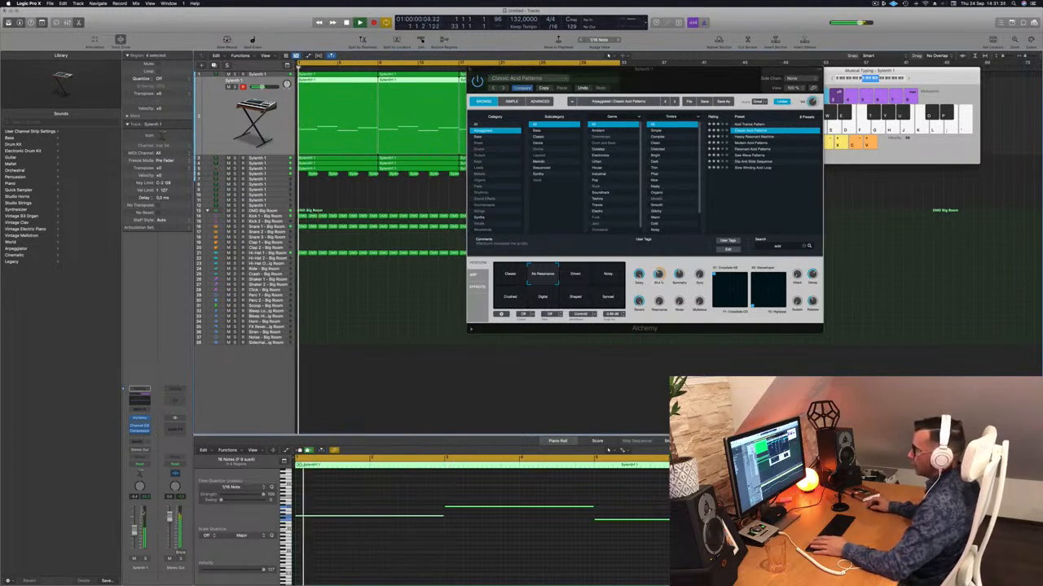
key("s")
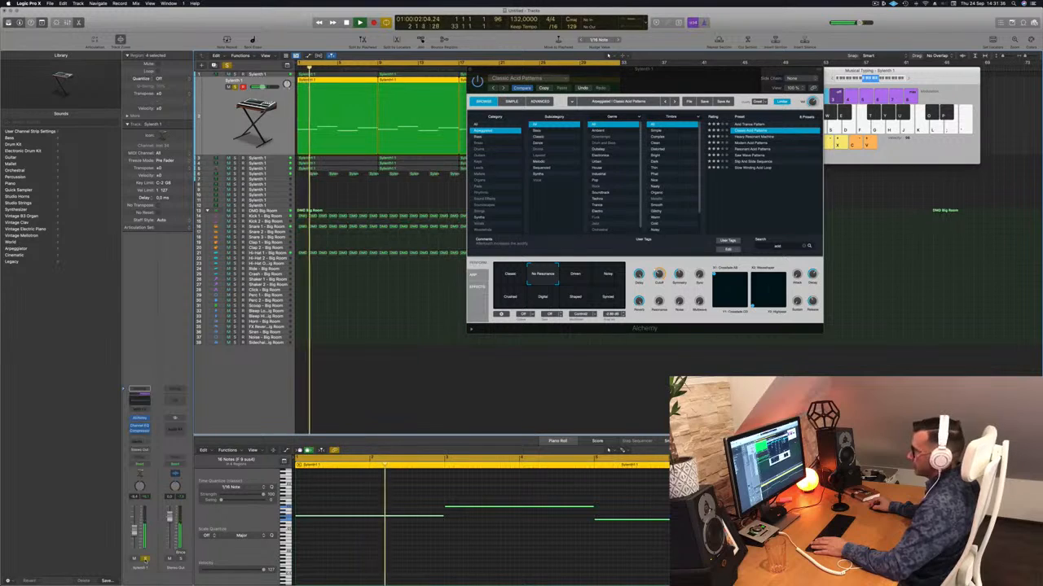
key("s")
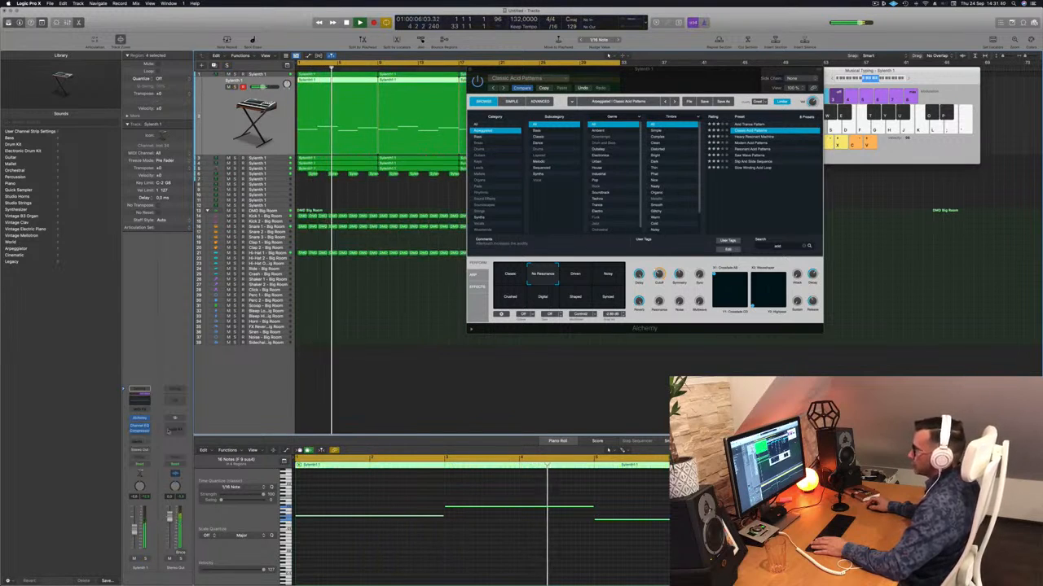
key("Return")
left_click_drag(468, 75, 376, 95)
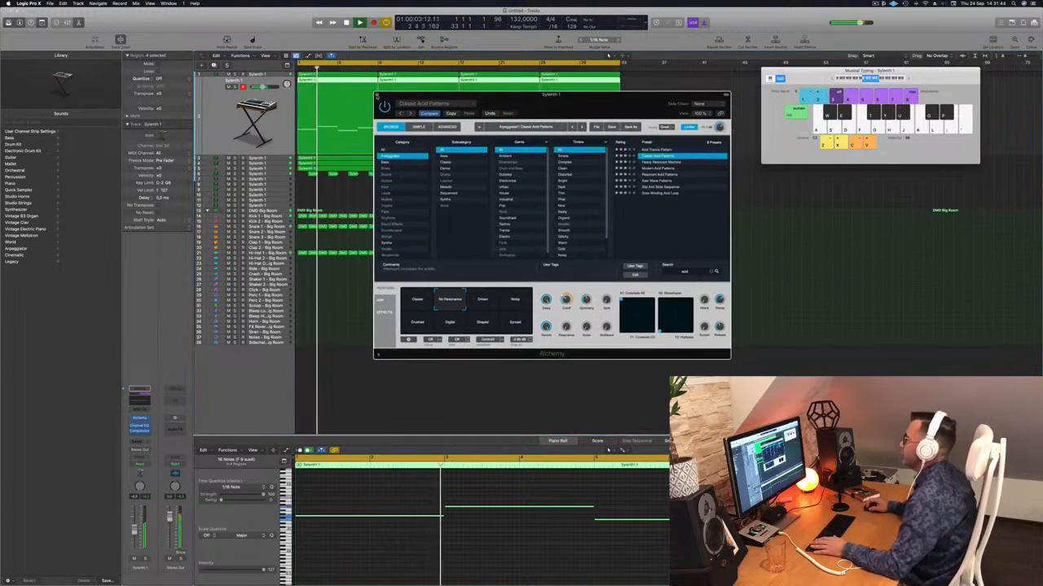
left_click(377, 96)
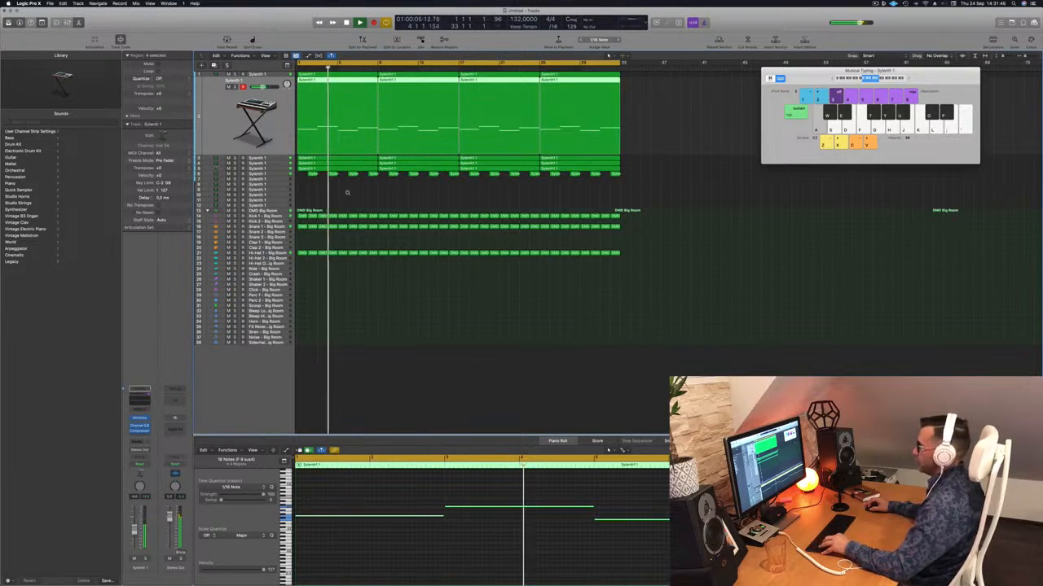
Solo synth tracks 2, 4 and 5 together to hear how they combine in the playing loop
scroll(346, 193, "up", 3)
scroll(347, 193, "left", 4)
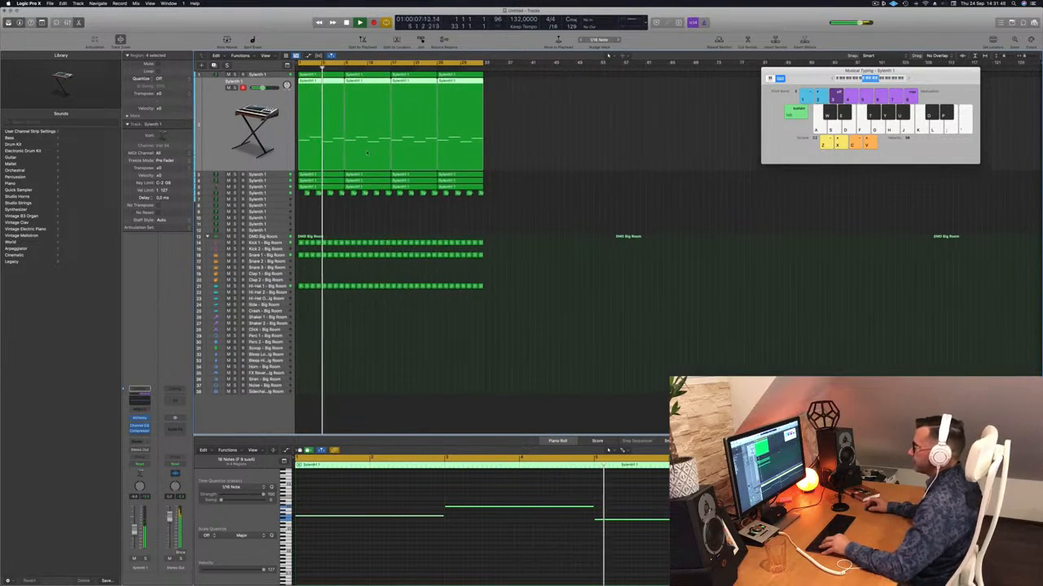
scroll(329, 139, "right", 4)
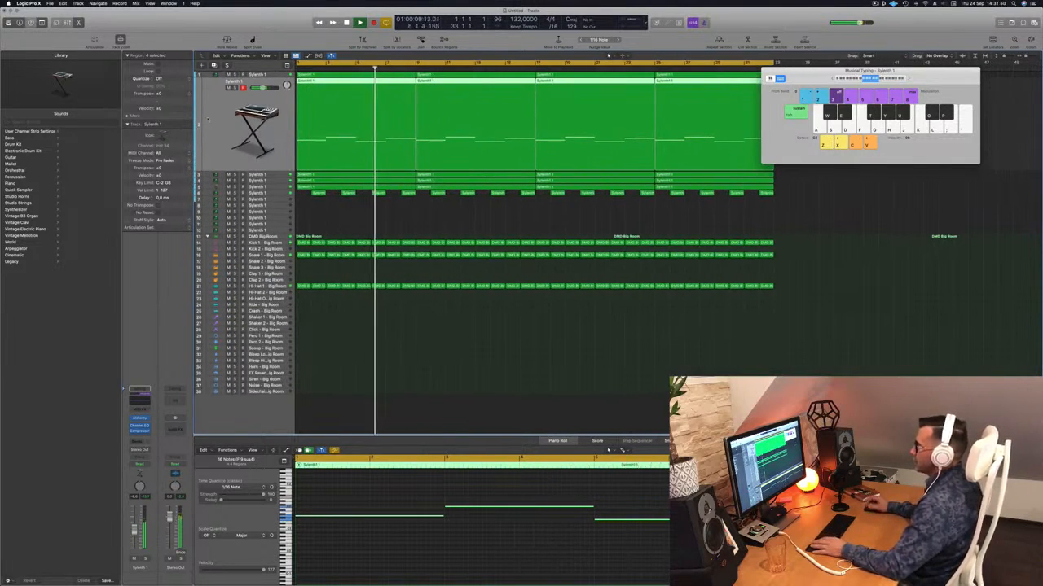
left_click(235, 87)
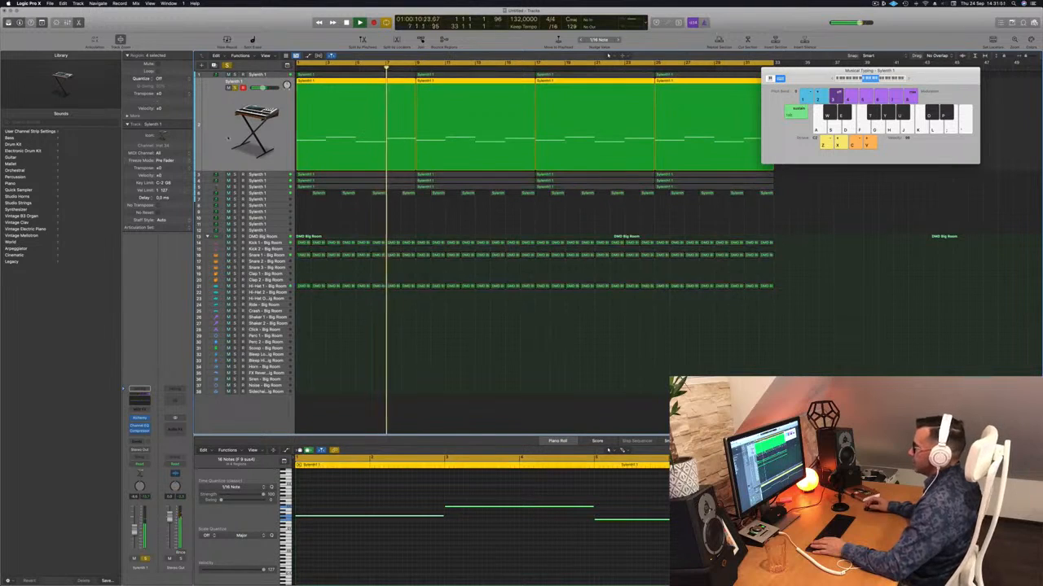
left_click(276, 176)
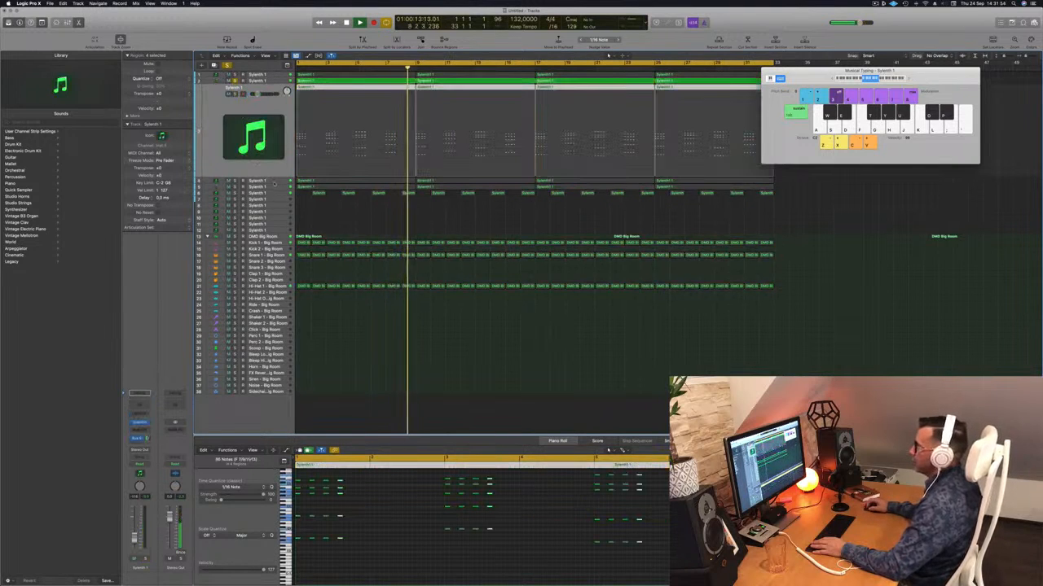
left_click(273, 182)
left_click(235, 100)
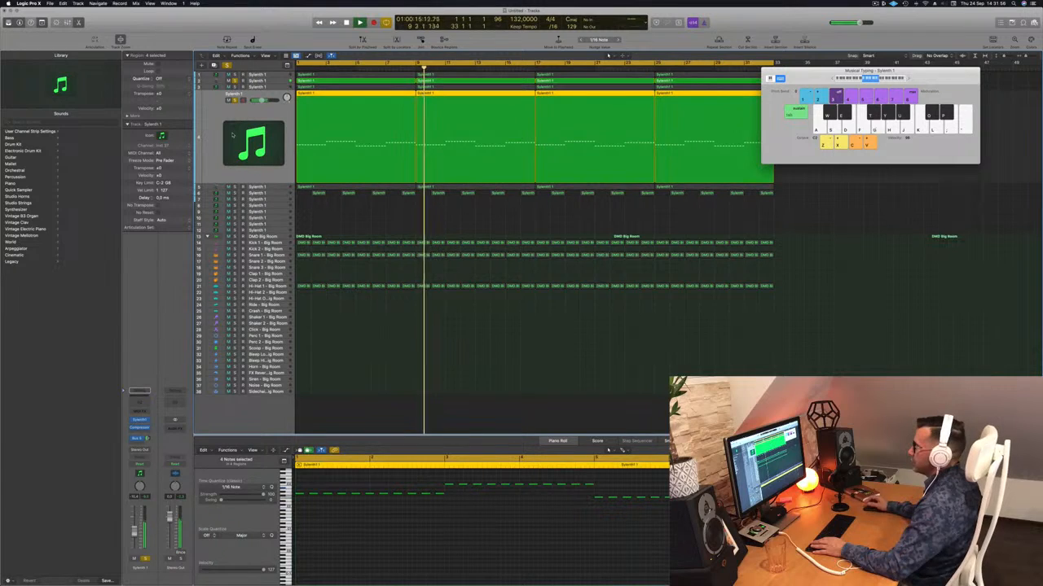
left_click(277, 187)
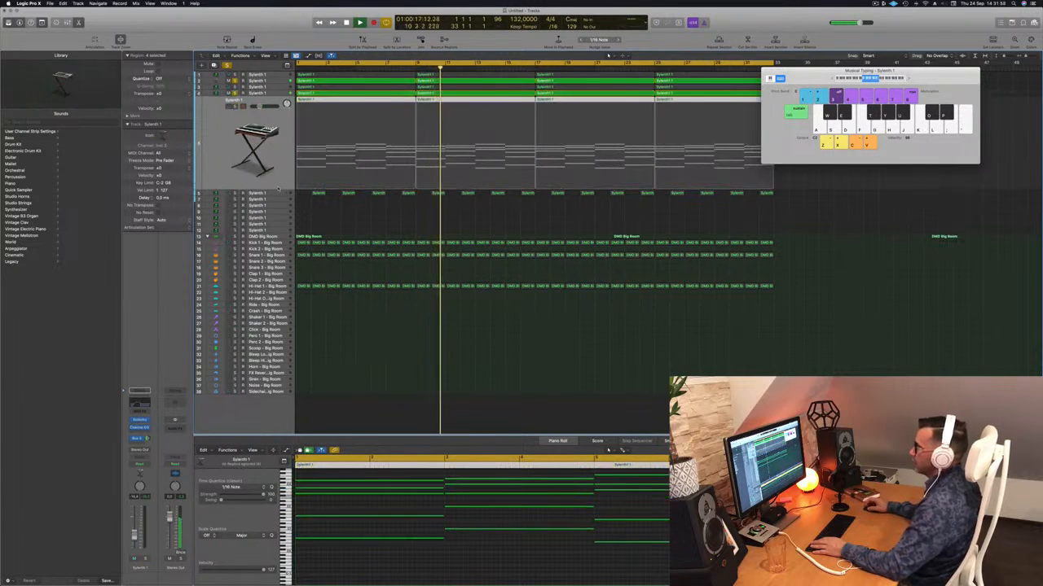
left_click(234, 107)
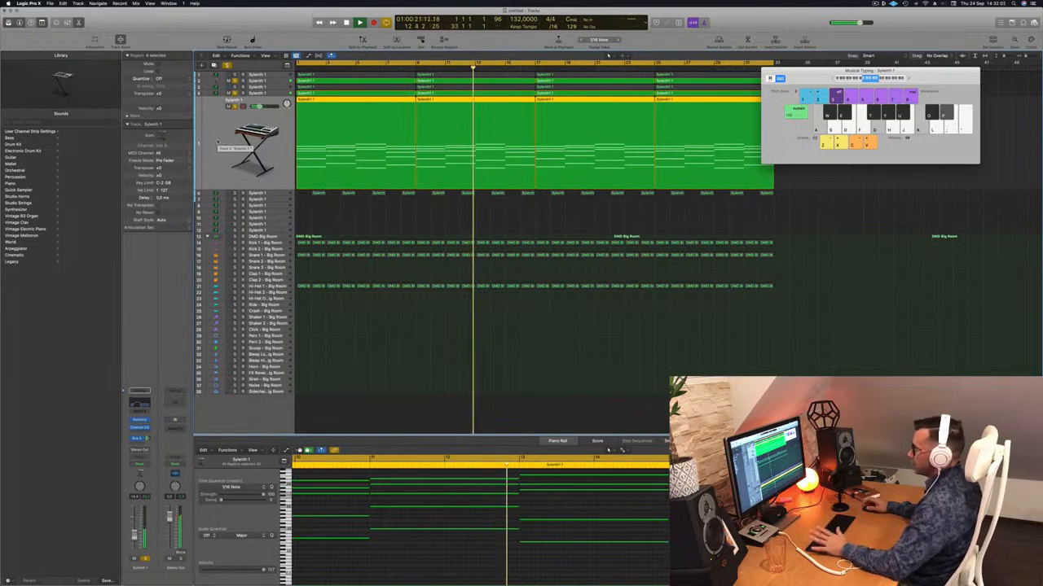
Add a Channel EQ on the Stereo Out and sweep its 48 dB/Oct low-pass filter down and back to 20000 Hz
left_click(176, 399)
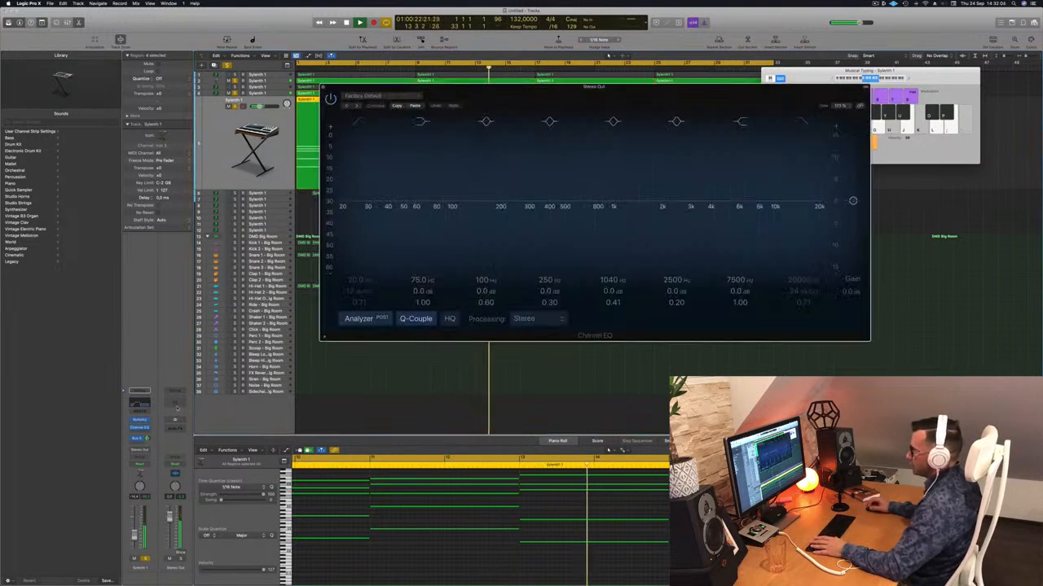
left_click_drag(635, 92, 744, 79)
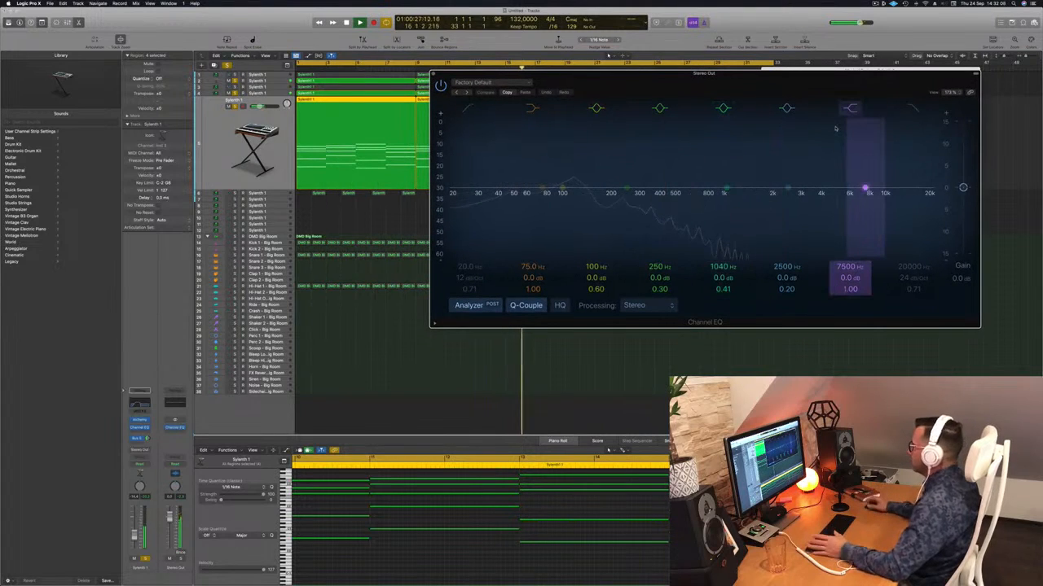
left_click(912, 109)
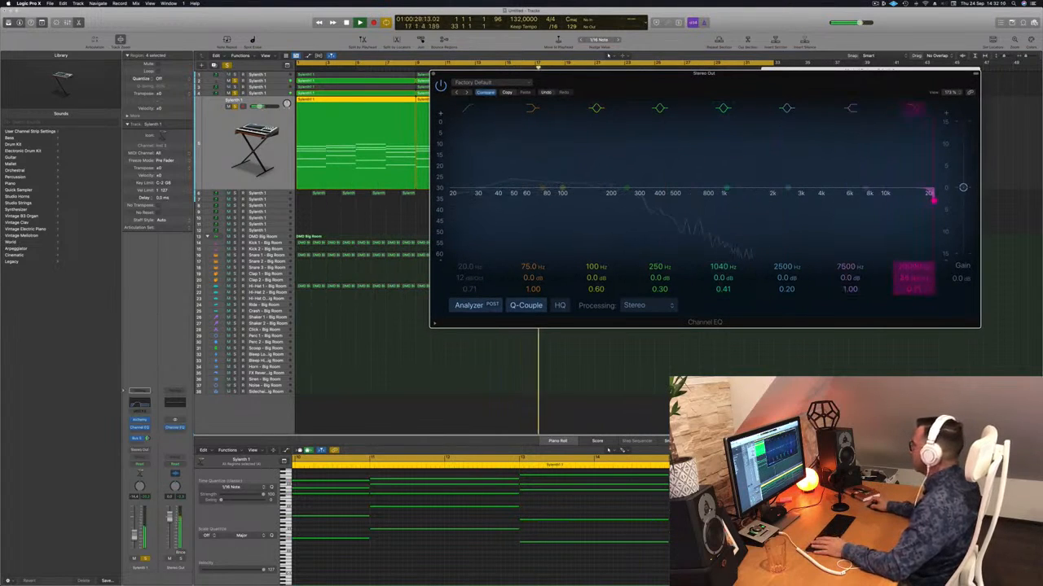
left_click_drag(933, 200, 766, 201)
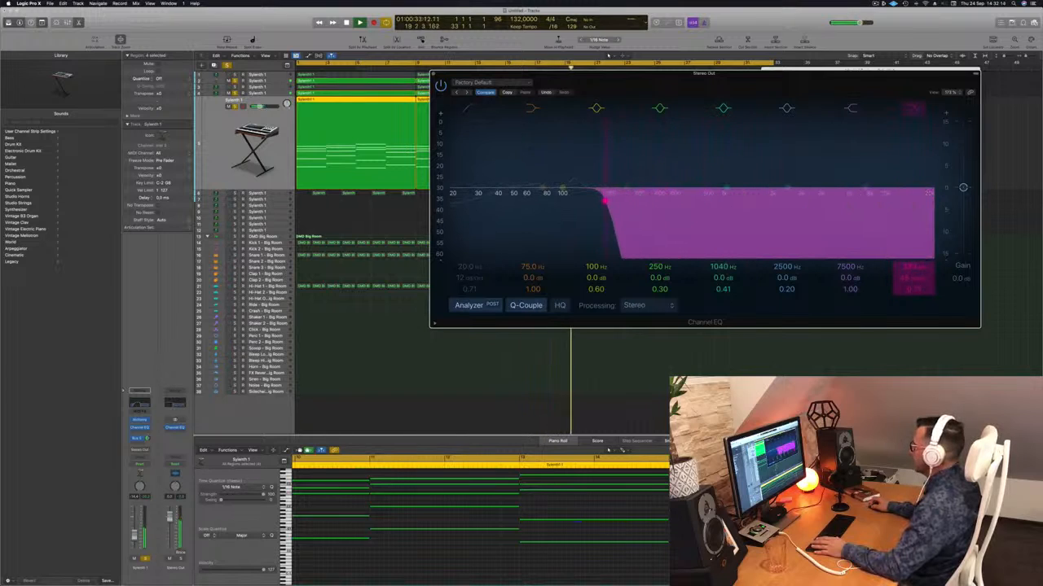
left_click_drag(569, 199, 934, 200)
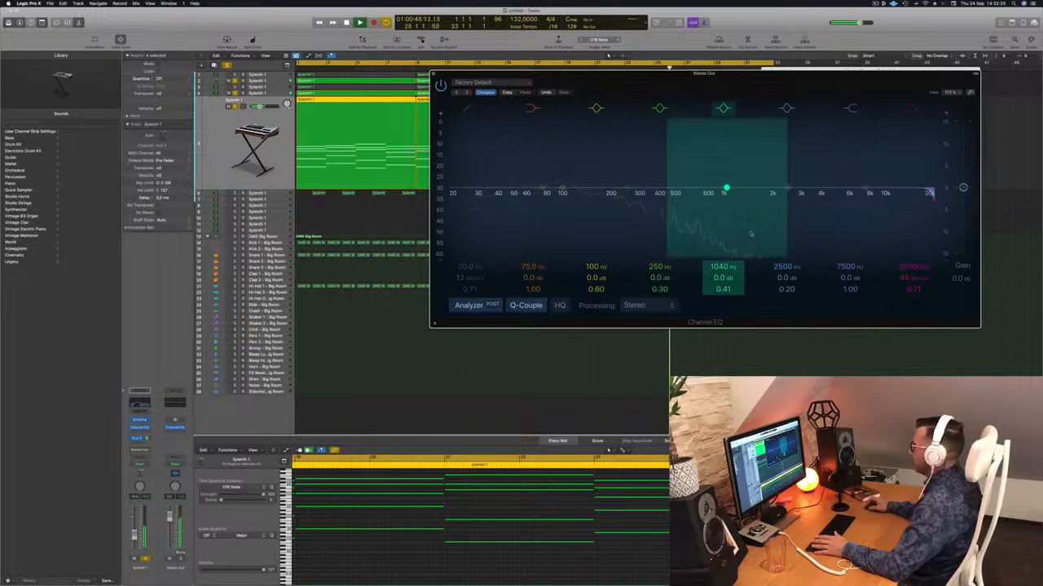
left_click(434, 74)
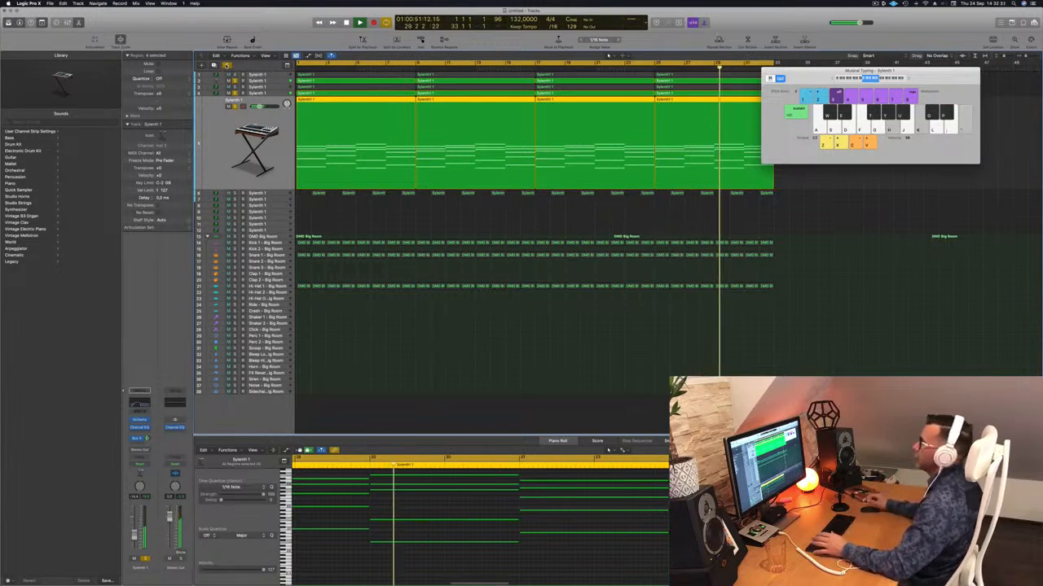
Clear all track solos and replay the full loop briefly from the start
left_click(227, 66)
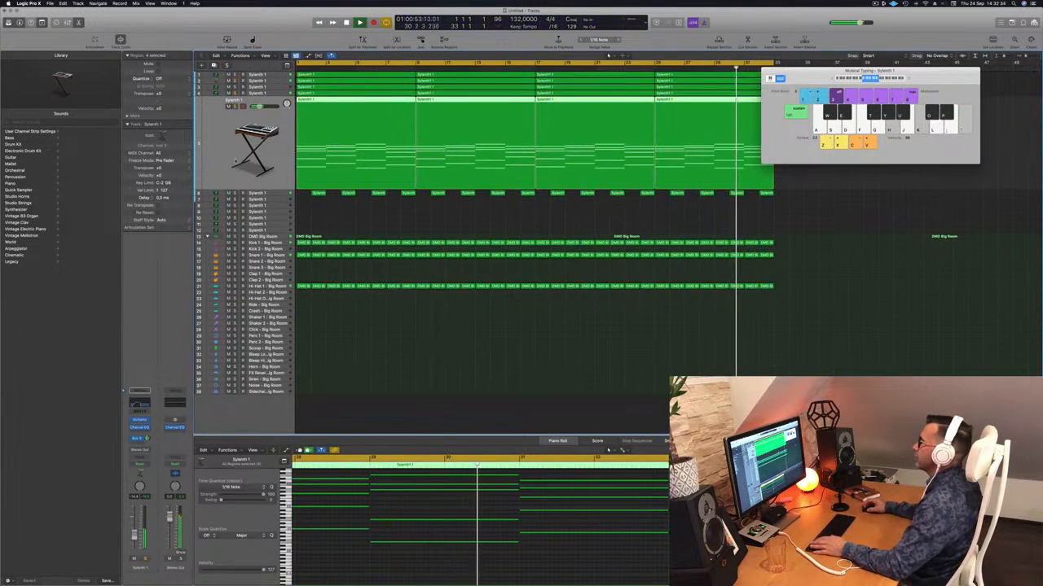
key("space")
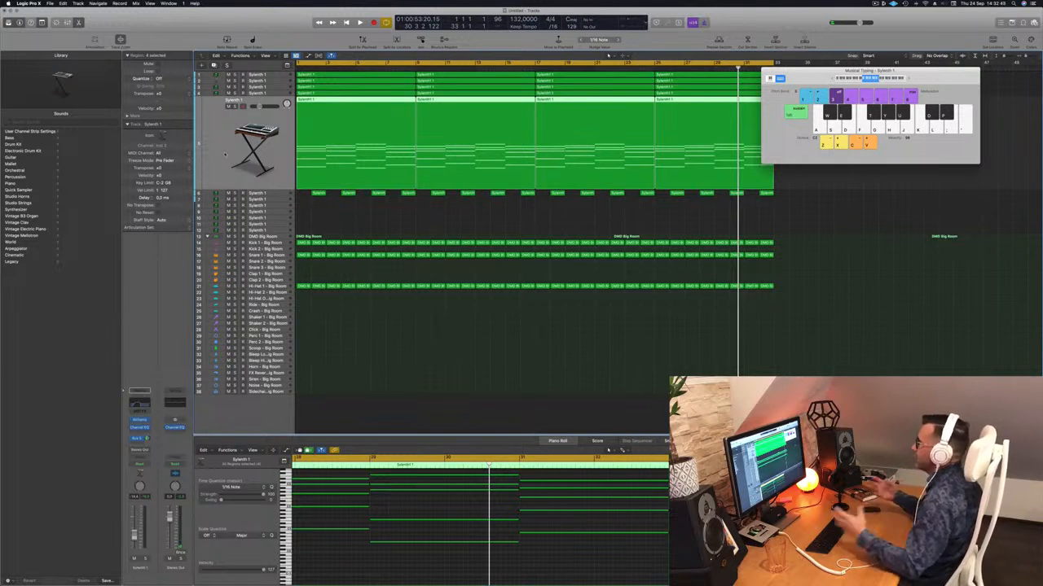
left_click(575, 333)
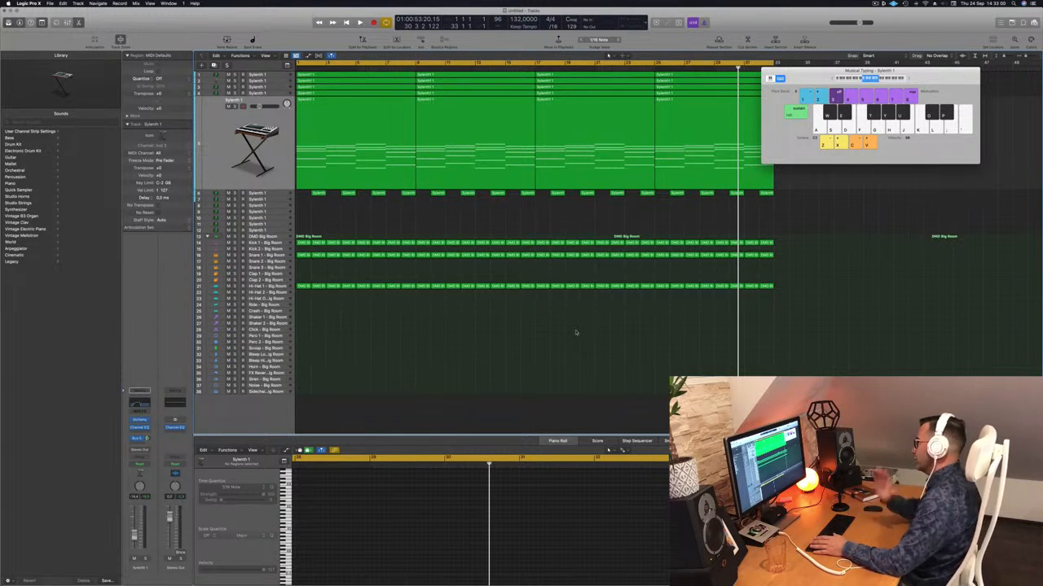
key("Return")
key("space")
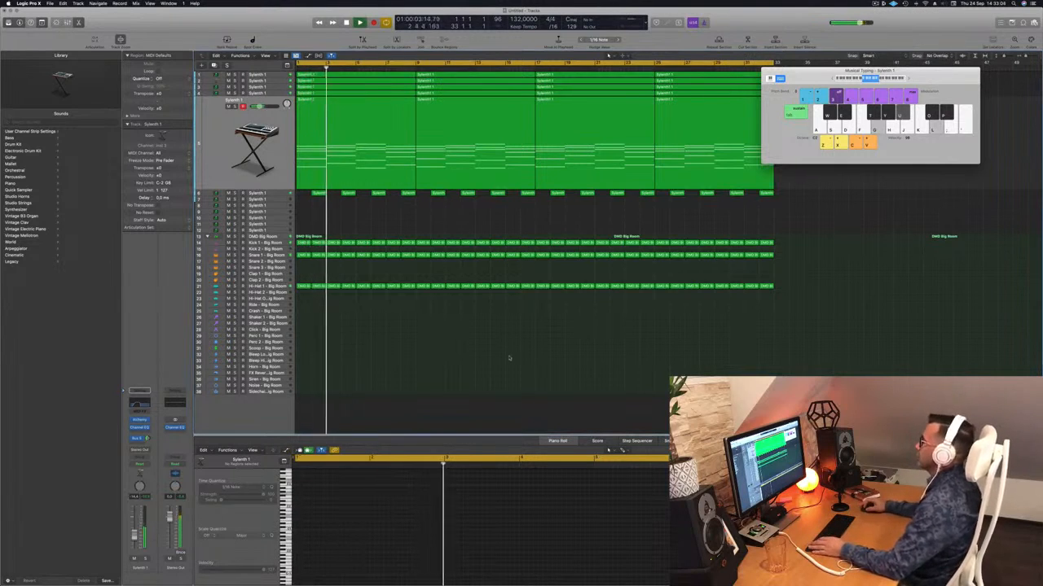
scroll(416, 336, "up", 2)
scroll(444, 233, "up", 1)
key("space")
Copy the first Hi-Hat 1 region onto the Shaker 2 track at the start of the loop
scroll(353, 345, "down", 2)
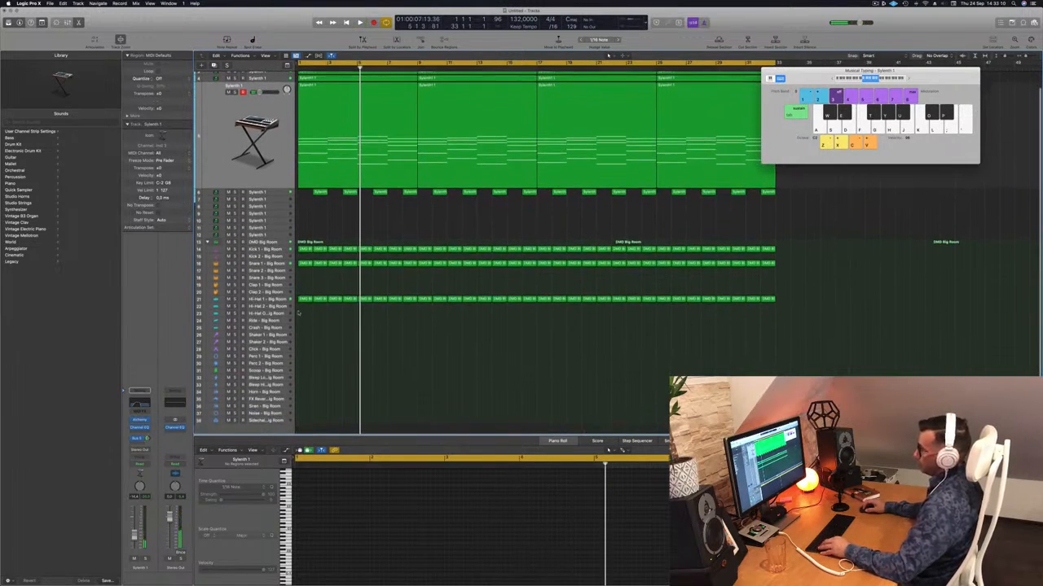
left_click(303, 299)
left_click_drag(303, 299, 304, 343)
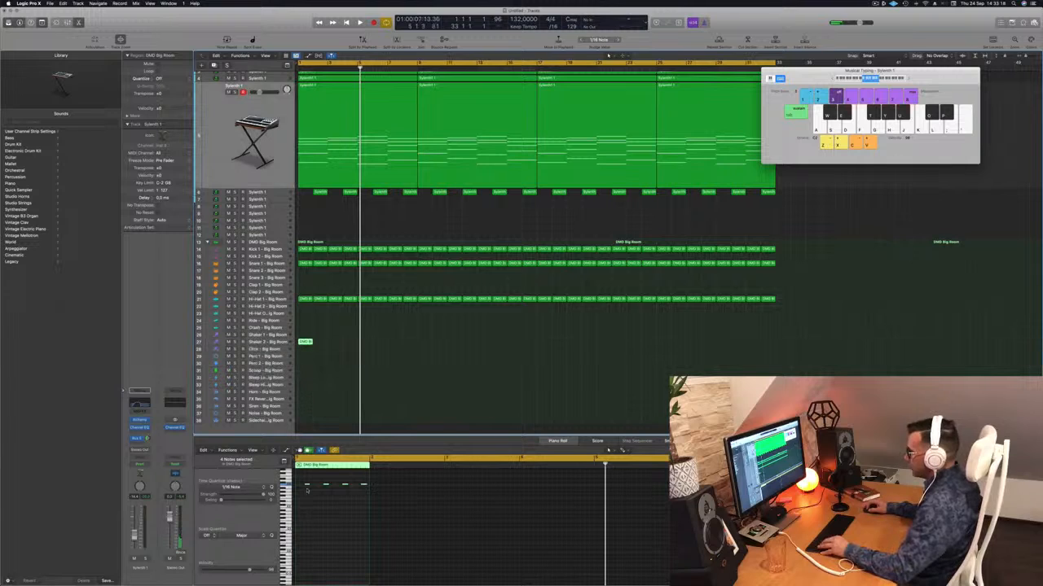
Duplicate the Shaker 2 notes into the gaps to build a continuous sixteenth-note pattern across the bar, and play it
mouse_move(303, 482)
left_mouse_down()
mouse_move(362, 494)
mouse_move(298, 487)
left_mouse_up()
scroll(312, 497, "right", 5)
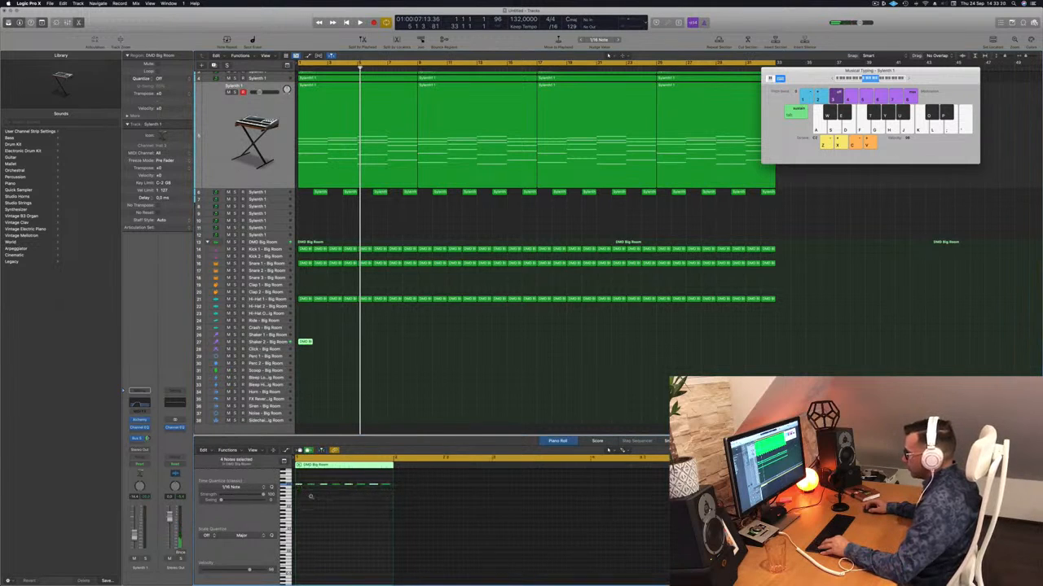
key("super+a")
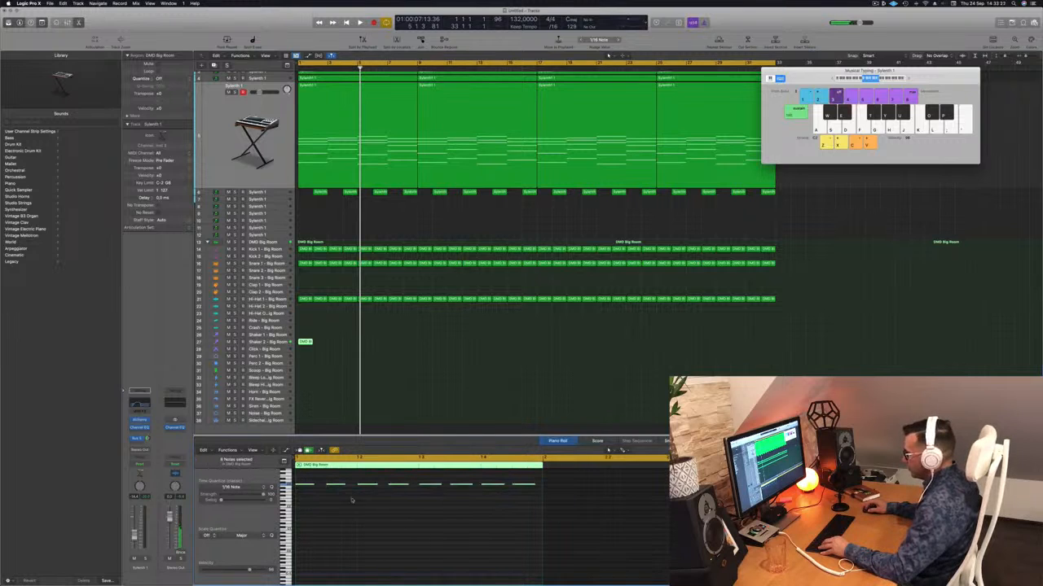
left_click_drag(312, 484, 316, 491)
key("space")
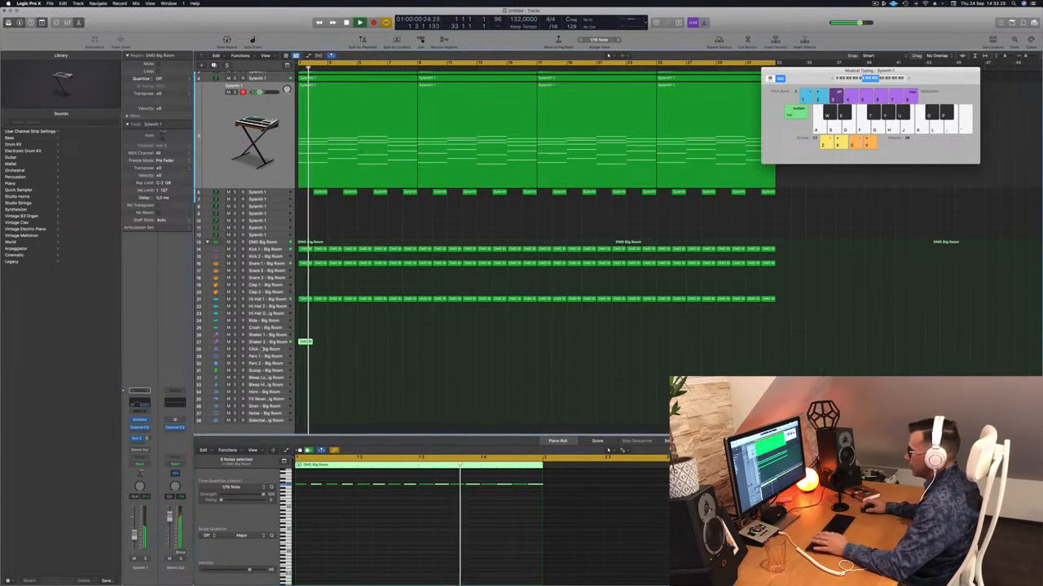
Stop playback and copy the Shaker 2 region from bar 1 to bar 2
left_click(263, 344)
key("space")
left_click_drag(306, 243, 324, 249)
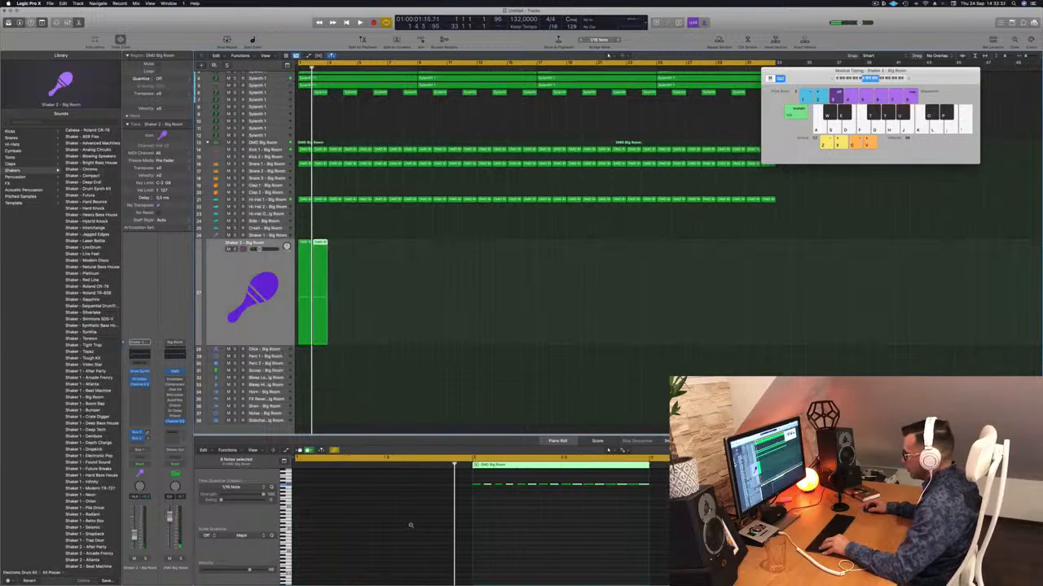
Examine the note pattern of the two Shaker 2 regions up close in the Piano Roll
scroll(422, 522, "up", 2)
left_click(338, 506, "ctrl+alt")
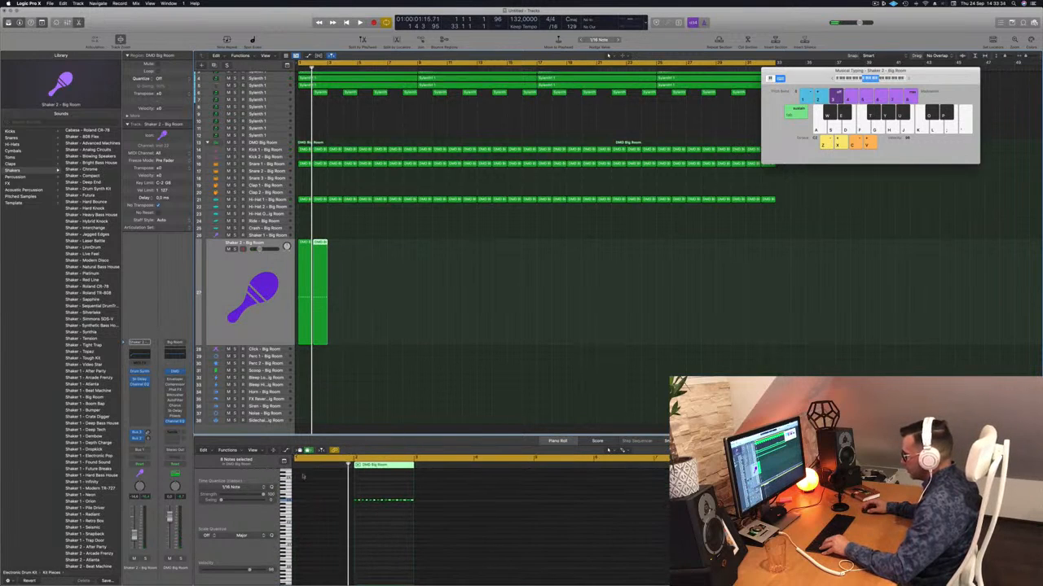
left_click(305, 491, "ctrl+alt")
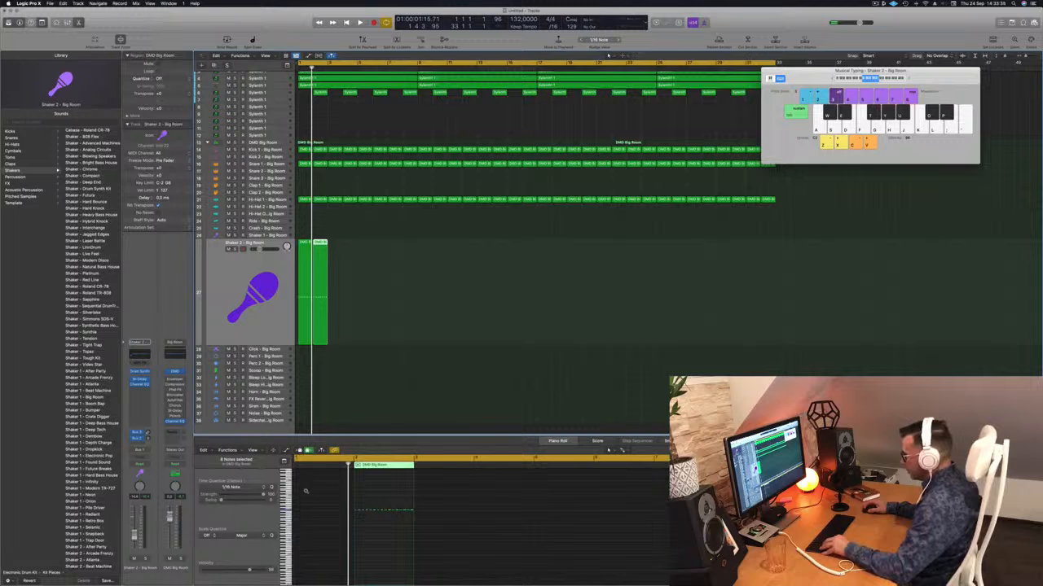
scroll(308, 492, "up", 5)
left_click(316, 491)
scroll(321, 491, "left", 6)
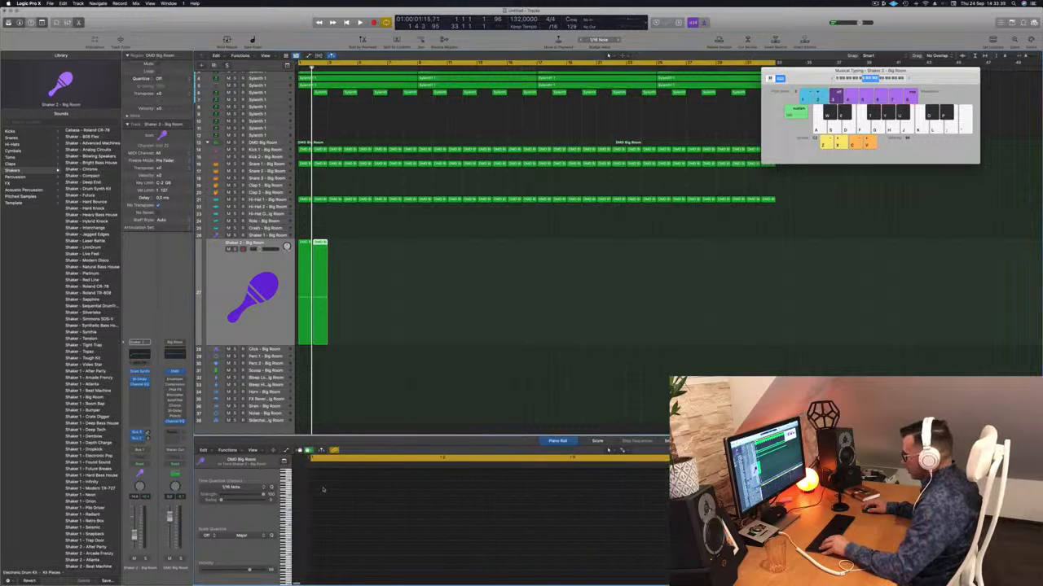
left_click(333, 232)
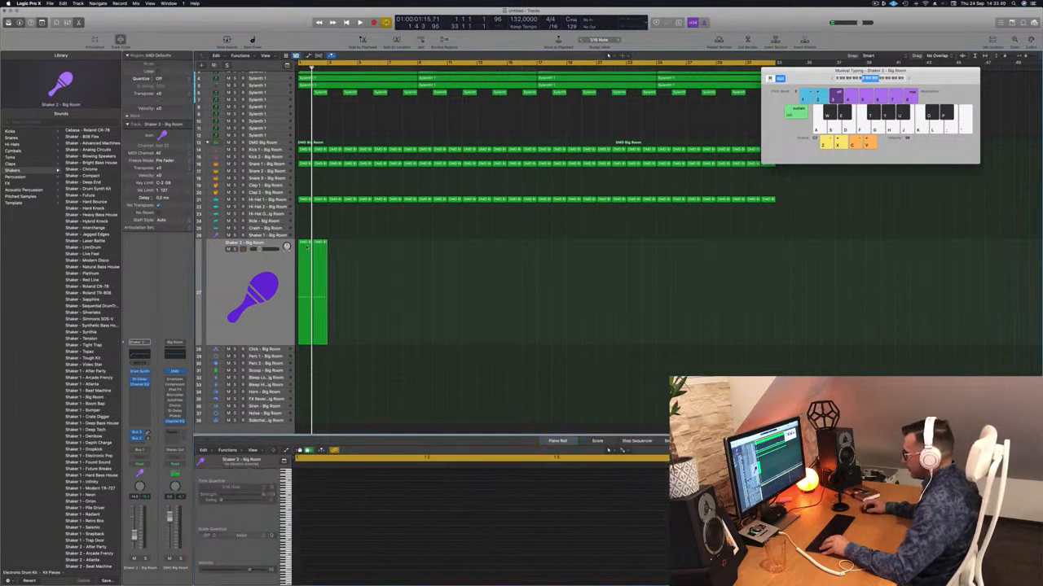
left_click(308, 246)
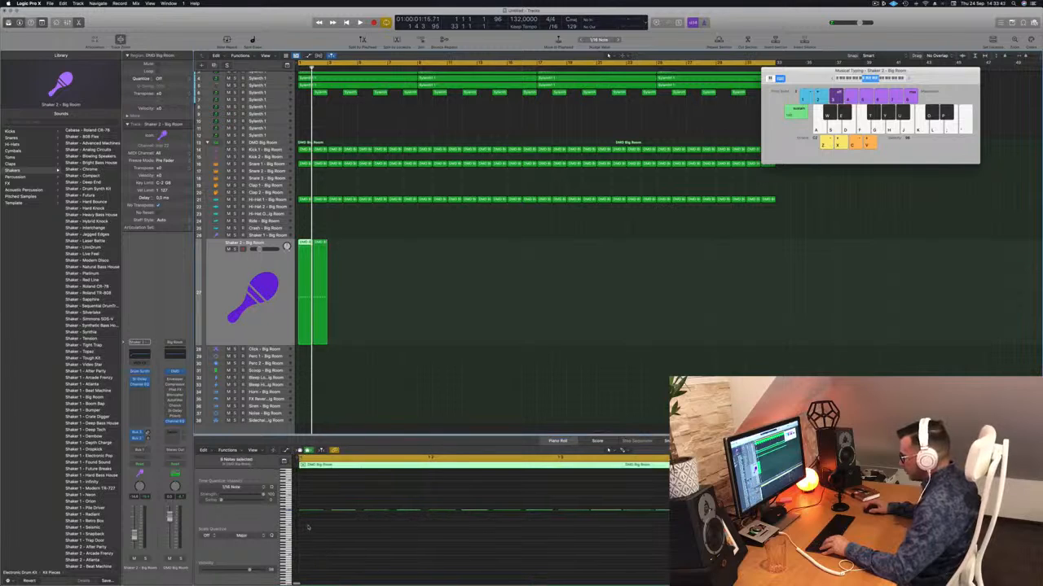
left_click(341, 251)
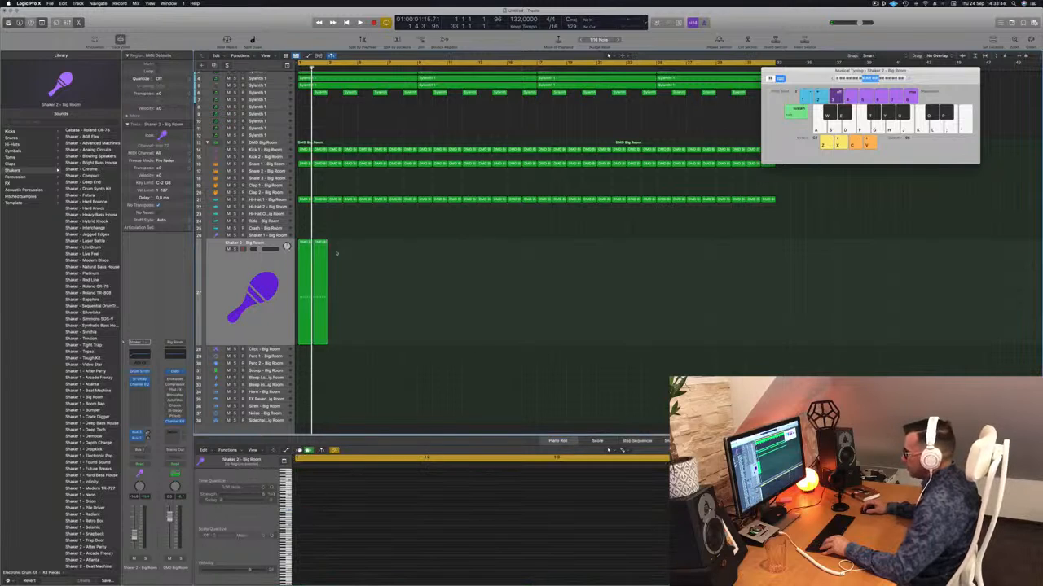
left_click(304, 244)
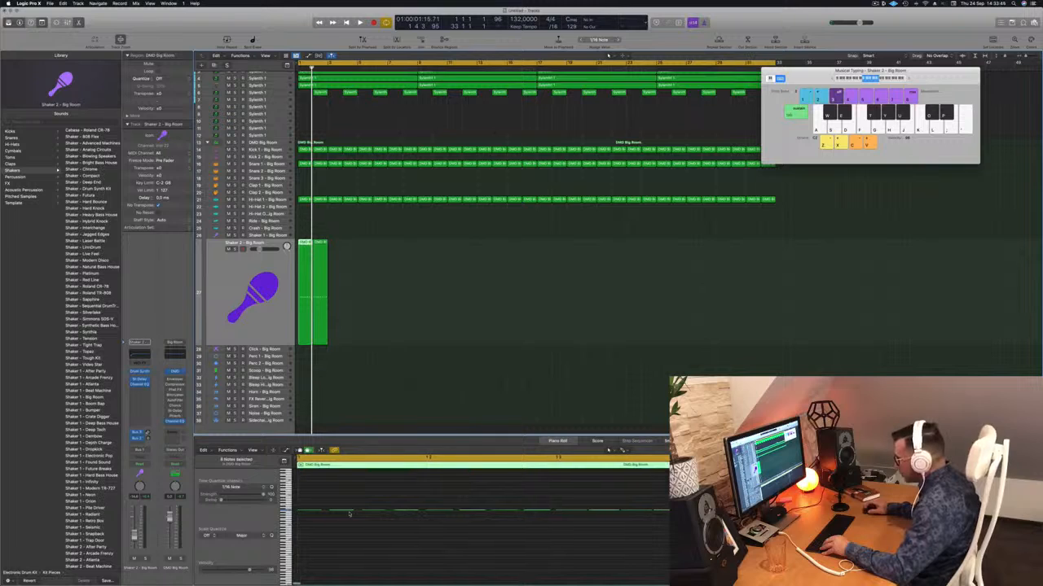
scroll(347, 514, "up", 3)
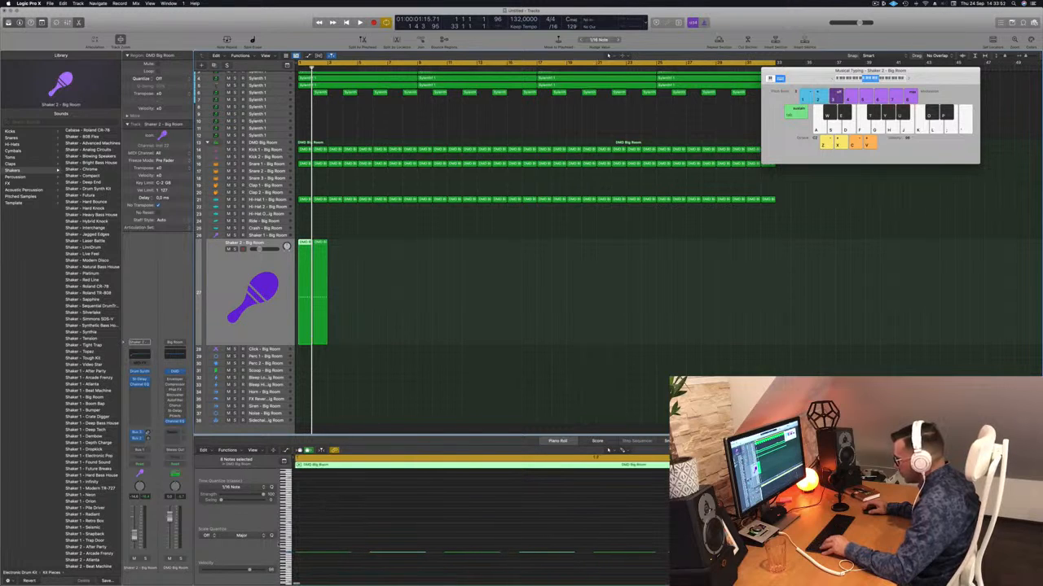
Play the loop from the start to hear the two-bar shaker pattern against the other parts
left_click(397, 212)
left_click(309, 242)
left_click(318, 539)
key("space")
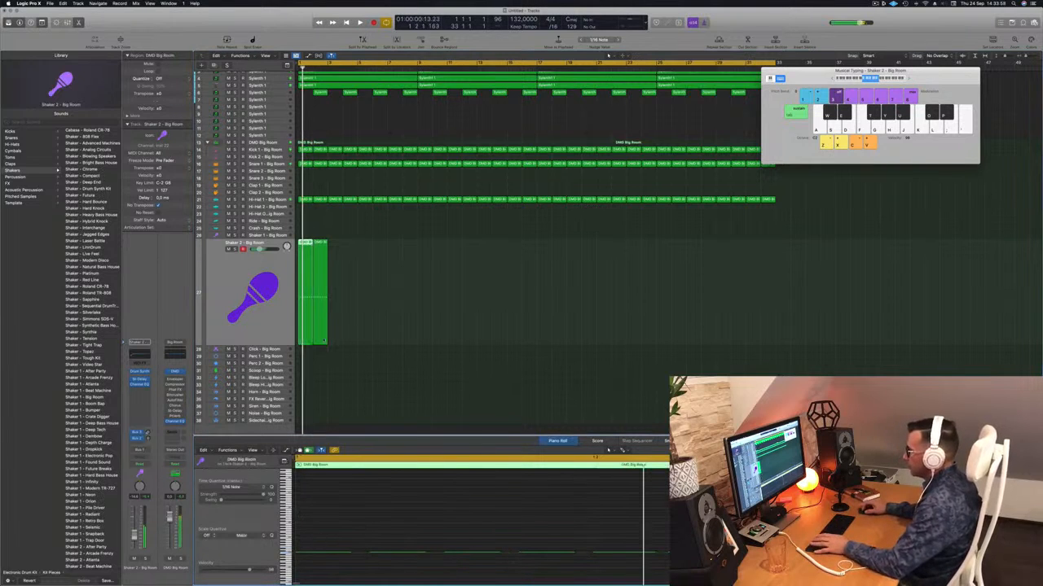
left_click(273, 334)
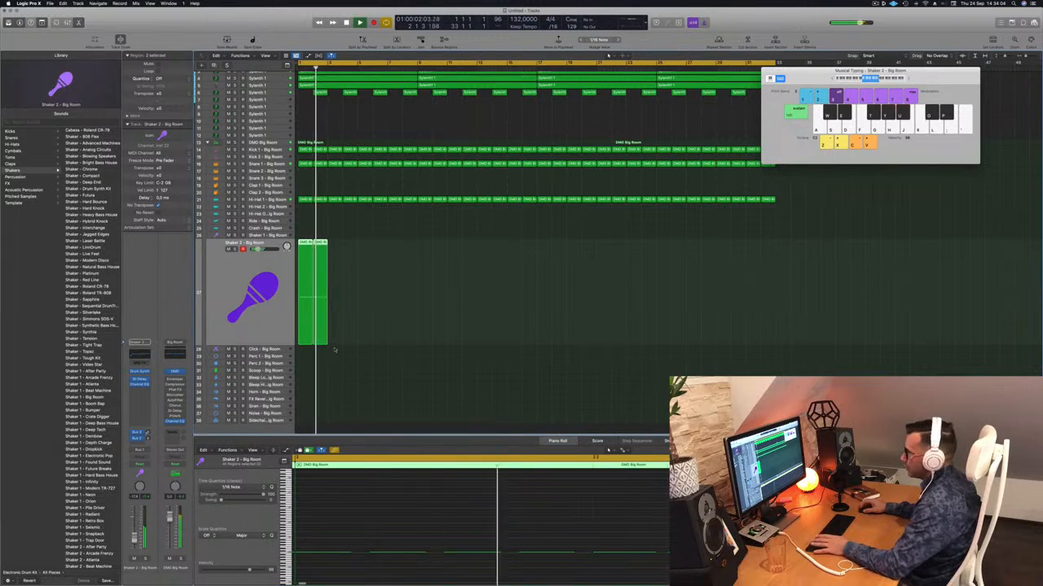
scroll(359, 260, "down", 5)
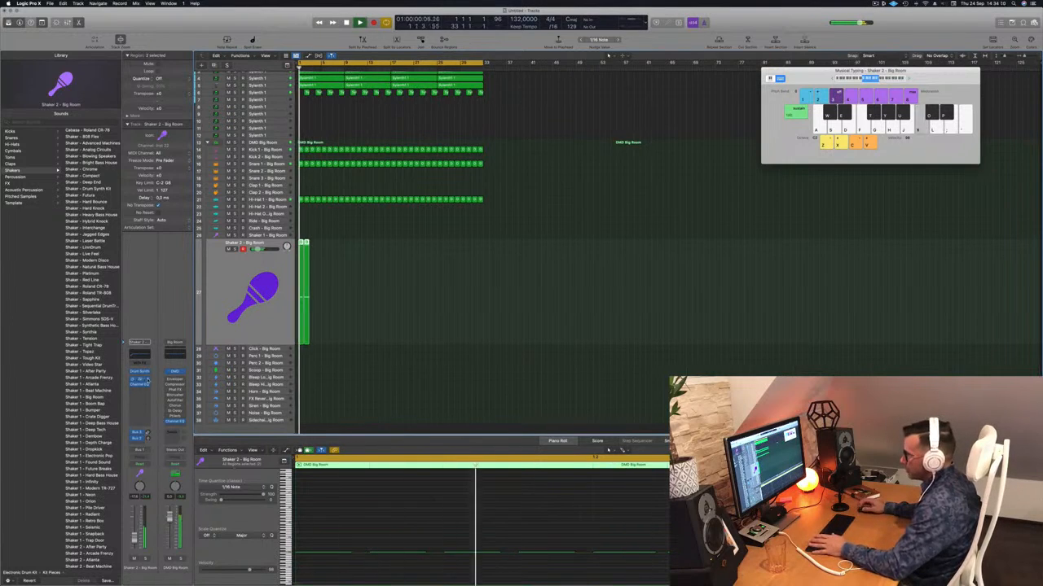
Shorten the Decay in the Shaker 2 Drum Synth and raise the track's volume slightly while replaying the loop
left_click(141, 372)
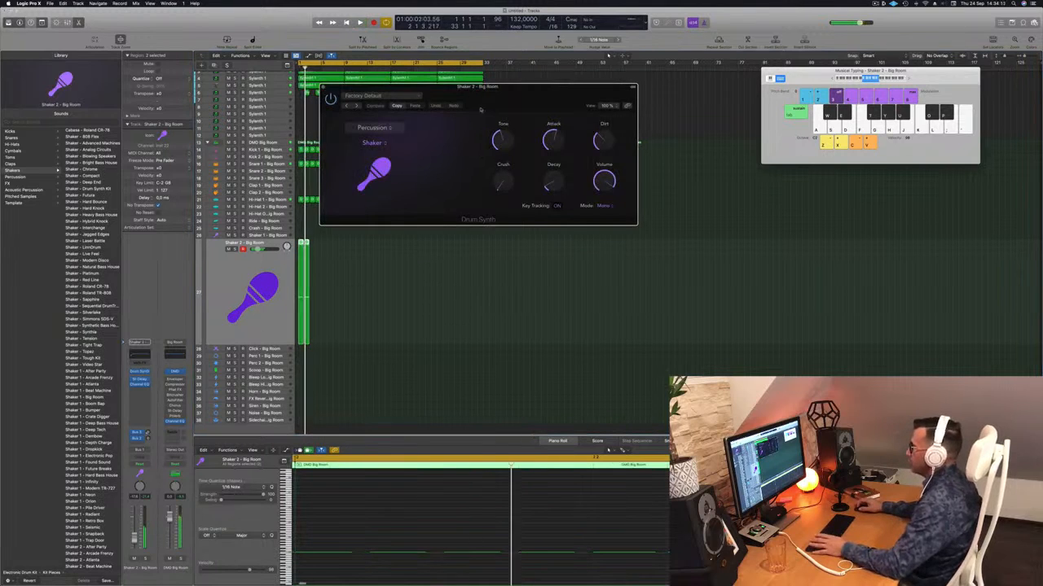
key("space")
left_click_drag(514, 113, 570, 176)
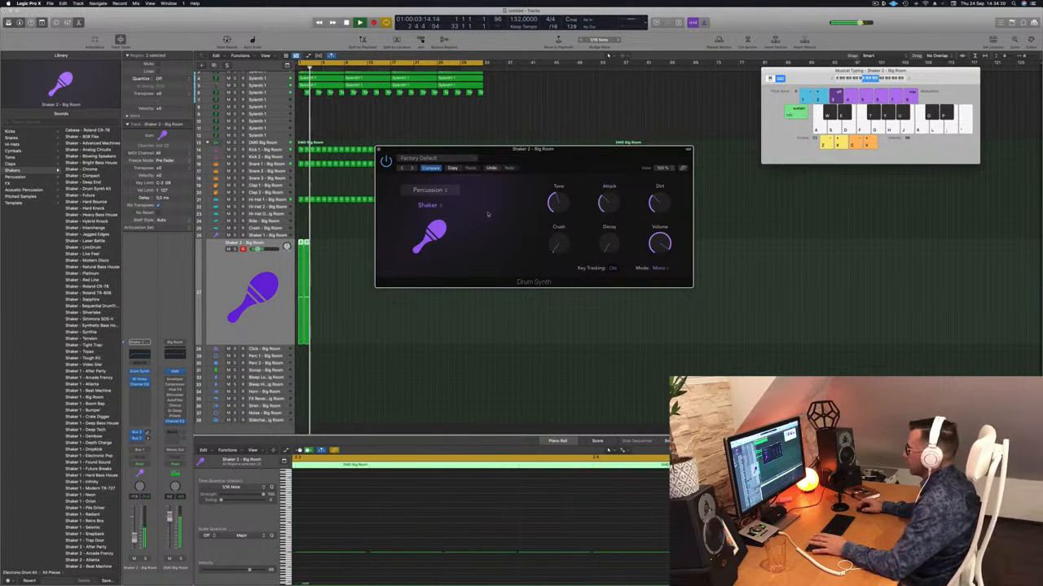
left_click_drag(136, 539, 136, 535)
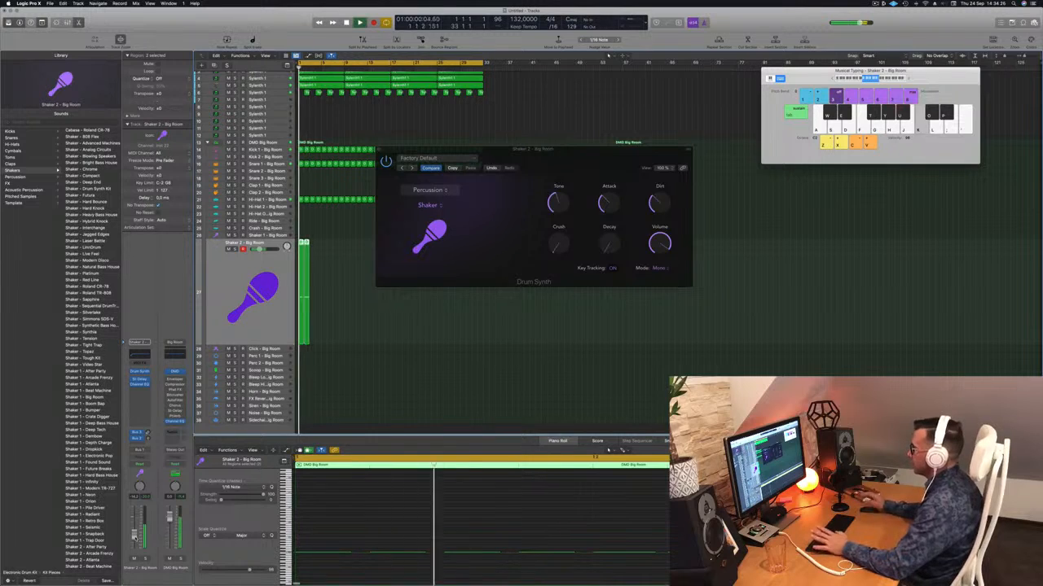
left_click_drag(604, 160, 591, 161)
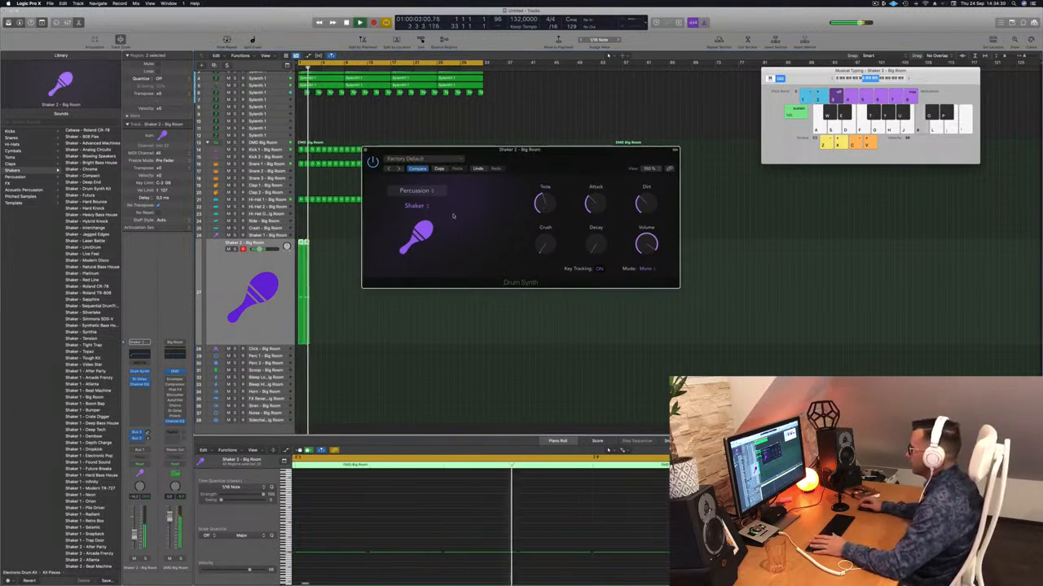
key("Return")
left_click_drag(565, 154, 714, 119)
key("Return")
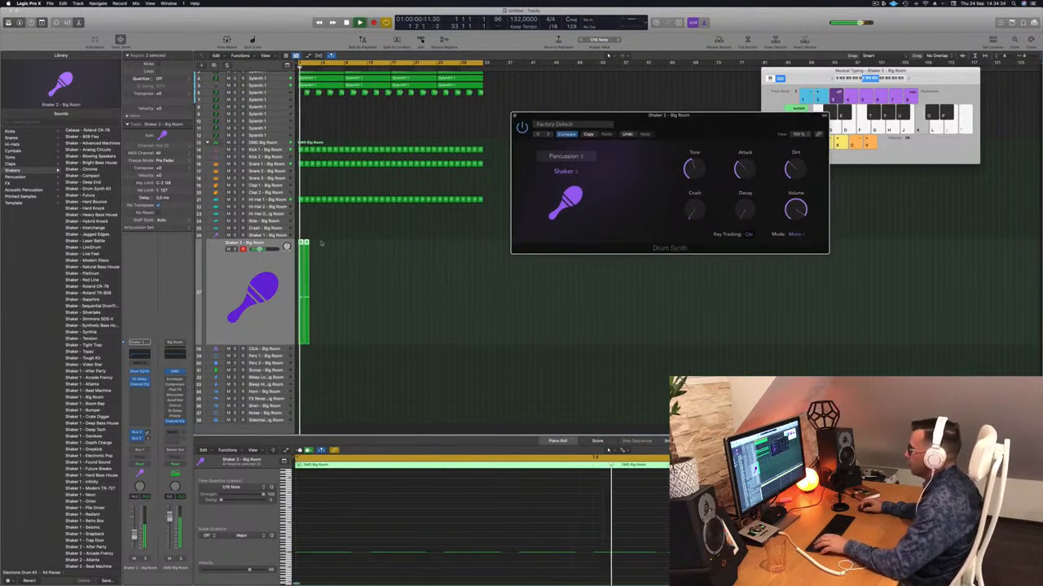
Copy the Shaker 2 regions along the track until they fill the whole 32-bar loop
mouse_move(303, 242)
left_mouse_down()
mouse_move(390, 250)
mouse_move(303, 248)
left_mouse_up()
left_click(349, 248)
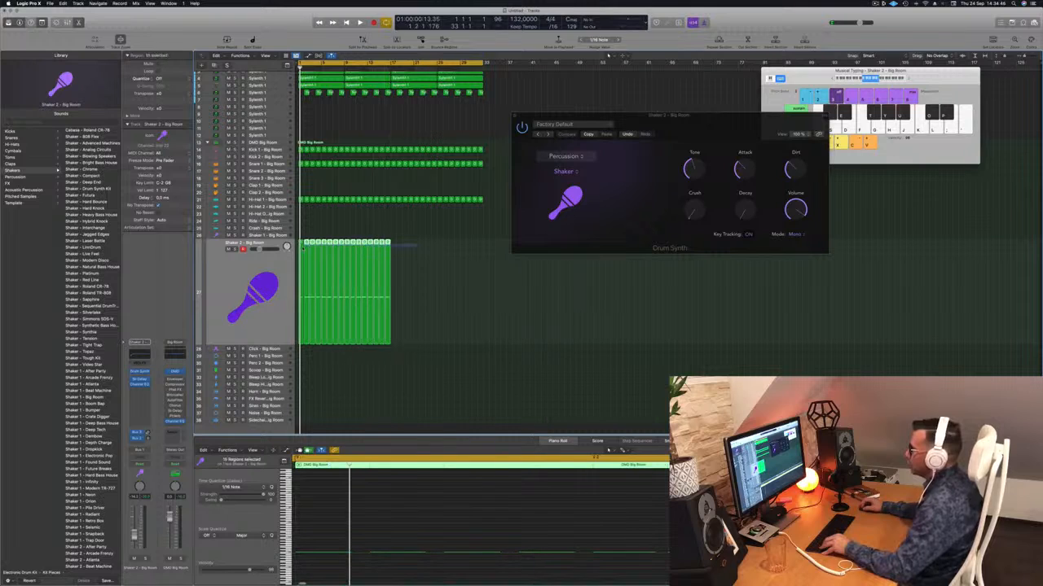
left_click_drag(388, 246, 479, 247)
left_click(479, 230)
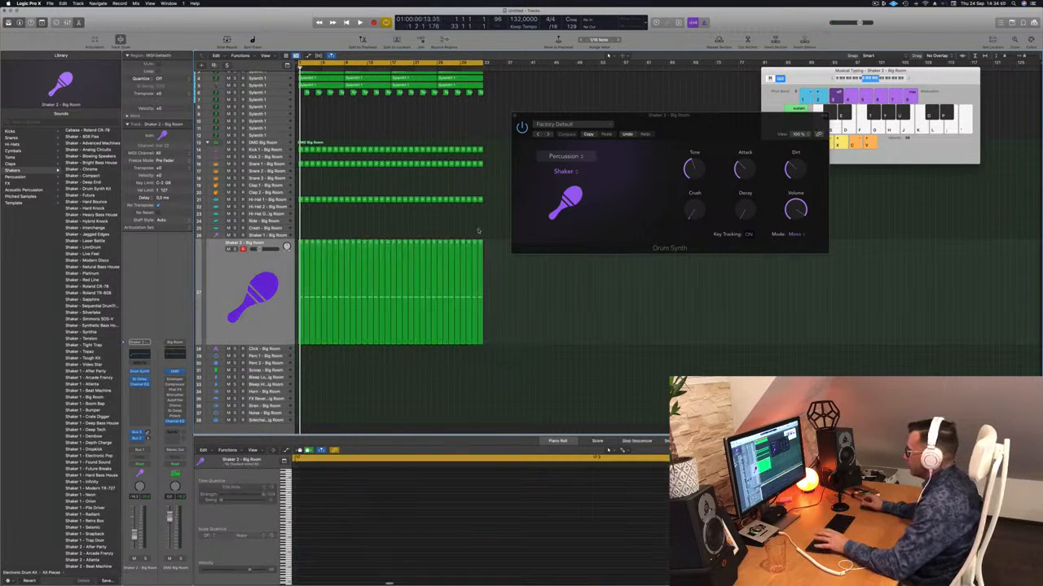
Raise the shaker's Drum Synth Decay to about 12% while the loop plays
key("space")
left_click_drag(706, 124, 501, 167)
left_click_drag(537, 213, 541, 216)
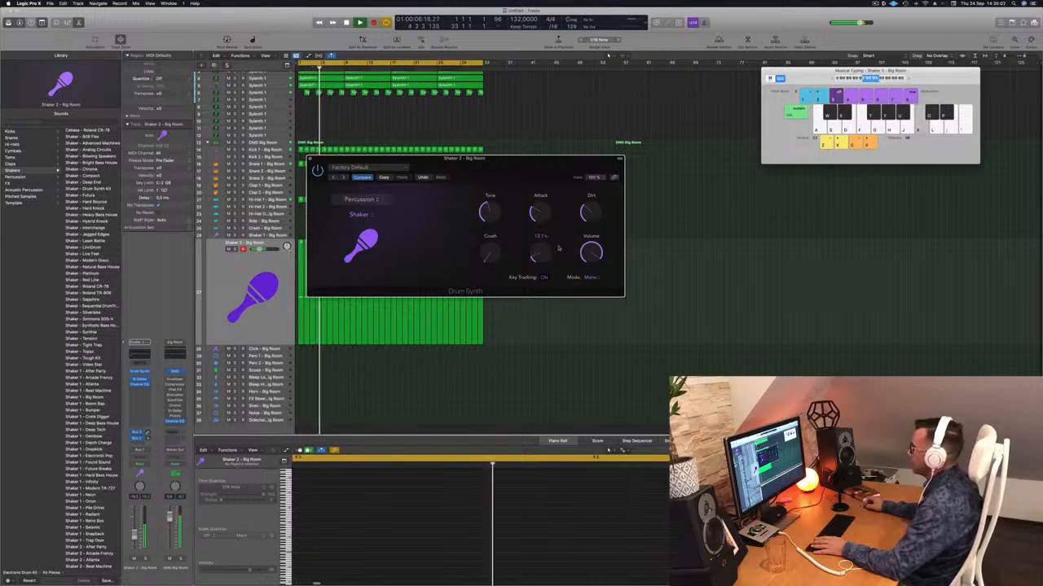
left_click_drag(545, 159, 663, 133)
Replay the loop, lower the Shaker 2 volume slightly, and close the Drum Synth window
key("space")
key("space")
left_click(138, 538)
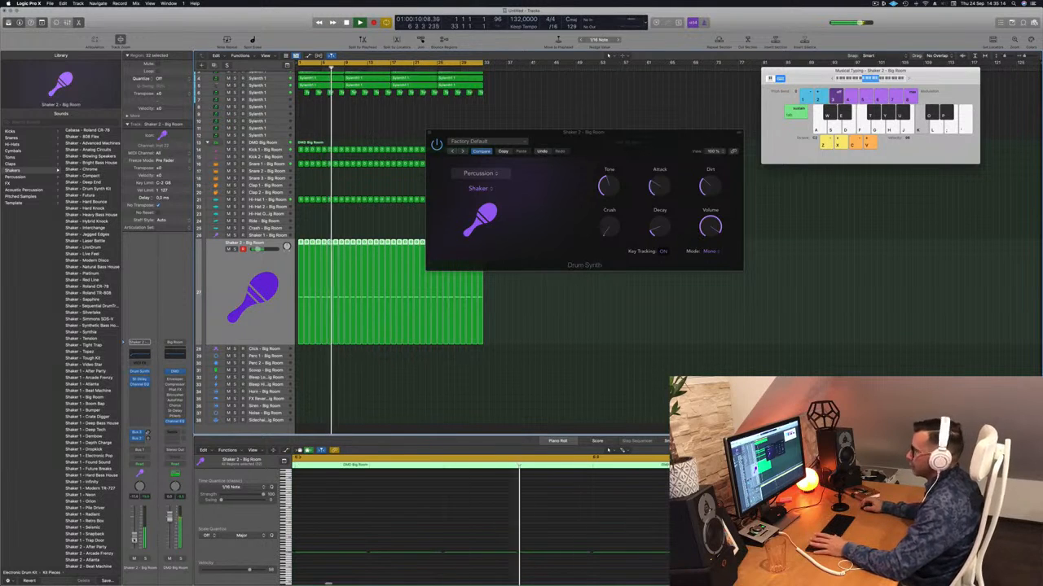
left_click_drag(444, 132, 396, 131)
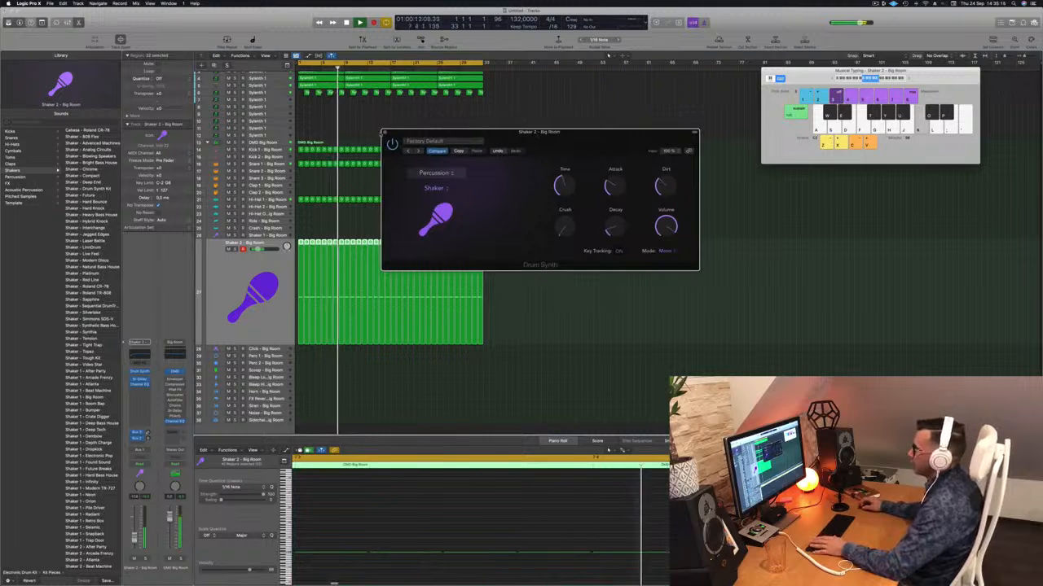
left_click(382, 131)
Replay the loop briefly, and copy the Snare 1 region at bar 4 onto the Snare 3 track
key("space")
key("space")
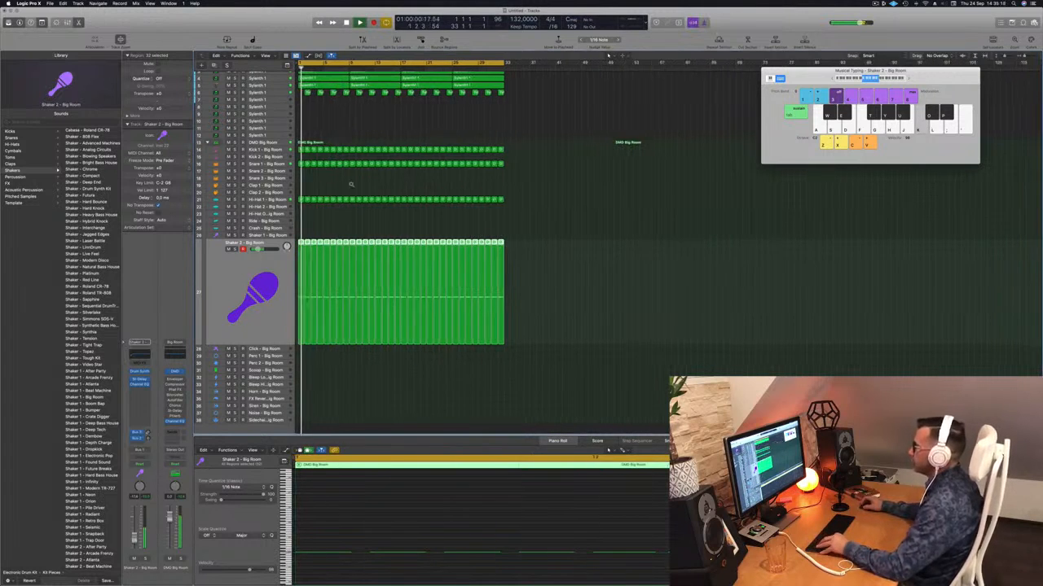
key("super+Right")
key("super+Right")
key("super+Right")
key("super+Right")
key("super+Right")
key("space")
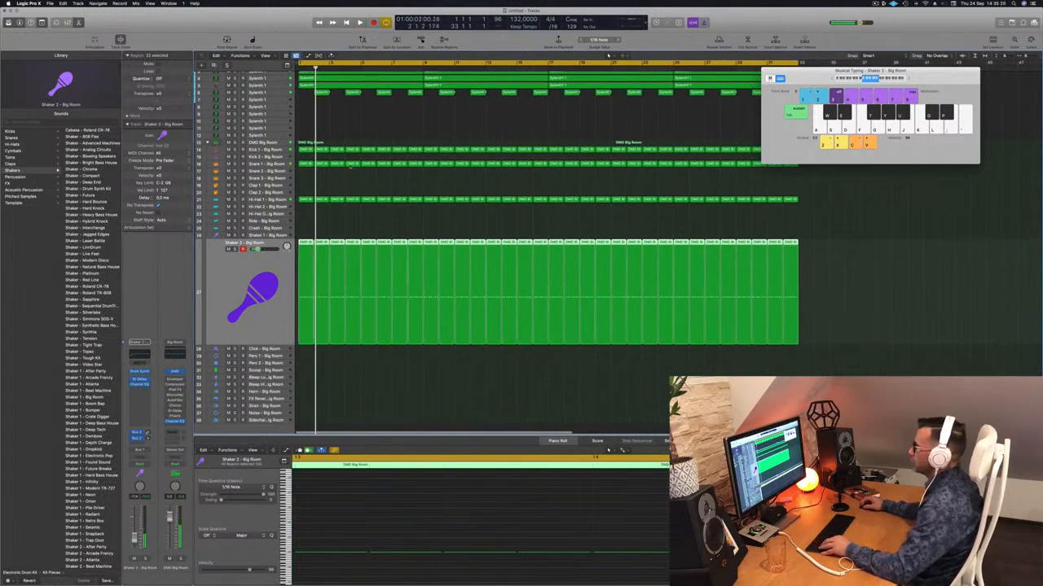
left_click_drag(357, 164, 355, 183)
Delete the beat 2 note from the Snare 3 region at bar 4, keeping only the beat 4 note
scroll(352, 570, "down", 8)
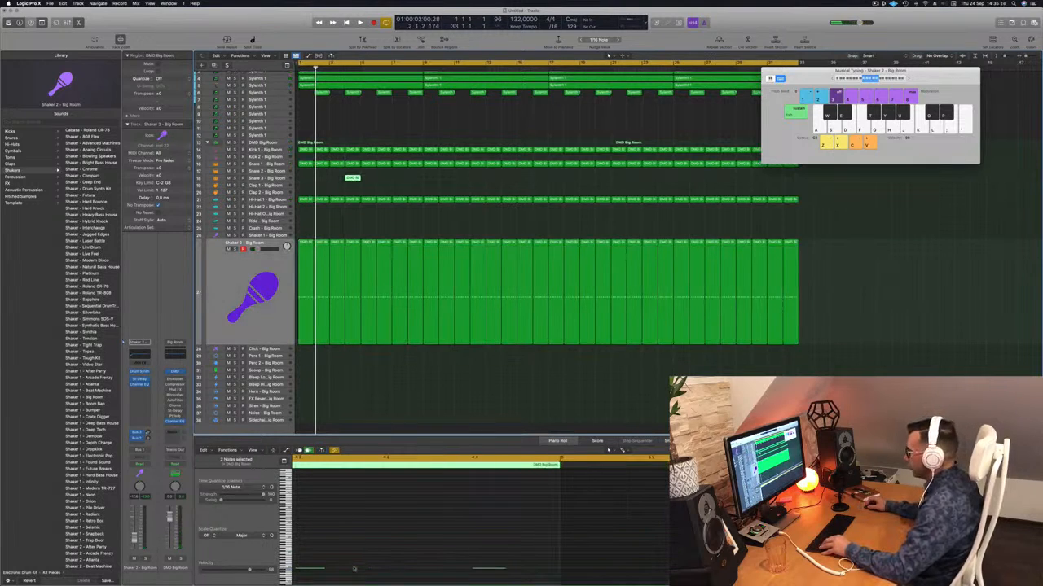
scroll(356, 566, "left", 5)
left_click_drag(522, 544, 551, 579)
left_click_drag(618, 542, 707, 577)
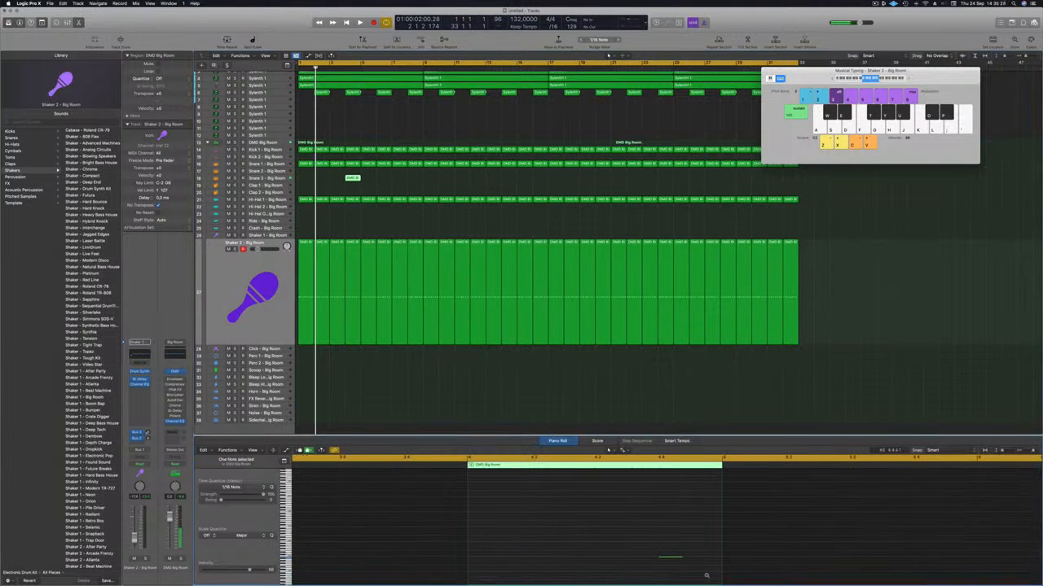
Shift the remaining Snare 3 note half a beat later and copy its region to bar 7 while the loop plays
key("space")
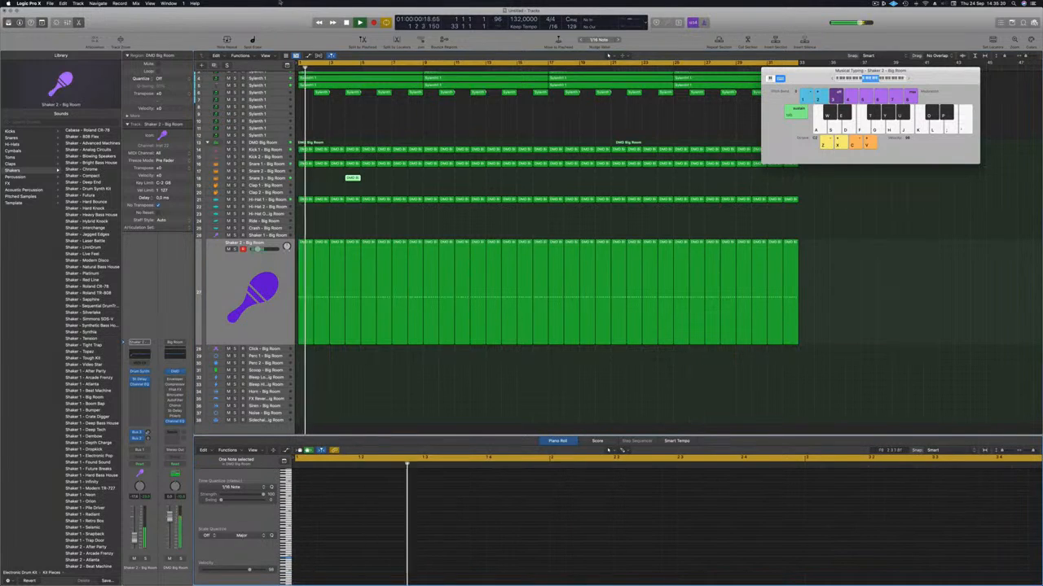
left_click_drag(351, 176, 406, 181)
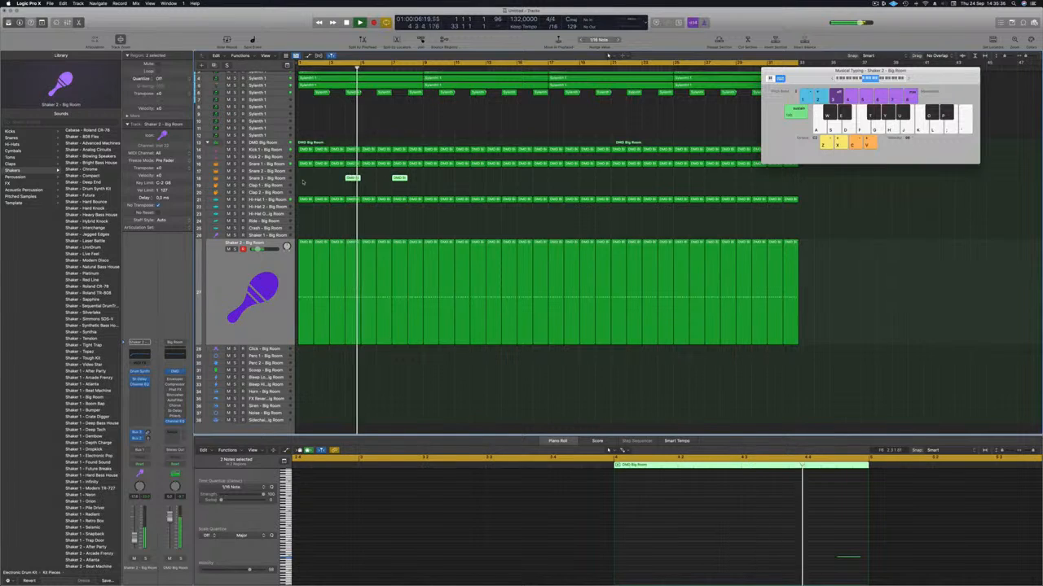
left_click_drag(399, 177, 462, 180)
key("super+z")
key("Return")
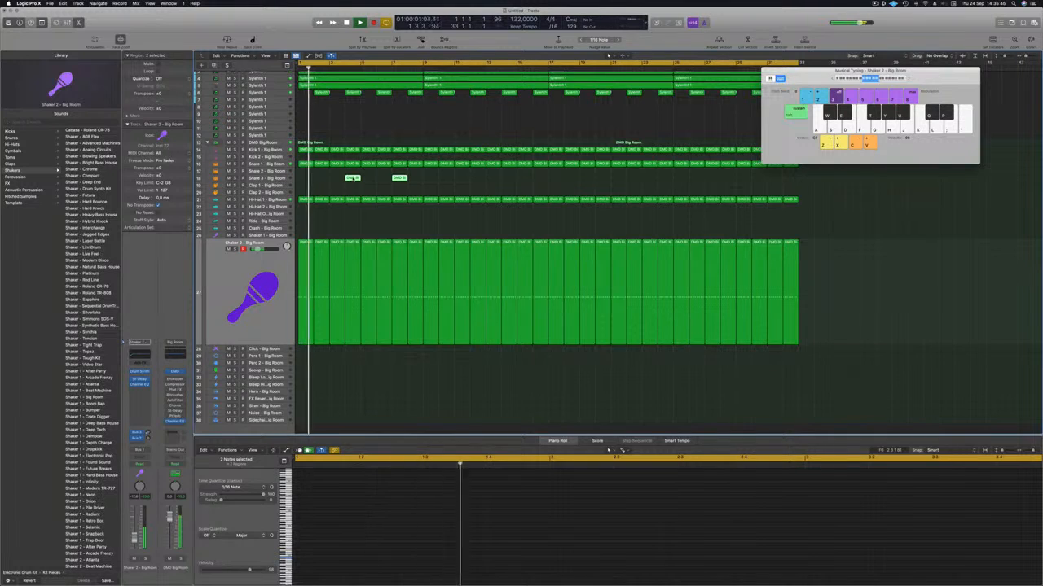
Check the Snare 3 note's placement in the Piano Roll while the loop plays, and restart playback from bar 1
key("e")
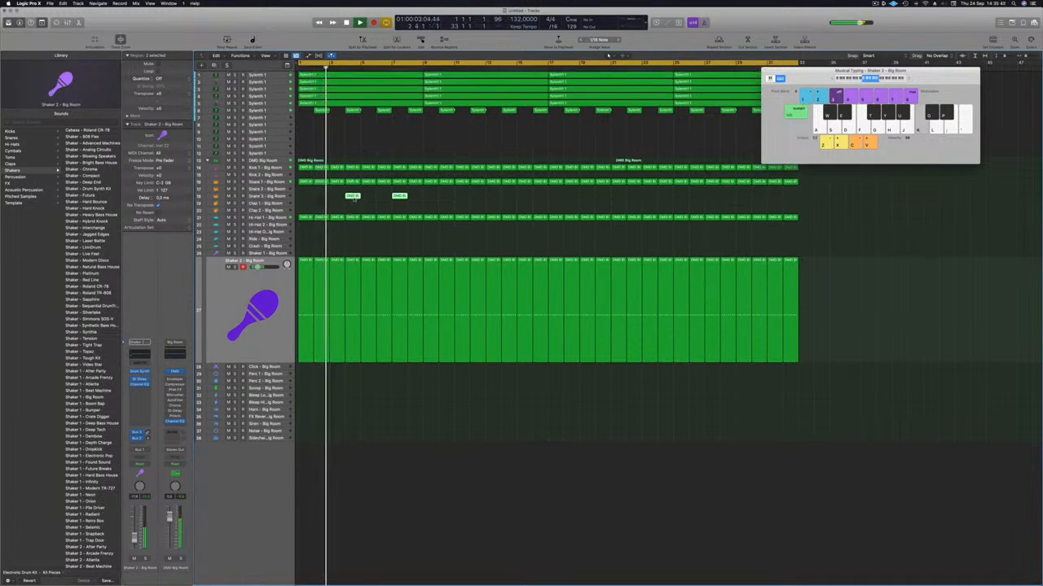
key("e")
key("super+Left")
scroll(359, 535, "left", 3)
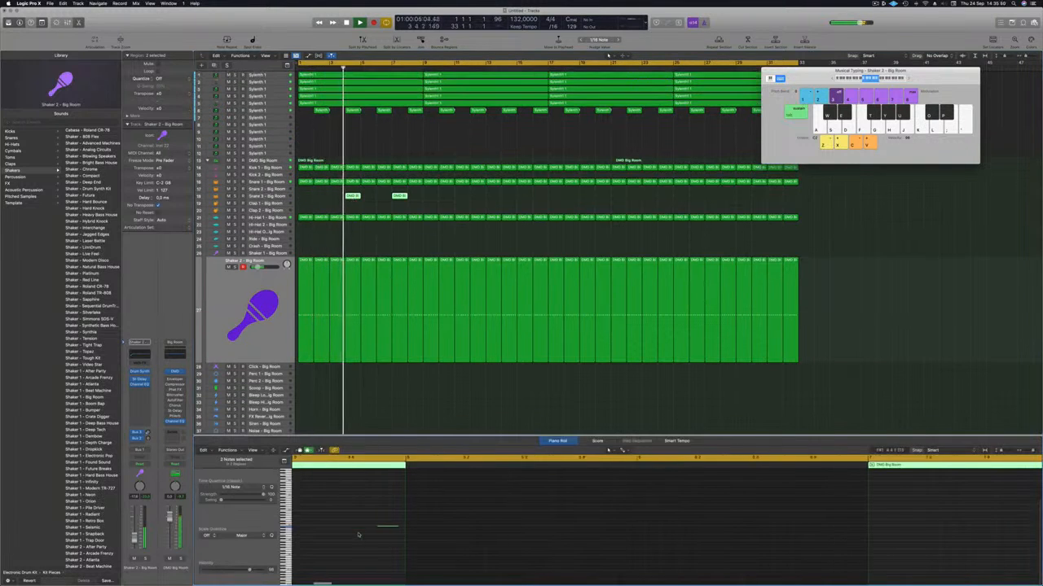
left_click(397, 523)
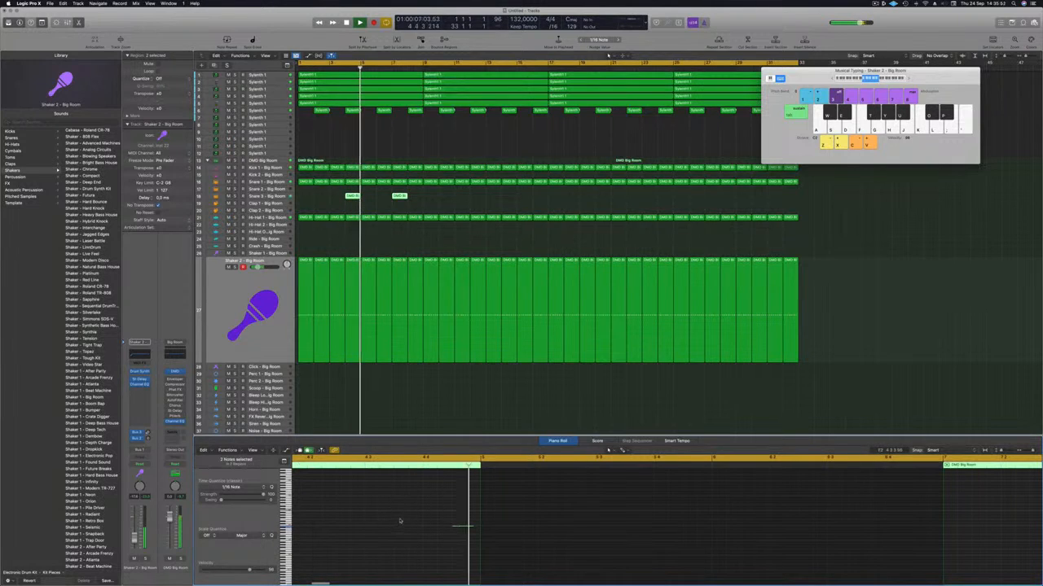
key("super+a")
key("Return")
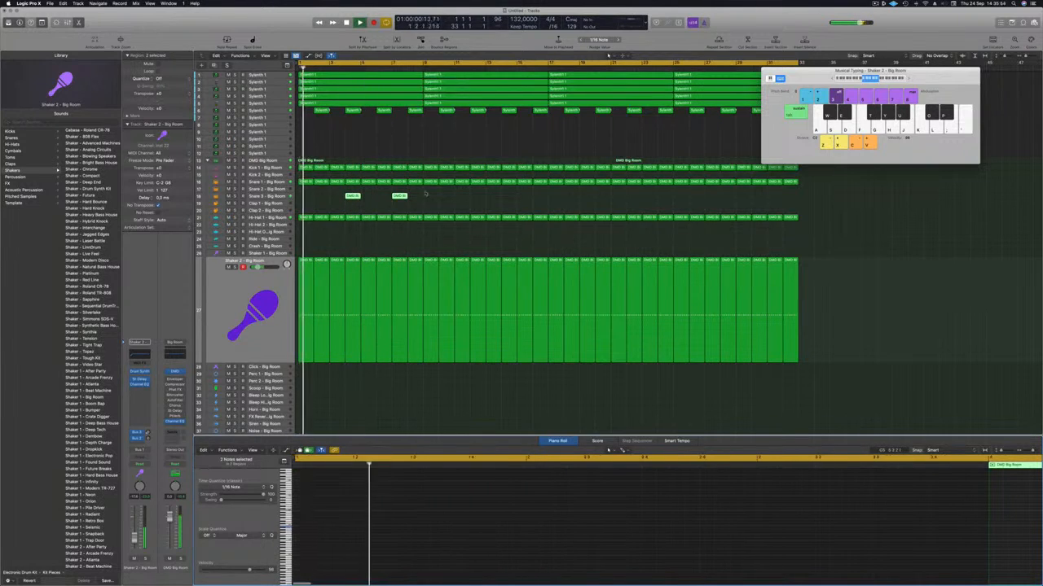
Copy the Snare 3 regions across the loop every three bars up to bar 31, removing any excess copies
left_click_drag(352, 197, 449, 199)
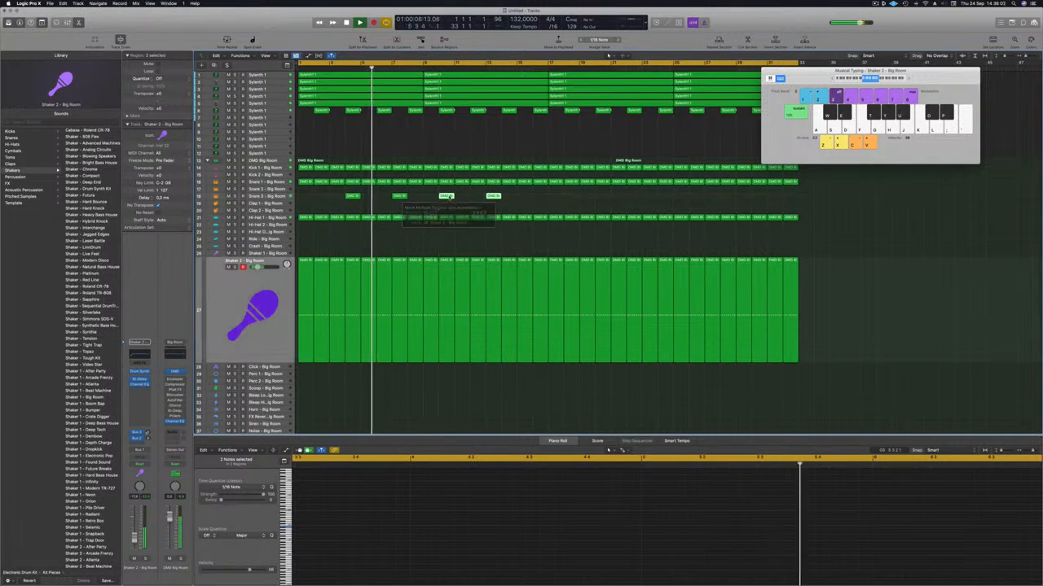
left_click_drag(327, 193, 526, 202)
left_click_drag(352, 197, 546, 204)
key("super+Left")
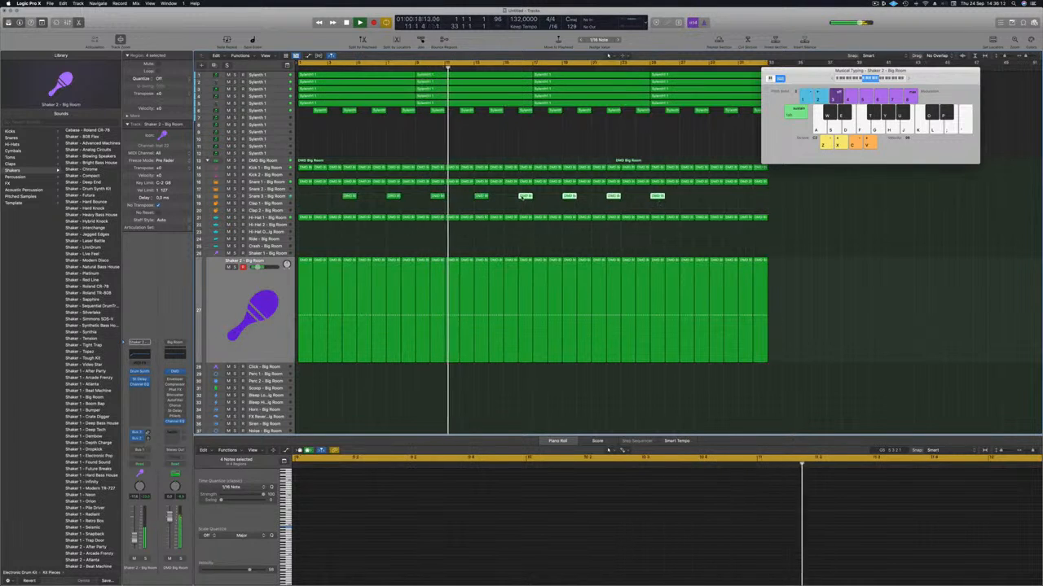
left_click_drag(627, 198, 693, 203)
left_click_drag(711, 206, 866, 200)
key("Delete")
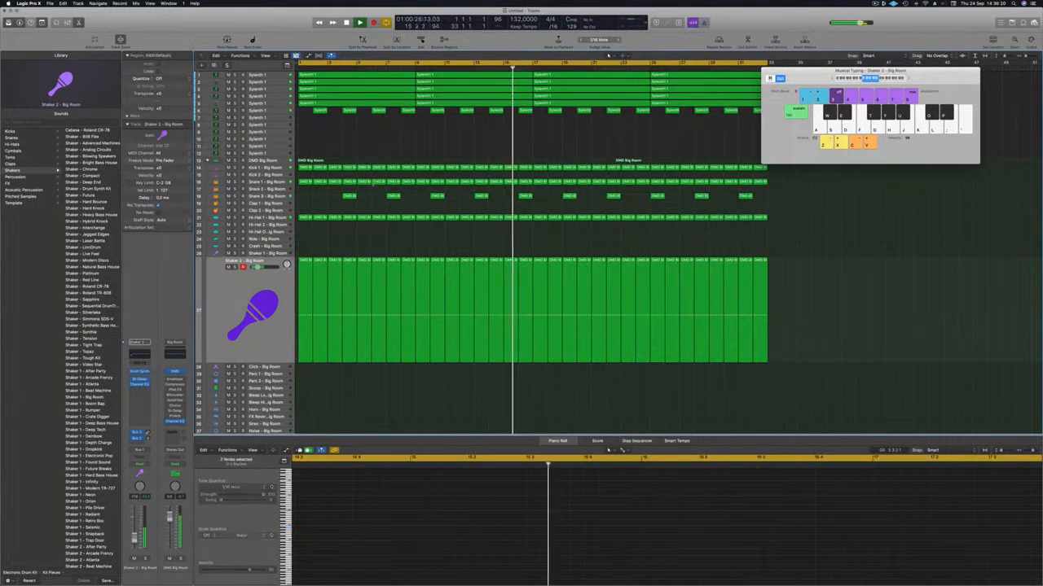
Select the Snare 3 track, return to bar 1, and delete all its regions except the one at bar 4
left_click(281, 197)
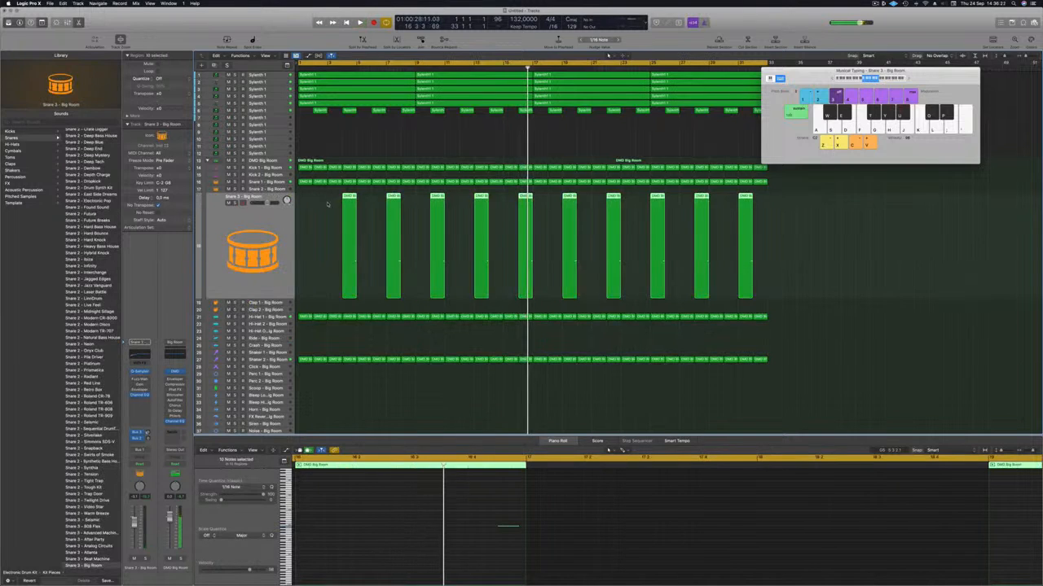
key("Return")
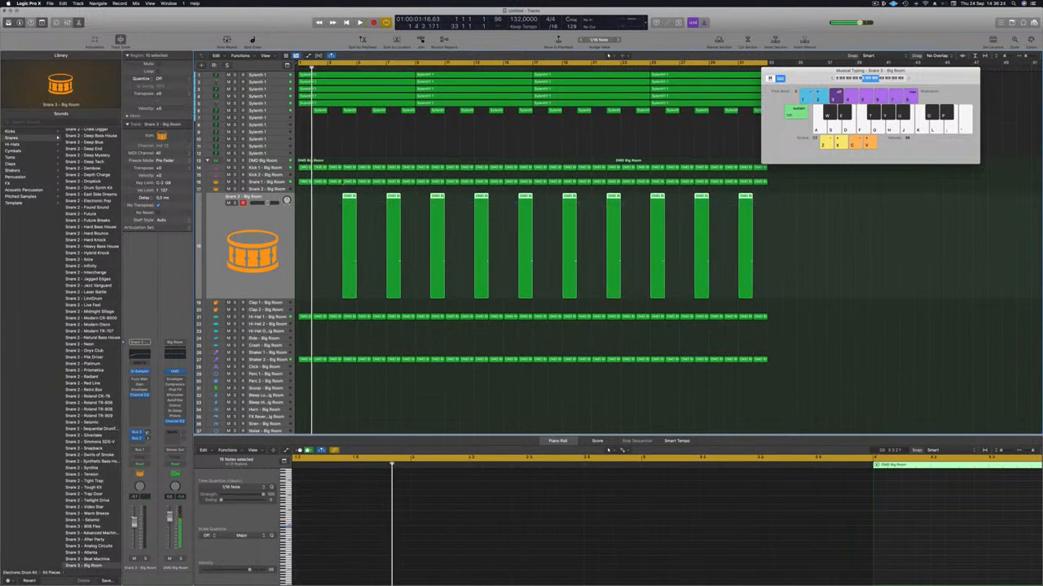
left_click_drag(378, 190, 741, 221)
key("Delete")
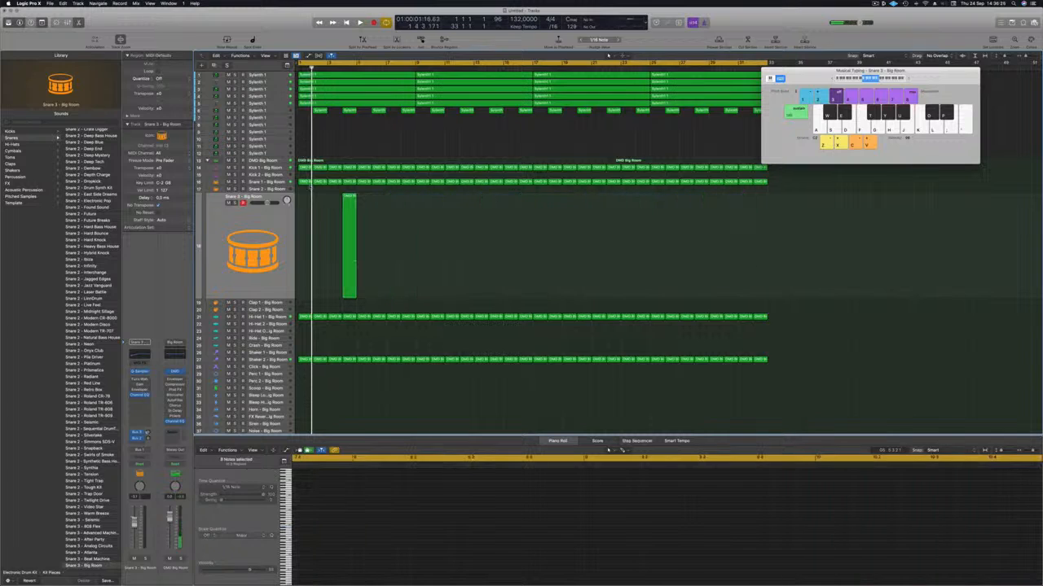
Replay the loop and copy the bar 4 Snare 3 region to every fourth bar up to bar 32
left_click(347, 197)
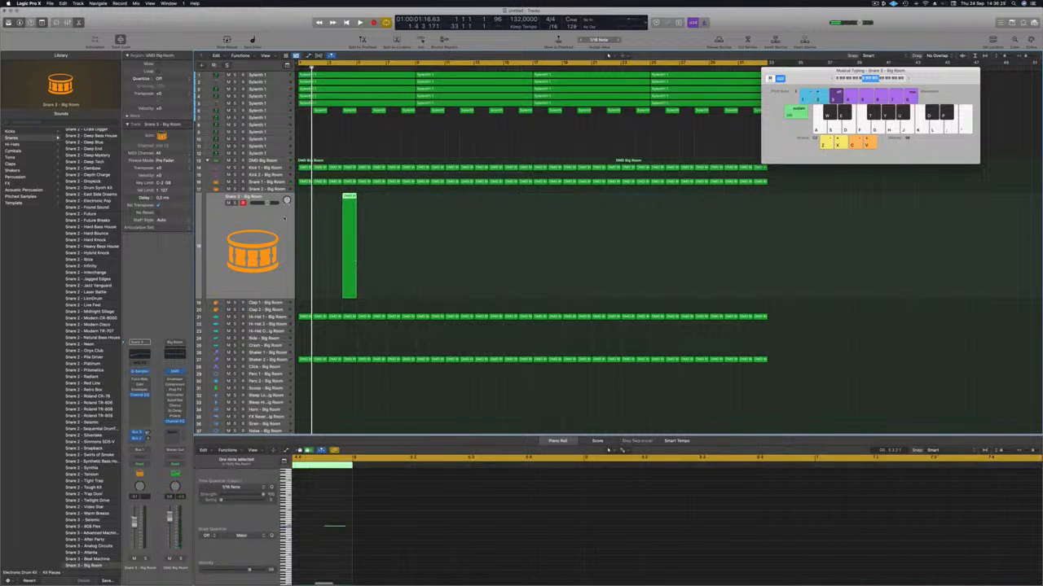
key("space")
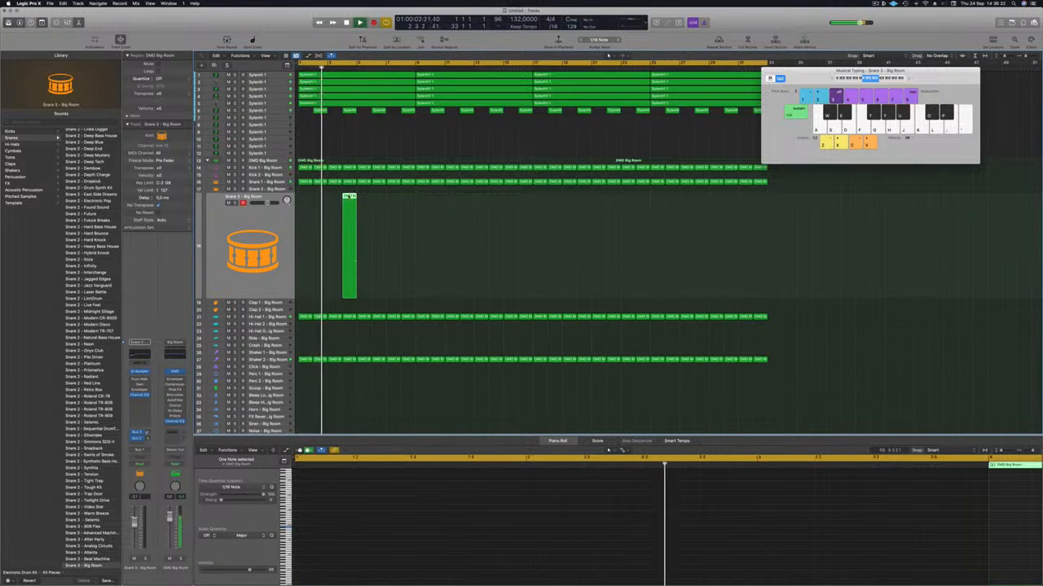
left_click_drag(353, 202, 705, 211)
left_click(350, 198, "shift")
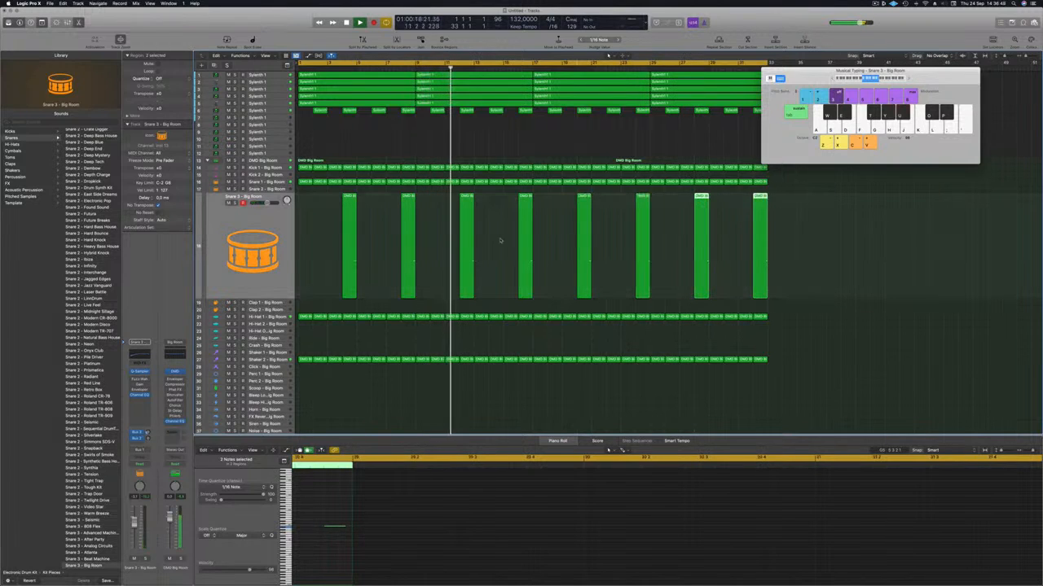
Select all Snare 3 regions, move their notes half a beat earlier onto beat 4, and replay from the start
left_click(332, 228)
key("Return")
left_click_drag(327, 252, 945, 279)
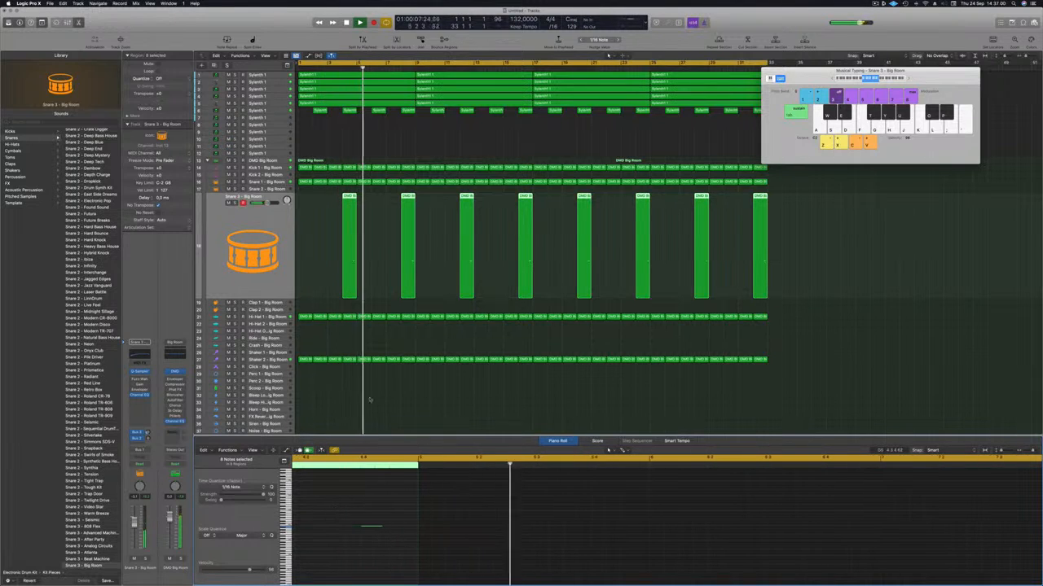
key("Return")
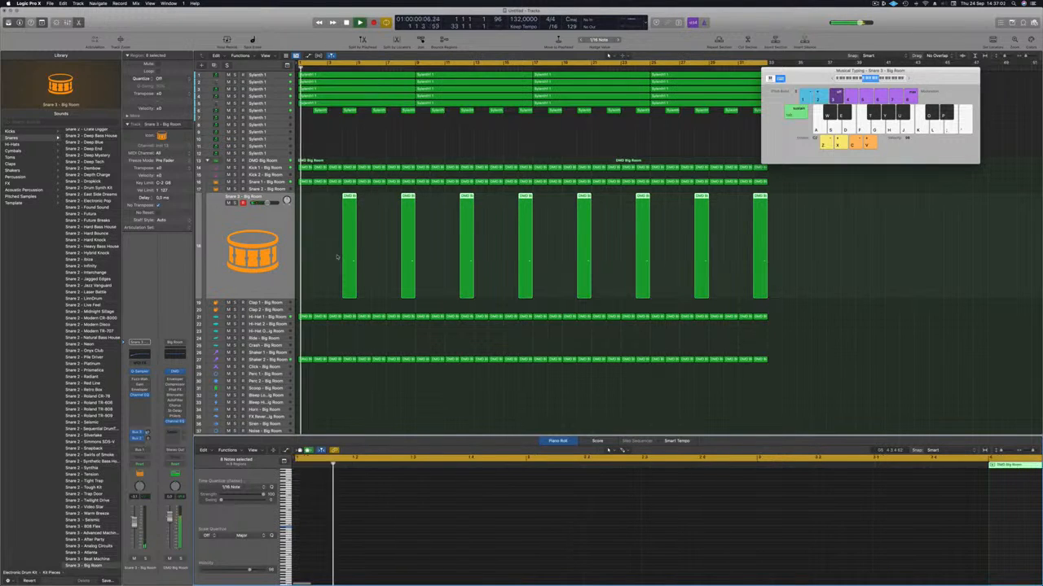
Copy the bar 1 Shaker 2 region onto the Crash track and delete every note in it except the first
left_click(326, 247)
scroll(324, 244, "down", 1)
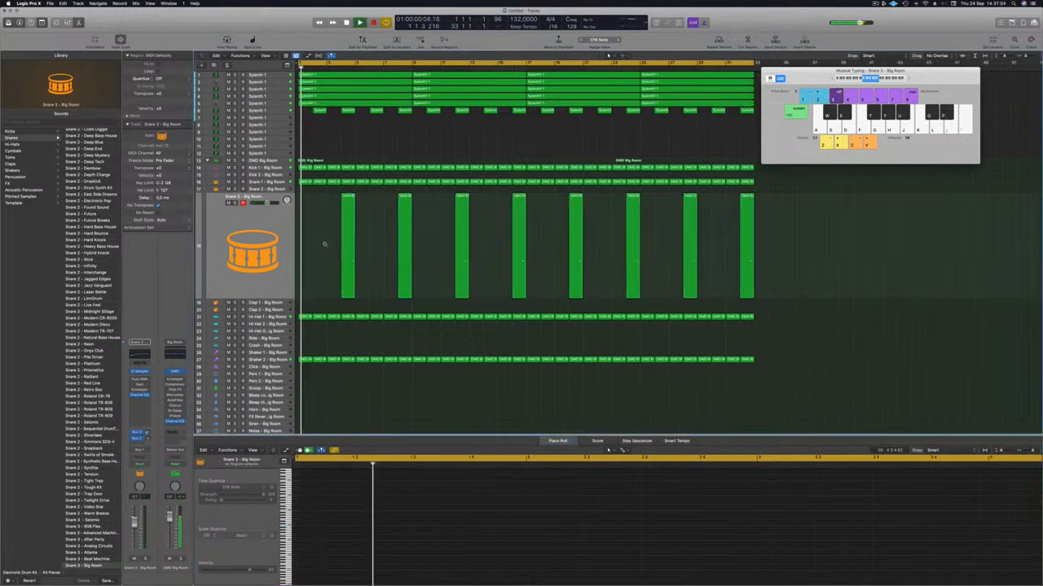
scroll(325, 244, "down", 5)
scroll(347, 303, "down", 1)
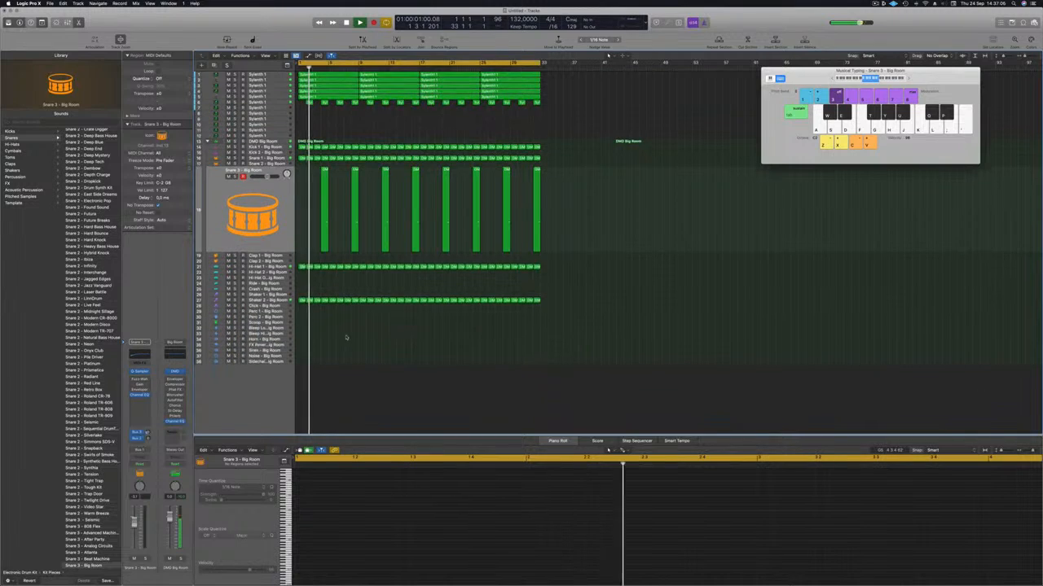
scroll(351, 309, "up", 1)
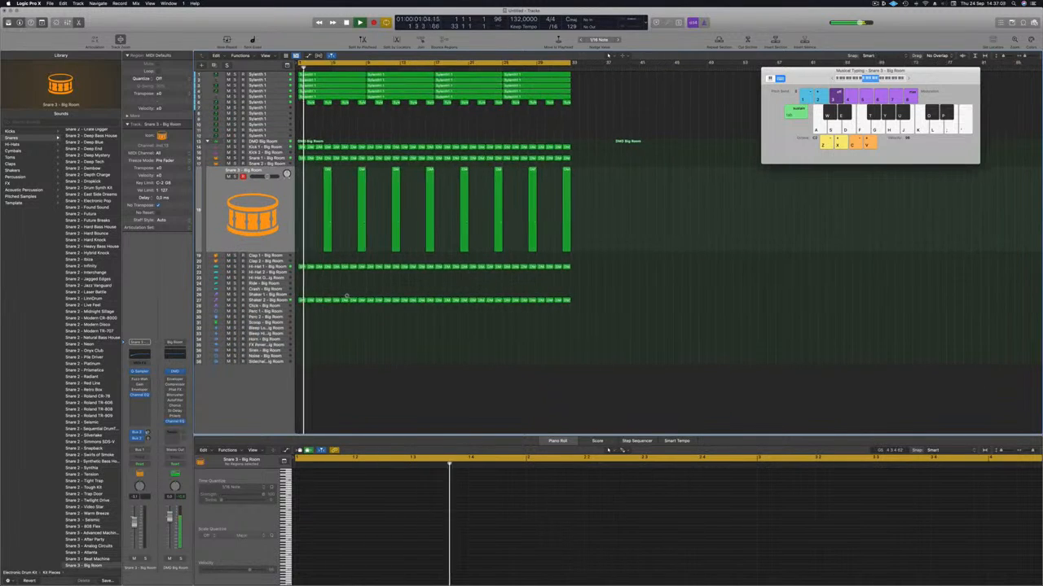
scroll(295, 295, "up", 2)
left_click(300, 301)
left_click_drag(300, 301, 303, 289)
left_click_drag(313, 507, 531, 528)
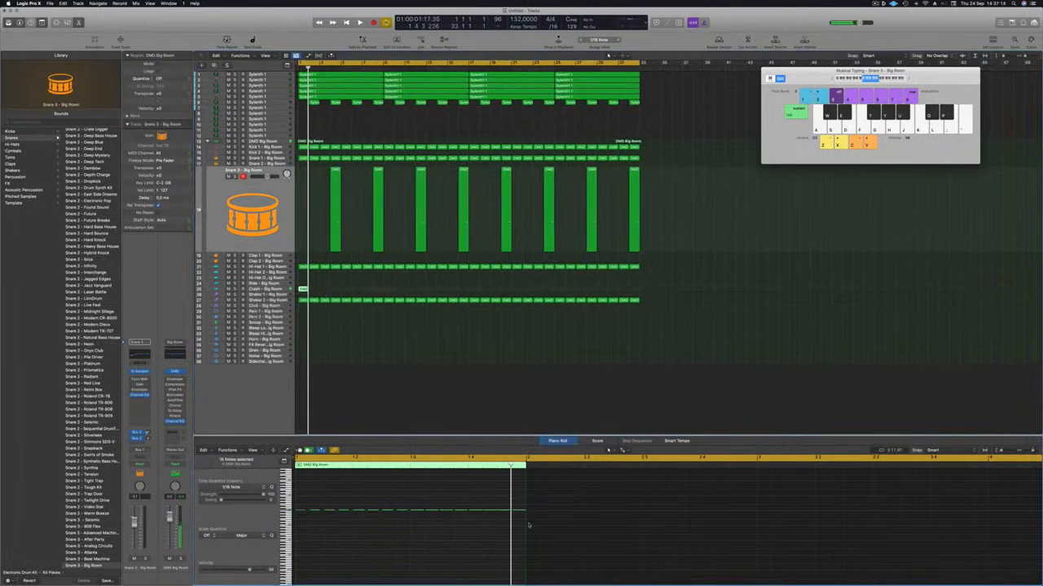
left_click(272, 290)
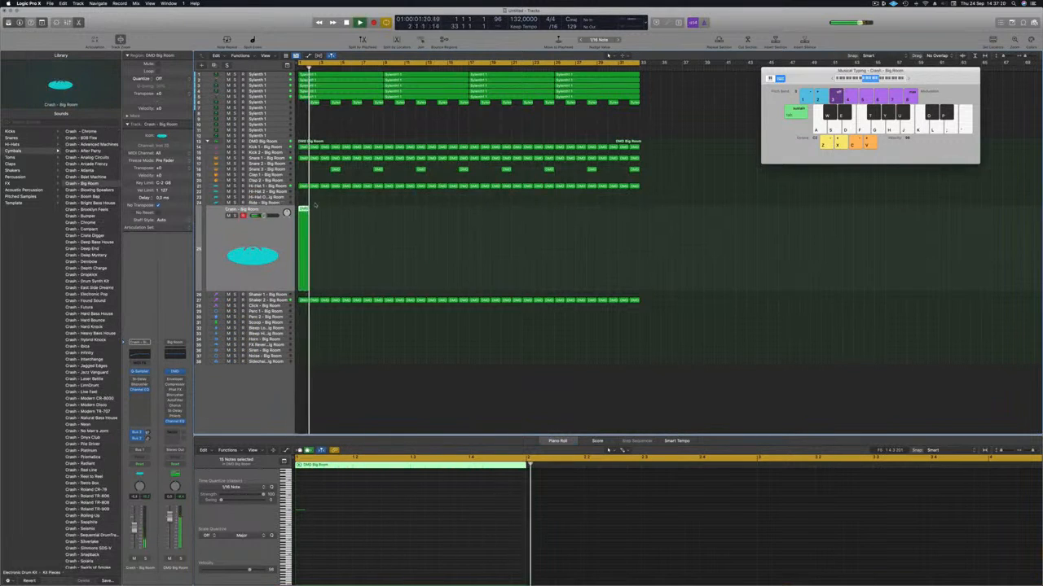
Copy the Crash region from bar 1 to bars 9, 17 and 25, and replay the loop from the start
left_click_drag(303, 215, 389, 218)
left_click_drag(303, 211, 474, 231)
scroll(358, 282, "down", 2)
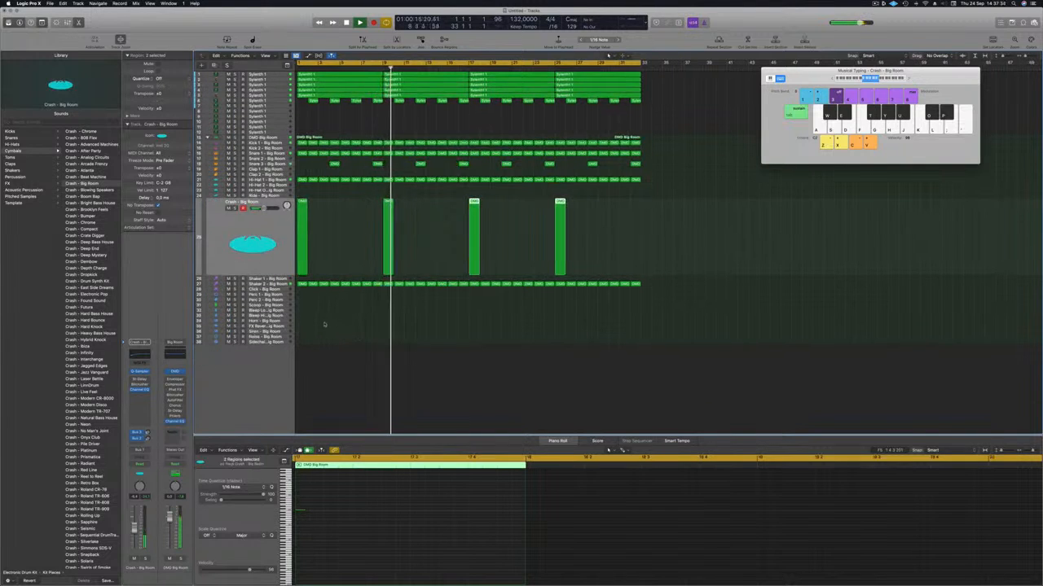
key("Return")
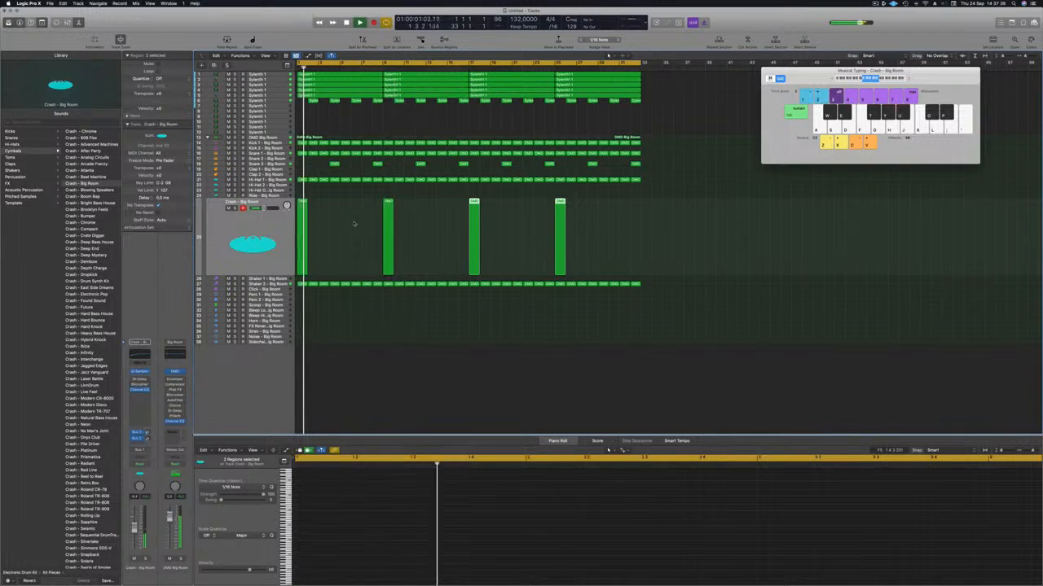
Copy the bar 1 Kick 1 region onto the Perc 1 track and display its notes in the Piano Roll
key("super+Right")
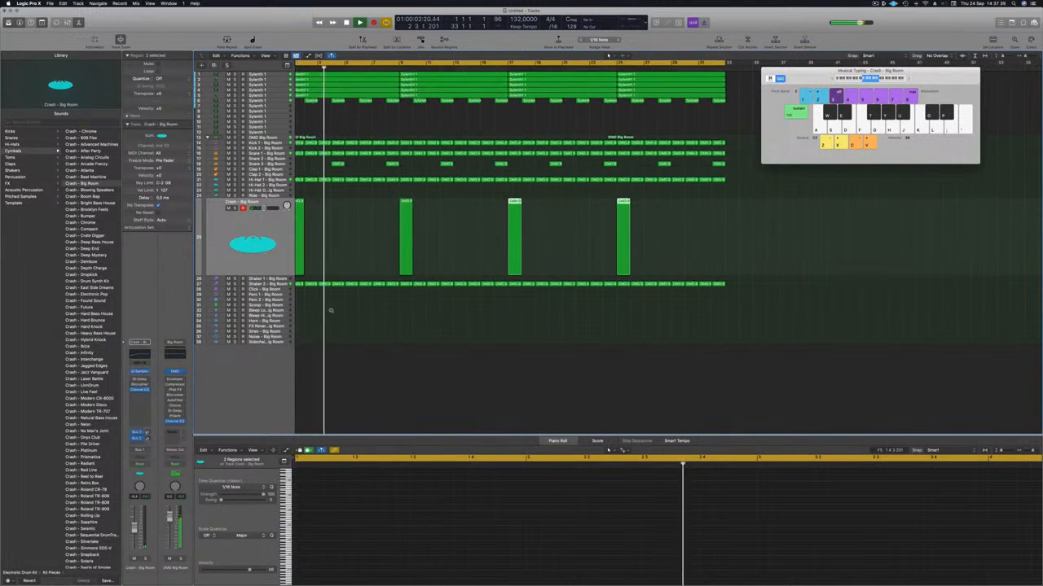
left_click(306, 143)
left_click_drag(306, 143, 308, 299)
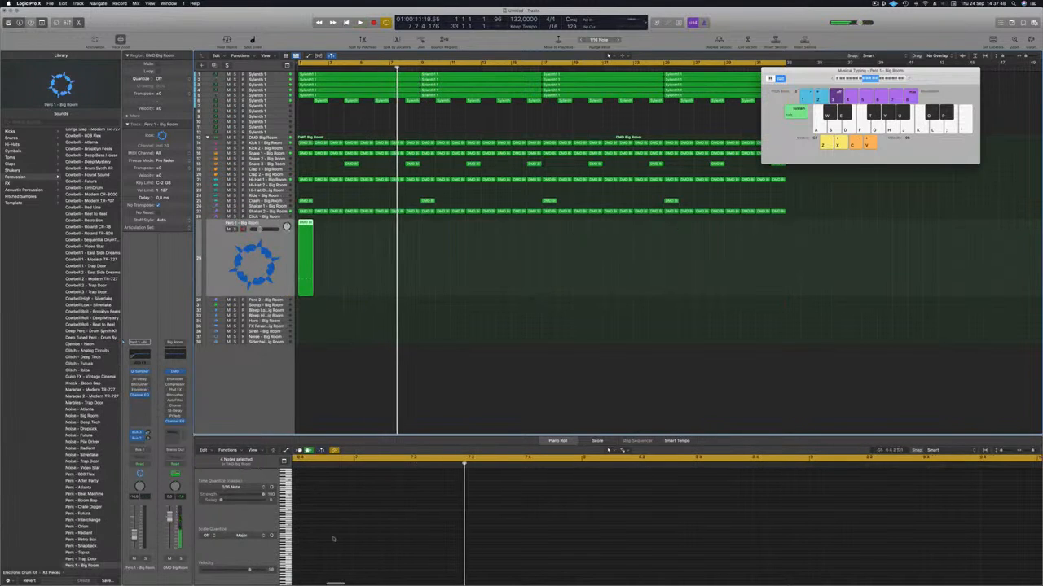
scroll(339, 537, "up", 3)
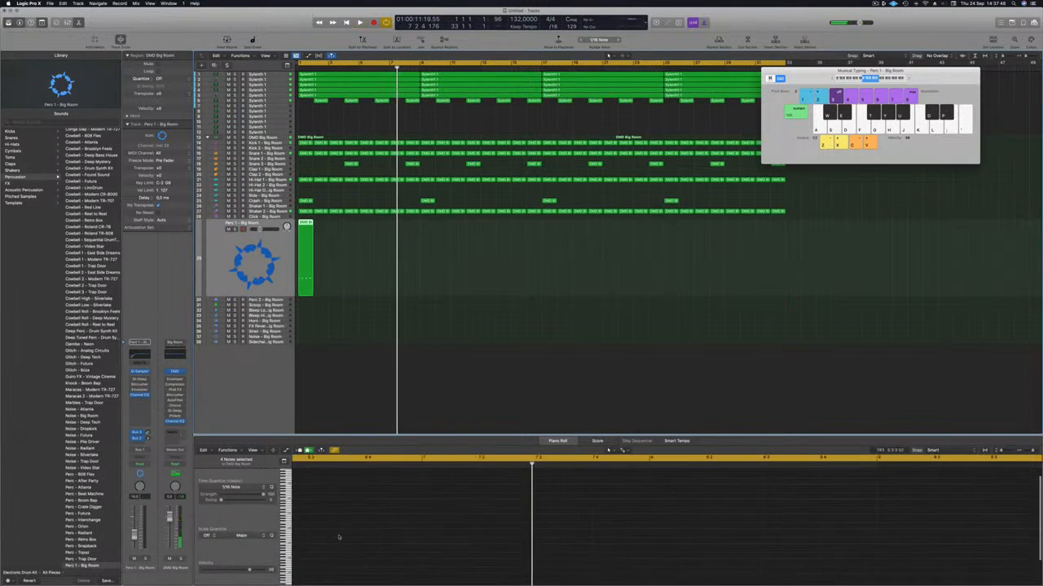
left_click(307, 224)
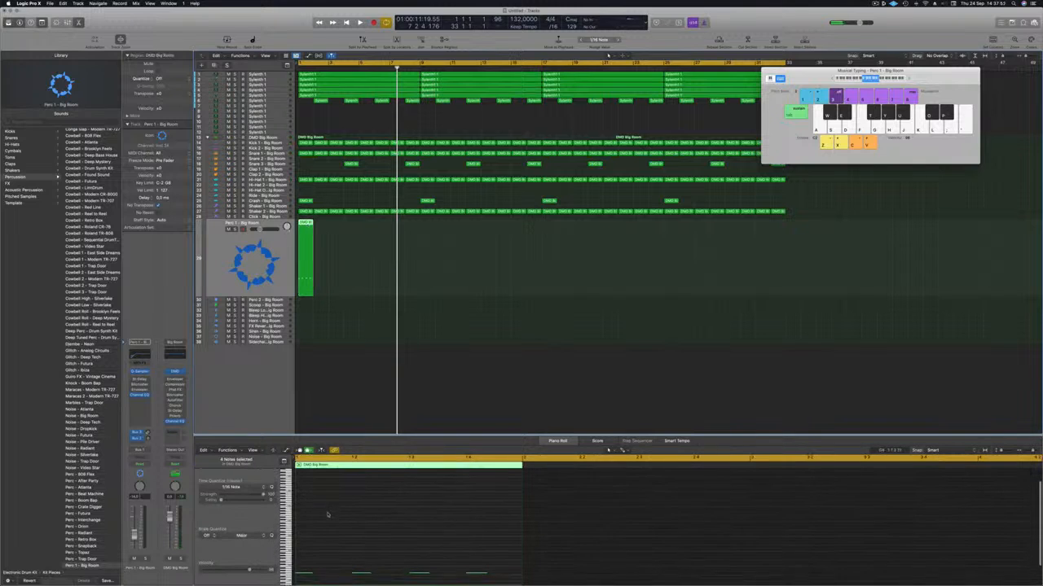
left_click(317, 569)
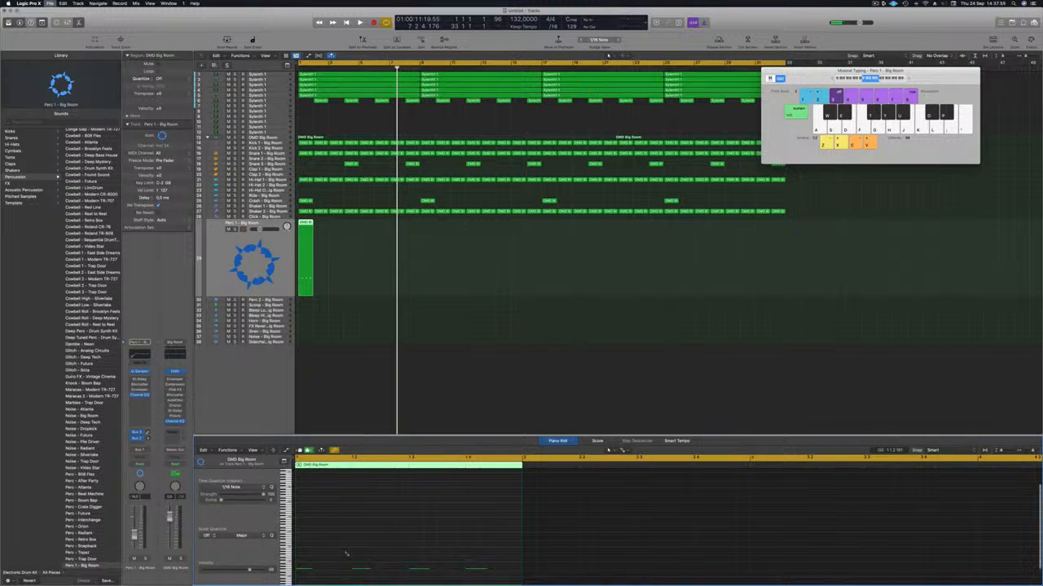
Save the project as a package in the Logic folder under its episode name
key("super+s")
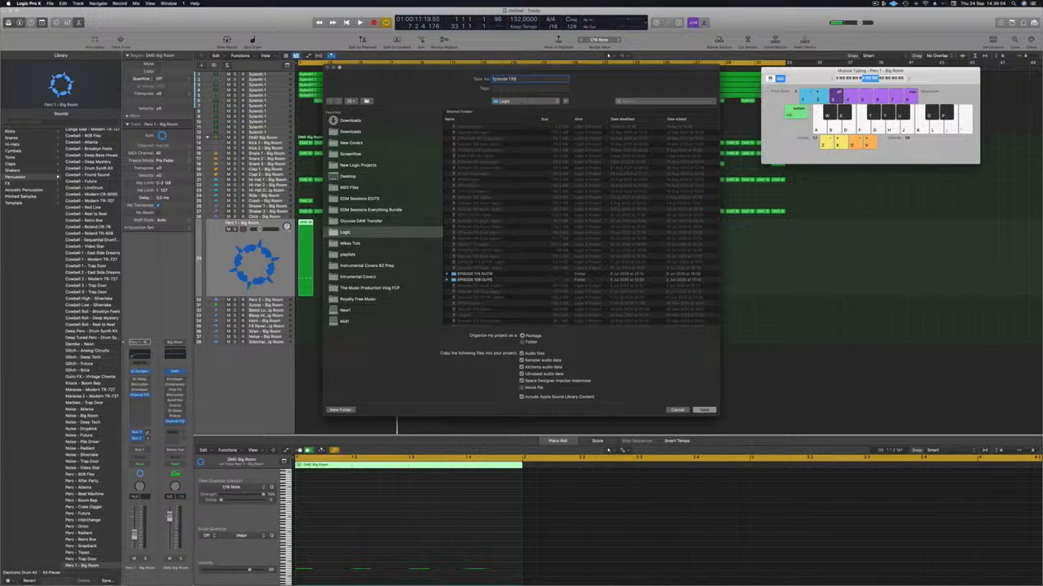
key("Return")
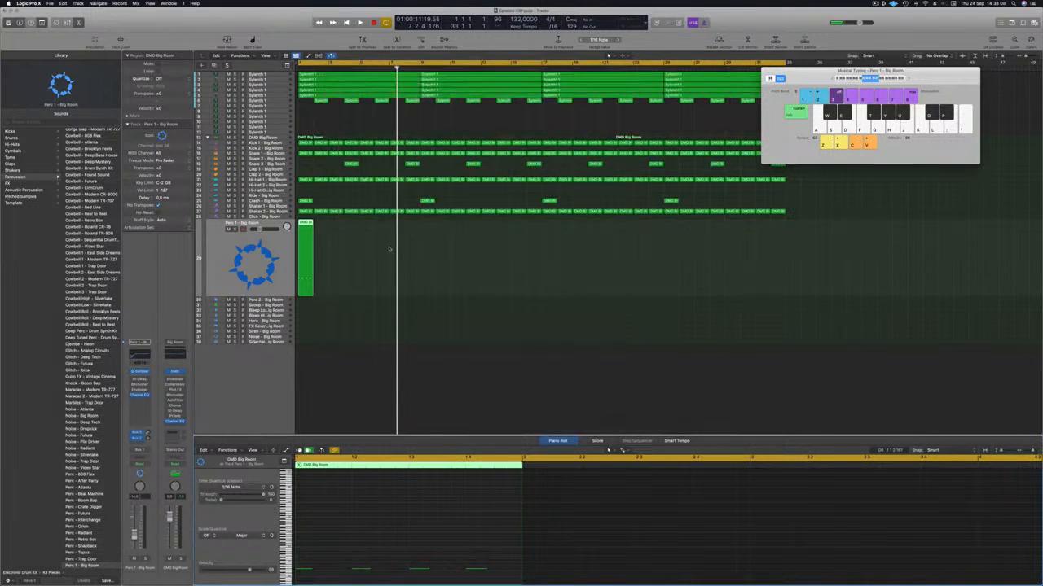
Shift the four Perc 1 notes half a beat later and copy the region to fill all 32 bars
key("space")
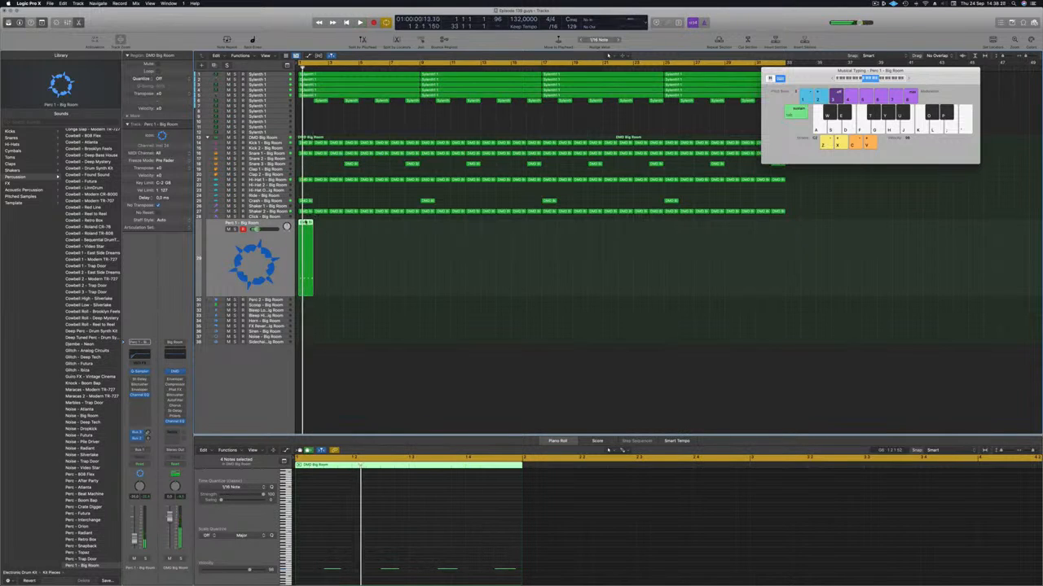
left_click_drag(306, 223, 510, 259)
key("space")
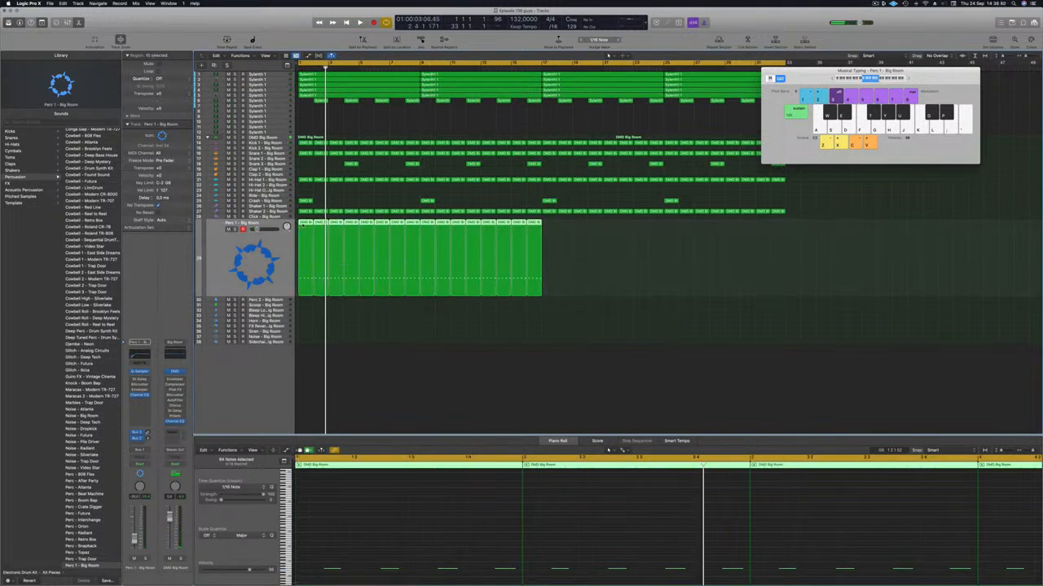
left_click_drag(309, 236, 551, 245)
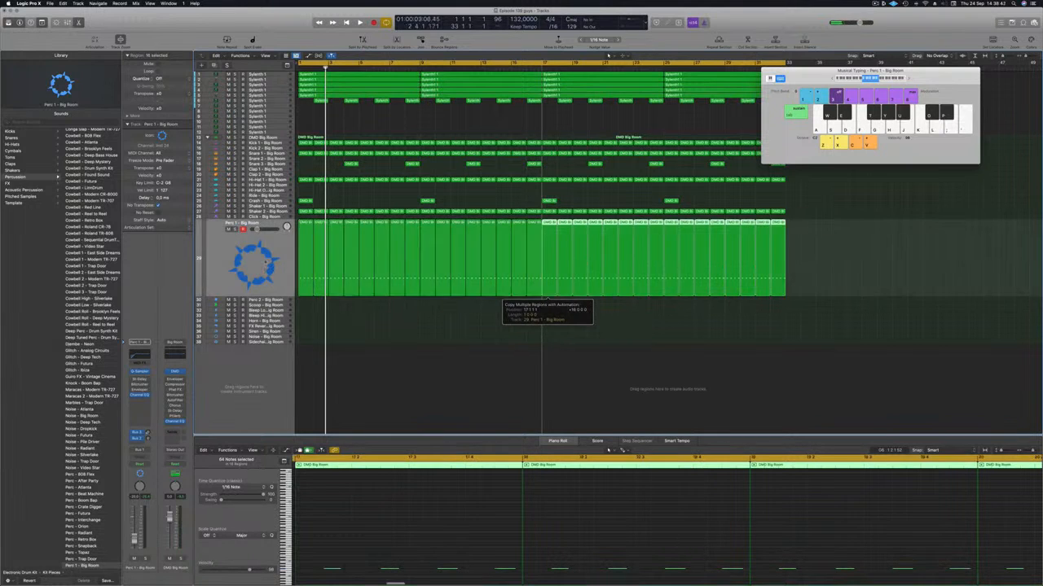
key("space")
Replay the loop with Perc 1 briefly soloed, return to the full mix, and open the track's Stereo Delay
left_click(219, 251)
key("Return")
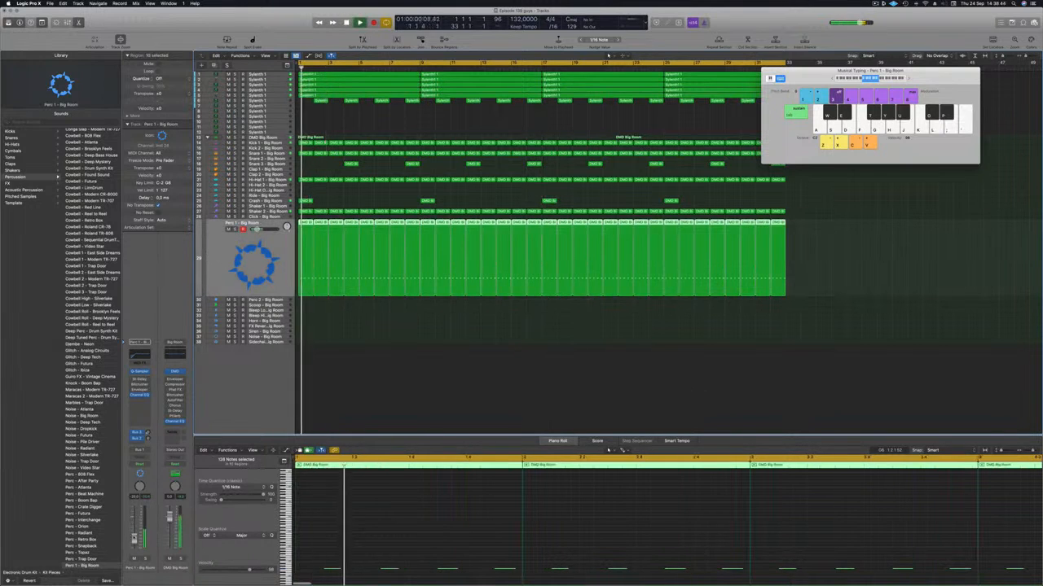
key("Return")
left_click(235, 229)
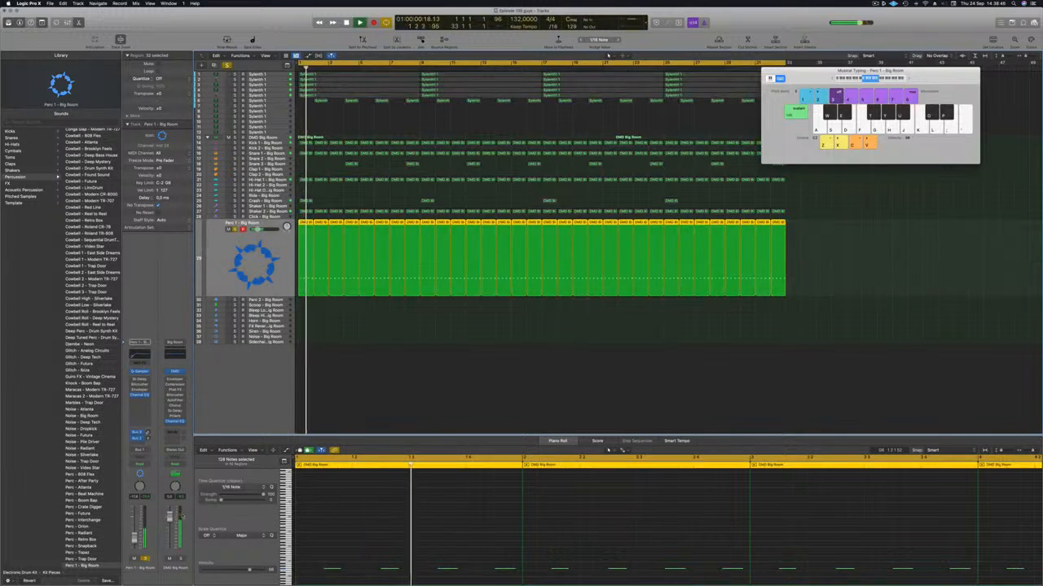
left_click(235, 229)
key("Return")
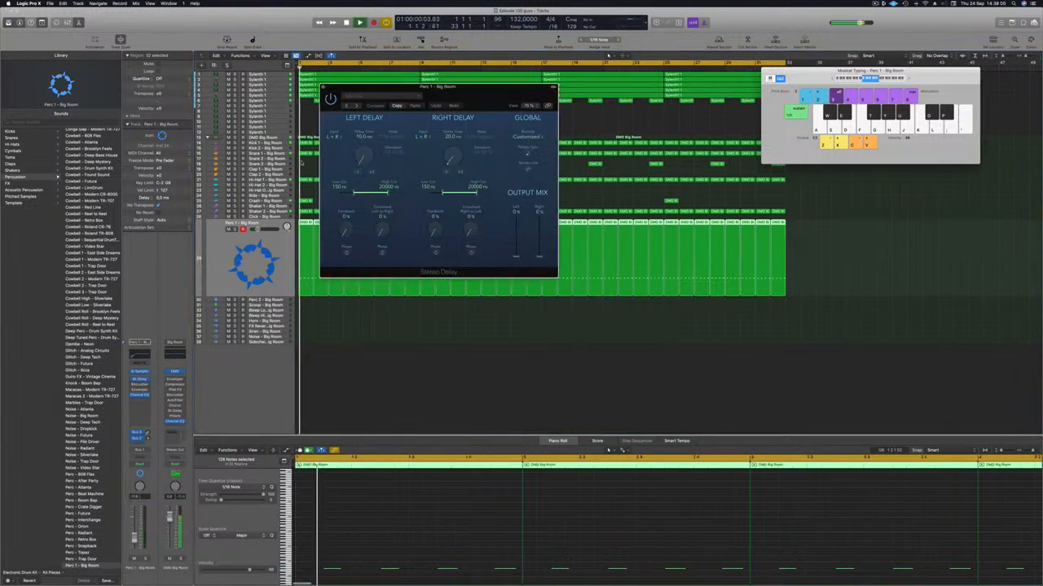
Audition Stereo Delay presets on Perc 1 with the track briefly soloed, and load the Dual 1/2 Note Feedback preset
left_click(347, 107)
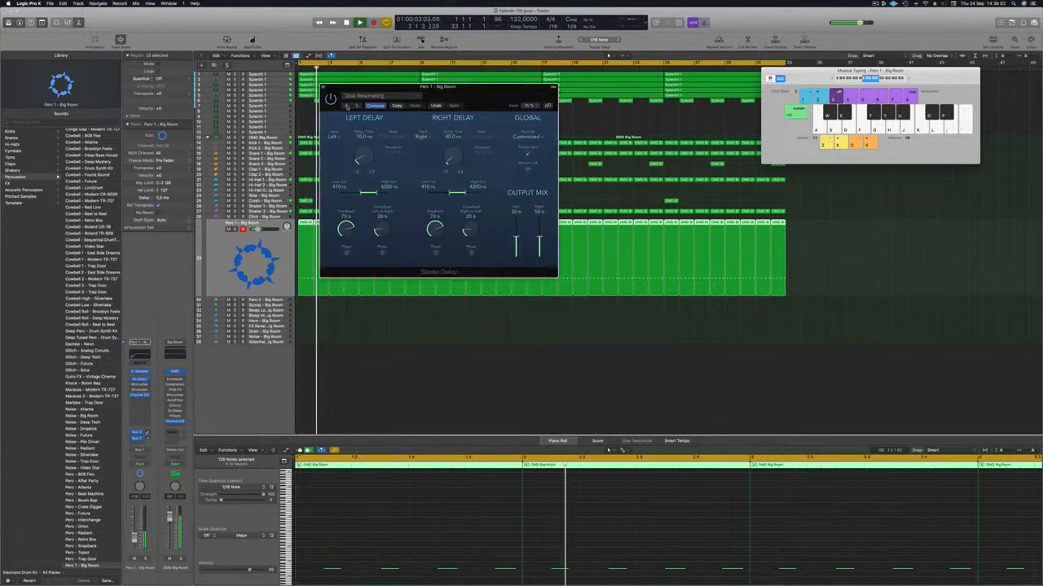
left_click(347, 107)
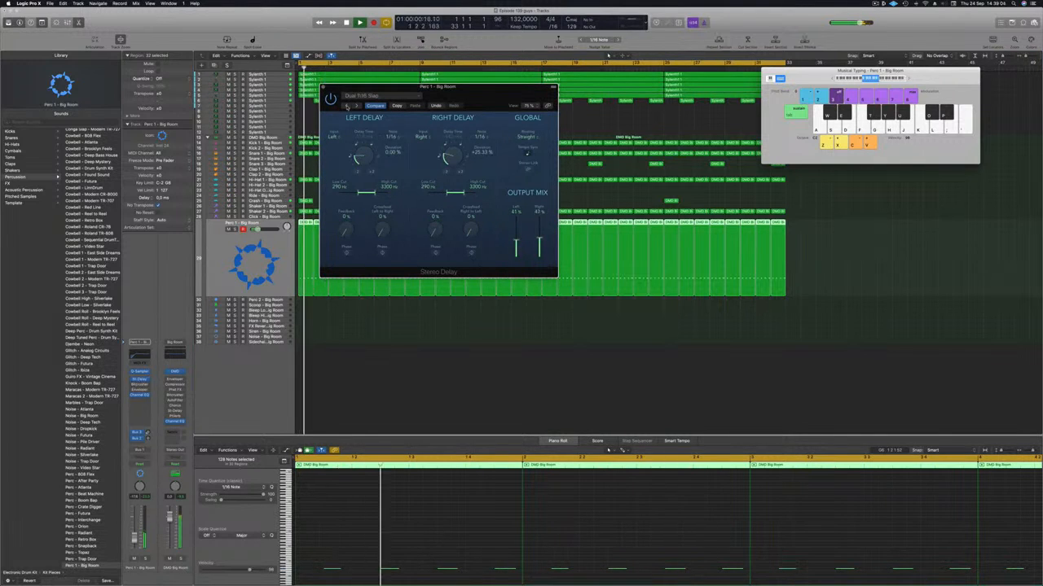
left_click(347, 107)
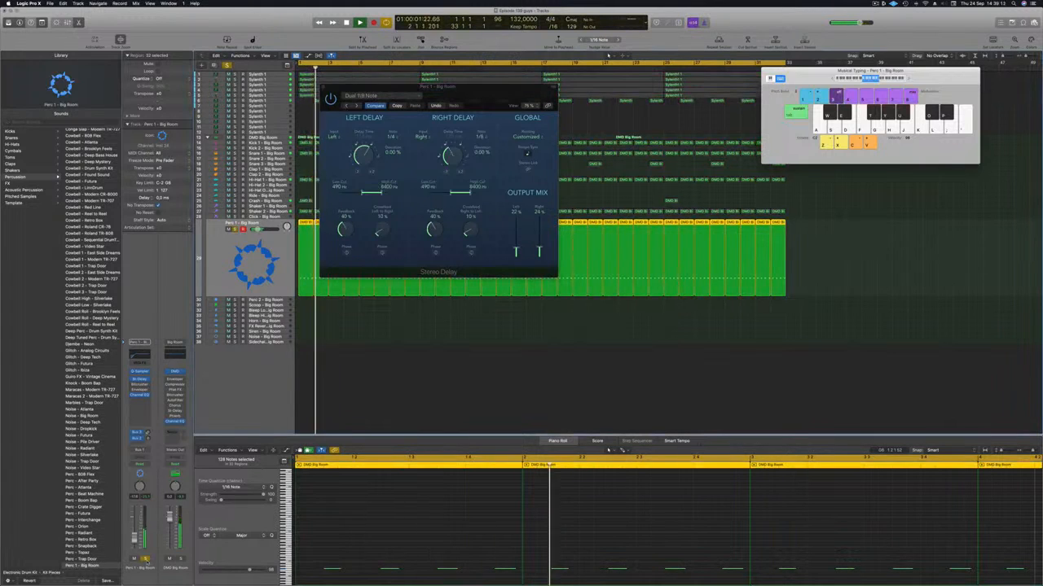
left_click(348, 106)
key("space")
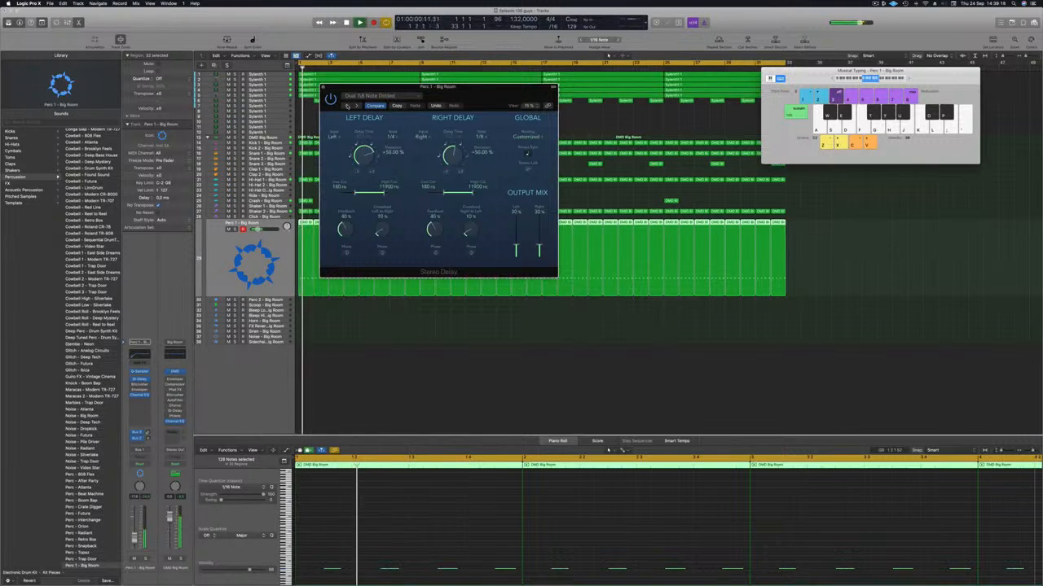
left_click(146, 559)
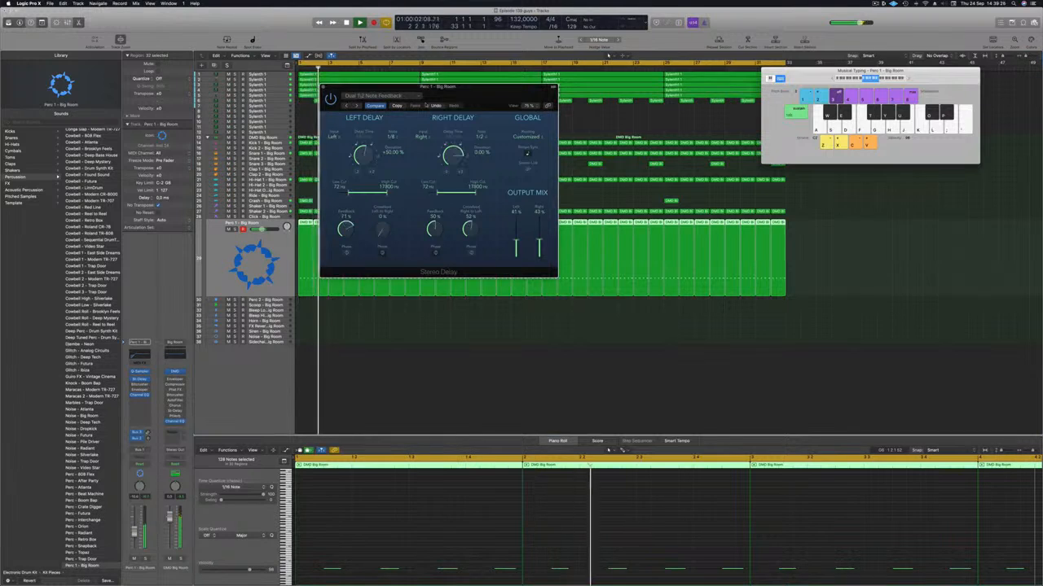
left_click_drag(413, 111, 431, 103)
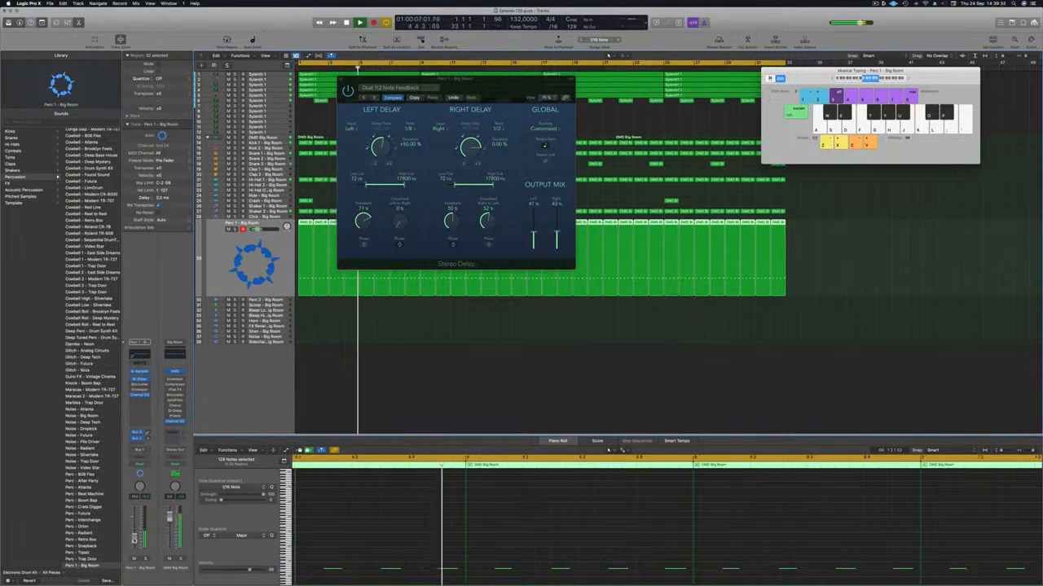
Raise the left and right delay High Cut to 20000 Hz, close the Stereo Delay and replay the loop with no regions selected
left_click_drag(492, 184, 519, 185)
left_click_drag(404, 185, 425, 185)
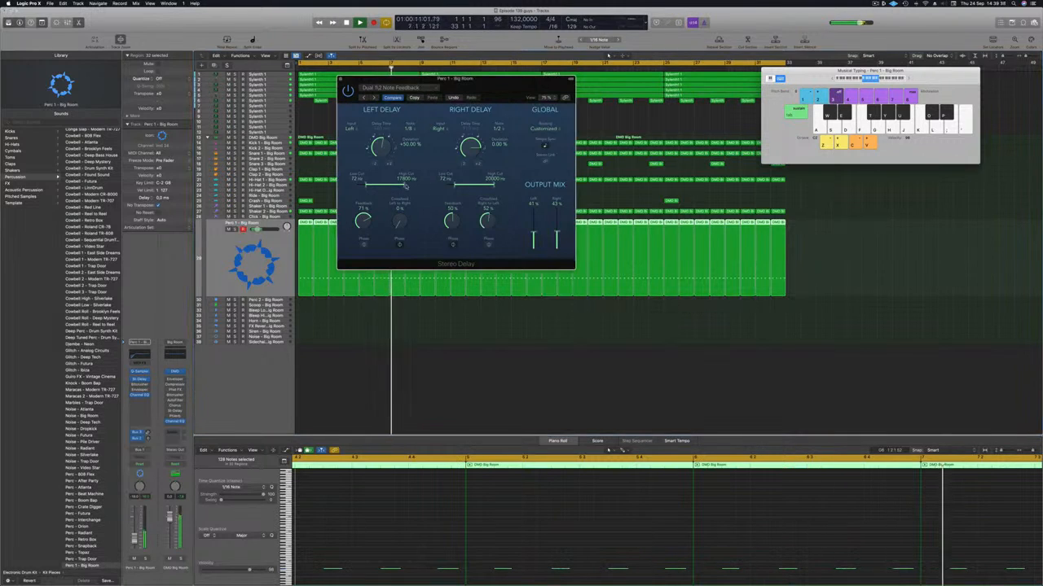
key("Return")
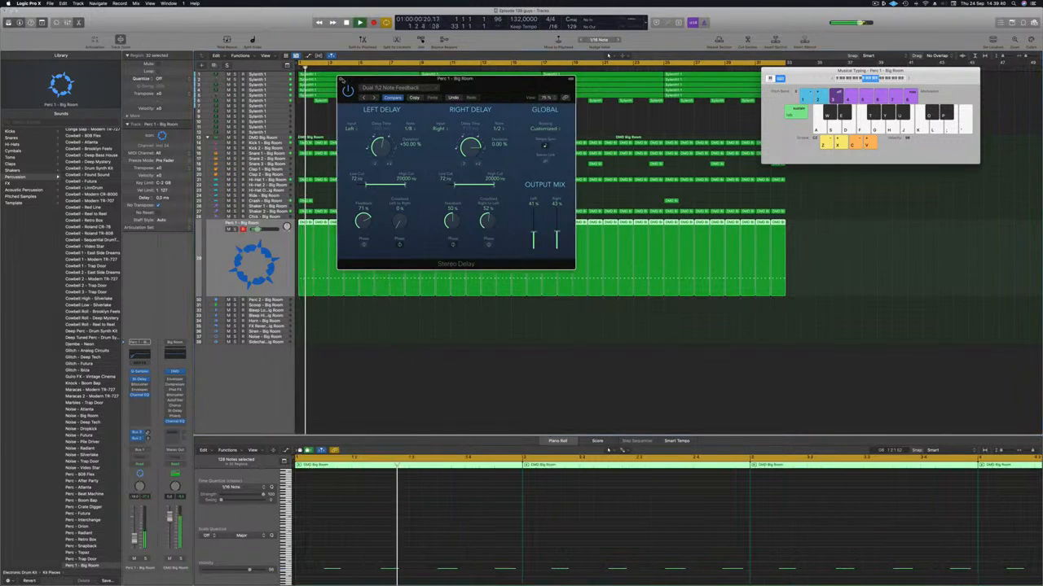
left_click(342, 79)
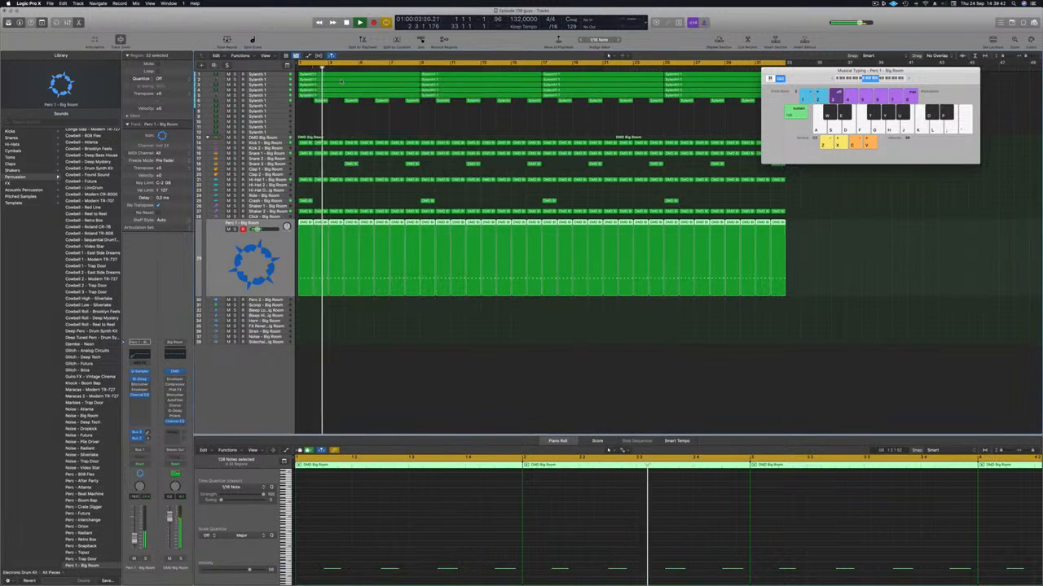
key("Return")
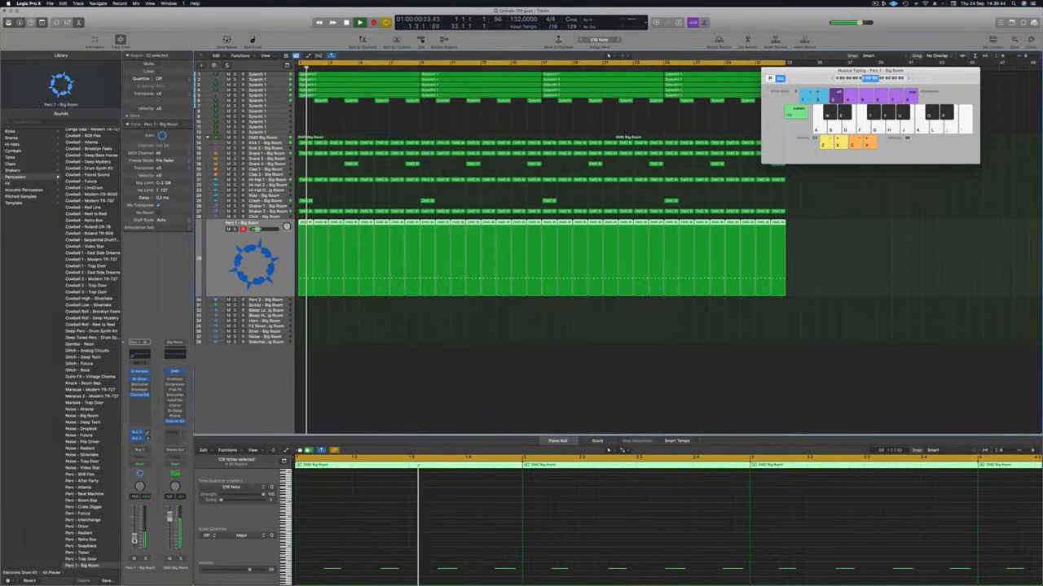
left_click(352, 417)
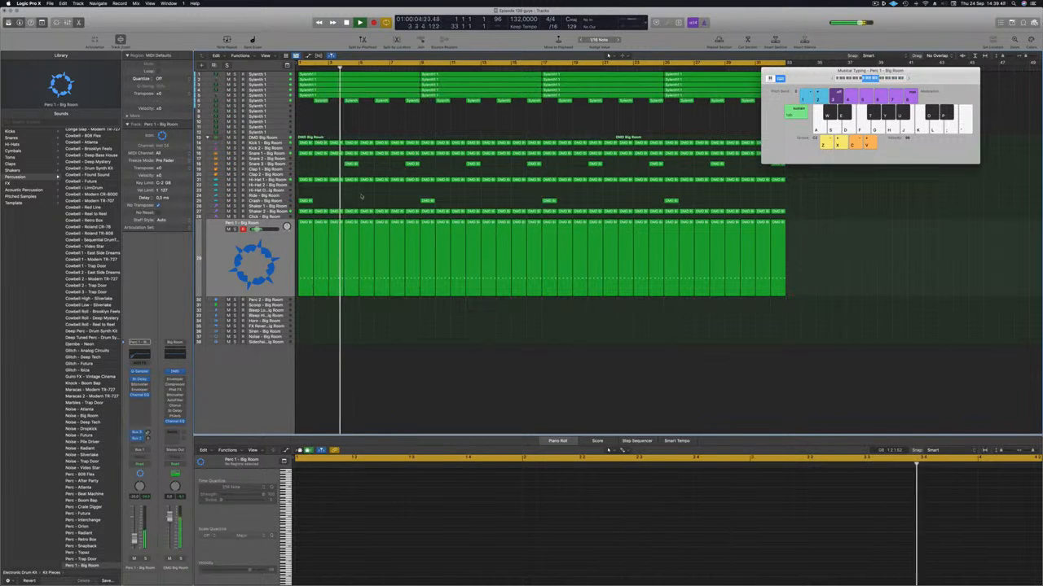
key("Return")
Insert a stereo Compressor on the Shaker 2 track and set its side chain to Kick 1 - Big Room (Inst 9)
key("Up")
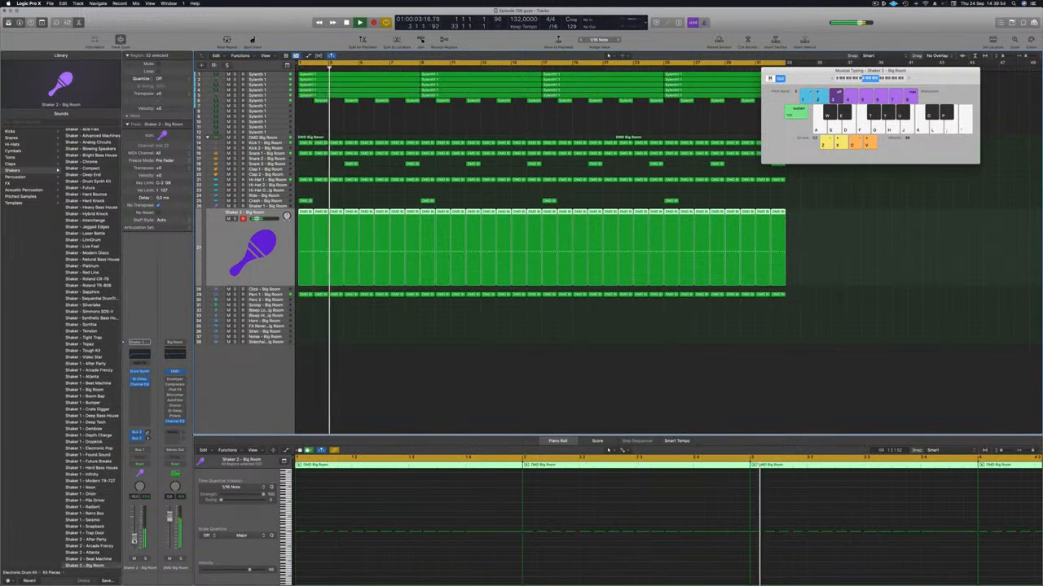
key("Return")
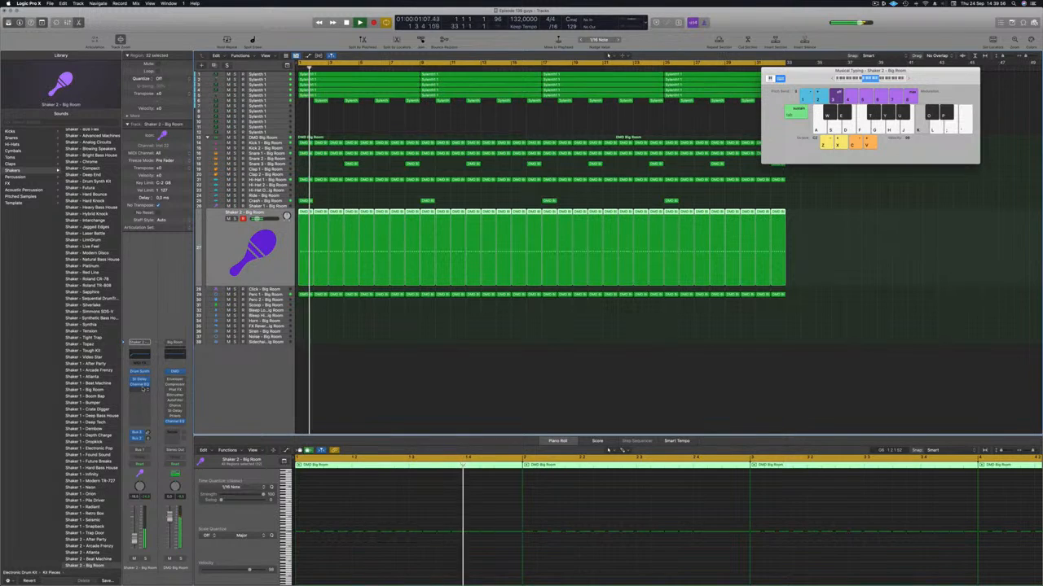
left_click(146, 393)
mouse_move(151, 410)
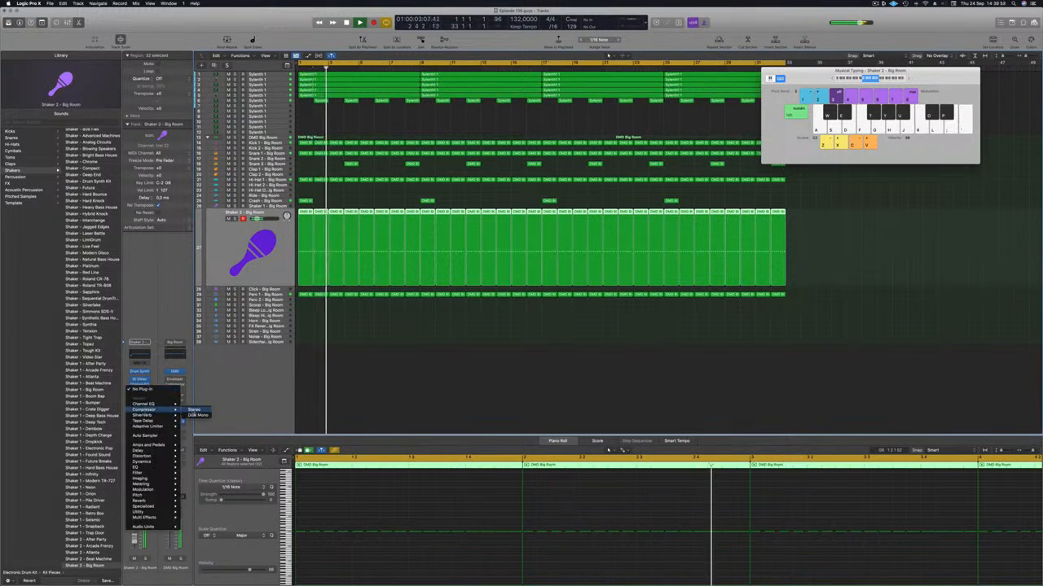
left_click(194, 410)
left_click(607, 96)
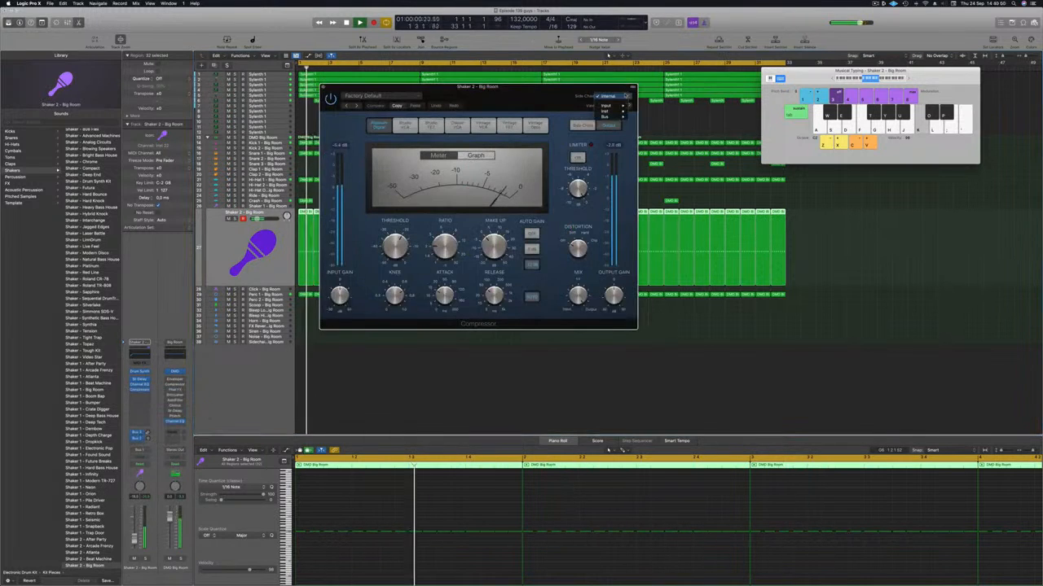
mouse_move(607, 111)
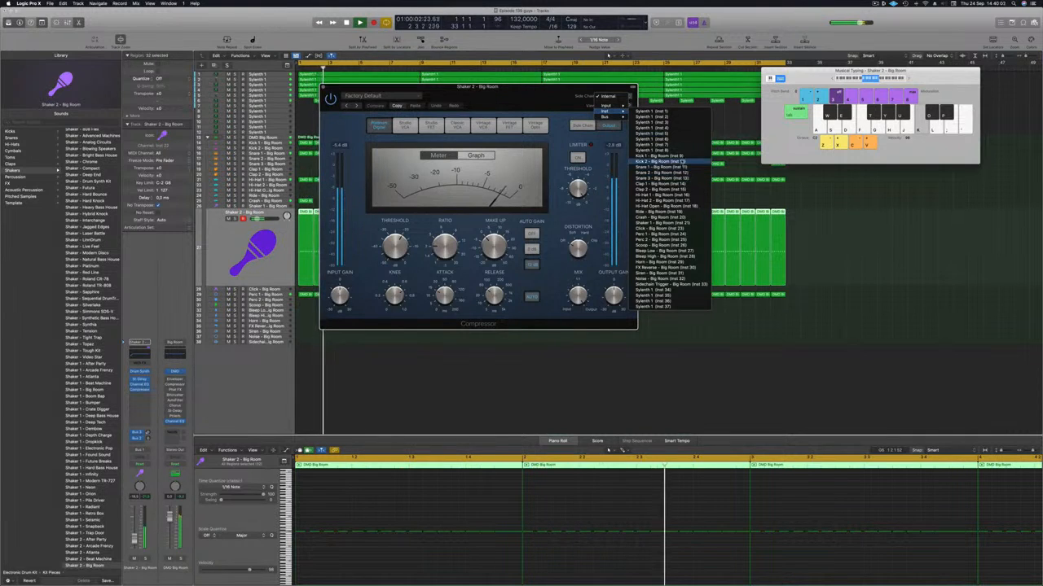
left_click(660, 156)
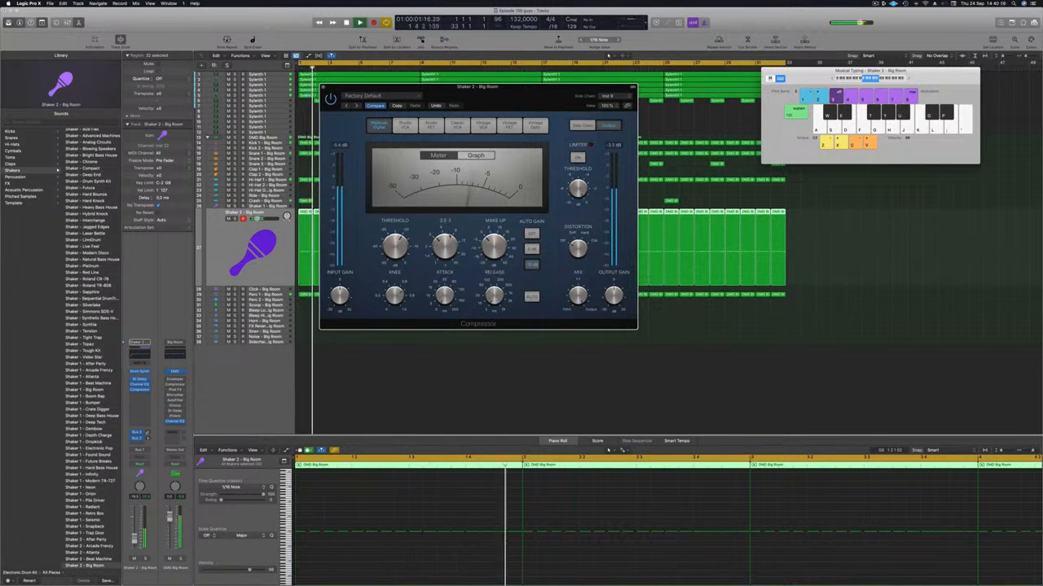
Replay the loop from the start to hear the side-chained shaker, close the Compressor and deselect the regions
key("Return")
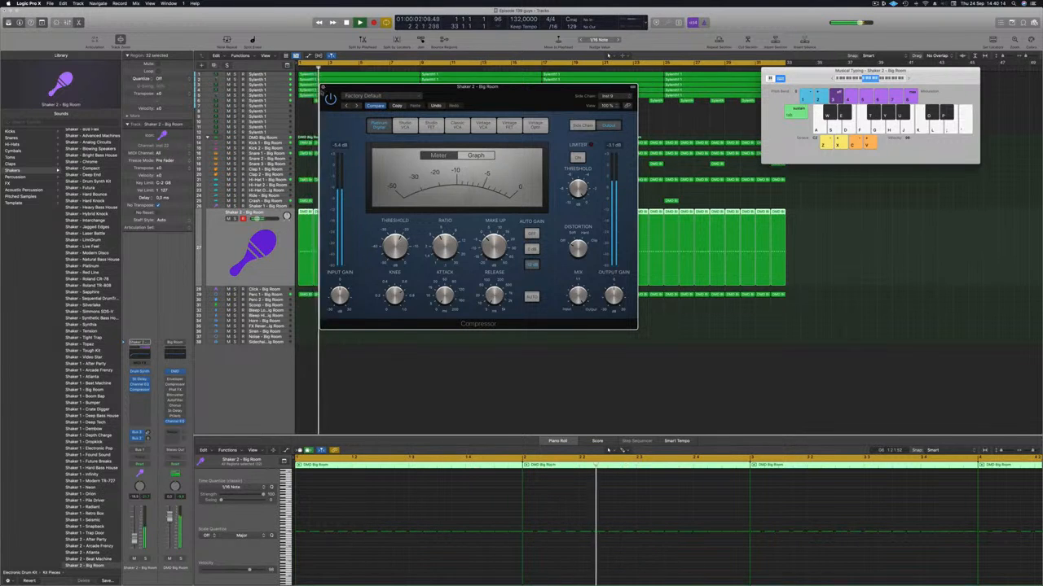
key("super+w")
key("Return")
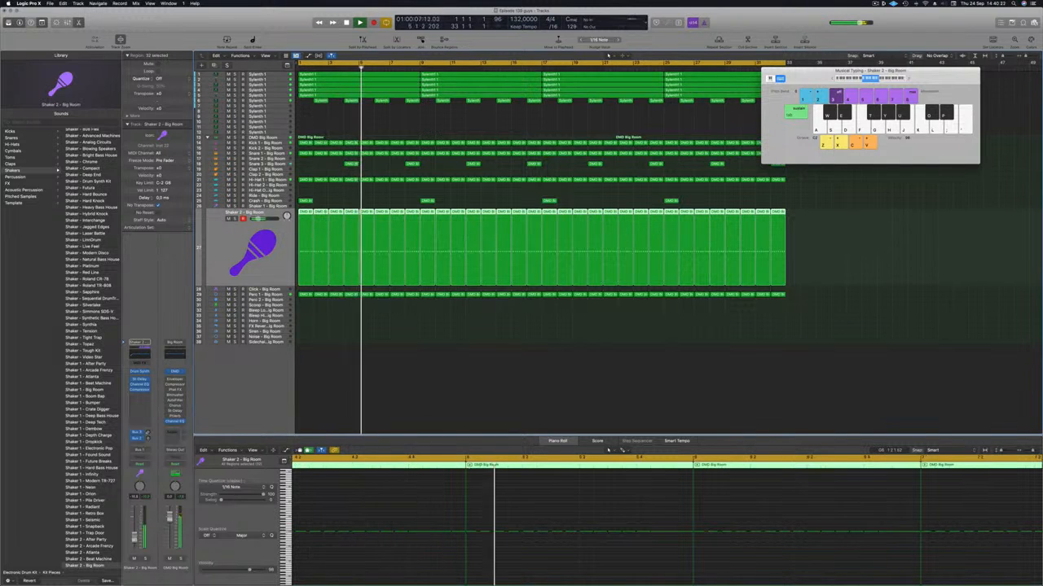
left_click(487, 409)
Copy the bar 1 Perc 1 region onto the Scoop track and delete its first three notes, leaving the last hit
scroll(440, 384, "down", 3)
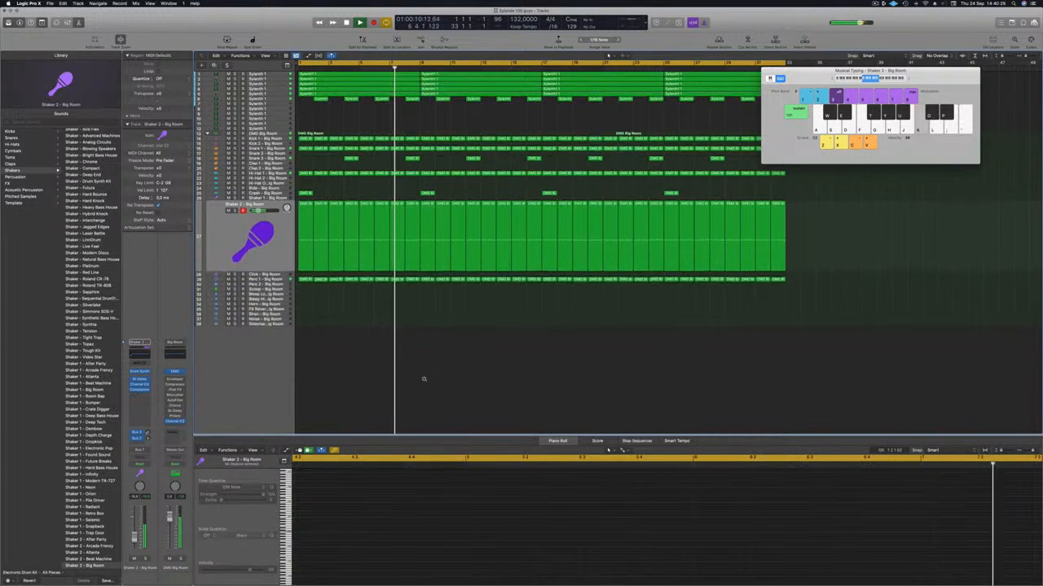
scroll(322, 314, "down", 1)
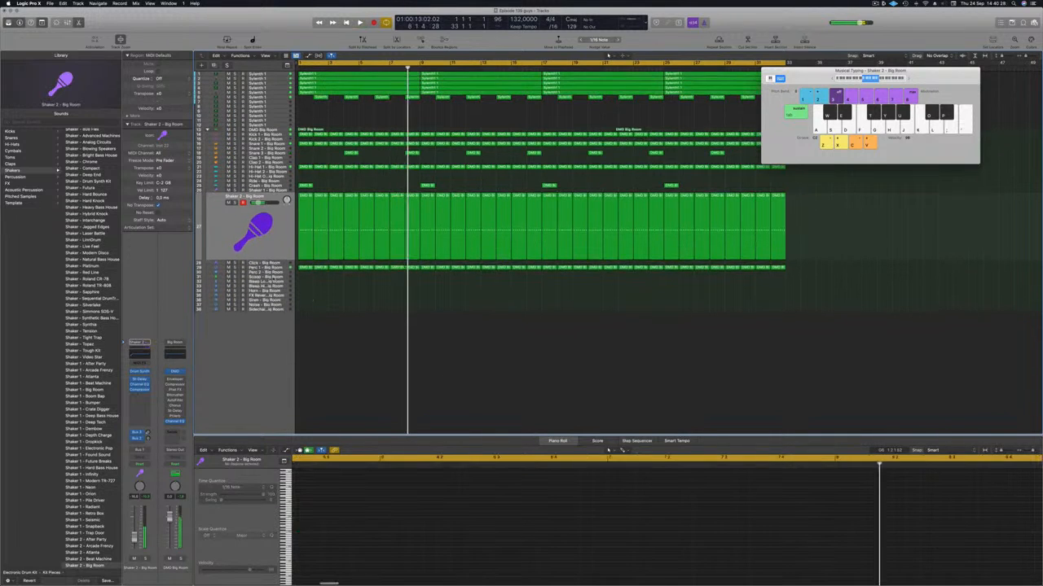
left_click(275, 278)
left_click(303, 204)
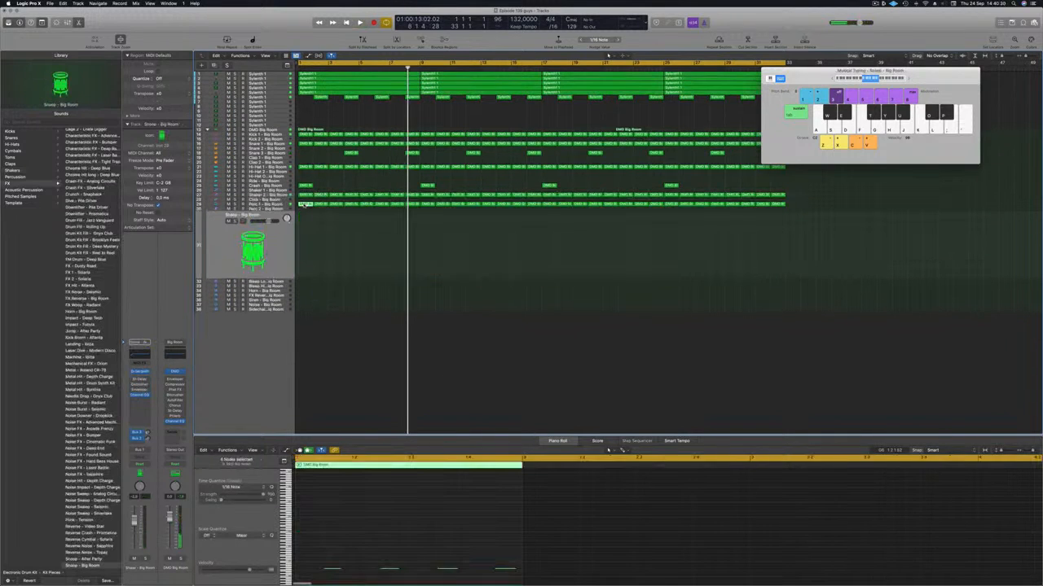
left_click_drag(306, 206, 301, 243)
left_click_drag(311, 557, 470, 559)
Replay the opening bars from the start several times to hear the Scoop hit in the mix
key("Return")
key("space")
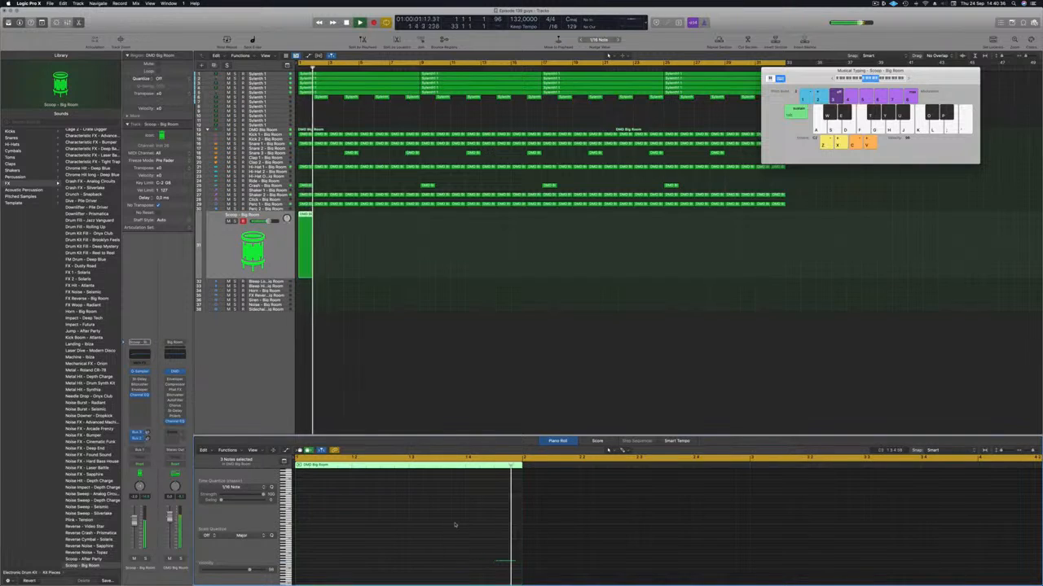
key("Return")
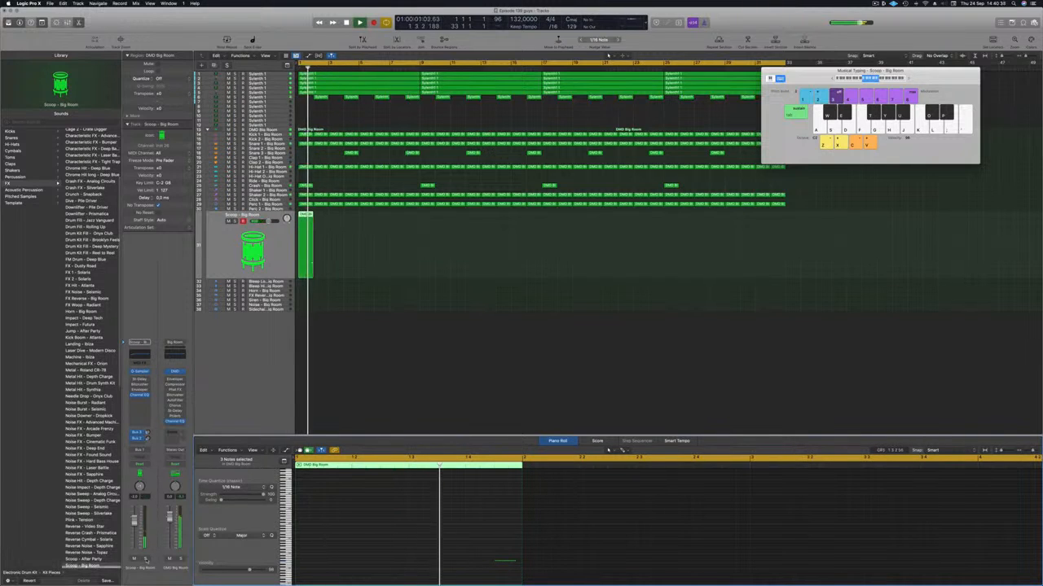
key("Return")
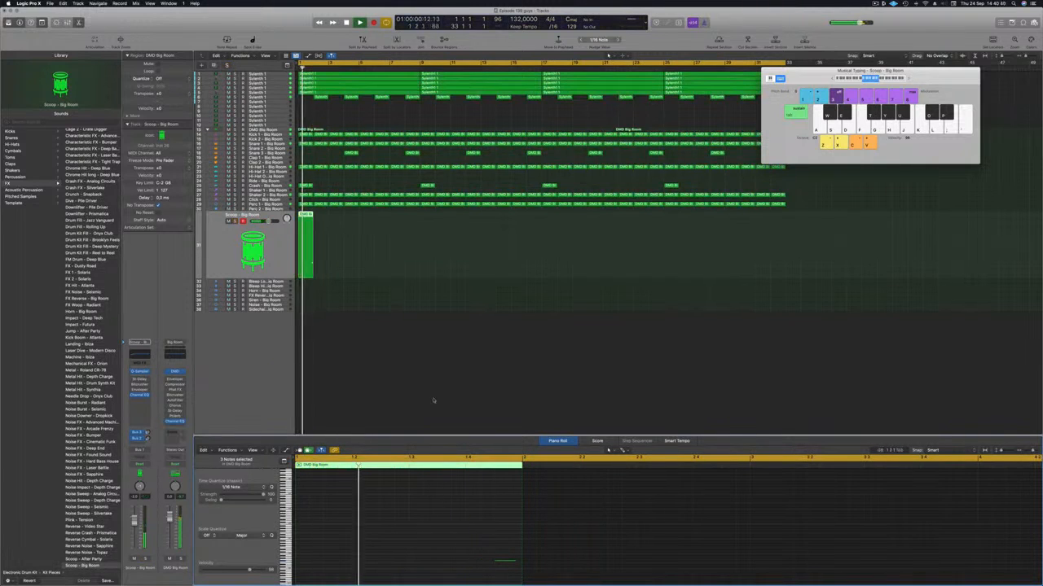
key("Return")
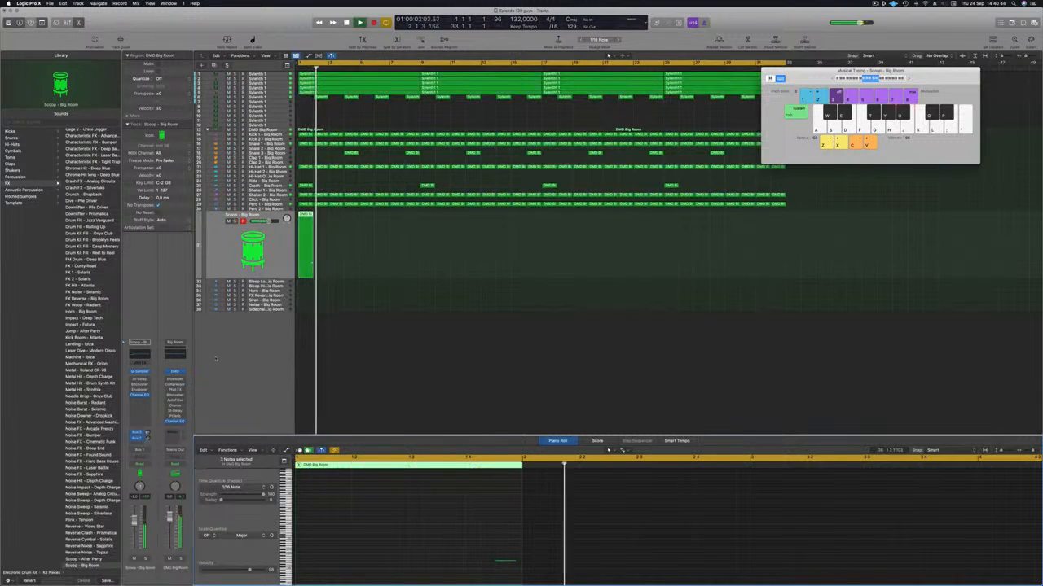
key("Return")
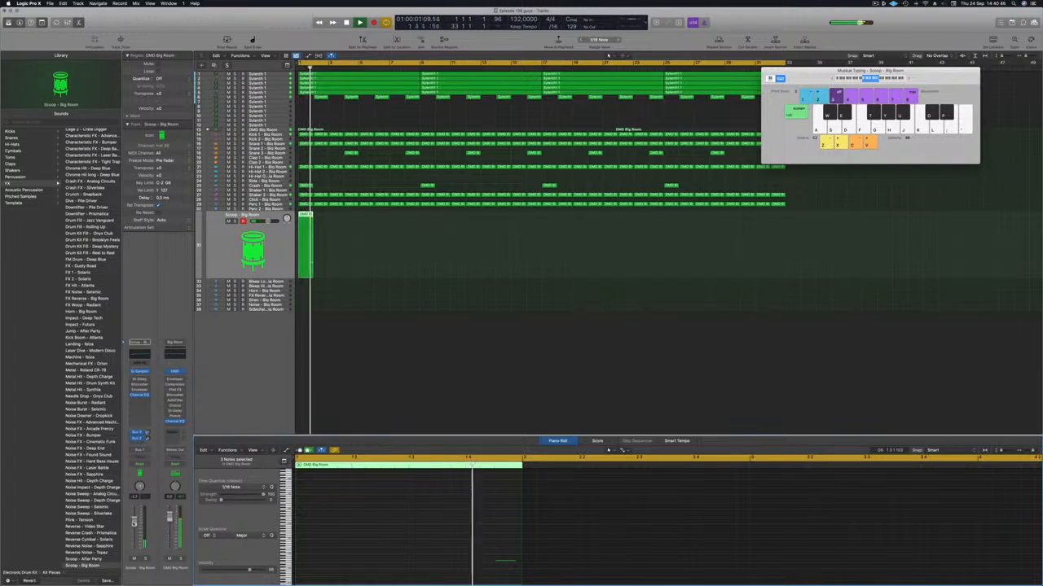
Duplicate the Scoop region repeatedly to fill all 32 bars, replay the loop and deselect the regions
left_click_drag(302, 217, 337, 221)
key("space")
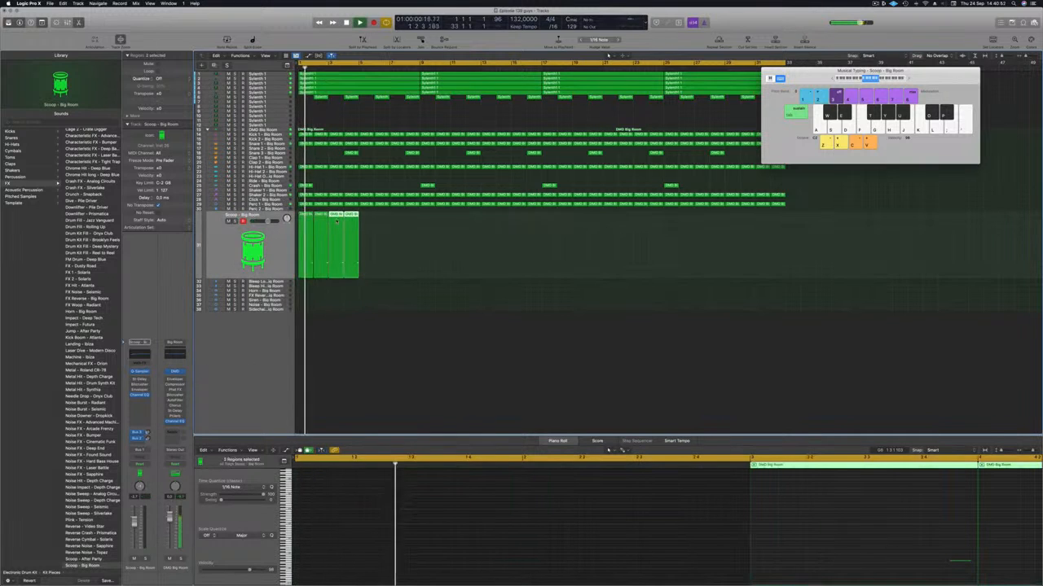
mouse_move(375, 225)
left_mouse_down()
mouse_move(298, 234)
mouse_move(370, 227)
left_mouse_up()
left_click_drag(449, 235, 423, 225)
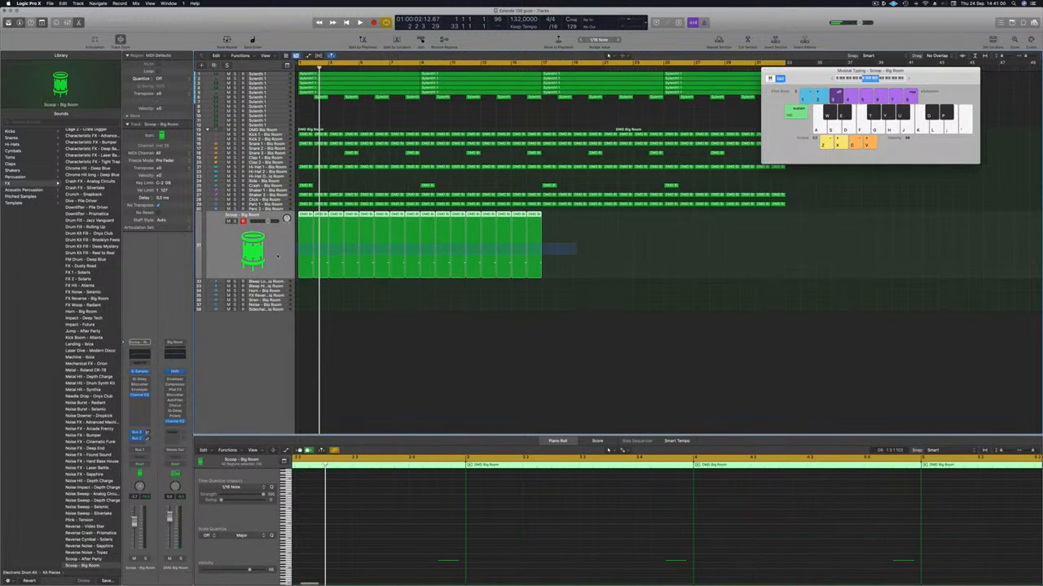
left_click_drag(305, 215, 551, 232)
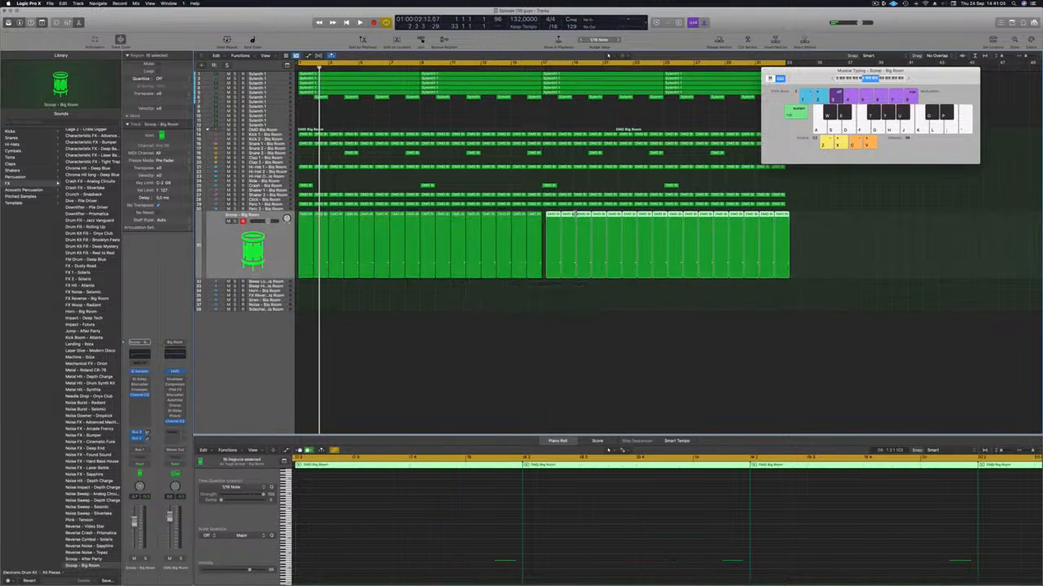
key("Return")
key("space")
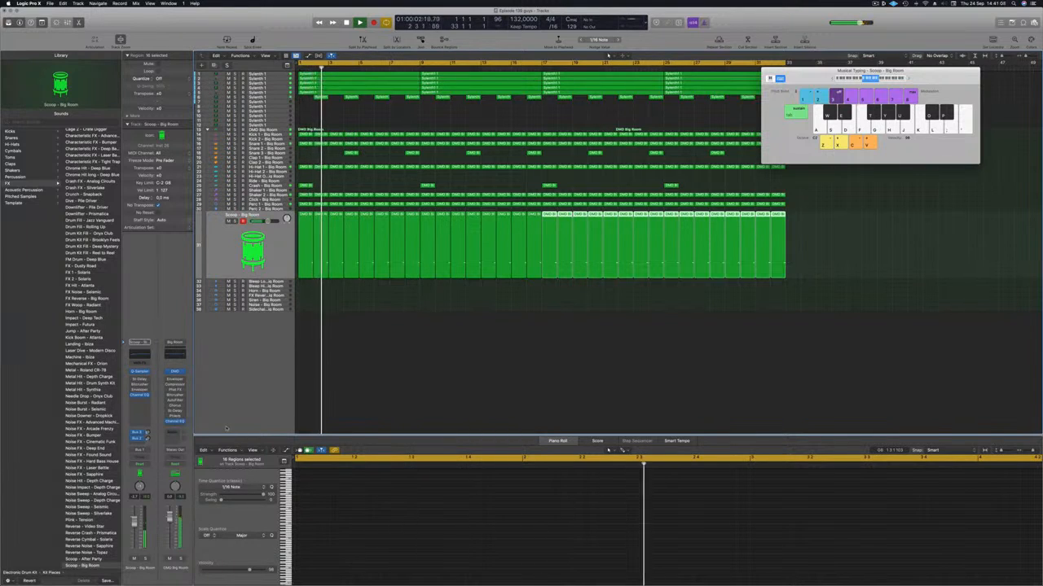
left_click(421, 371)
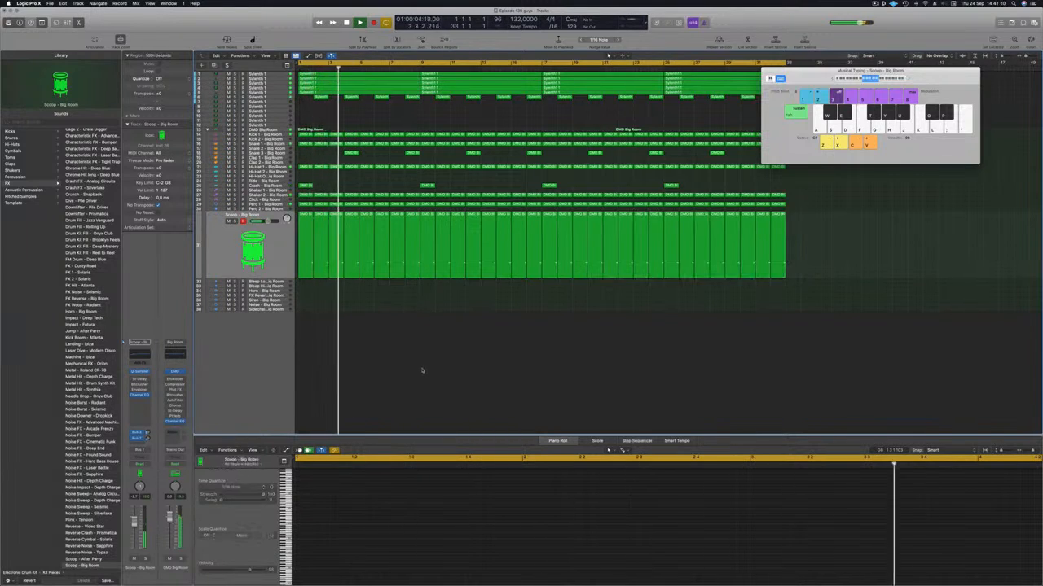
Copy the bar 1 region from the Perc 1 track onto the Perc 2 - Big Room track
scroll(381, 325, "down", 5)
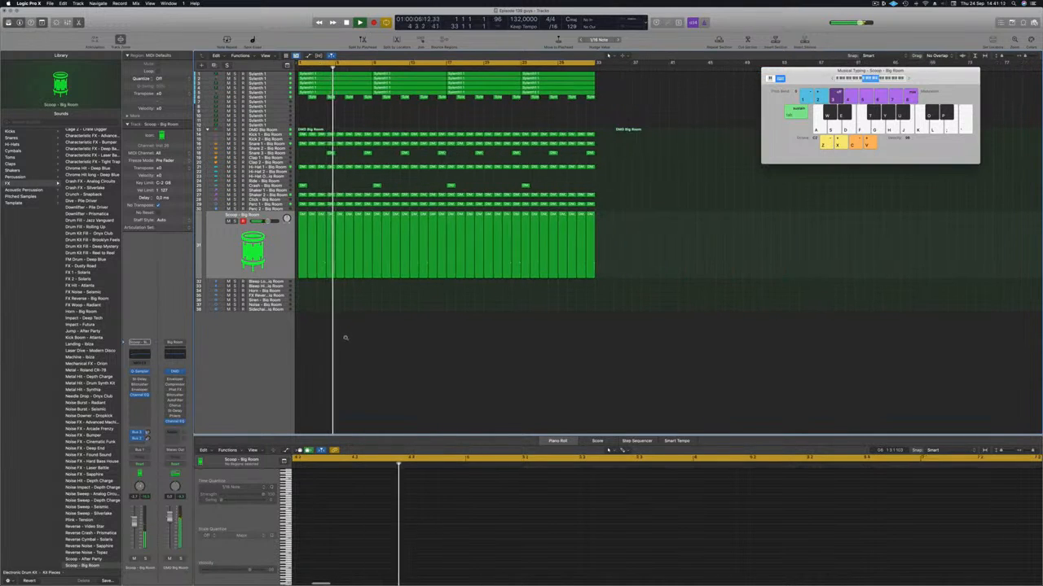
scroll(345, 337, "down", 1)
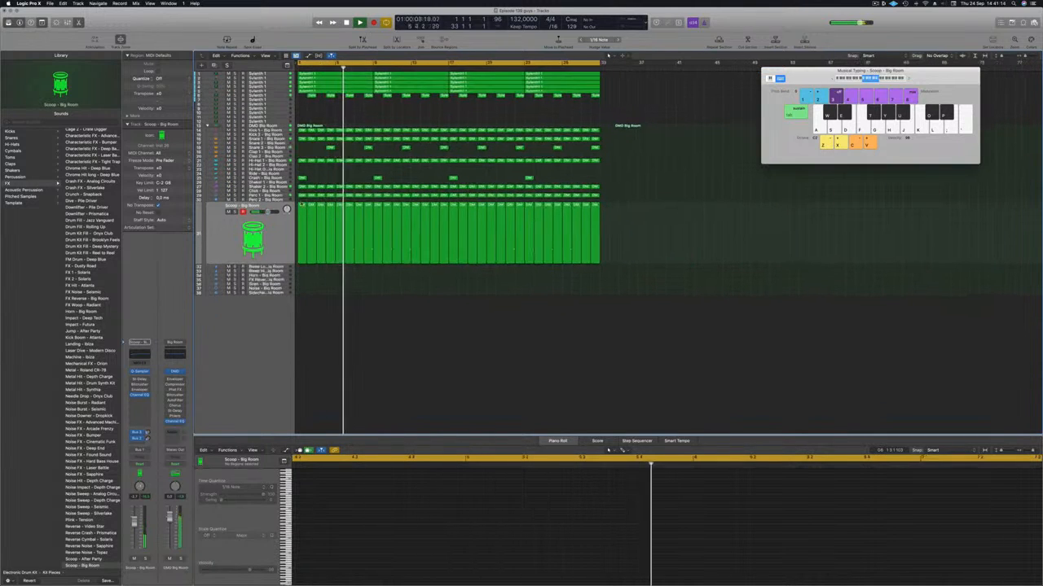
key("Up")
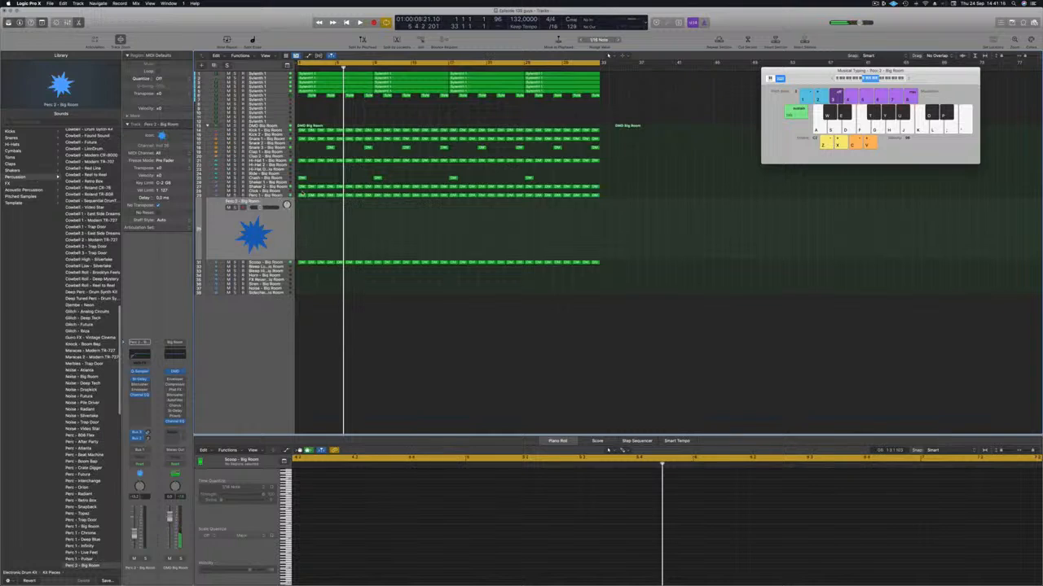
left_click_drag(302, 196, 302, 233)
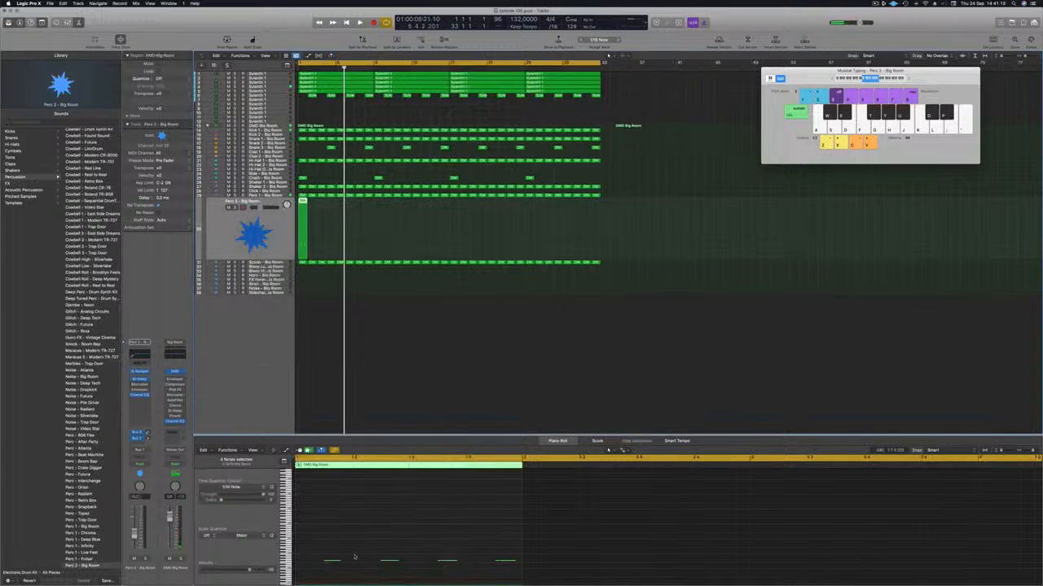
Shift the copied Perc 2 notes earlier, duplicate them into a 12-note pattern across the bar and play it back
left_click_drag(331, 553, 519, 575)
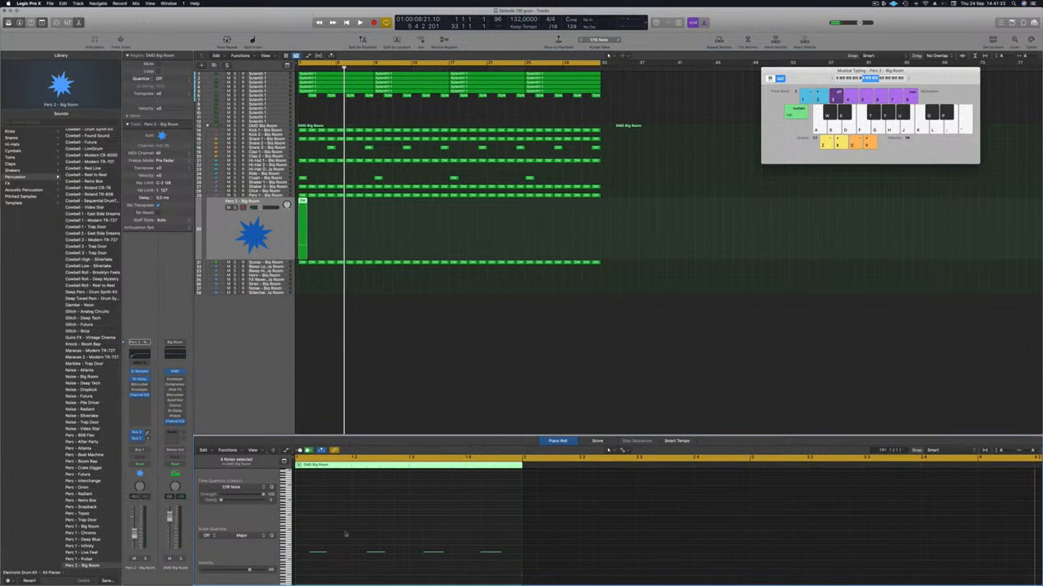
left_click_drag(320, 554, 526, 554)
key("space")
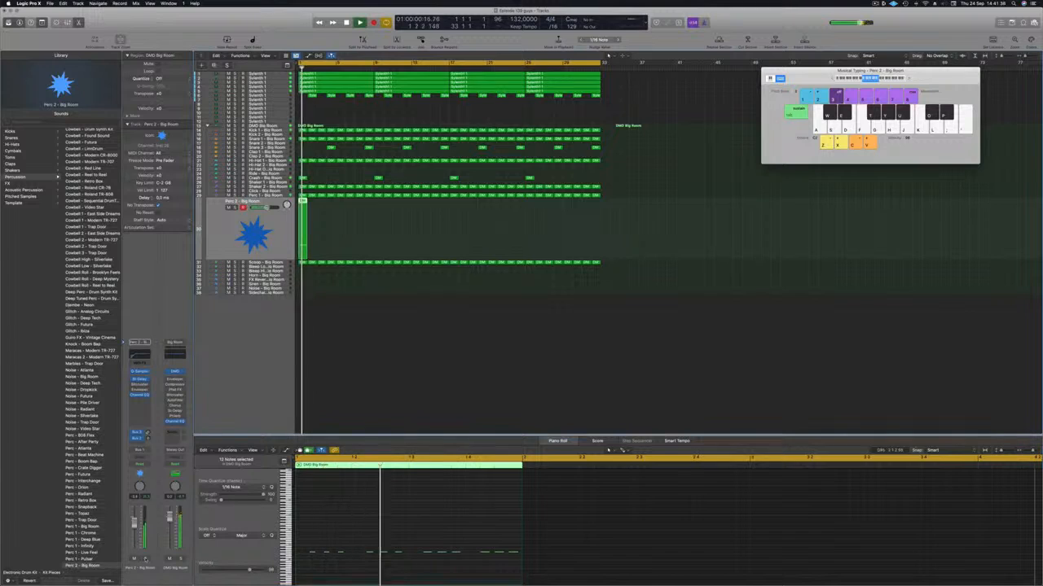
Change the Perc 2 sound to Perc - After Party and transpose its 12 notes to a different pitch
left_click(358, 520)
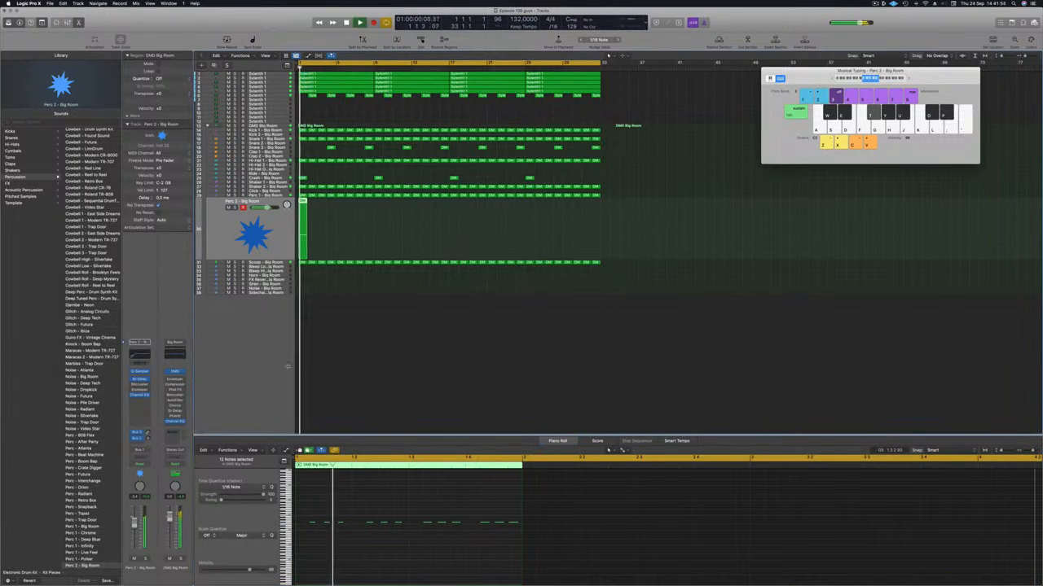
scroll(90, 399, "down", 3)
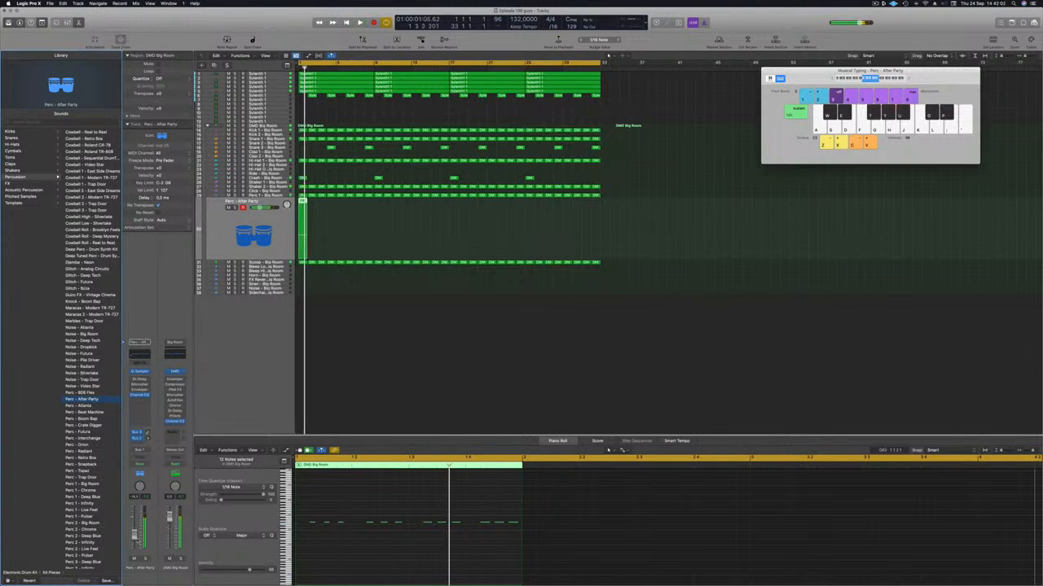
left_click(392, 511)
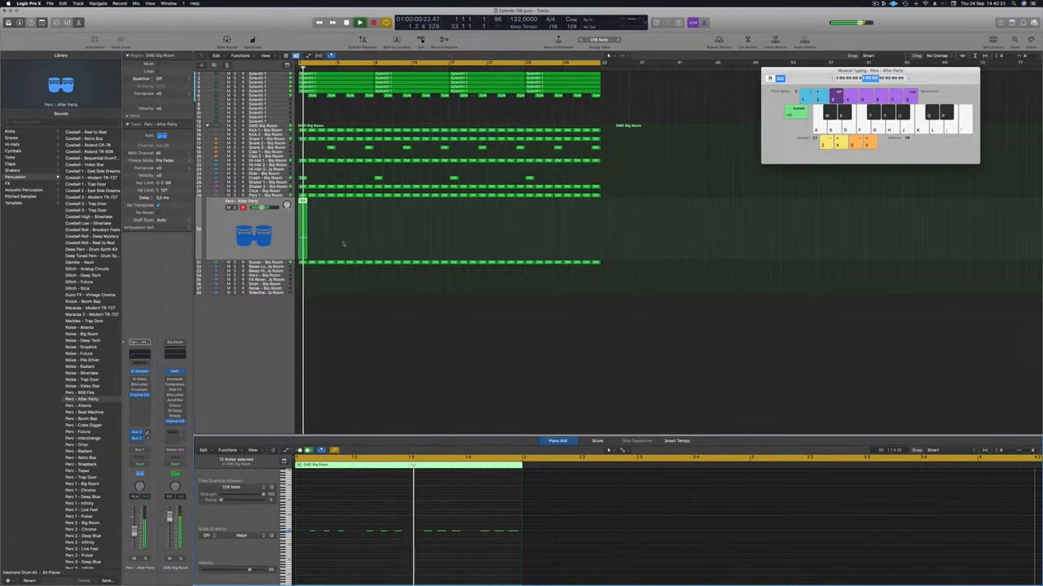
Duplicate the Perc - After Party region to fill all 32 bars and select every region on the track
left_click_drag(304, 202, 384, 213)
key("space")
left_click_drag(303, 204, 461, 222)
key("space")
key("space")
left_click(222, 232)
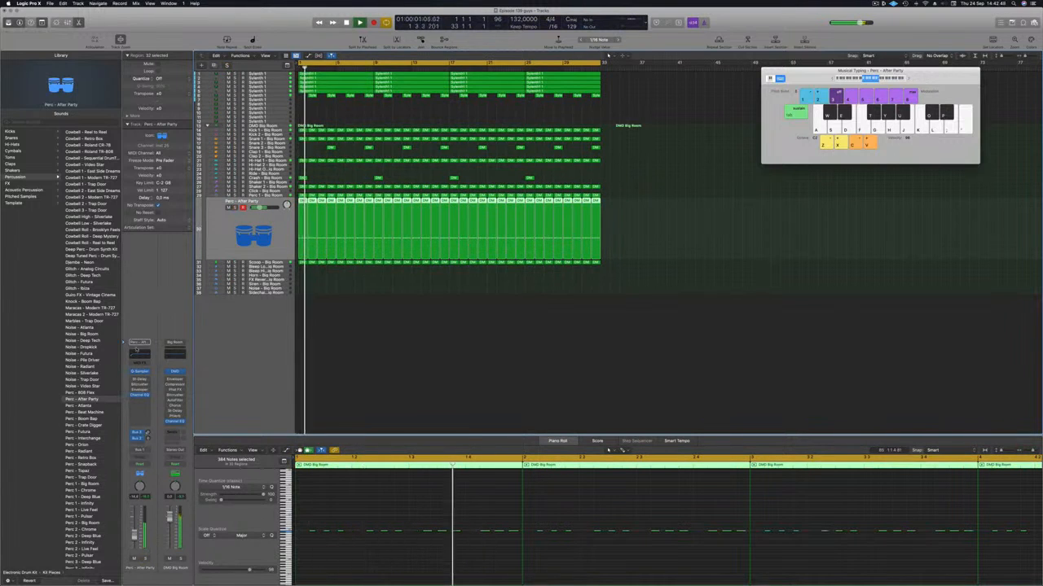
Set the low cut in the Perc - After Party Channel EQ to 212 Hz
left_click(135, 354)
left_click(361, 124)
left_click(361, 124)
left_click(359, 319)
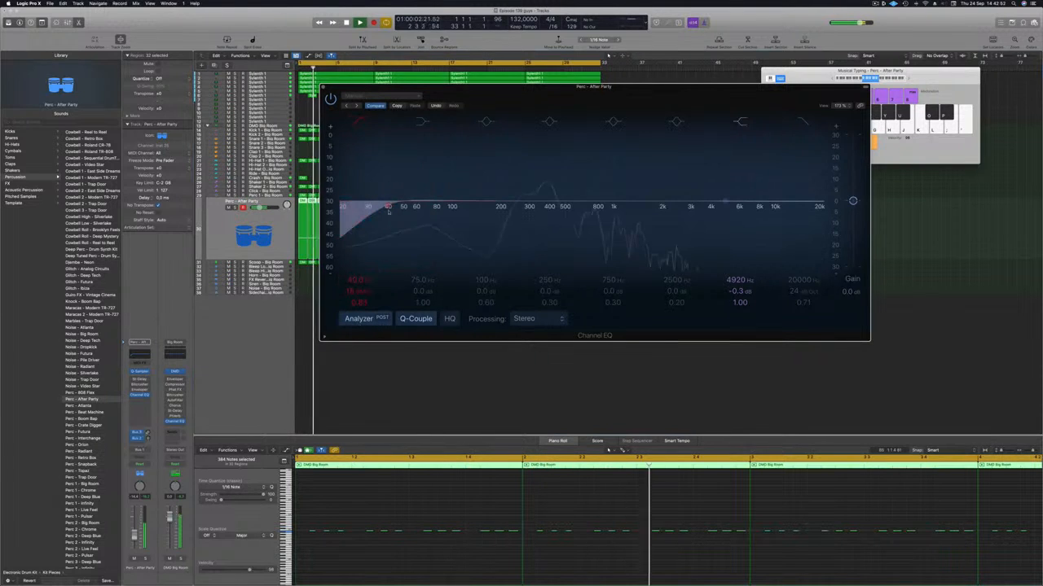
left_click_drag(387, 206, 503, 203)
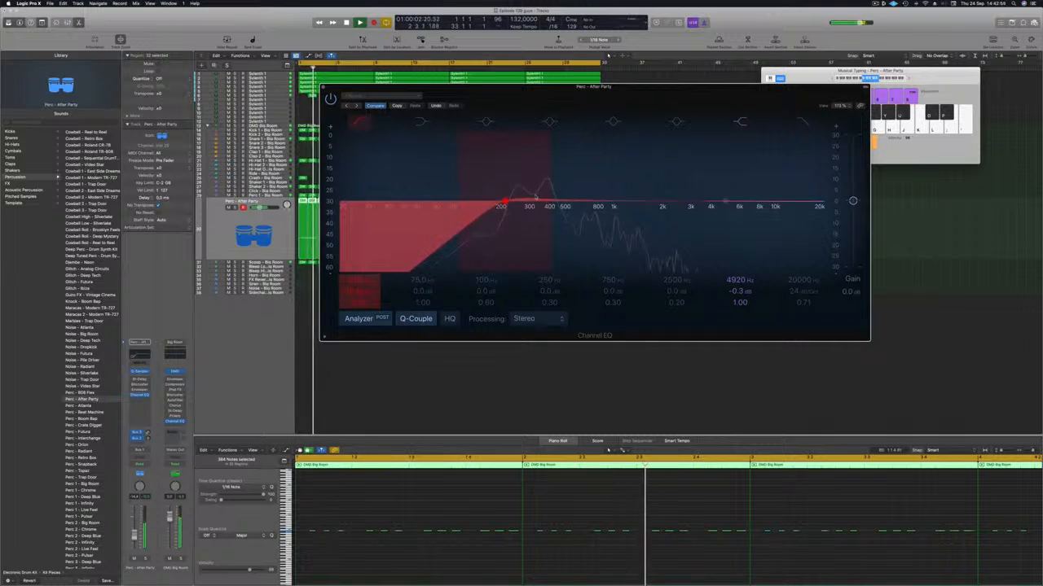
Compare the filtered percussion soloed and in the full mix, replaying from the start
left_click(146, 560)
left_click(147, 560)
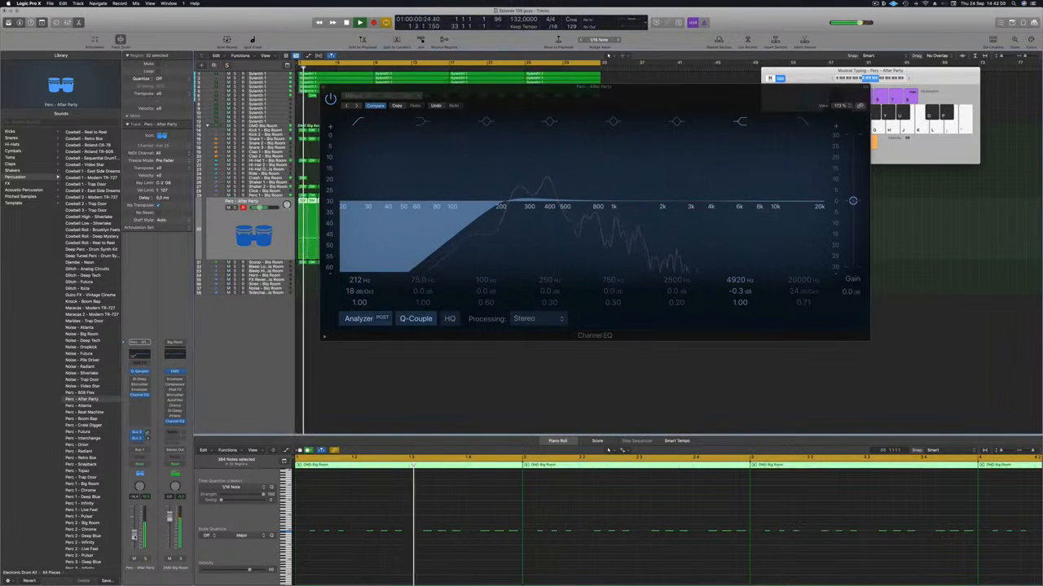
left_click(146, 560)
left_click(146, 559)
key("Return")
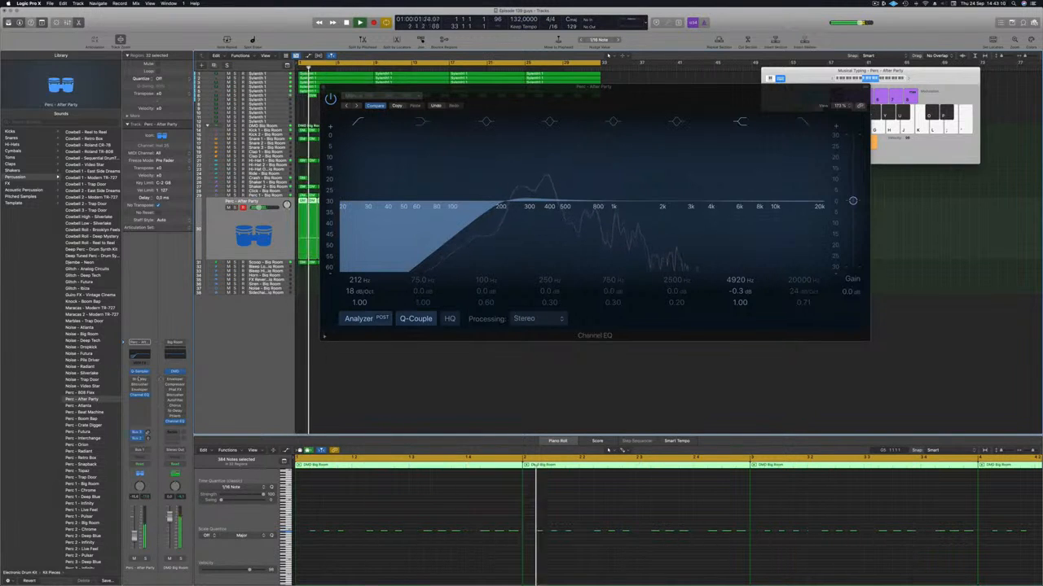
Enable the Stereo Delay on Perc - After Party with the 1/4 Note Triplet preset and audition it soloed
left_click(140, 380)
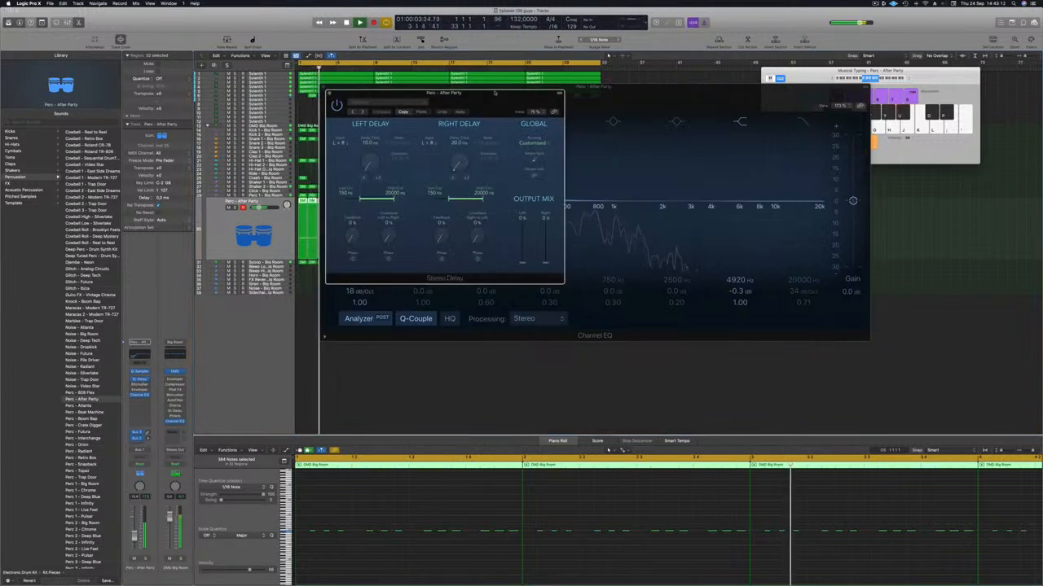
left_click(383, 102)
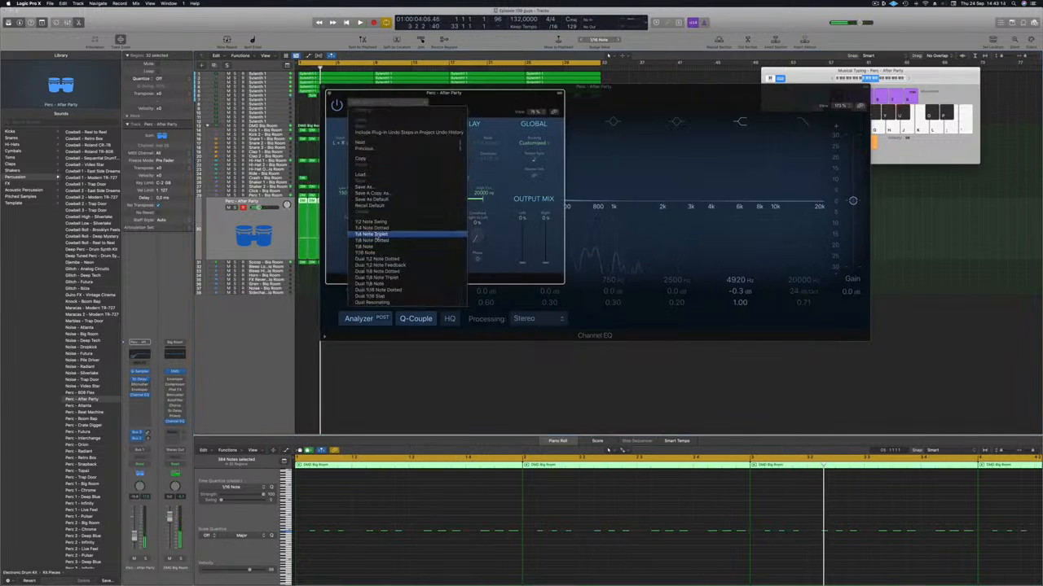
left_click(376, 235)
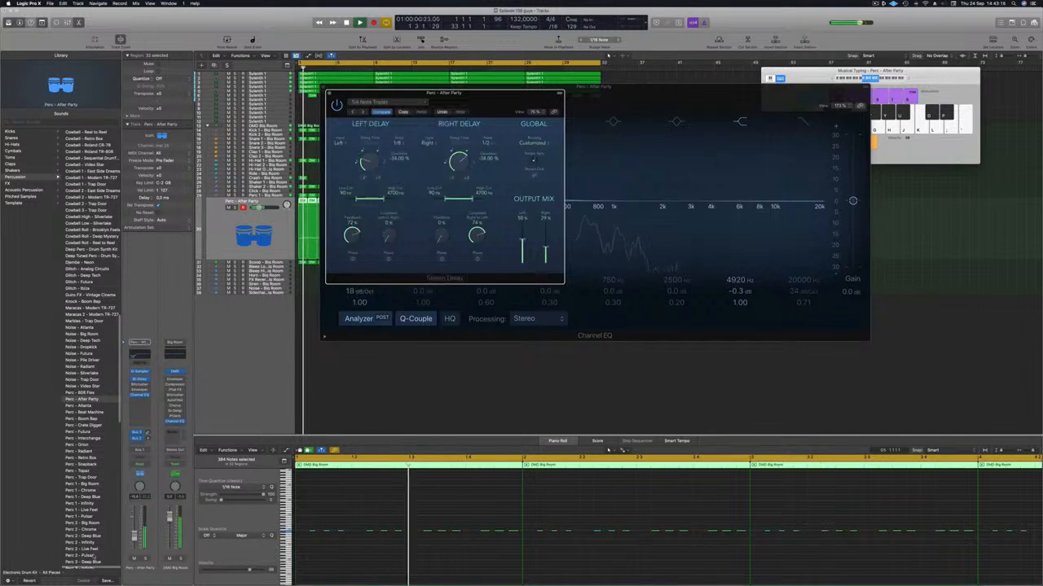
left_click(145, 559)
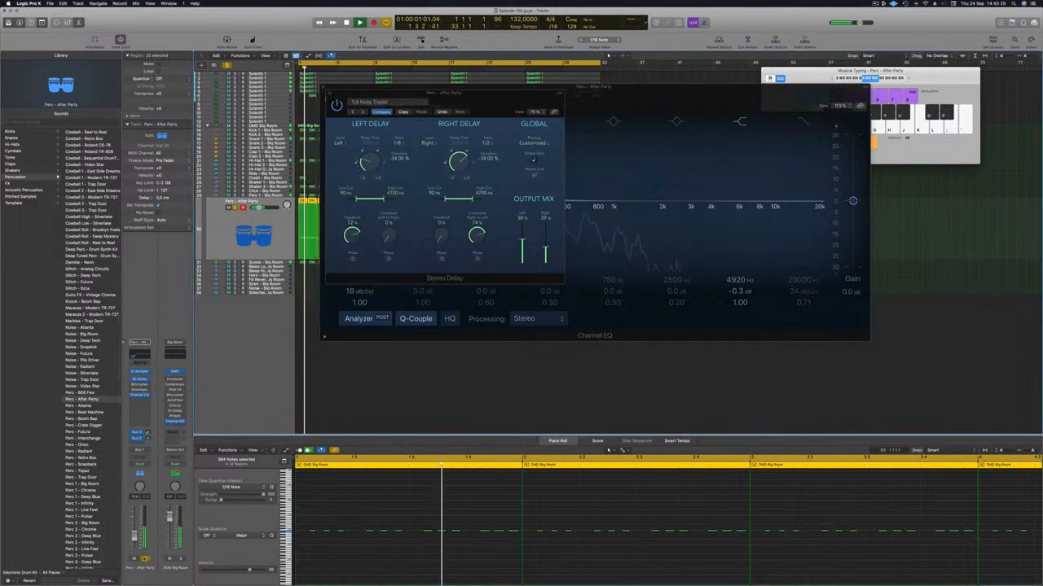
key("s")
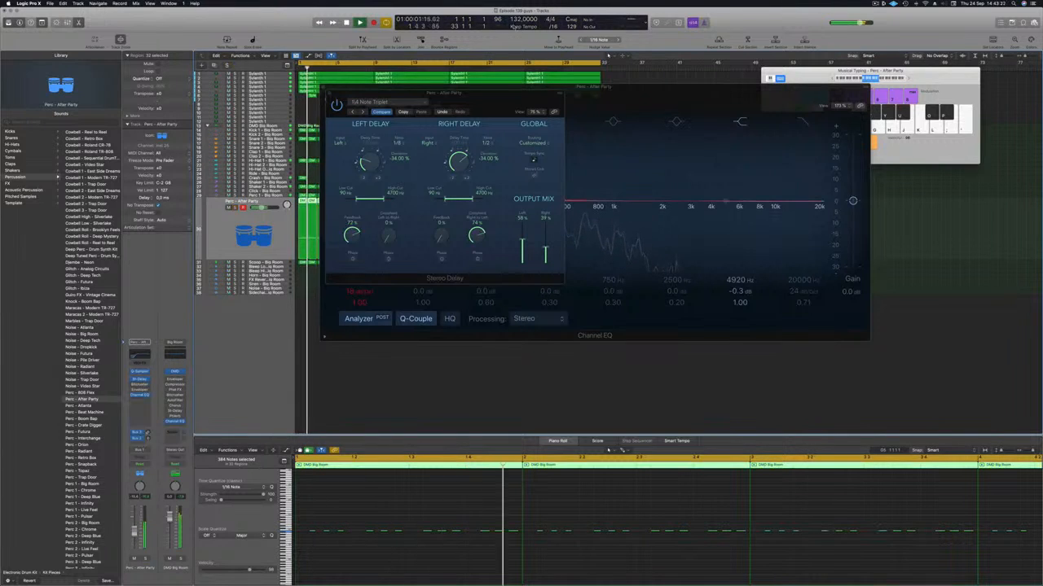
Step through the Stereo Delay presets to Dual 1/2 Note Dotted, moving the plug-in window aside
left_click(365, 110)
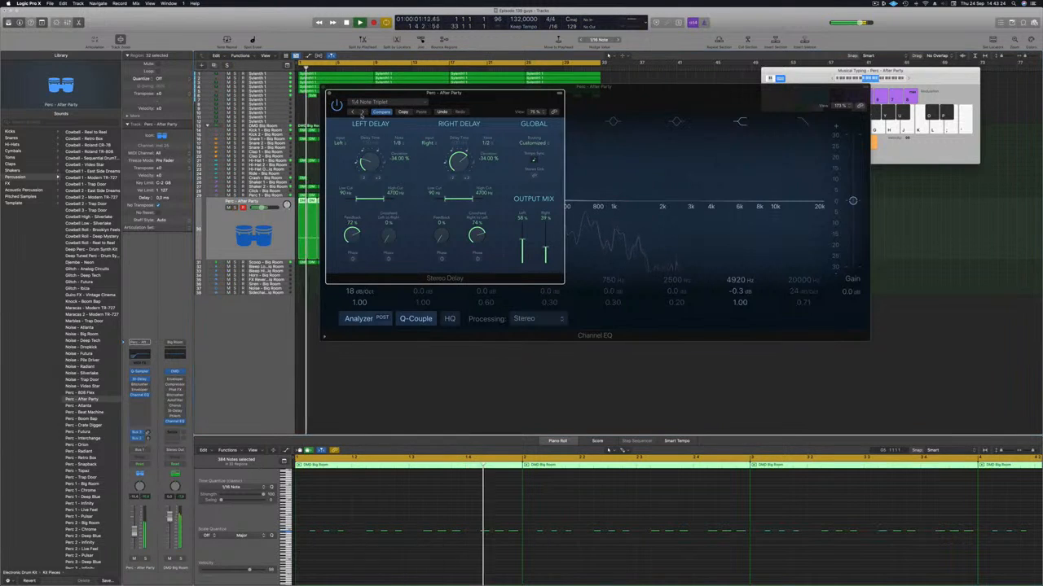
left_click(364, 113)
left_click_drag(483, 104, 463, 181)
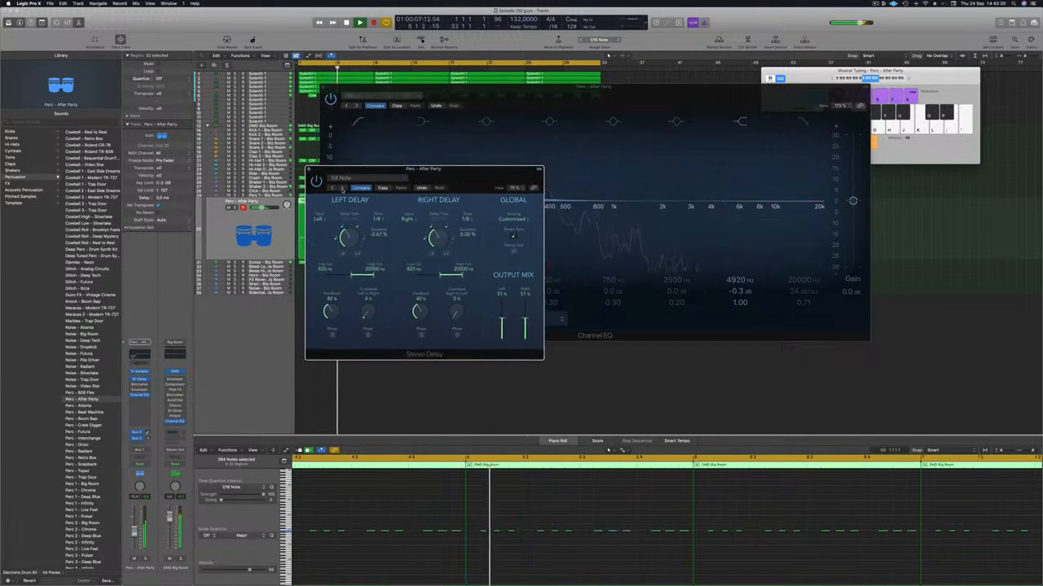
left_click_drag(344, 189, 332, 188)
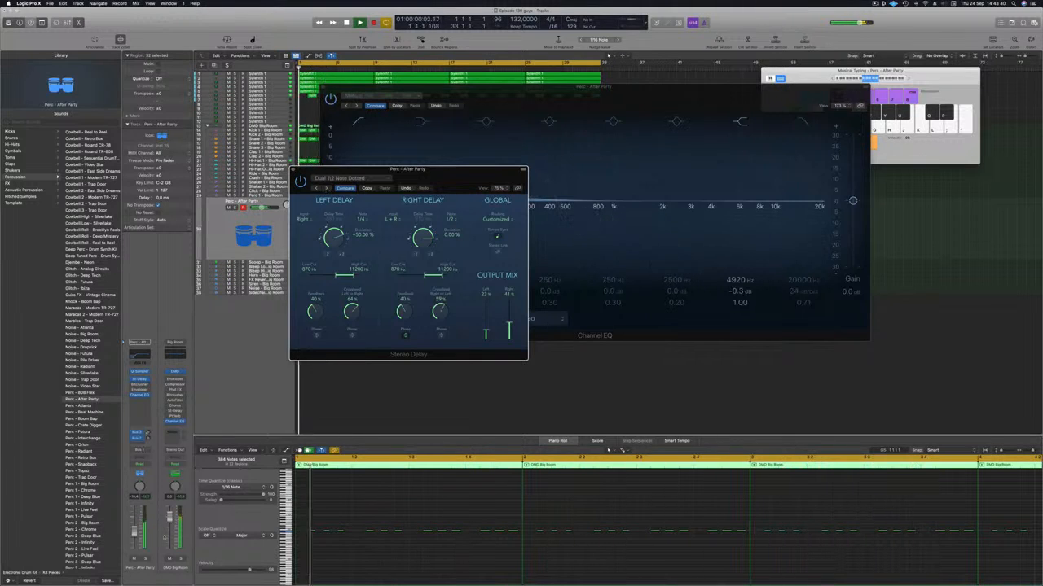
Audition the delayed percussion soloed and in the mix, close the Stereo Delay and Channel EQ, and replay the loop
left_click(145, 560)
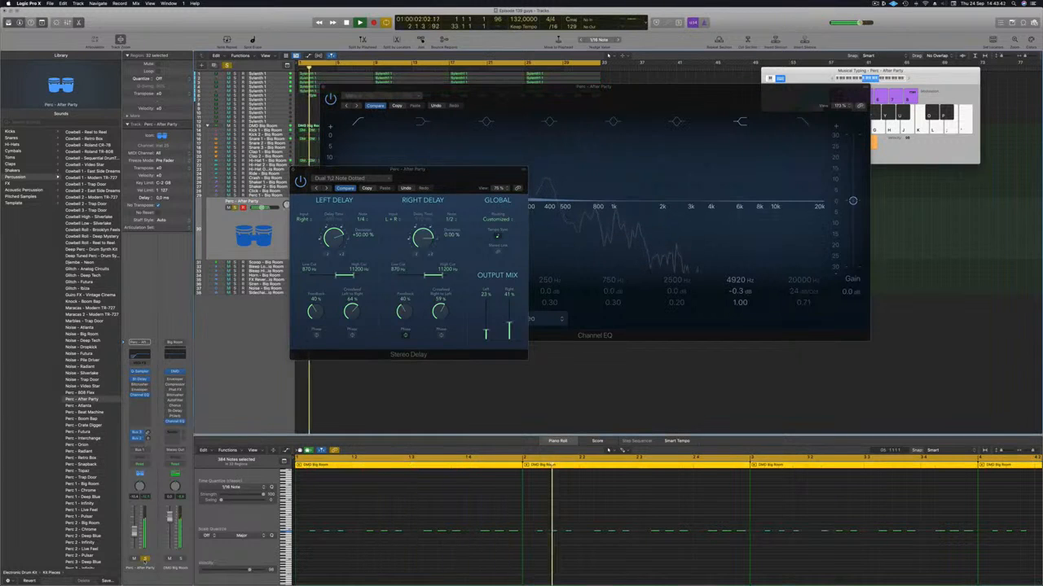
left_click(145, 560)
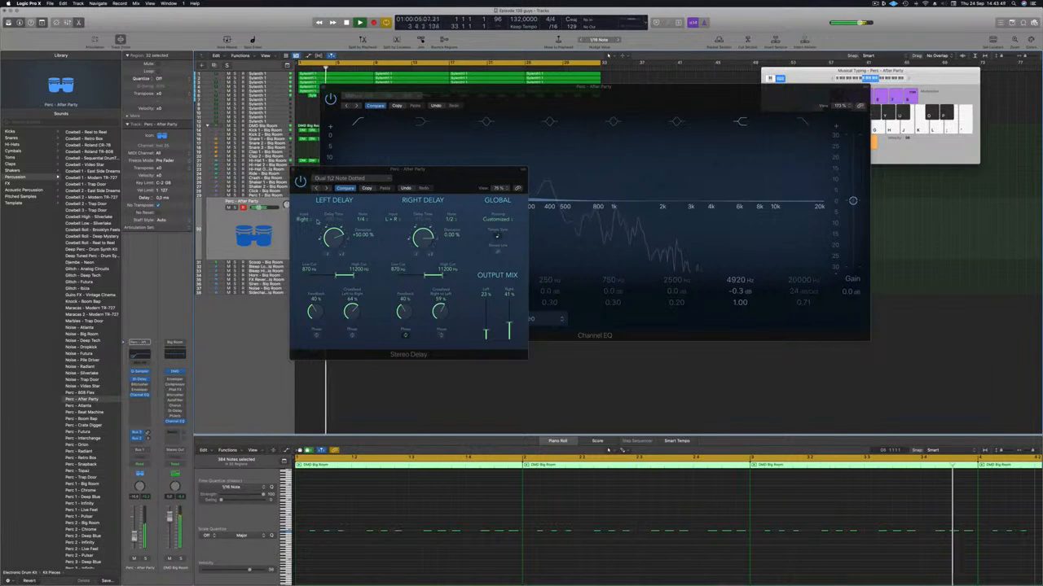
left_click(297, 172)
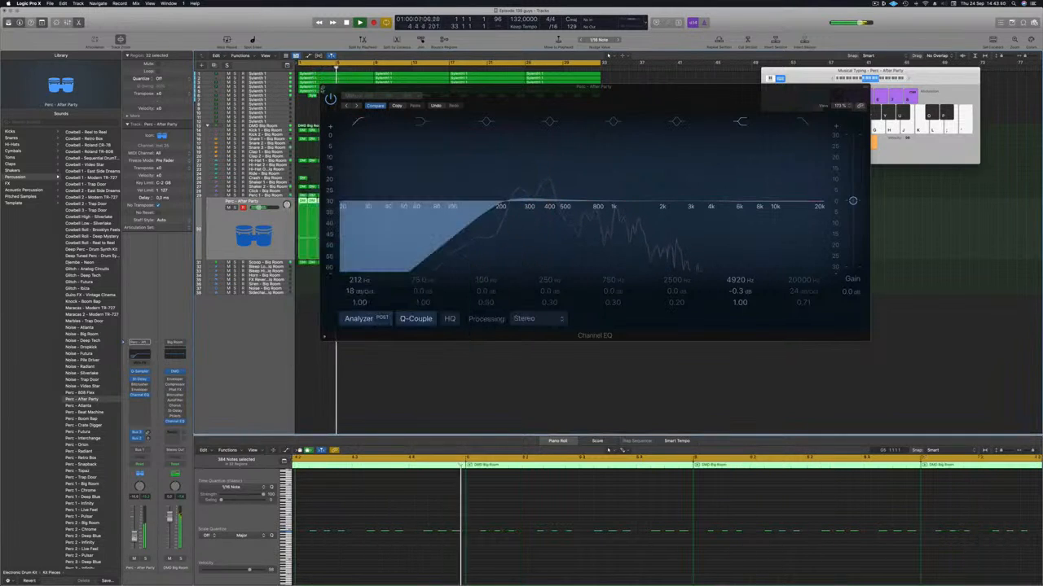
left_click(322, 87)
key("Return")
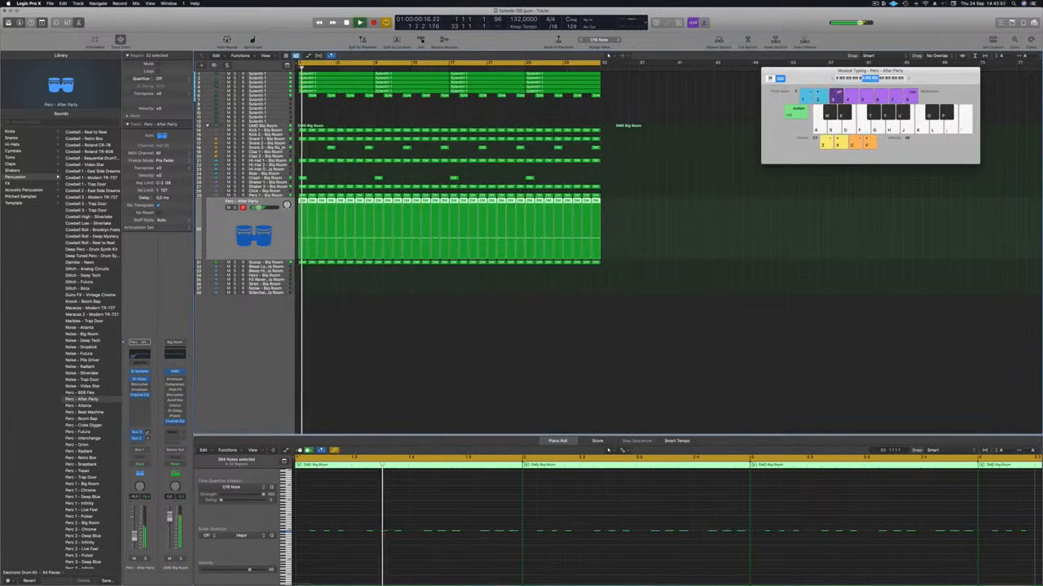
Add a Bus 5 send to the Snare 3 - Big Room track, raise its level and replay the loop with the regions deselected
left_click(278, 148)
key("Return")
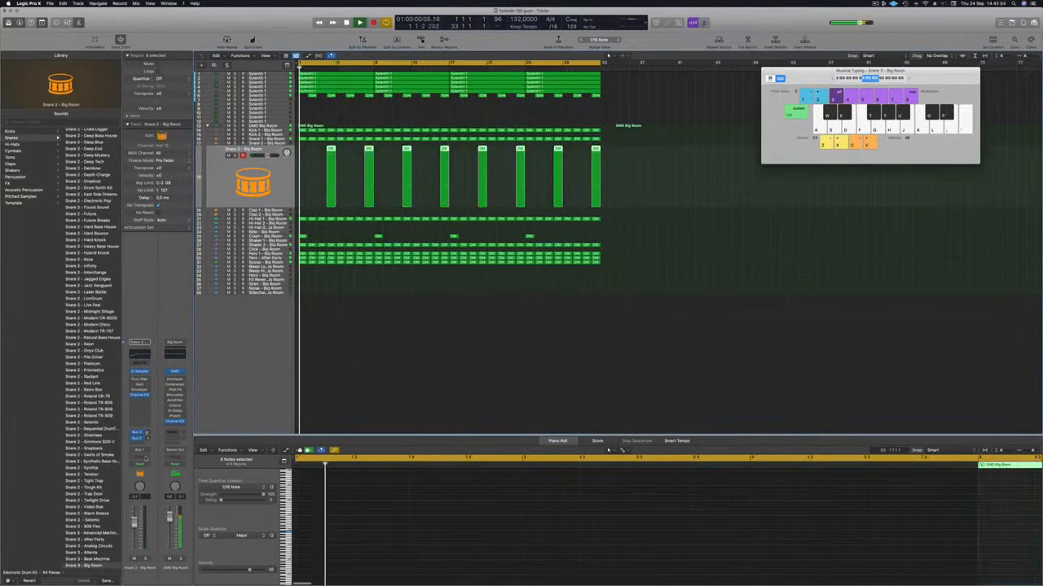
left_click(137, 445)
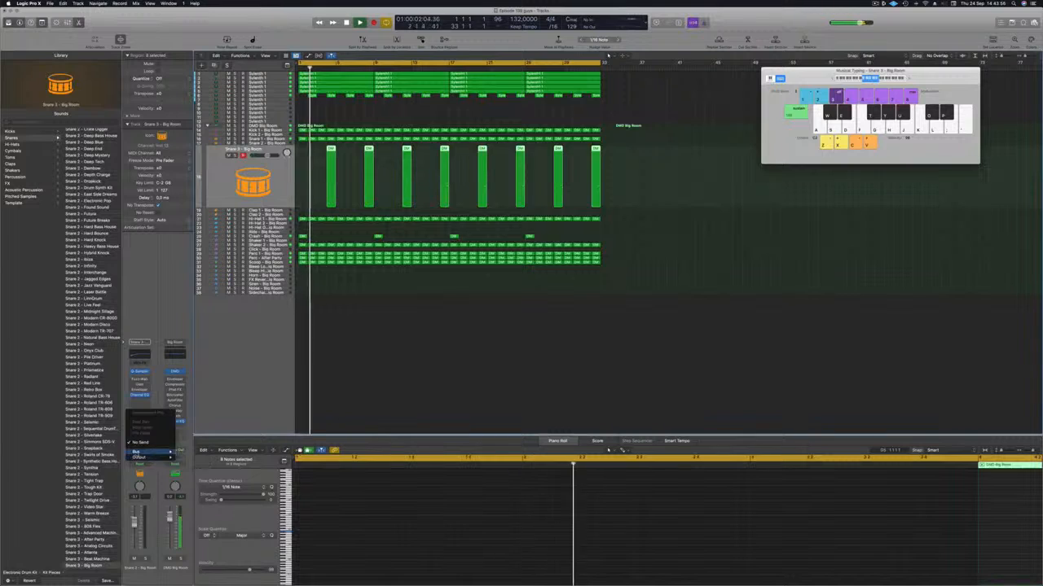
mouse_move(151, 452)
left_click(213, 387)
key("Return")
key("space")
left_click_drag(148, 439, 148, 438)
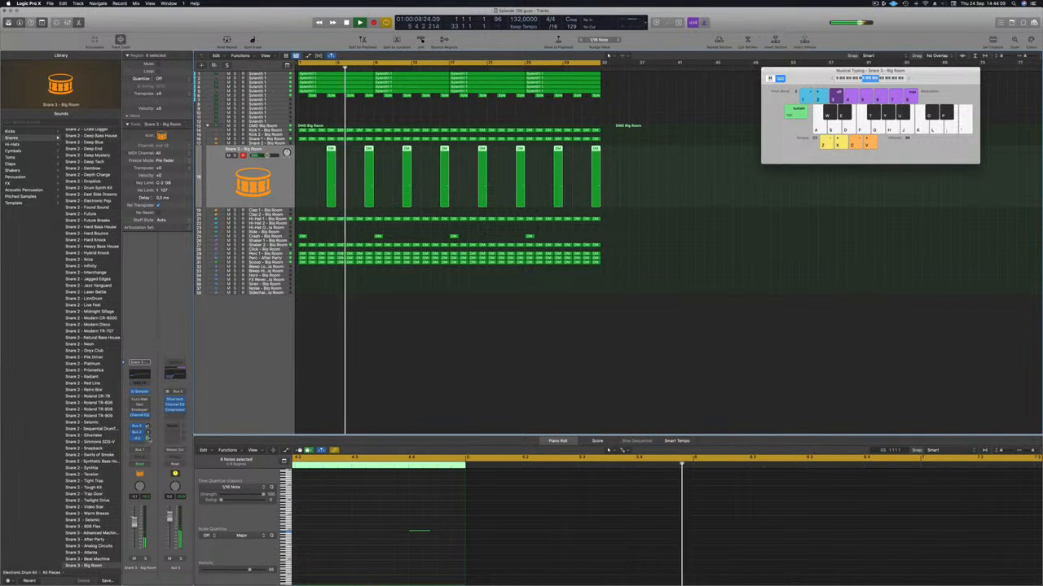
left_click(394, 383)
key("Return")
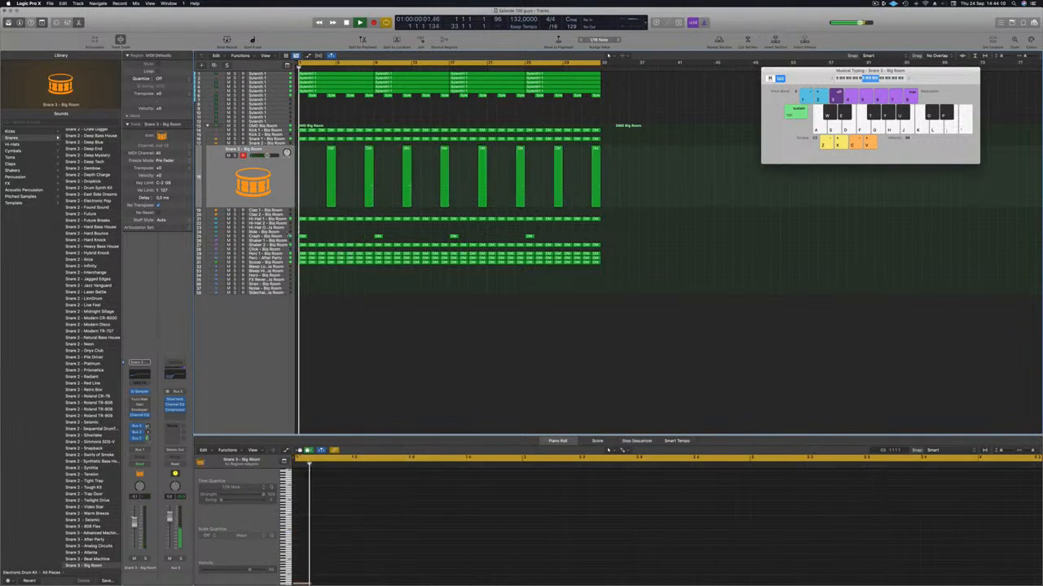
Add a Bus 5 send to the Crash - Big Room track, raise its level and deselect the regions
left_click(276, 237)
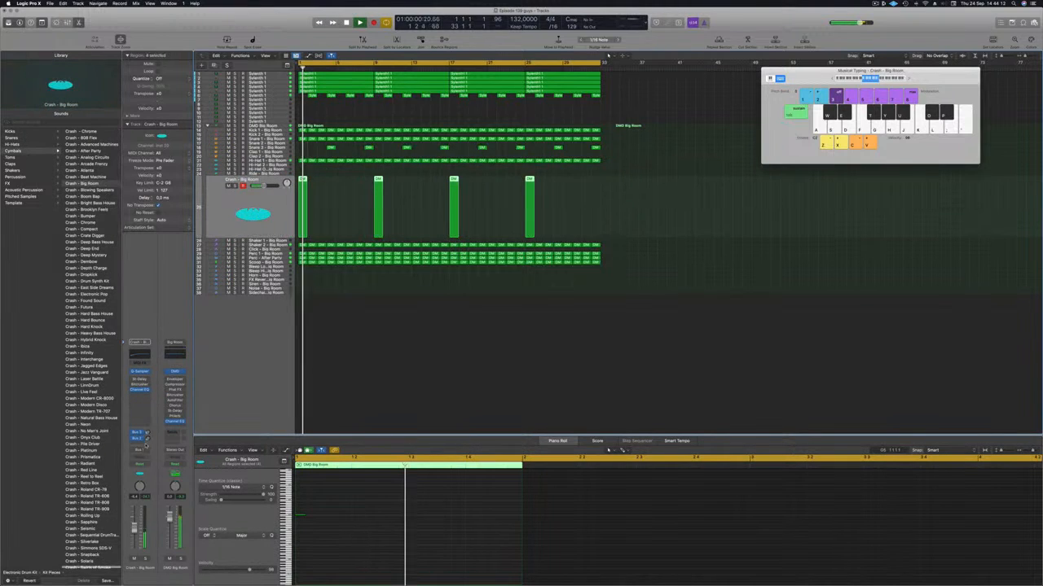
left_click(146, 441)
mouse_move(162, 453)
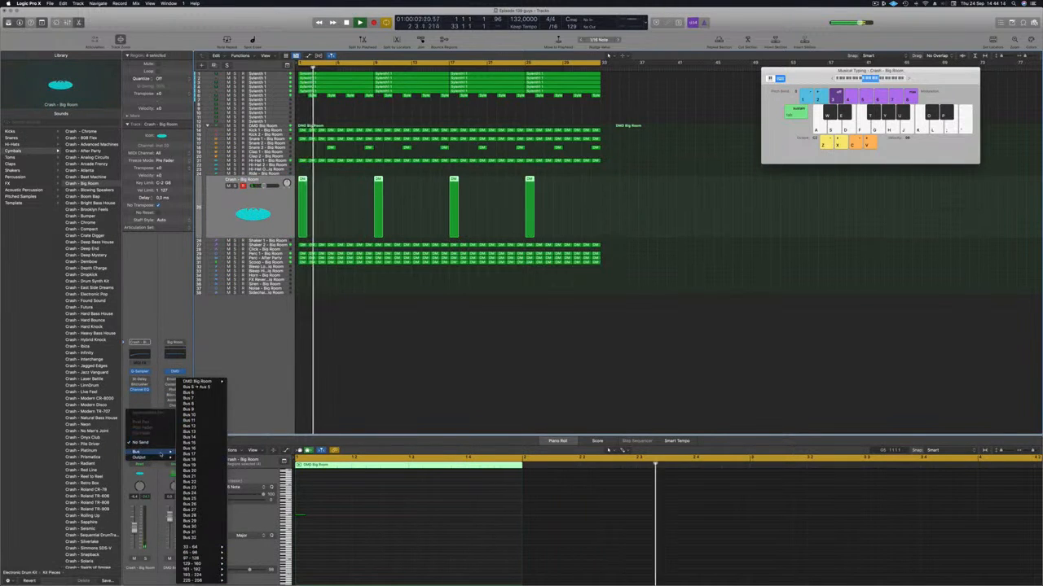
left_click(210, 388)
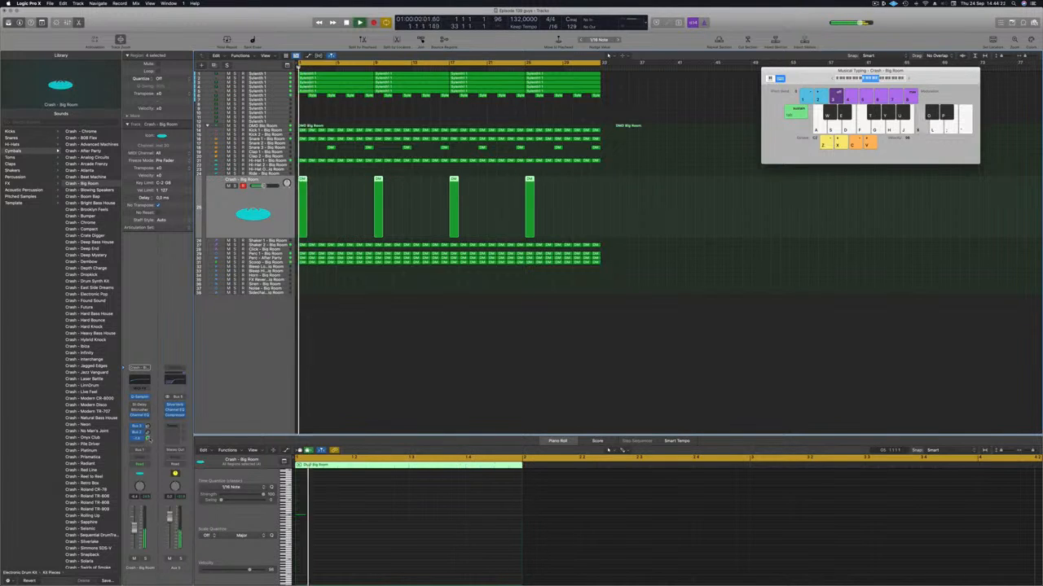
left_click(409, 333)
Check the Snare 3 - Big Room track's channel strip while the loop plays and deselect its regions
scroll(399, 362, "down", 2)
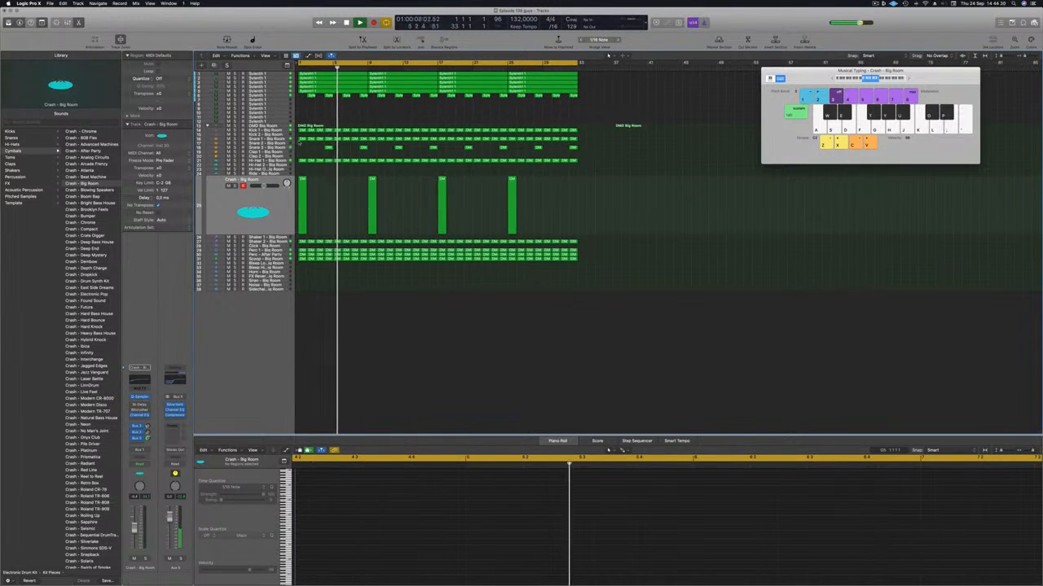
left_click(262, 147)
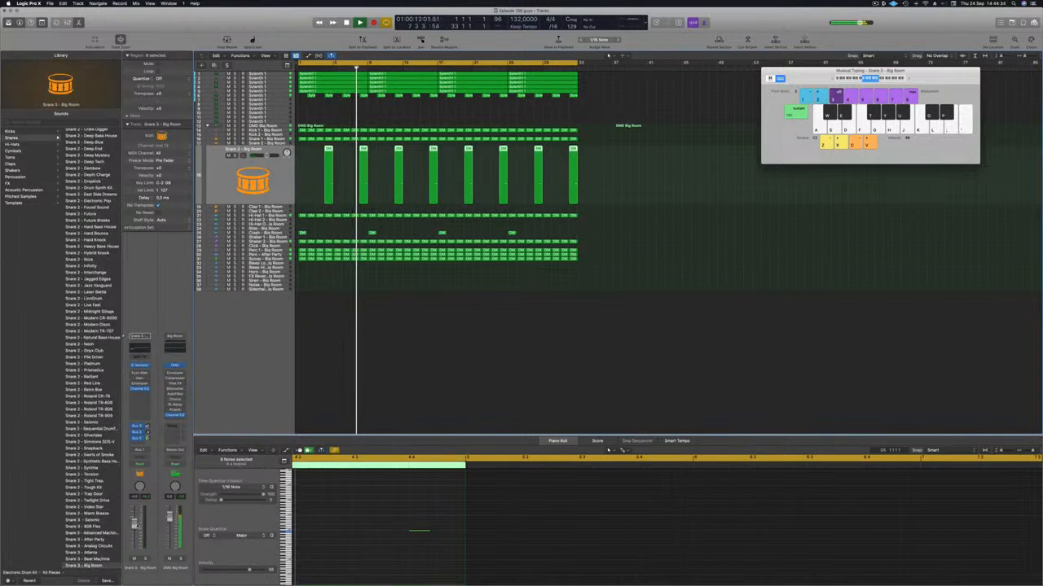
left_click(324, 342)
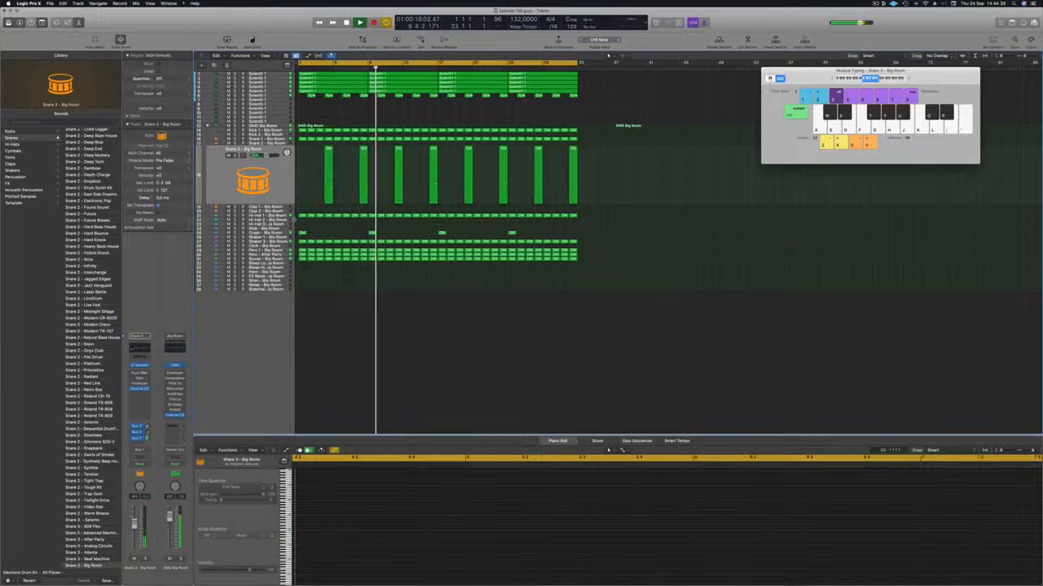
Copy the first Hi-Hat 1 - Big Room region down to the Hi-Hat Open - Big Room track and replay the loop
left_click(278, 216)
scroll(348, 292, "up", 3)
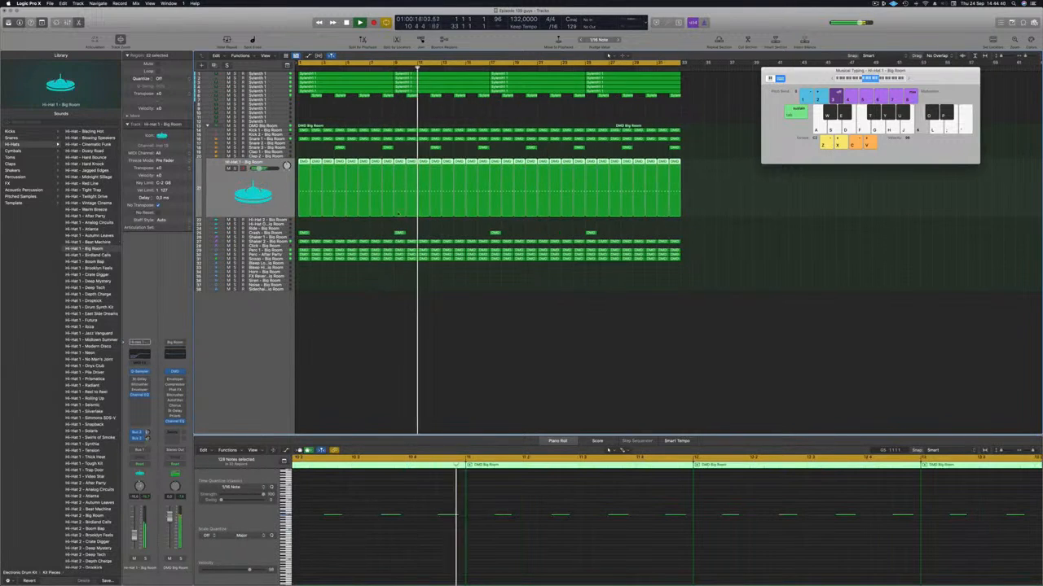
left_click(313, 155)
left_click(304, 170)
left_click_drag(303, 169, 304, 225)
key("space")
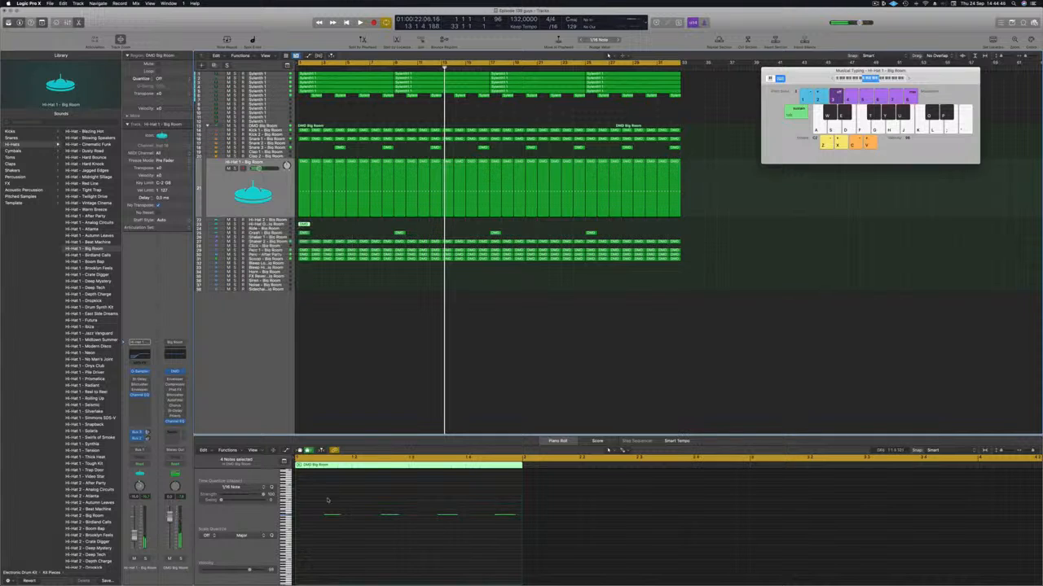
key("space")
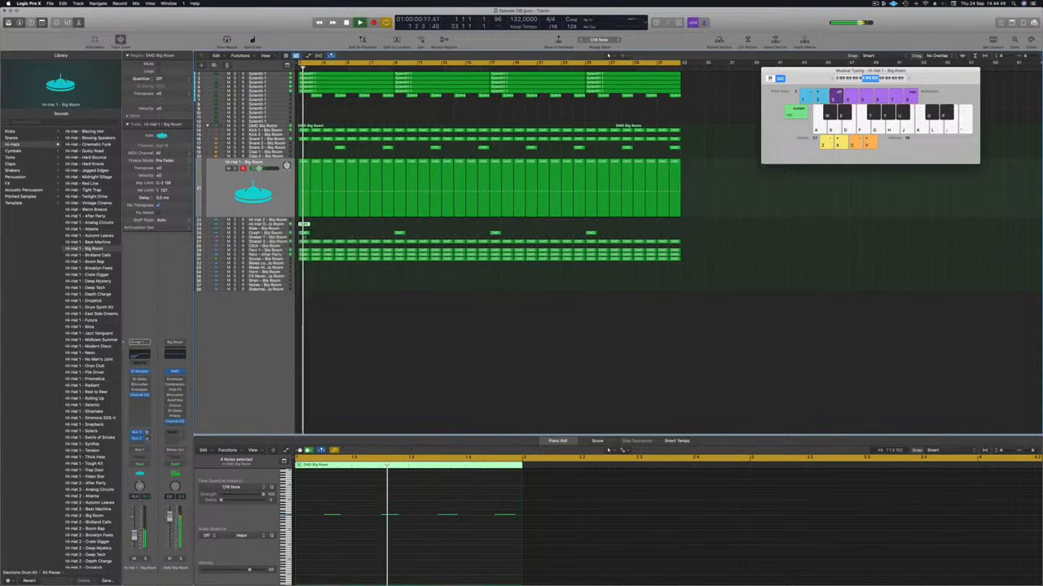
Repeat the one-bar region on the Hi-Hat Open - Big Room track up to bar 33 and play the result
key("Down")
key("Down")
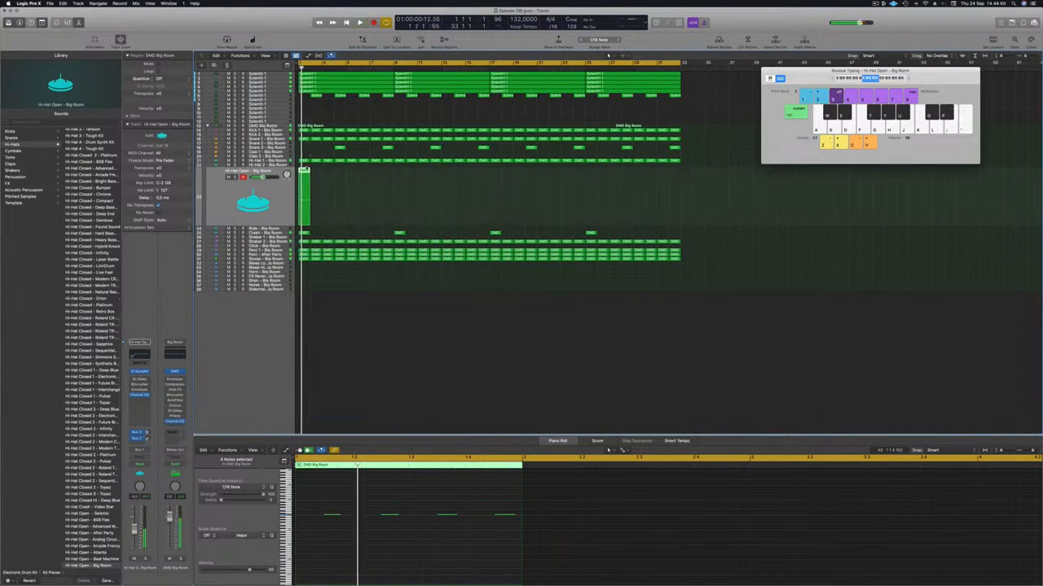
left_click_drag(311, 172, 595, 177)
key("space")
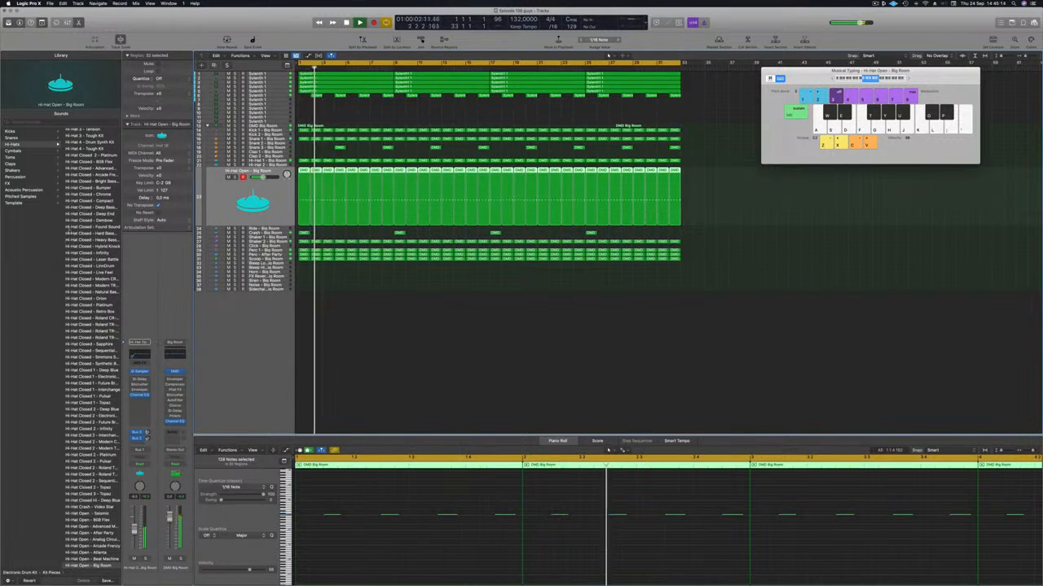
Replace the open hi-hat's sound with Hi-Hat Open - Deep Tech from the Hi-Hats library and replay the loop
scroll(88, 234, "up", 8)
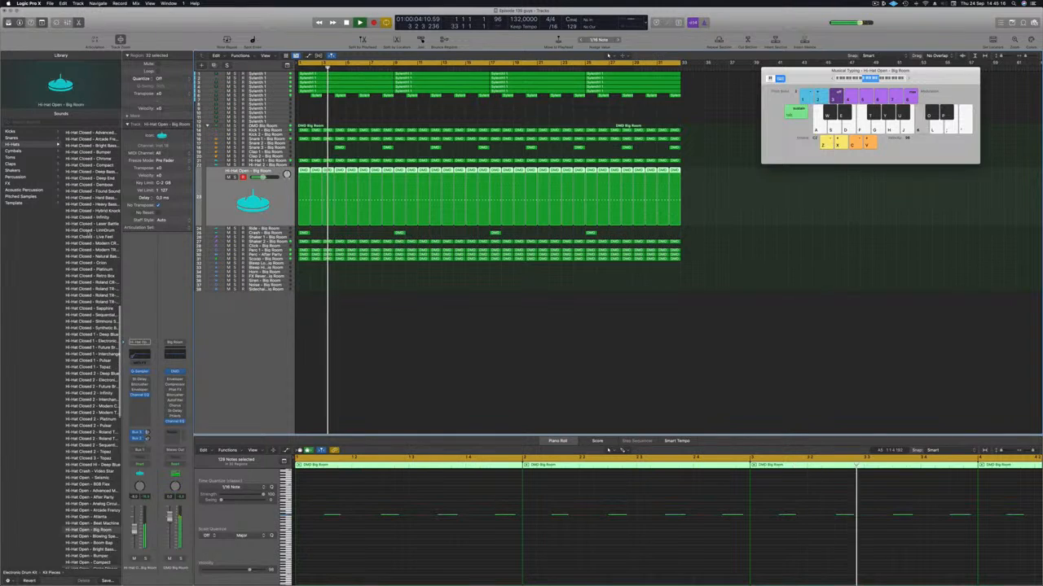
scroll(88, 326, "down", 8)
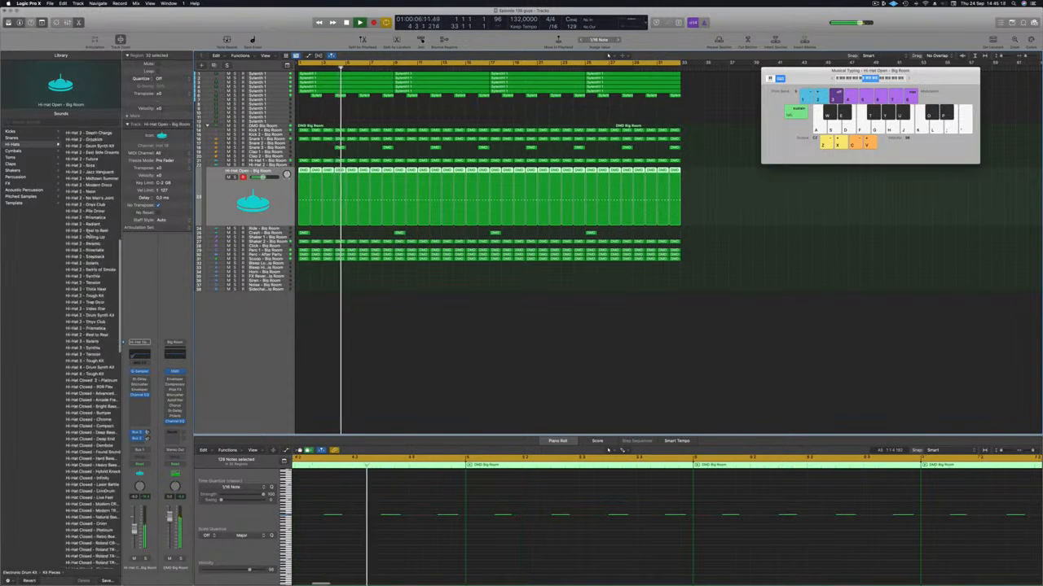
scroll(88, 326, "down", 3)
scroll(92, 348, "down", 3)
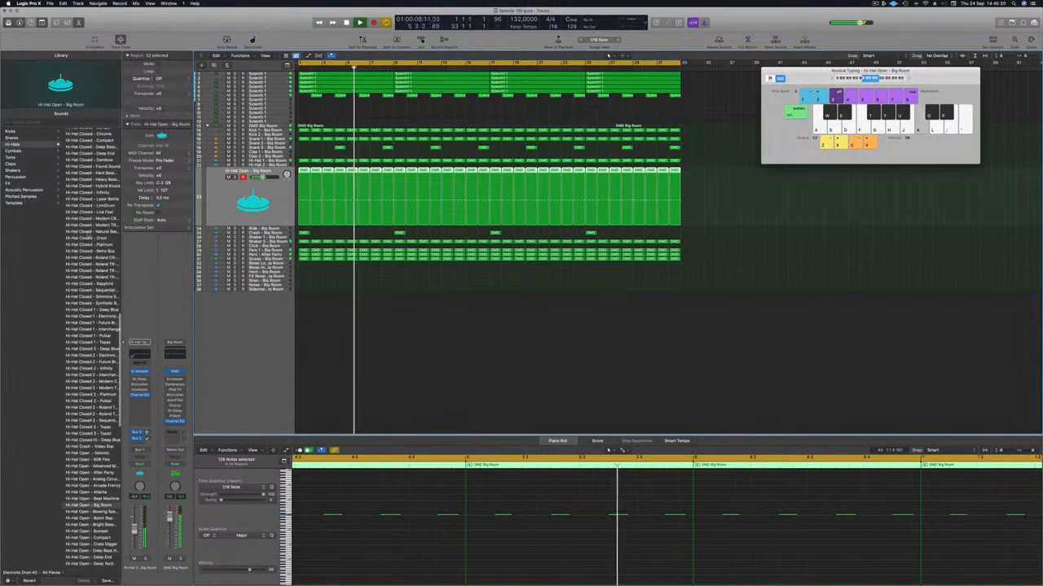
scroll(88, 391, "down", 4)
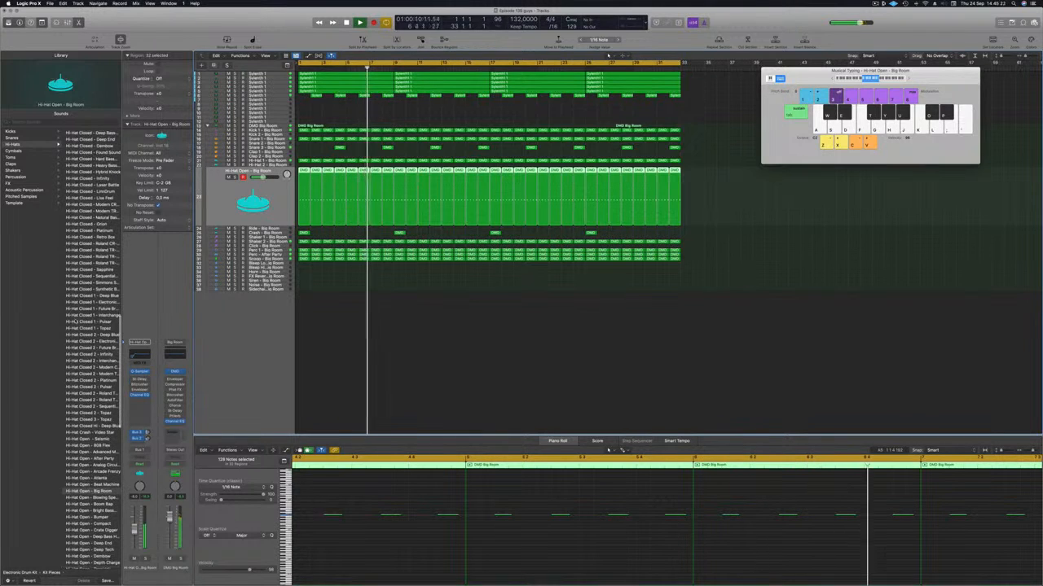
scroll(67, 393, "down", 4)
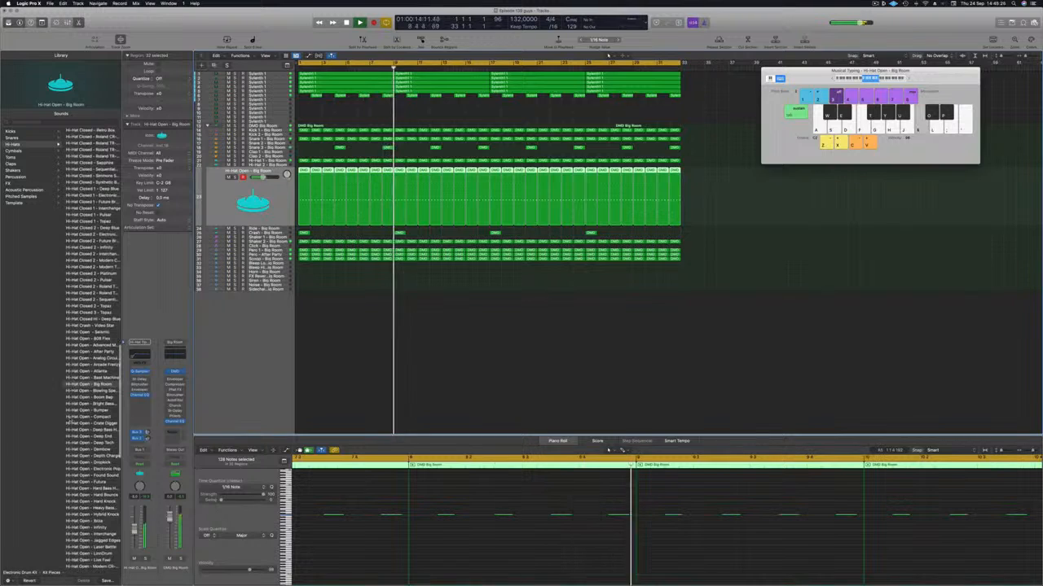
left_click(91, 442)
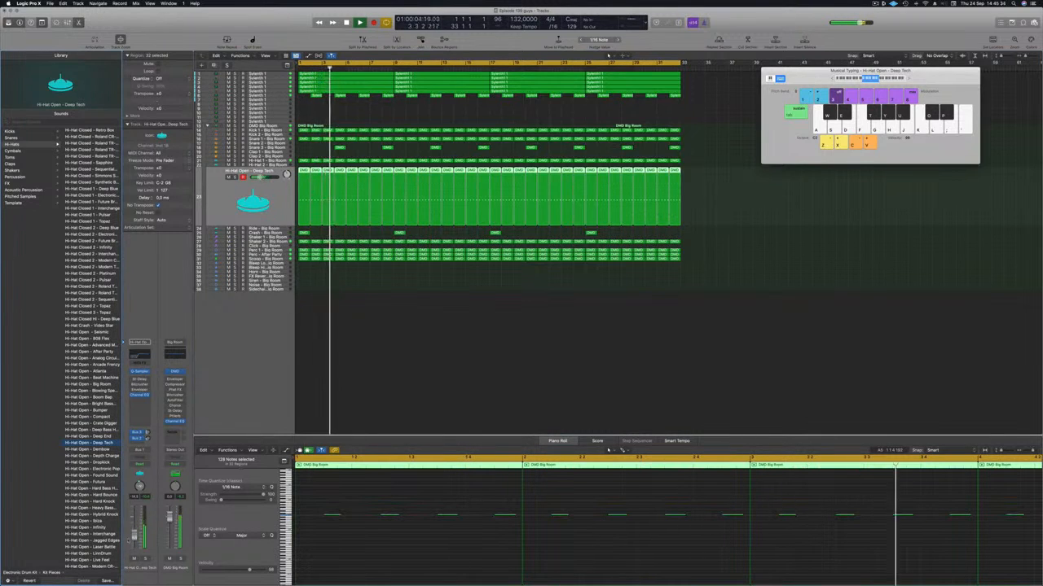
key("Return")
Audition the Perc - After Party track from the loop start, lower its volume and deselect its regions
key("Return")
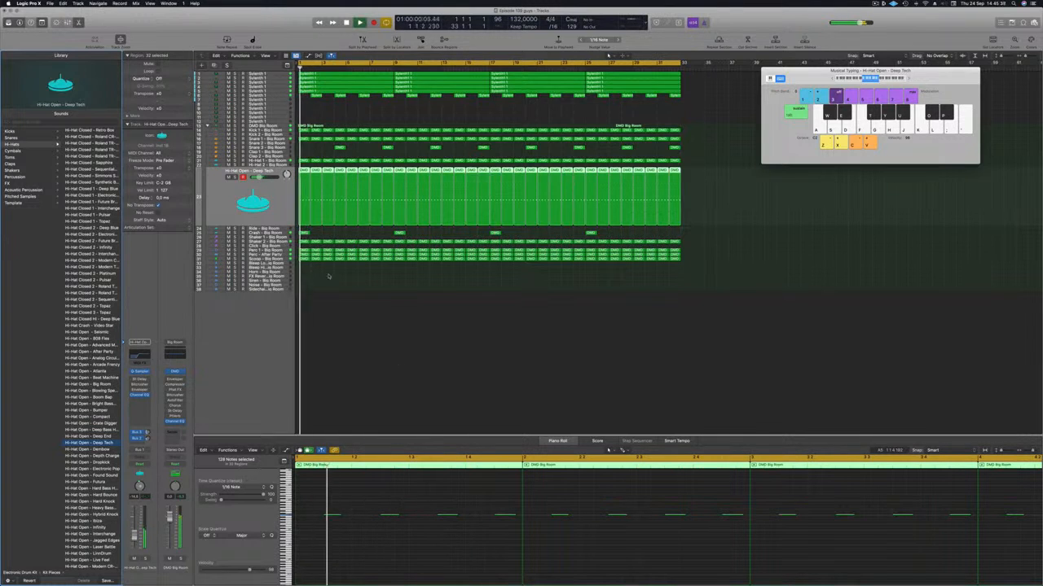
left_click(282, 254)
key("Return")
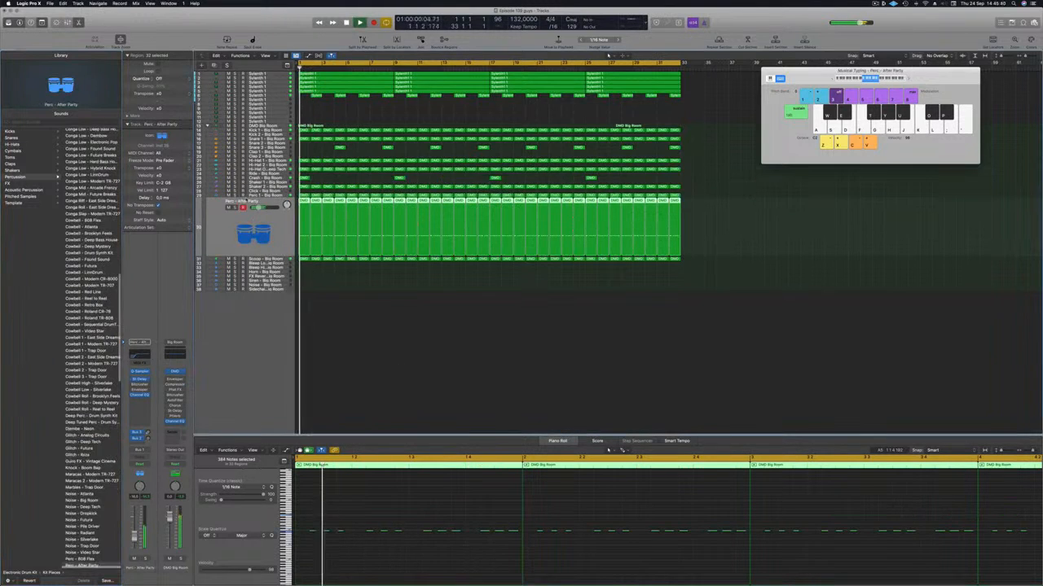
key("ctrl+s")
key("ctrl+s")
key("Return")
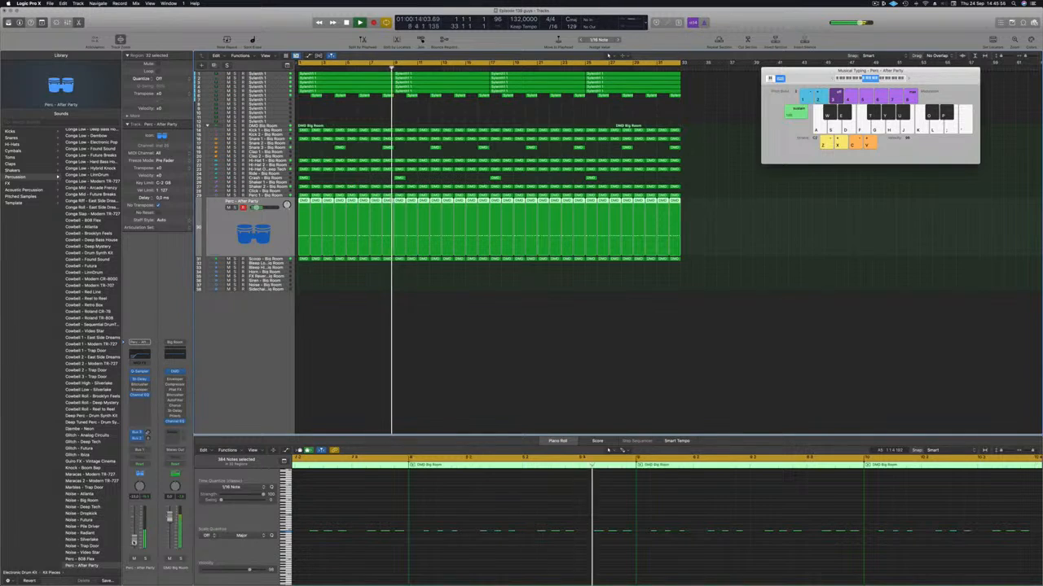
left_click(328, 362)
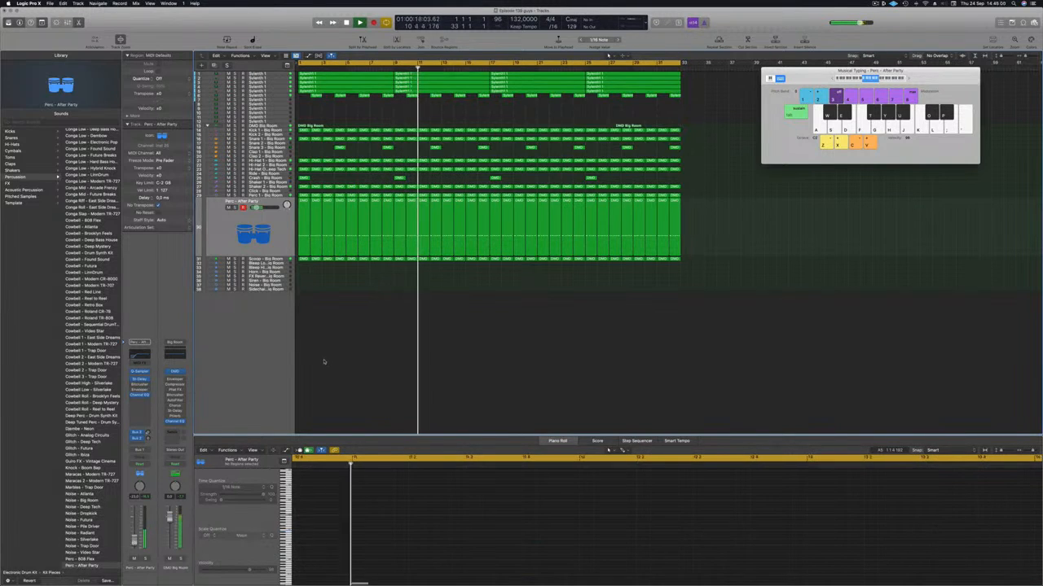
Duplicate the sixth Sylenth1 track with its settings as an empty track below it and record-enable the copy
scroll(363, 382, "up", 3)
scroll(363, 382, "up", 3)
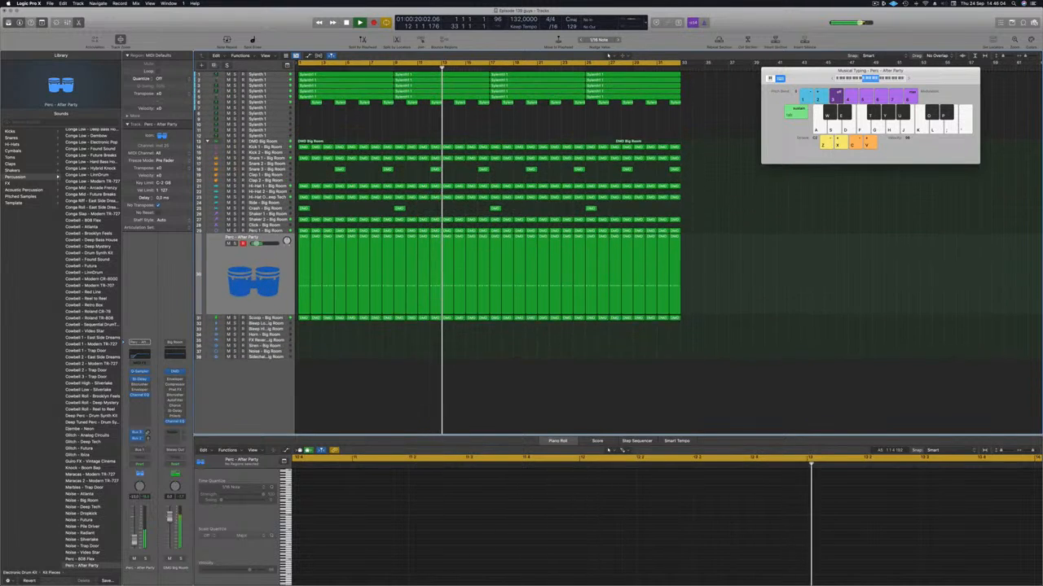
key("space")
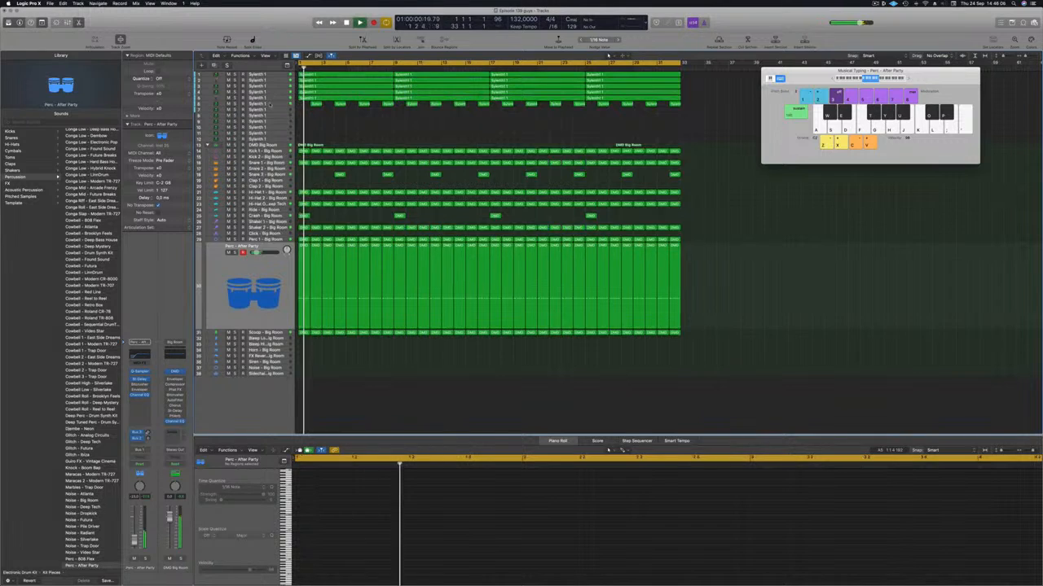
left_click(265, 104)
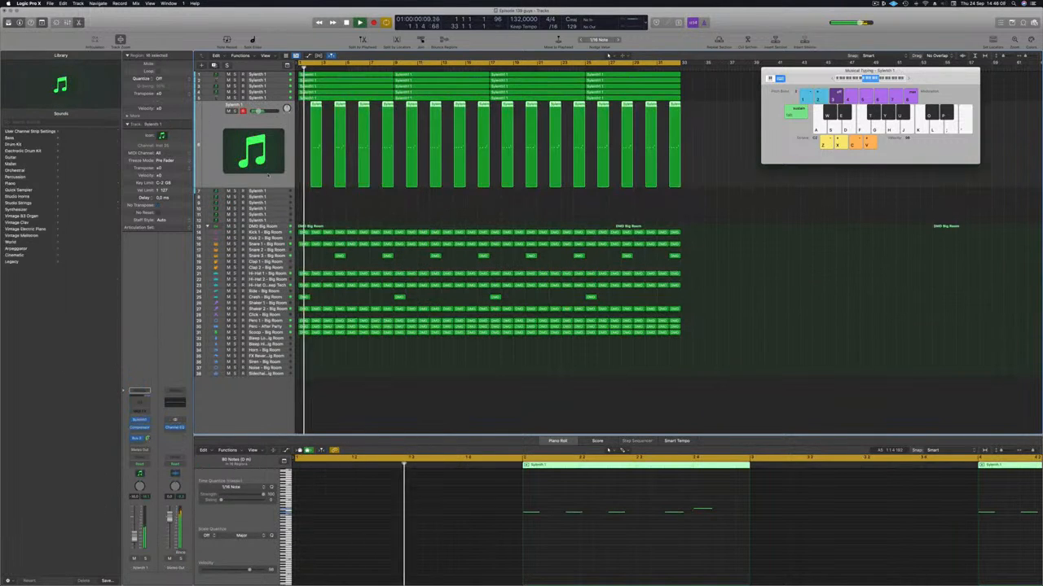
left_click(356, 110)
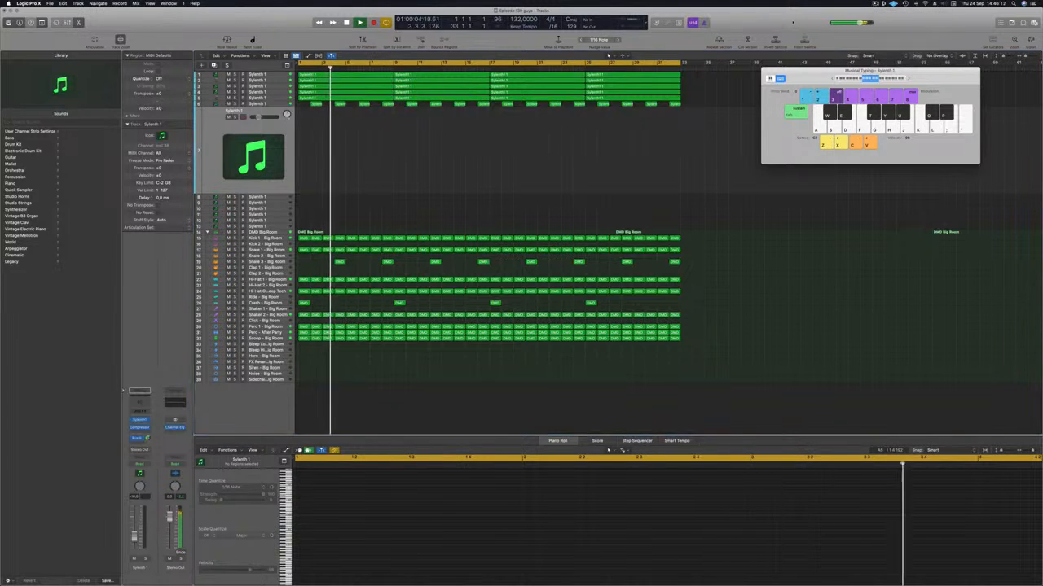
key("r")
Load a different factory sound bank into the new track's Sylenth1 and move the plug-in window aside
left_click(140, 421)
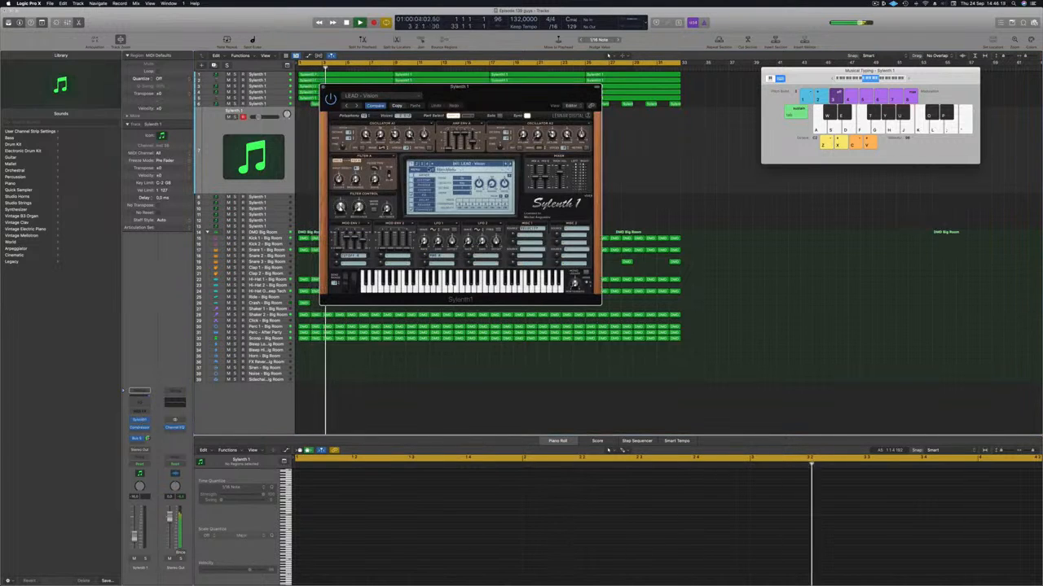
left_click(457, 165)
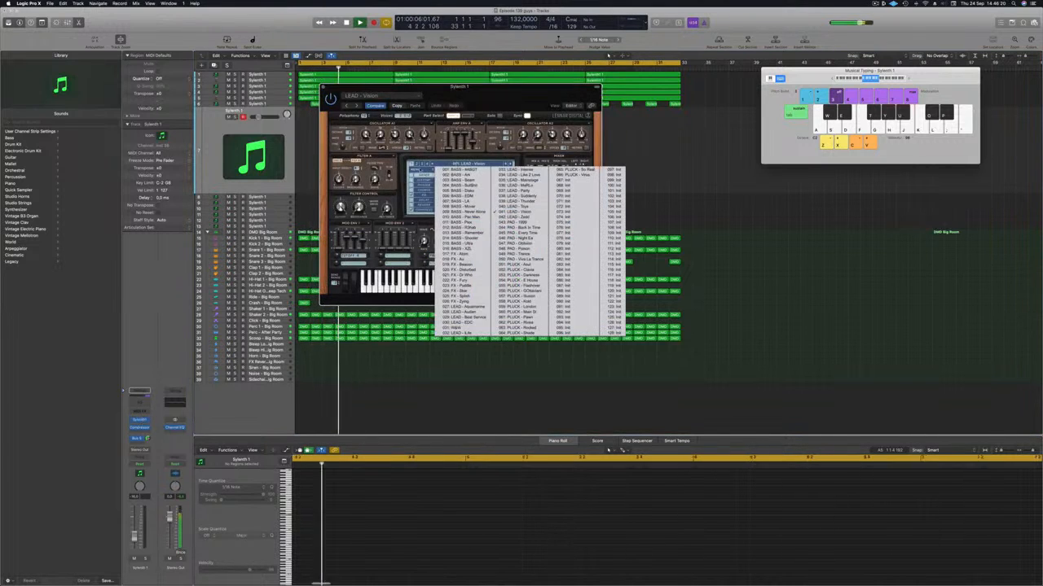
left_click(419, 170)
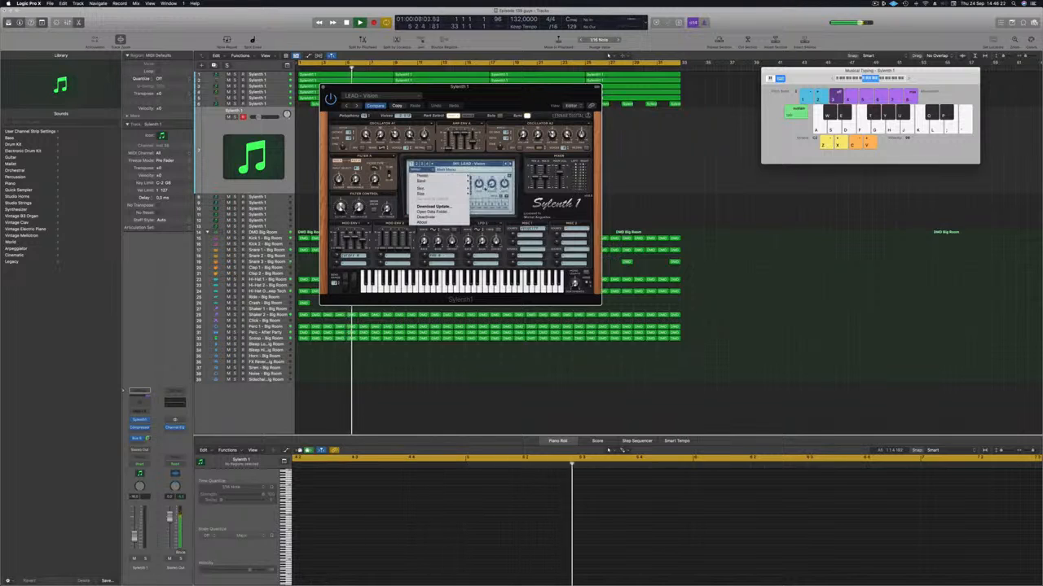
mouse_move(450, 180)
mouse_move(484, 181)
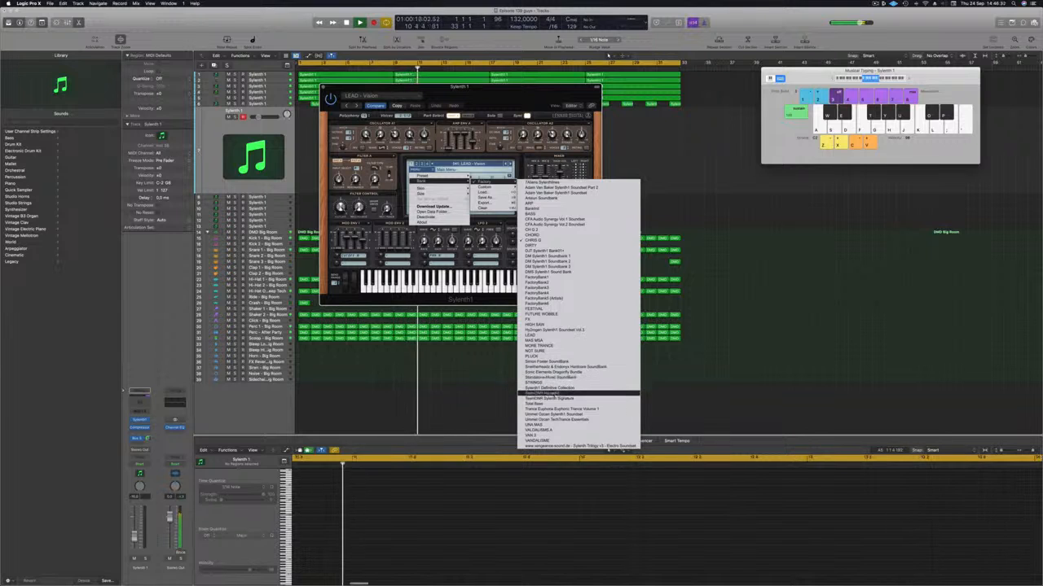
left_click(578, 389)
left_click_drag(522, 96, 665, 114)
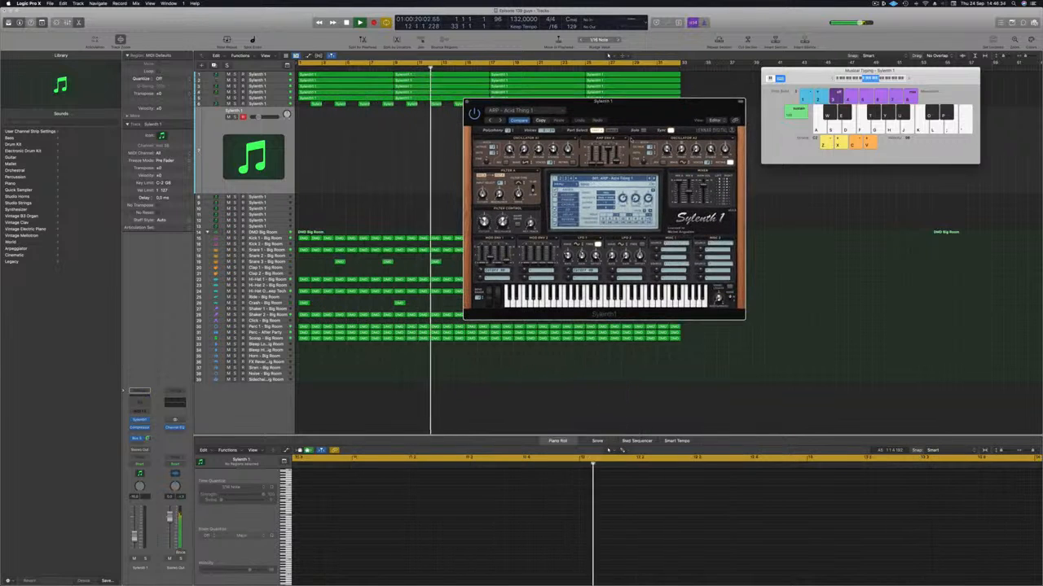
Load the LEAD - 80's Cop preset in Sylenth1 and reposition the plug-in and Musical Typing windows
left_click(623, 178)
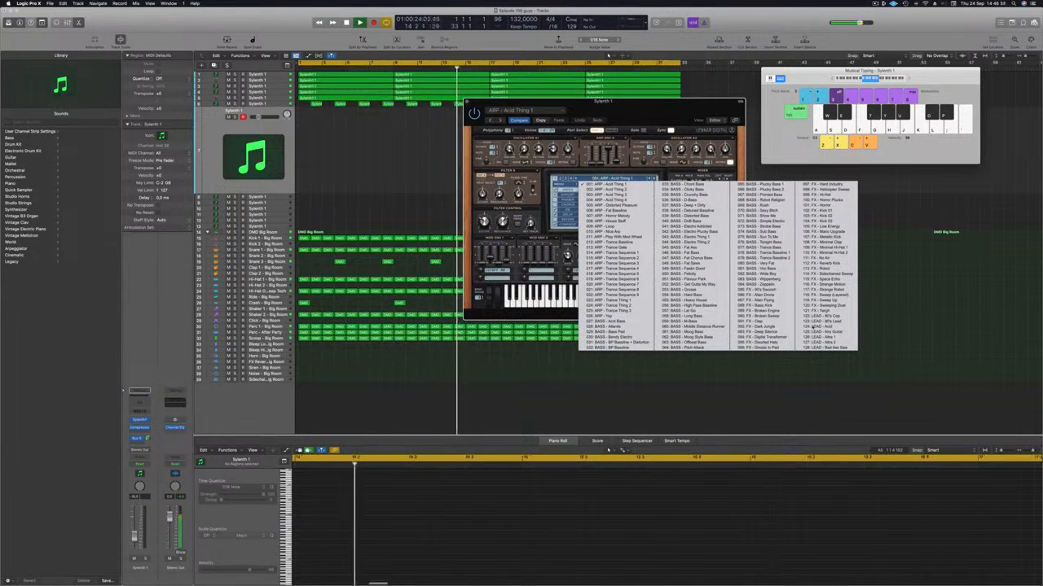
left_click(818, 308)
left_click_drag(660, 115, 687, 136)
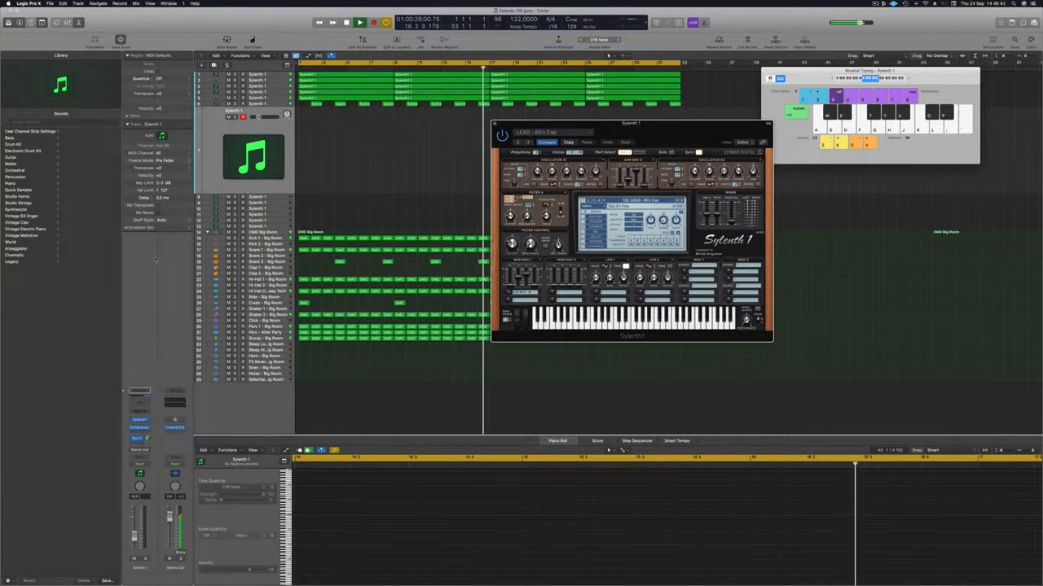
left_click_drag(666, 134, 582, 155)
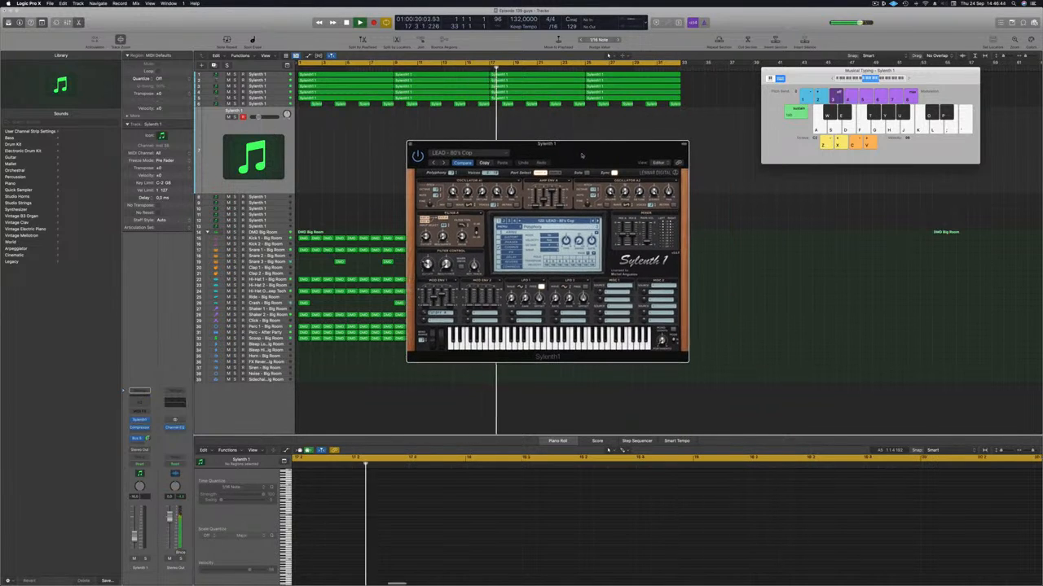
left_click_drag(922, 80, 912, 81)
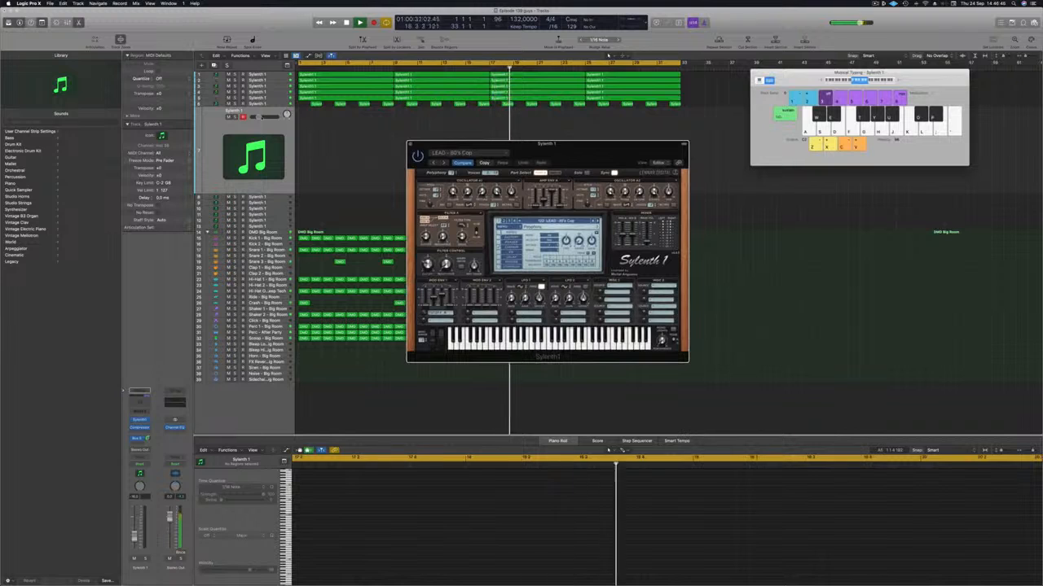
Raise the new Sylenth1 track's volume, shift Musical Typing up an octave and audition notes over the loop
left_click_drag(262, 117, 264, 118)
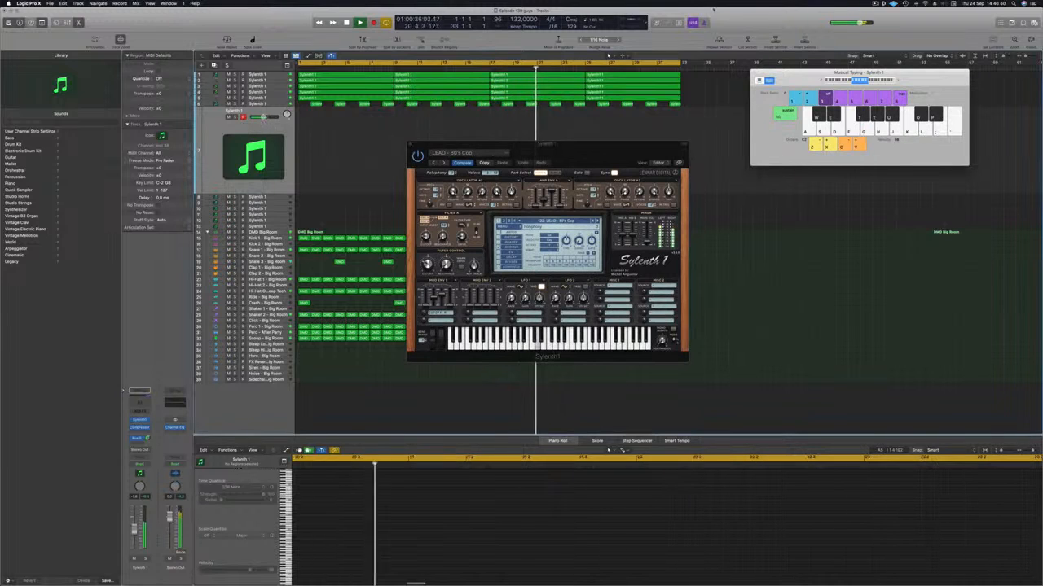
key("x")
key("k")
key("k")
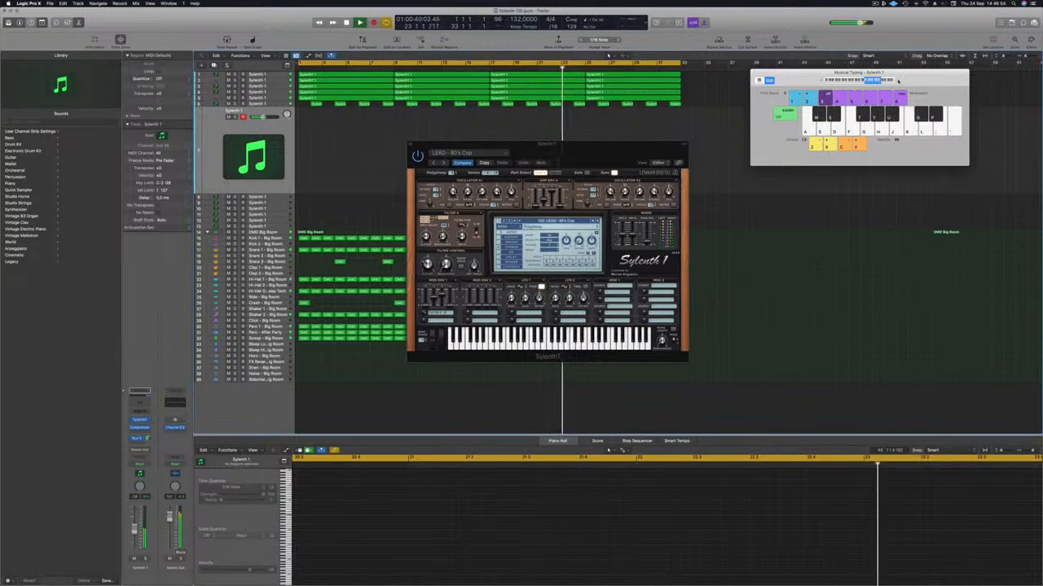
left_click_drag(623, 147, 639, 129)
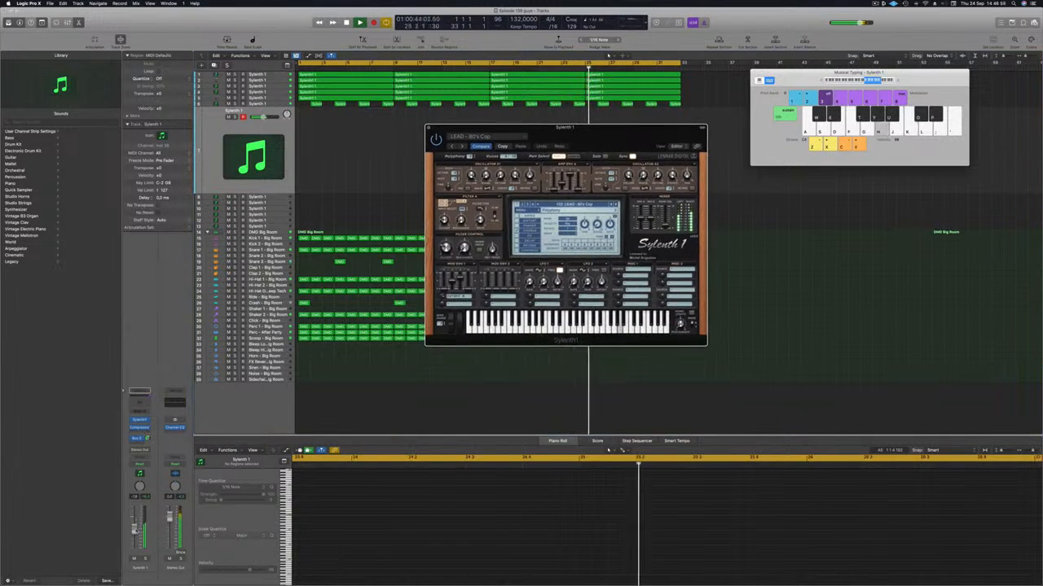
left_click(136, 529)
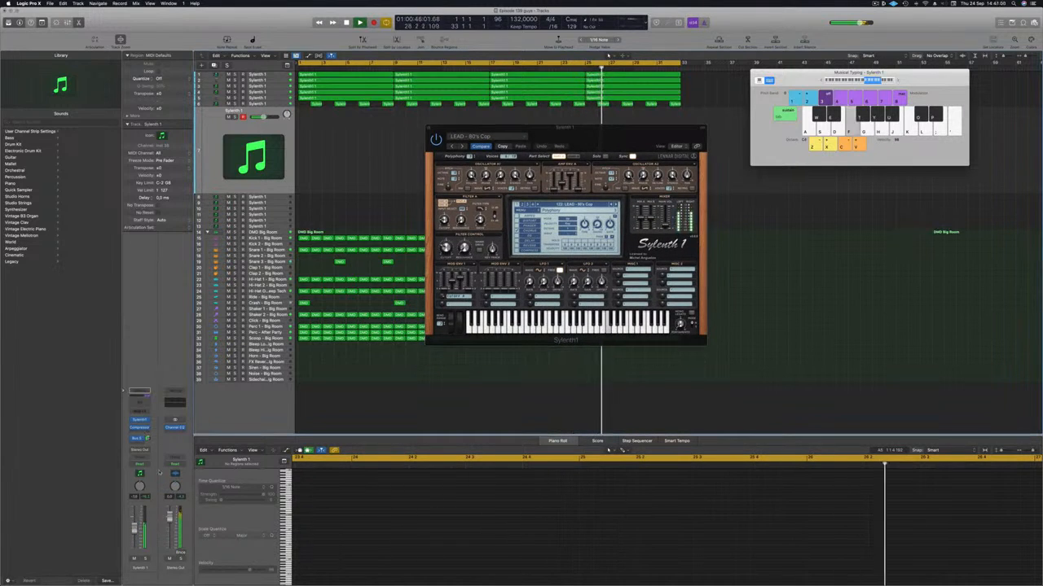
Adjust the new lead track's bus send, load the LEAD - 80's Lead preset in Sylenth1 and audition notes over the loop
left_click(148, 438)
key("f")
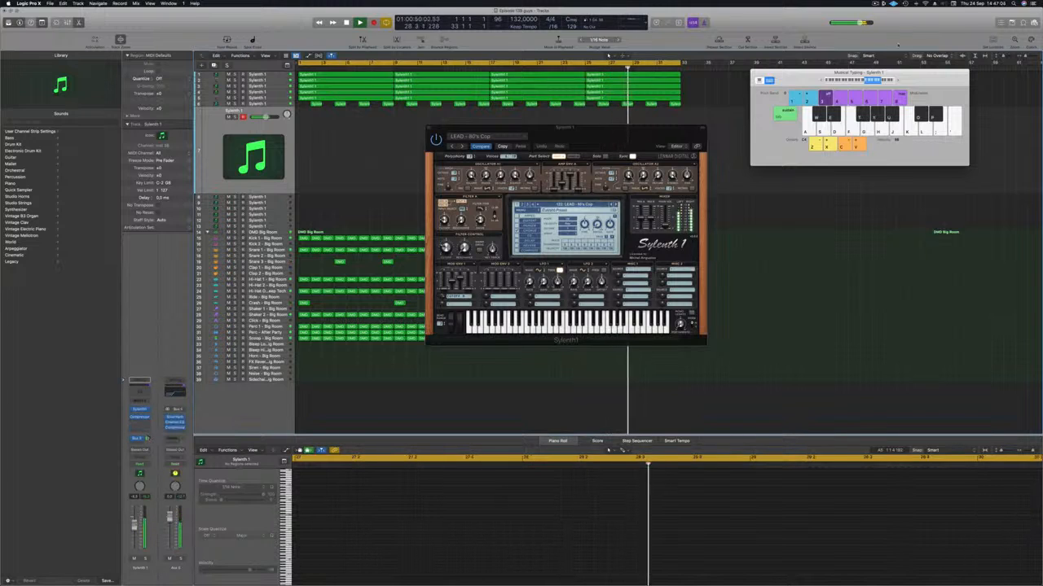
left_click(617, 205)
key("k")
key("h")
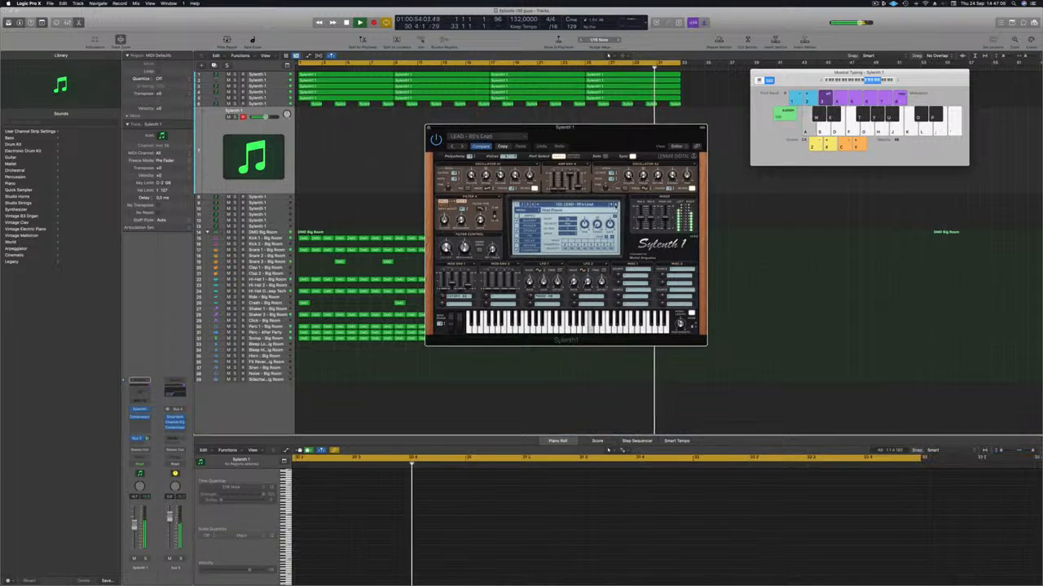
key("f")
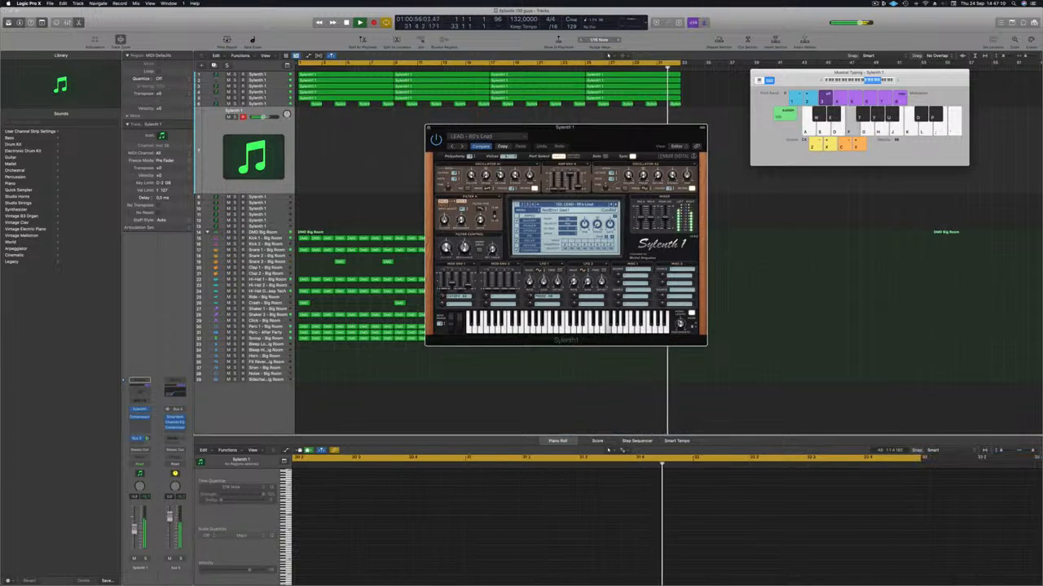
Readjust the lead track's bus send and lower its volume slightly while auditioning more notes on the 80's Lead preset
left_click(155, 431)
key("d")
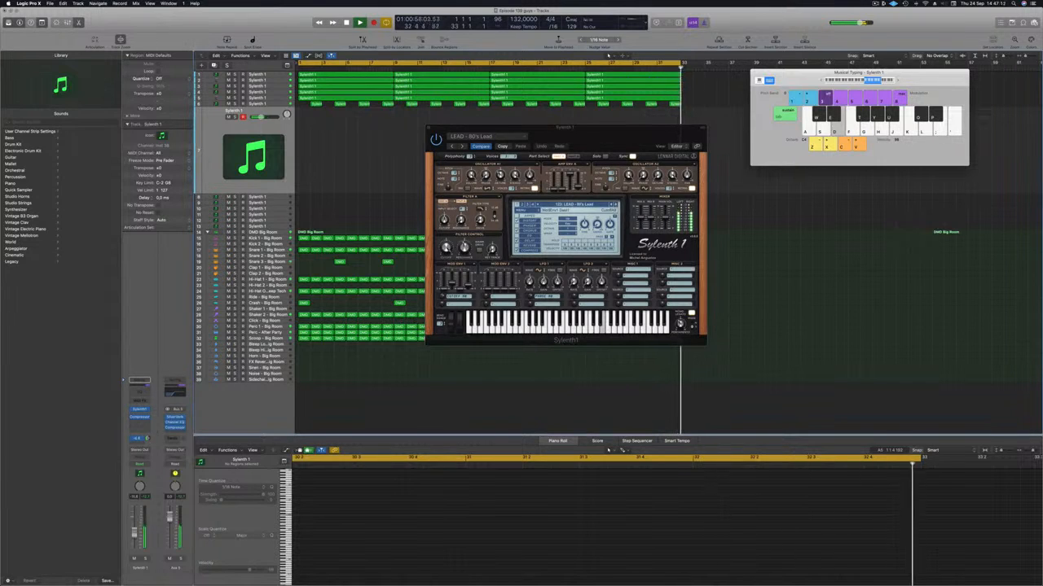
key("f")
key("g")
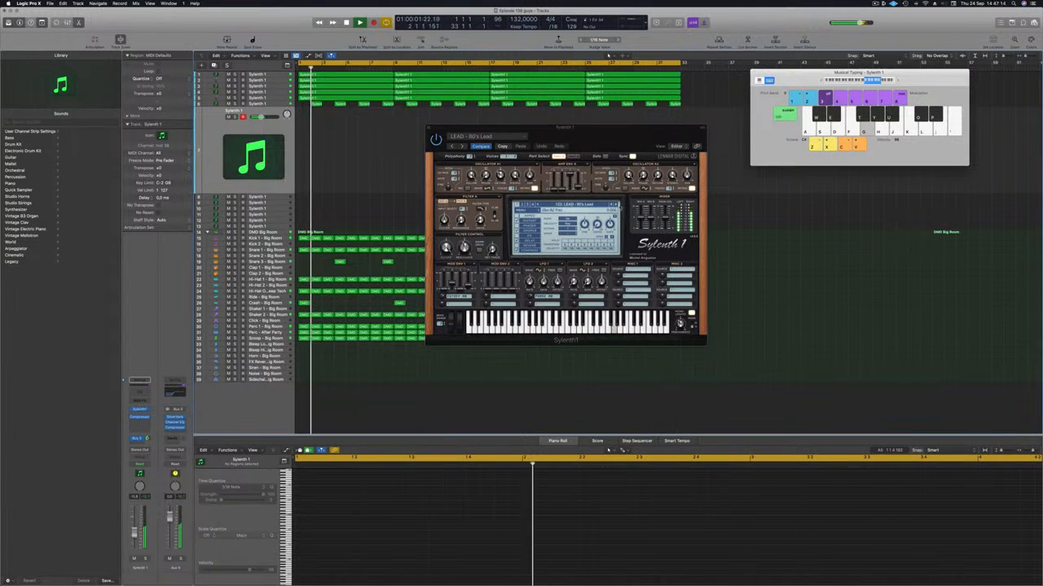
Advance through the Sylenth1 lead presets to LEAD - Afro 1, audition it over the loop and reposition the plug-in window
left_click(616, 205)
left_click(616, 206)
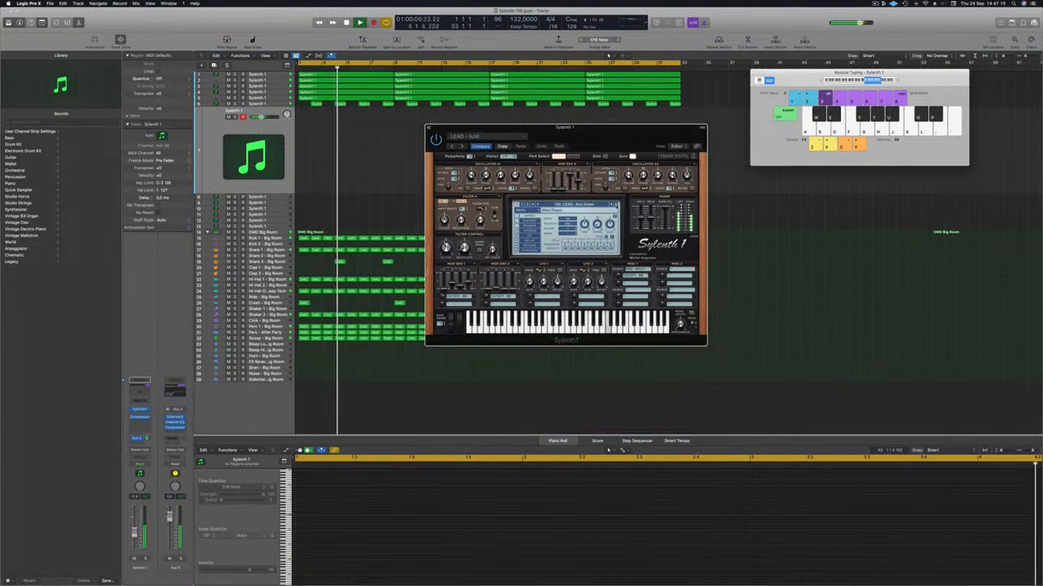
left_click(617, 205)
key("a")
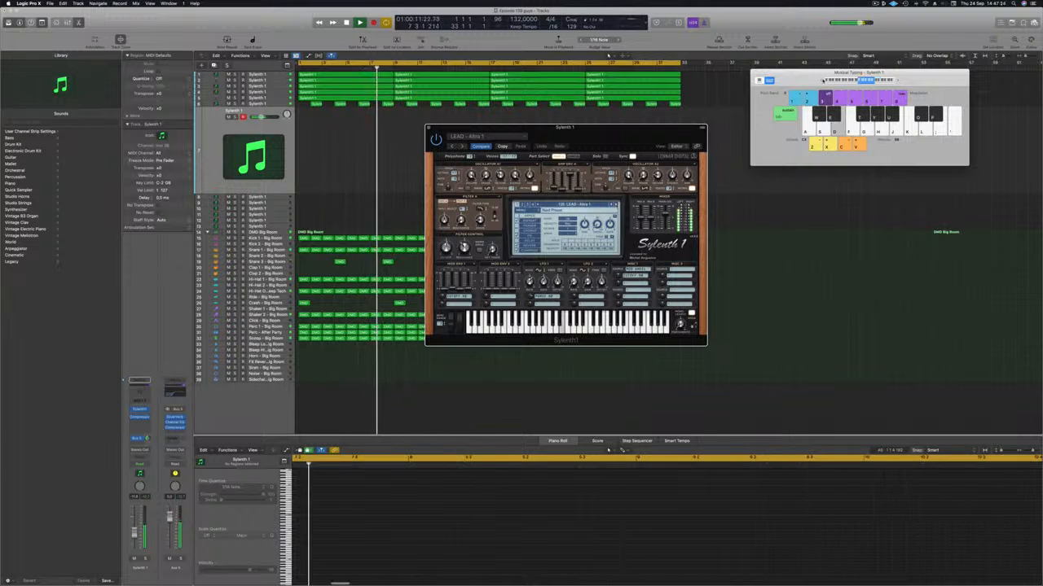
left_click_drag(636, 128, 613, 133)
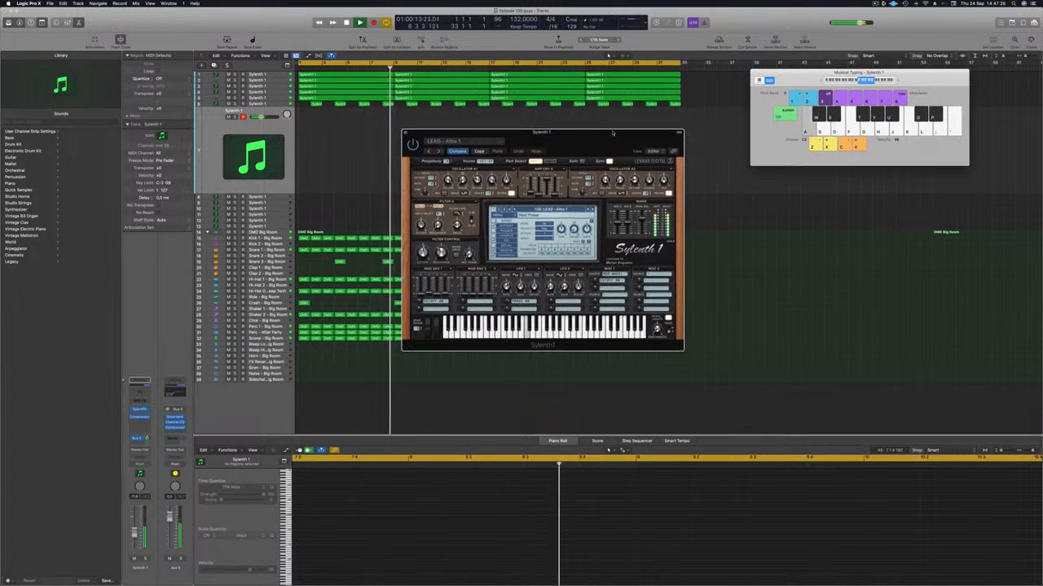
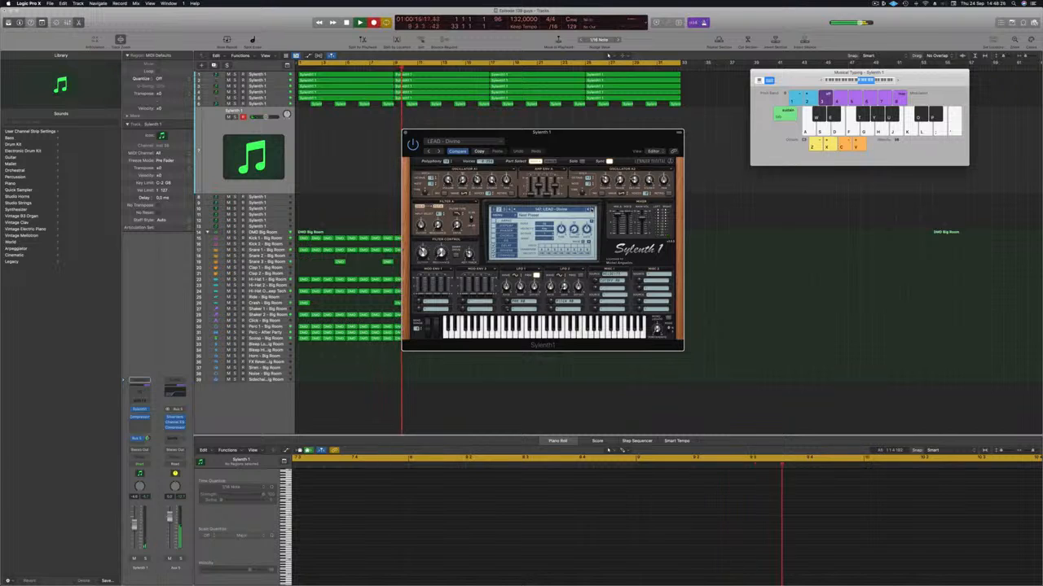
Record a lead melody over the loop with the LEAD - Divine preset and move the recorded region to bar 2
key("a")
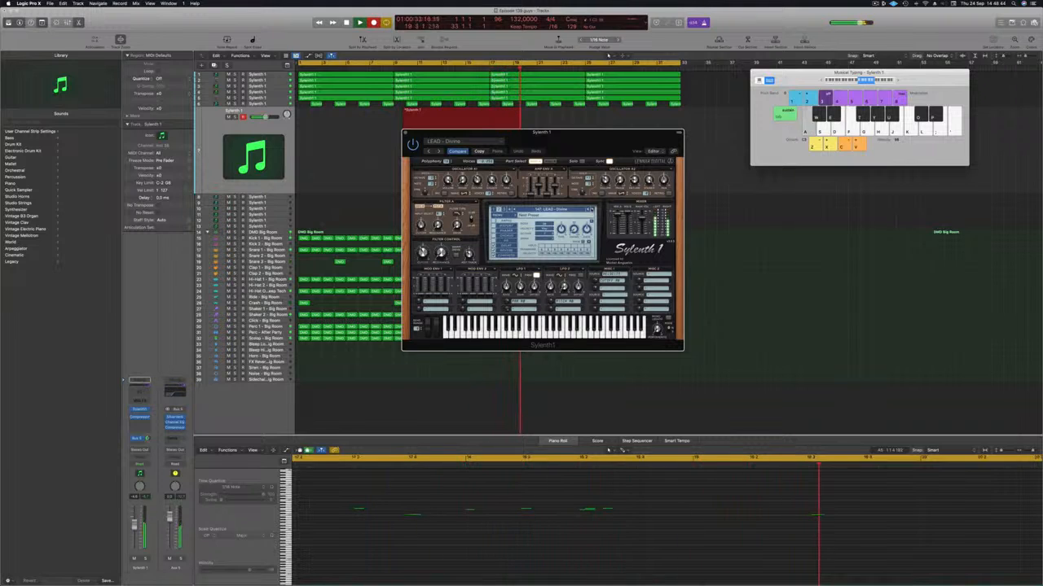
key("a")
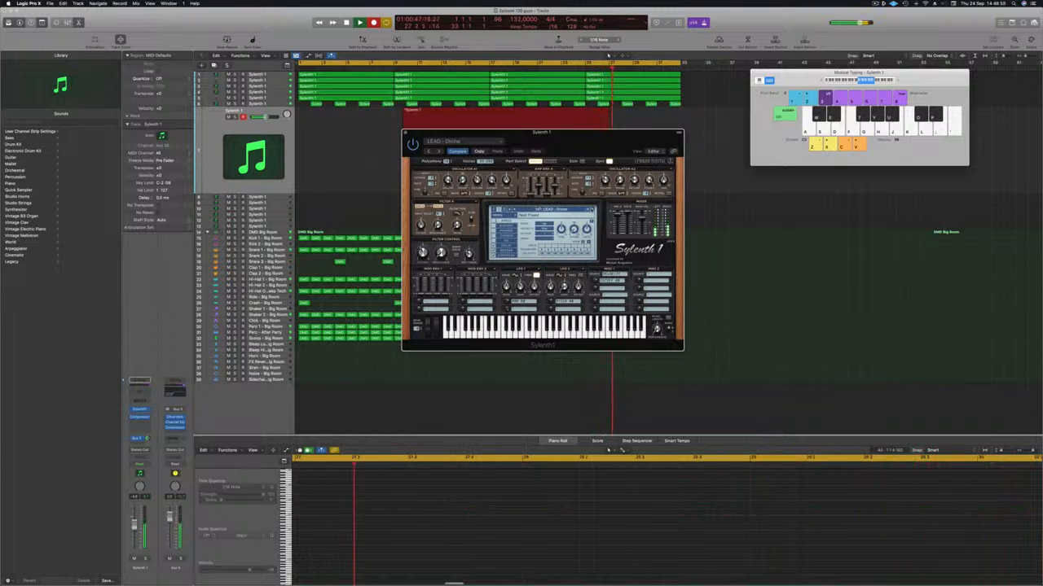
key("space")
key("space")
left_click_drag(598, 144, 966, 157)
left_click_drag(476, 110, 385, 114)
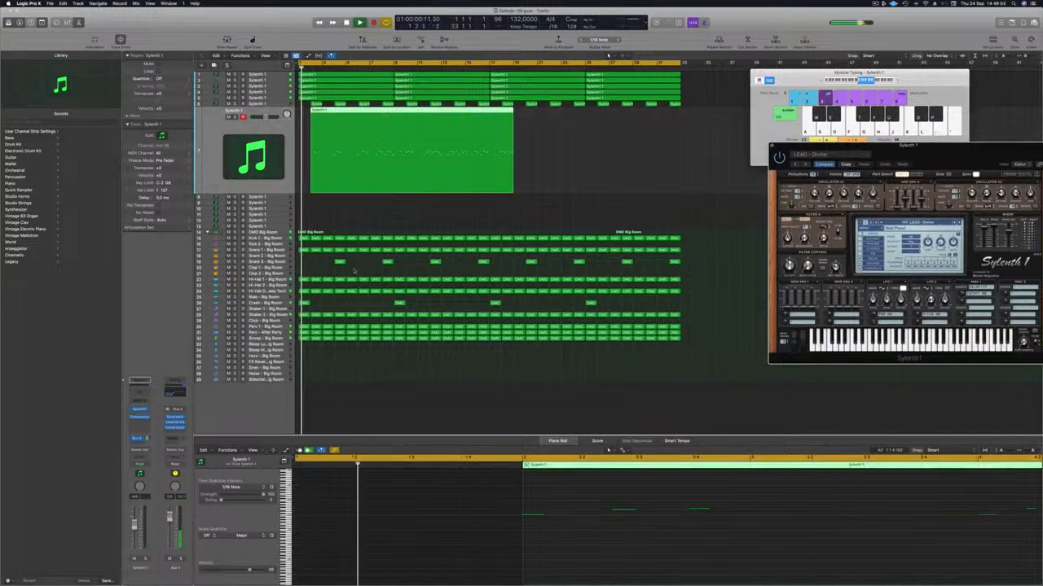
Select all the recorded lead notes in the Piano Roll and listen through the melody
scroll(601, 532, "down", 5)
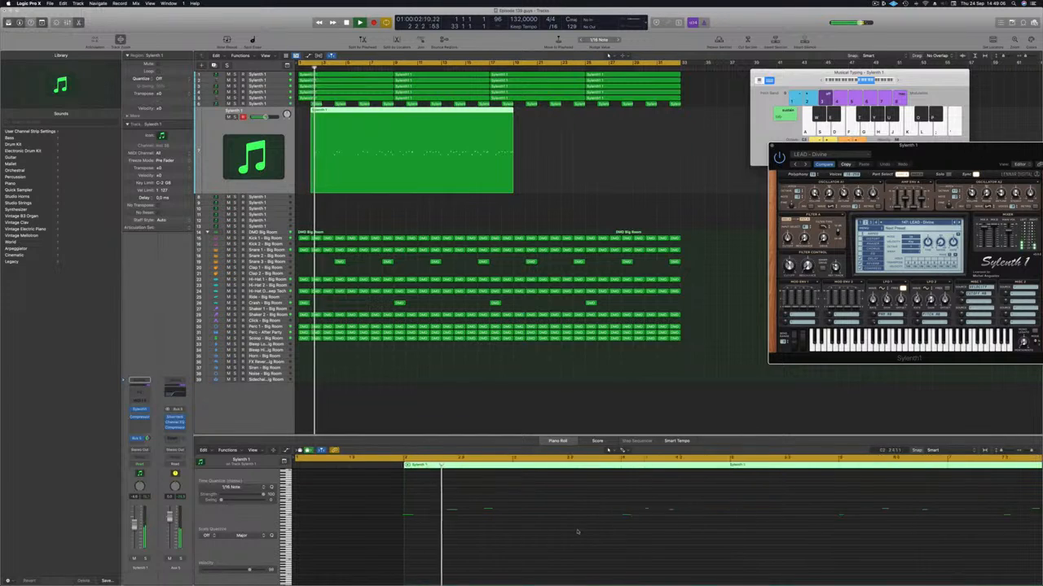
left_click(562, 536)
key("super+a")
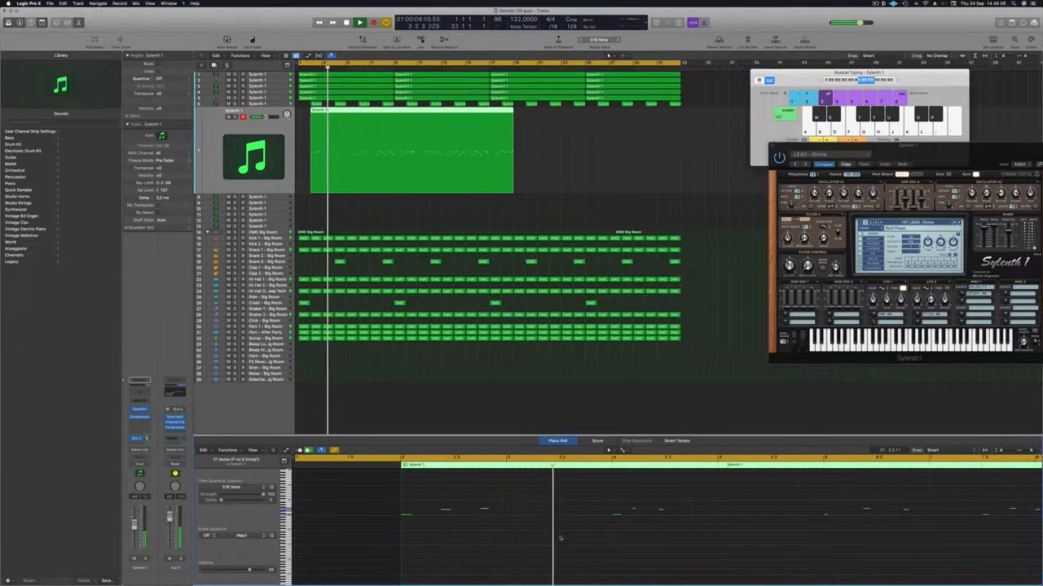
scroll(521, 538, "down", 3)
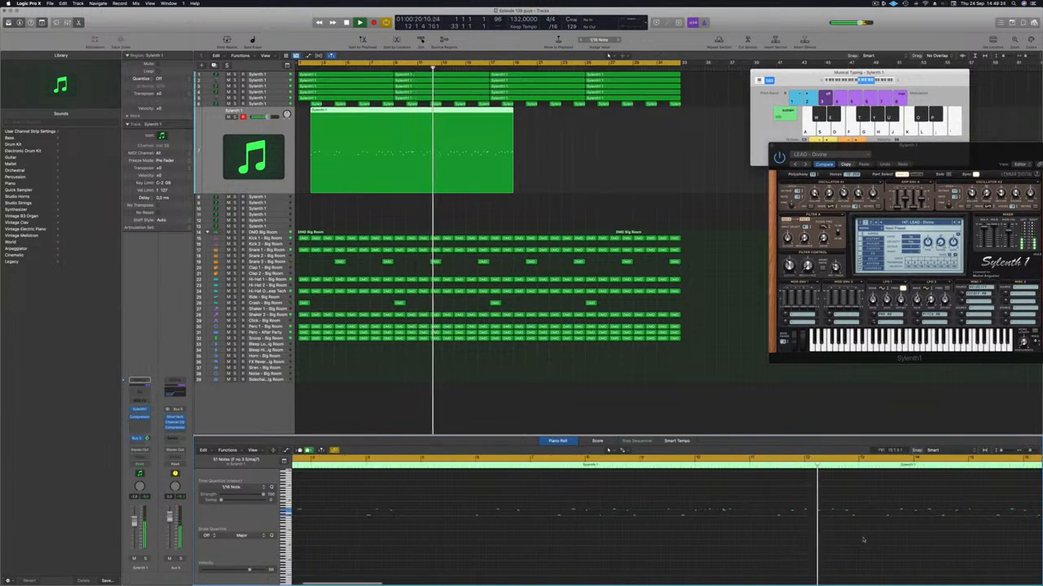
scroll(905, 541, "down", 3)
scroll(923, 544, "right", 5)
scroll(809, 543, "right", 1)
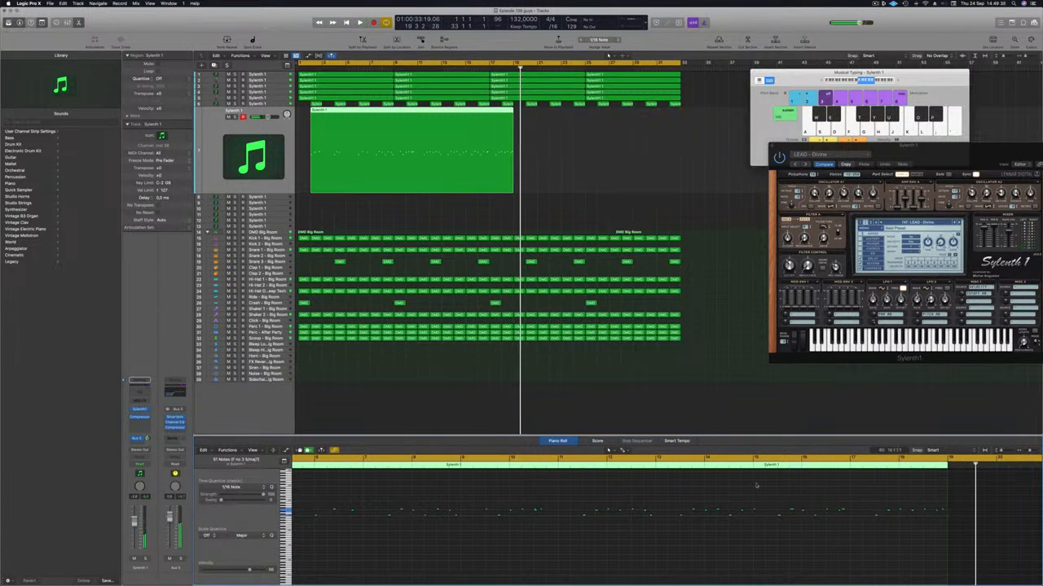
key("Return")
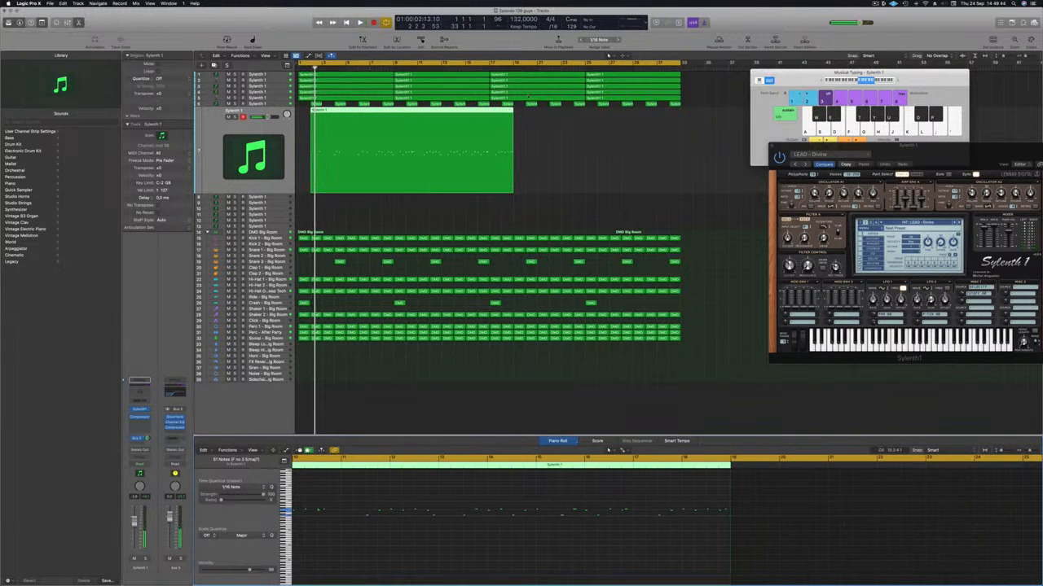
Split the lead region at bar 15, delete the earlier part and place the remaining four bars at bar 1
double_click(466, 110, "super")
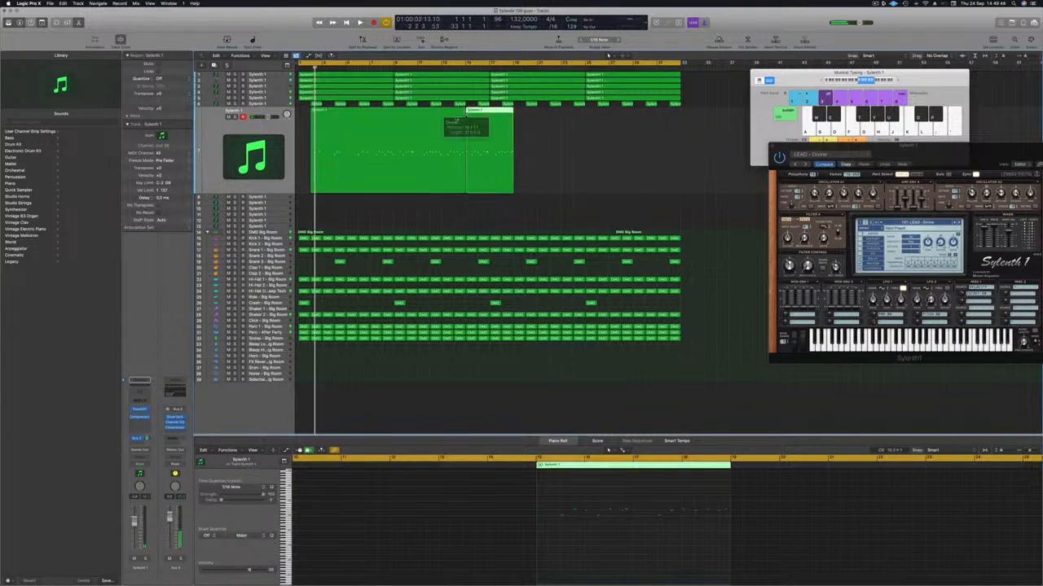
left_click(448, 112)
key("Delete")
left_click_drag(463, 117, 317, 121)
key("space")
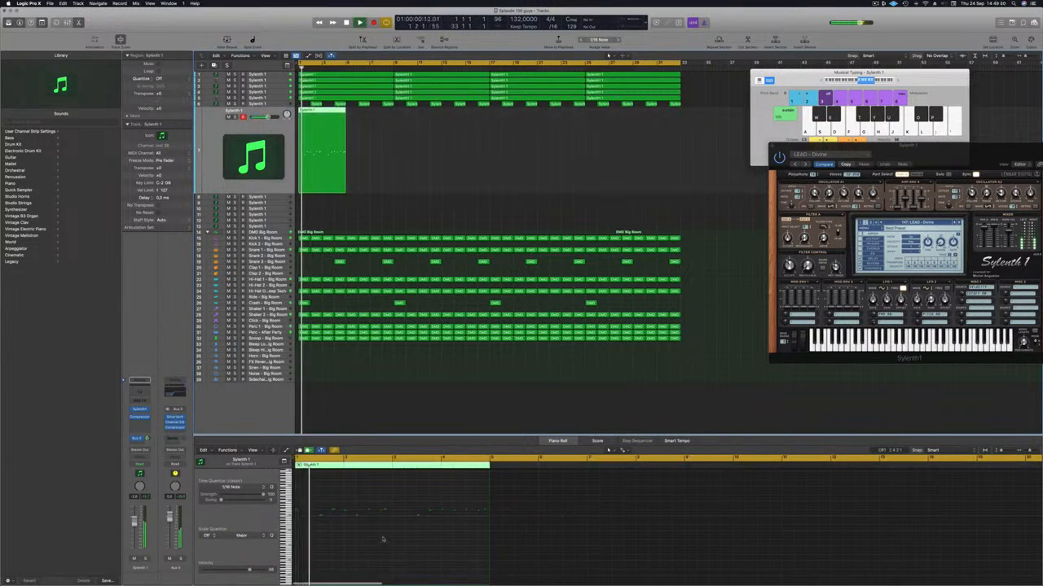
Clean up the notes at the start of the four-bar lead region and mute track 6 for playback
left_click_drag(318, 501, 294, 523)
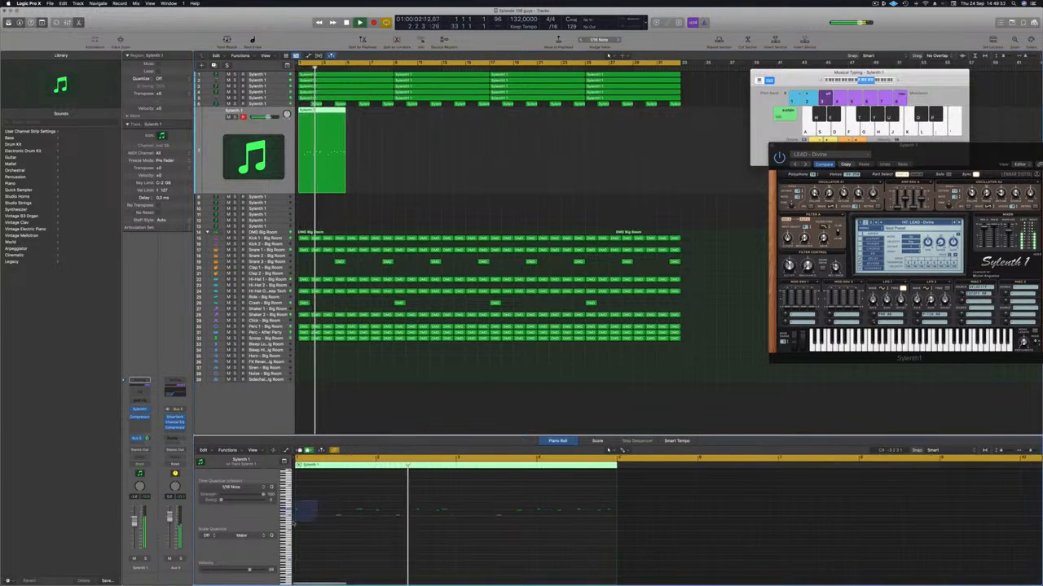
key("super+Right")
key("super+Right")
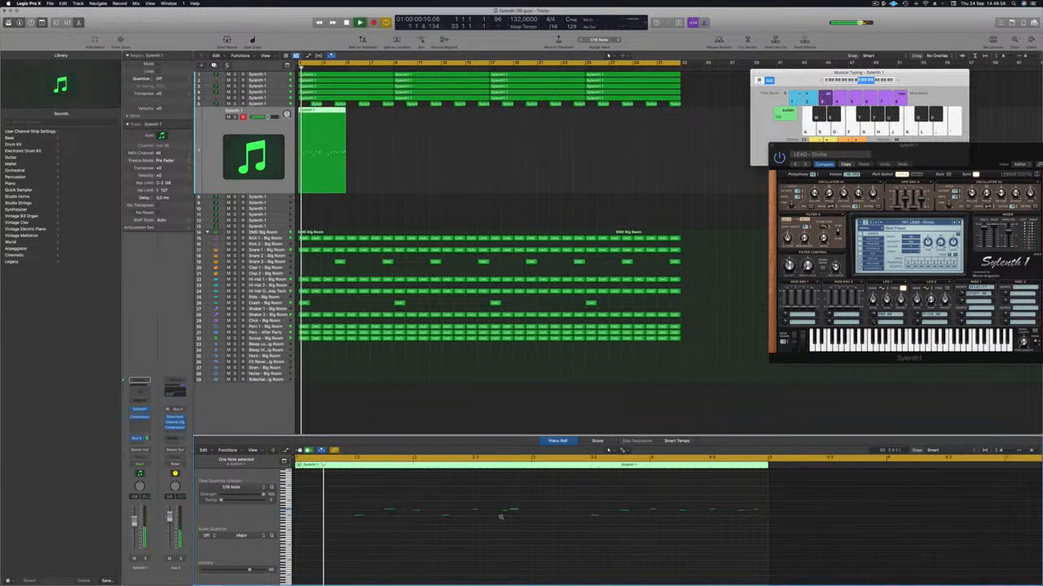
key("super+Left")
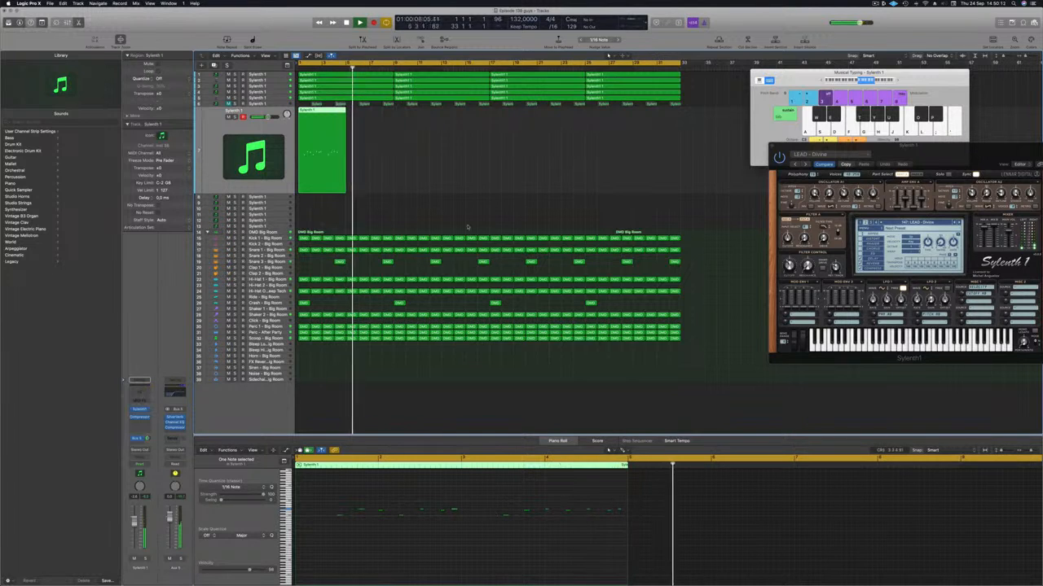
key("Return")
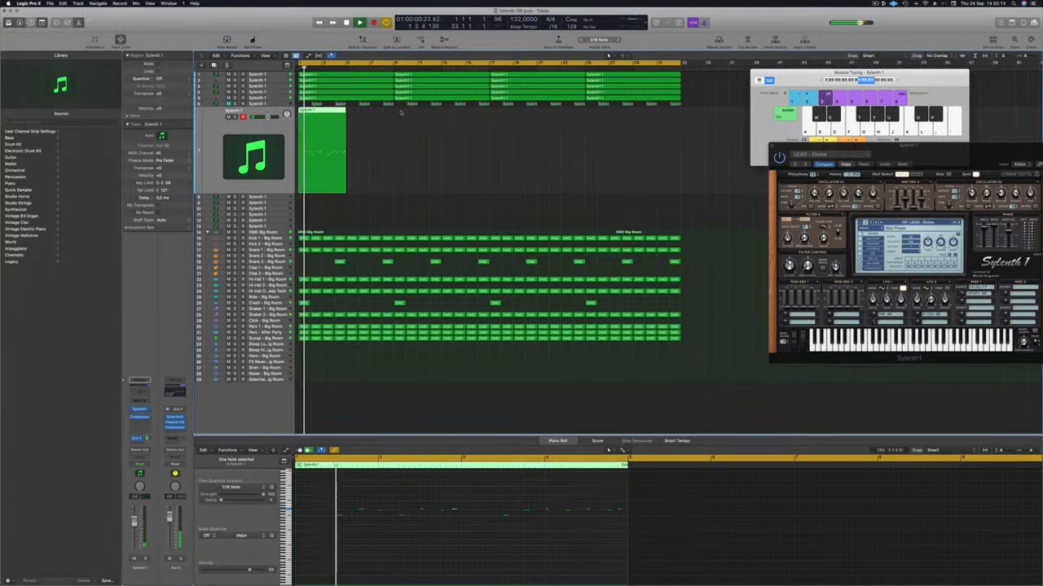
Bring the Sylenth1 window back into view, solo the lead track briefly and advance through further lead presets
left_click_drag(968, 159, 741, 129)
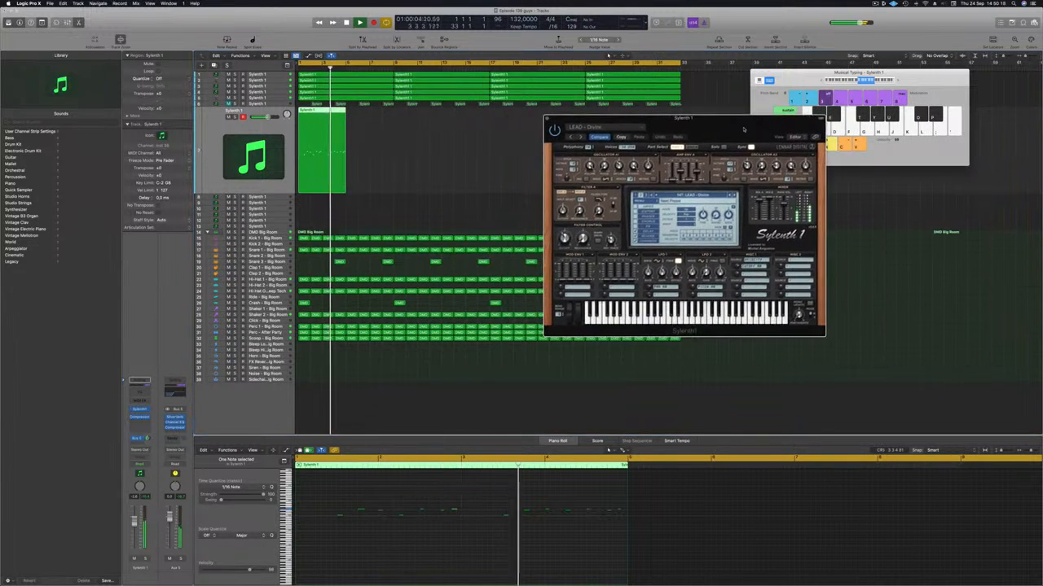
left_click(235, 117)
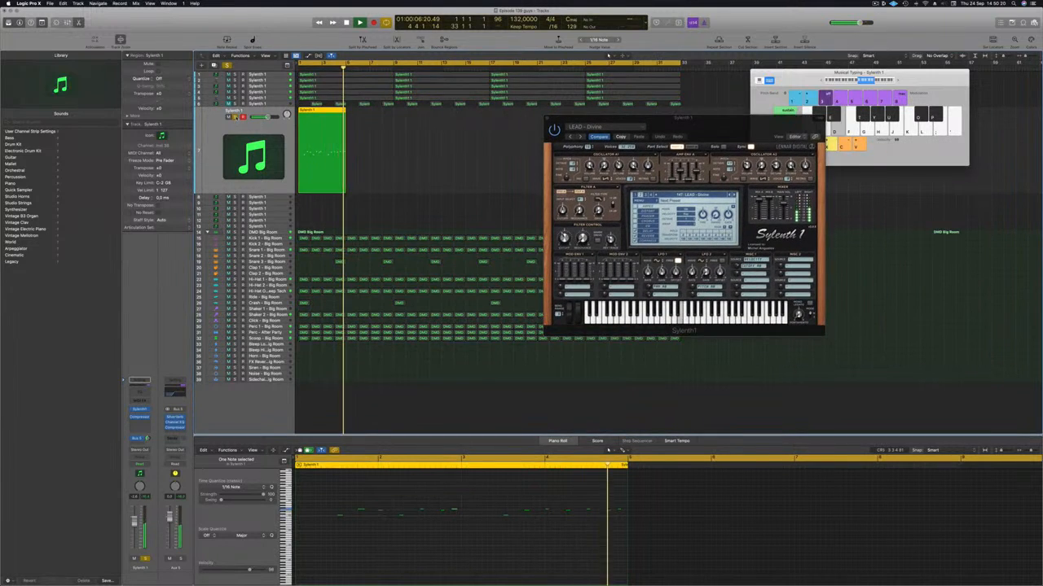
left_click(235, 117)
key("Return")
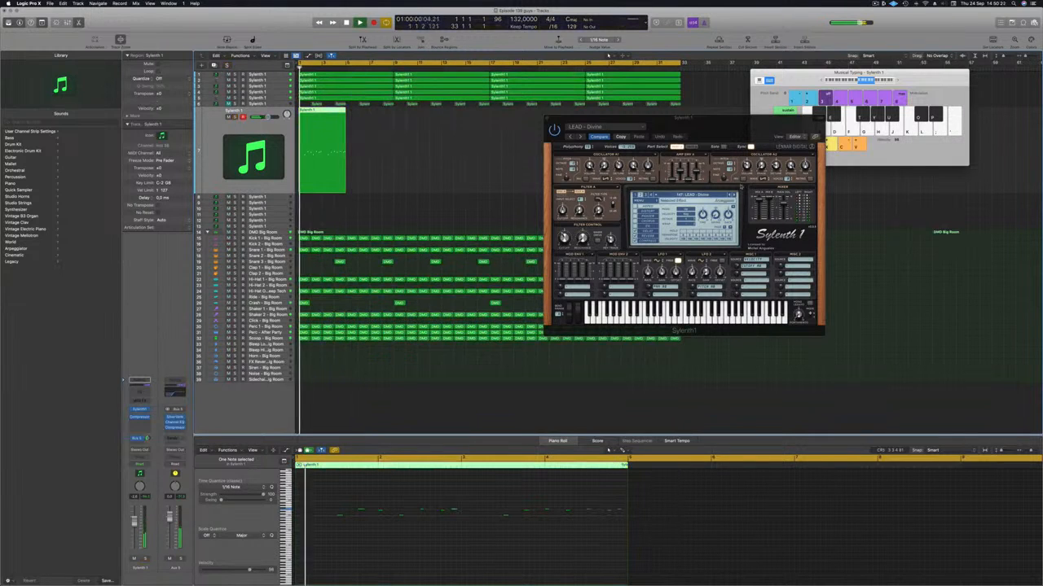
left_click(734, 195)
left_click(733, 195)
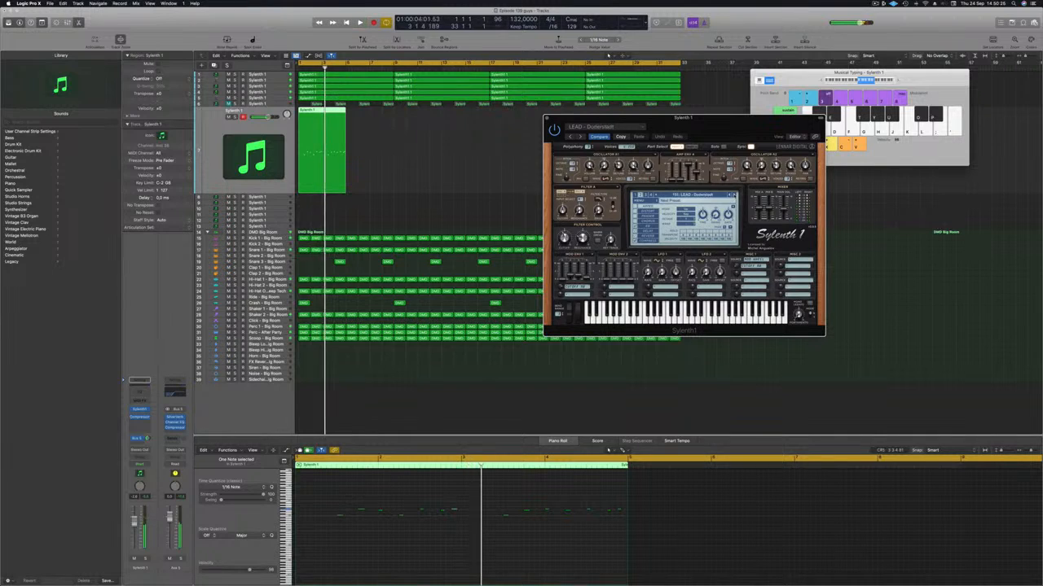
Copy the four-bar lead region to bar 5 and shorten the cycle range to bars 1 to 9
left_click_drag(329, 112, 377, 117)
left_click_drag(680, 63, 394, 63)
key("Return")
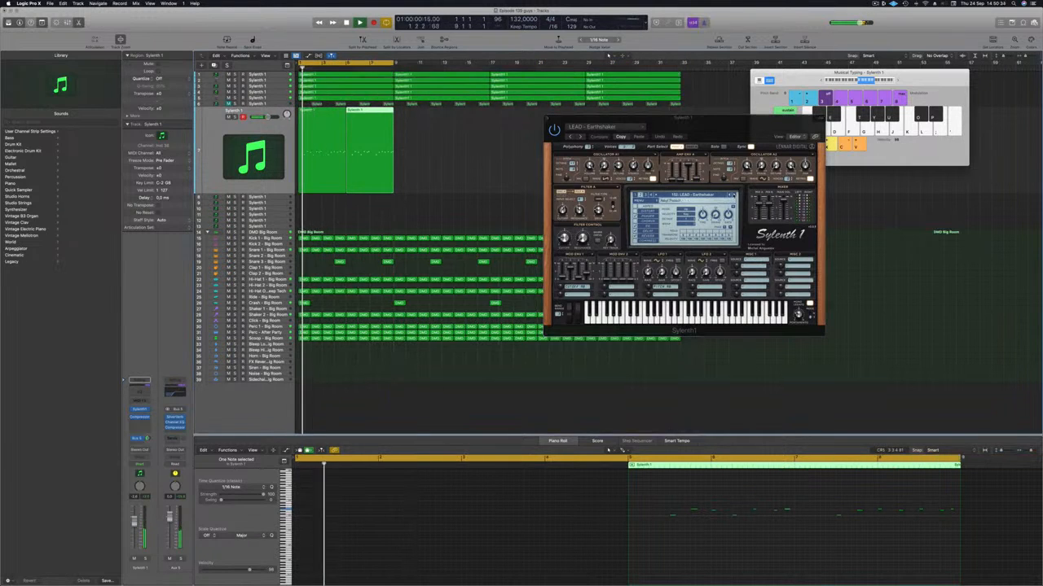
Audition further Sylenth1 lead presets over the loop and load LEAD - From Above
left_click(734, 195)
left_click(733, 195)
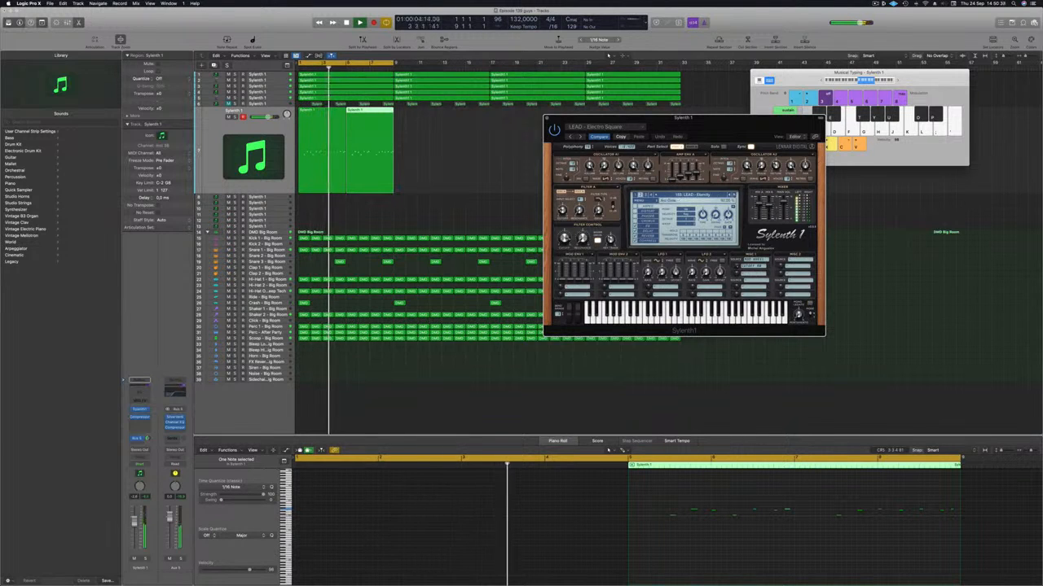
left_click_drag(740, 134, 634, 158)
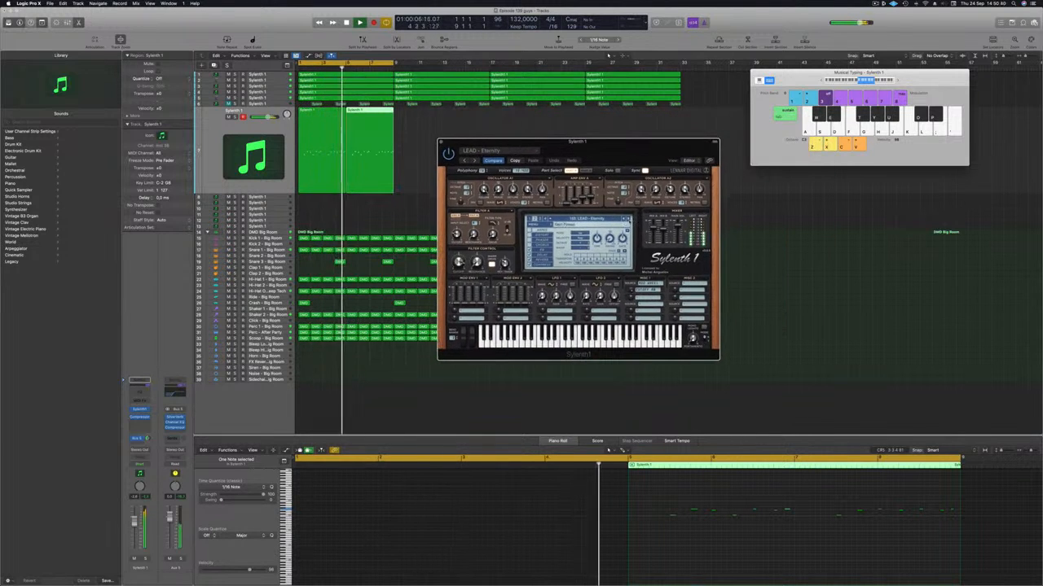
left_click(628, 219)
key("space")
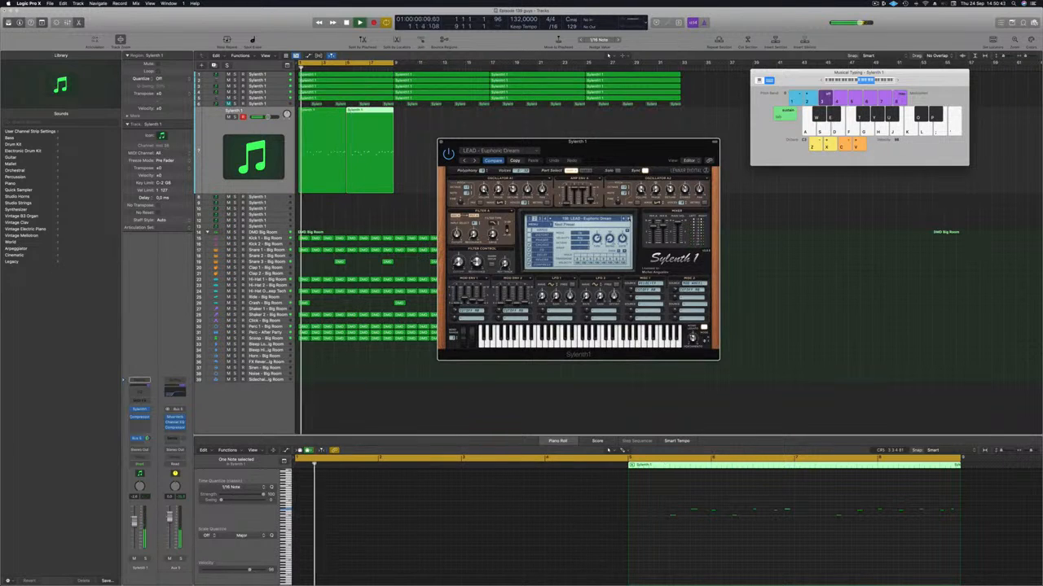
key("a")
left_click(628, 219)
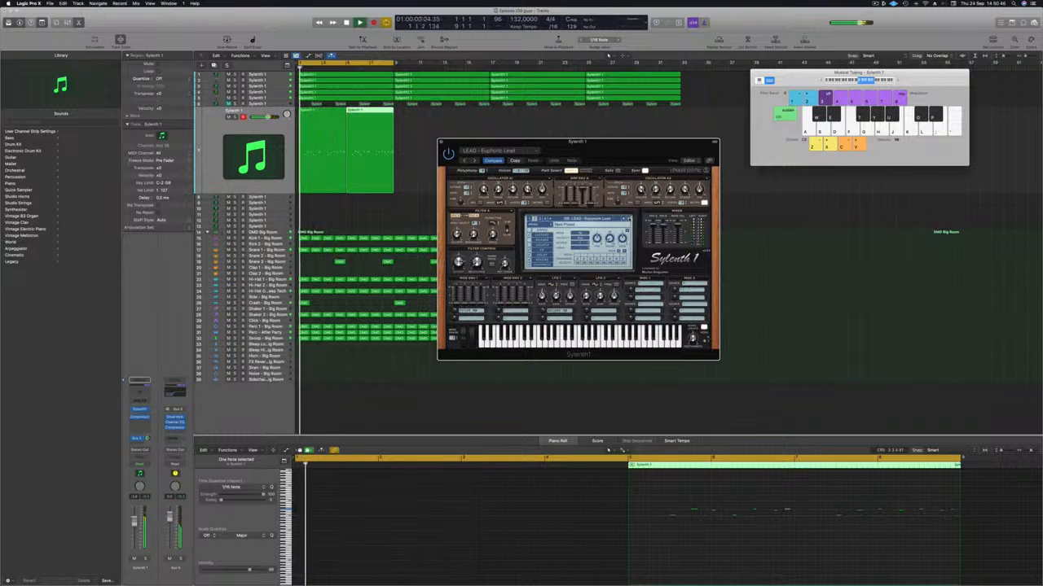
left_click(628, 219)
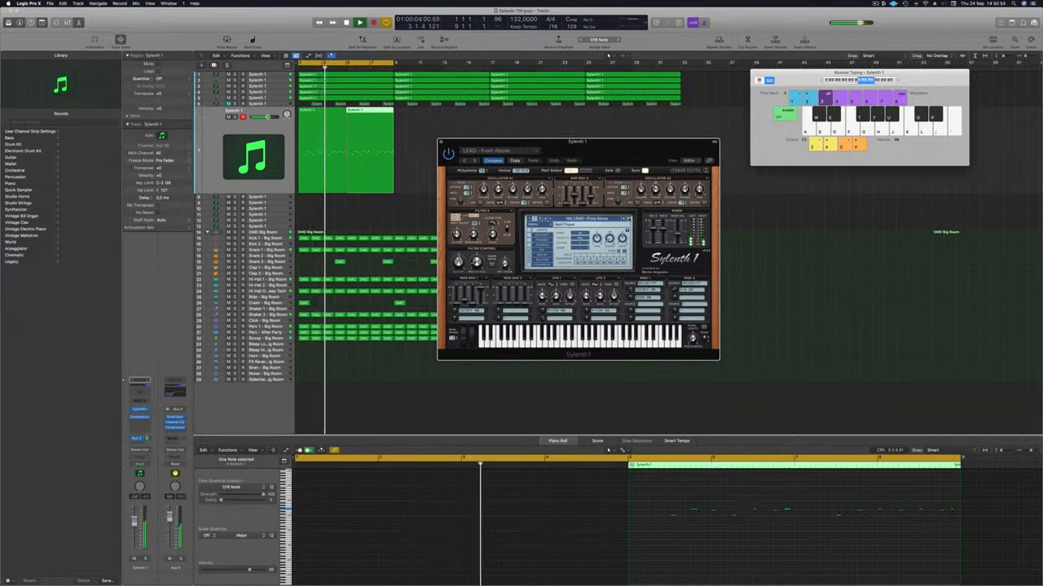
Rebuild the lead as one four-bar region by copying its first two bars to bar 3 and joining both parts
left_click(332, 120)
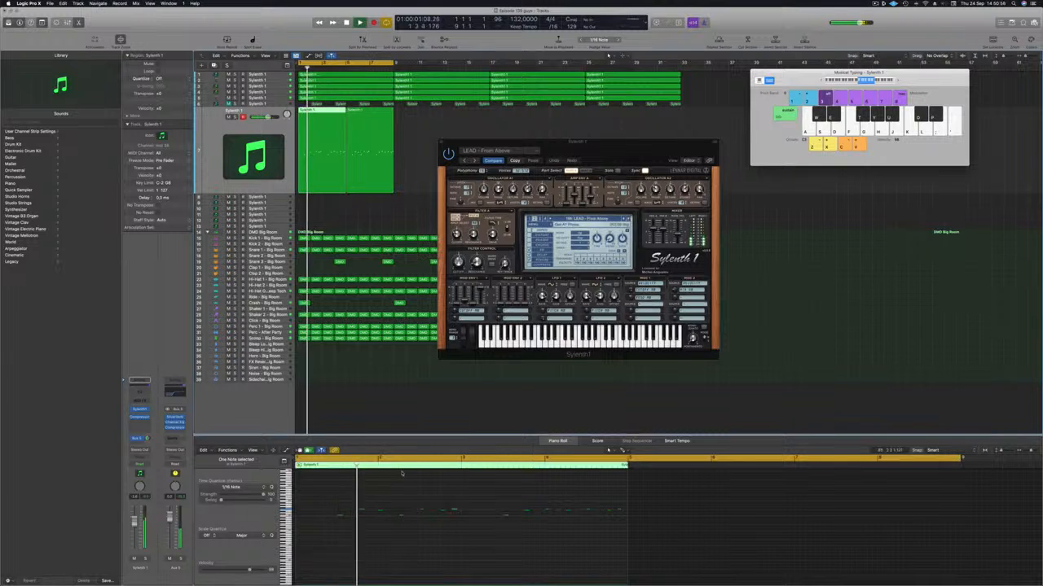
left_click(403, 540)
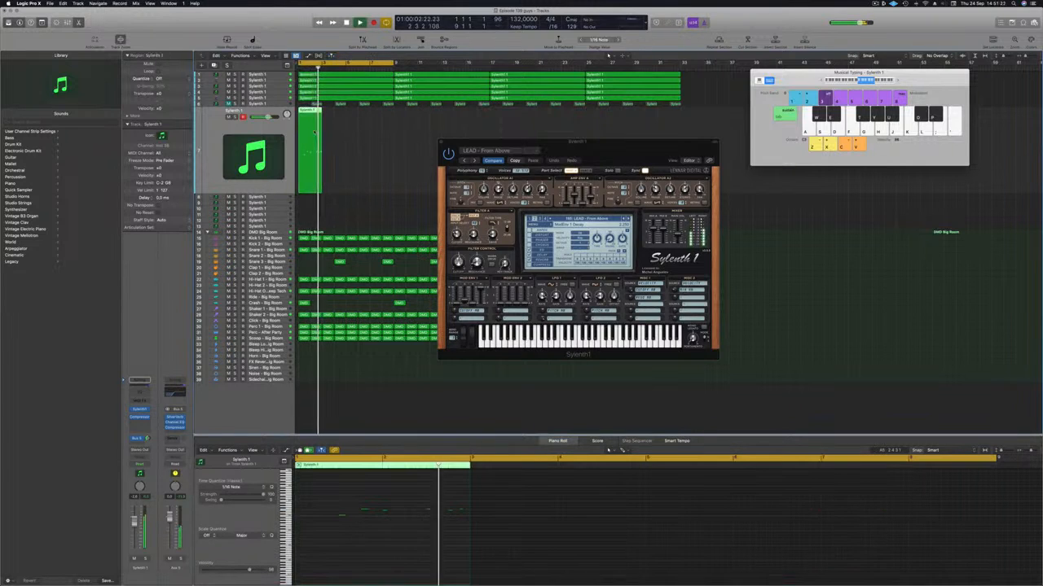
left_click_drag(325, 114, 333, 118)
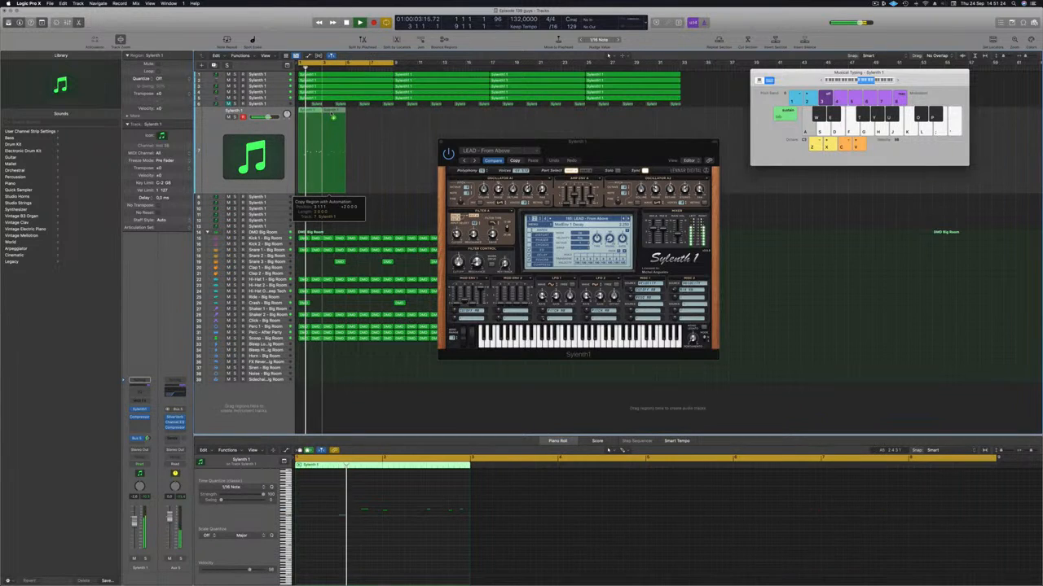
left_click_drag(326, 187, 327, 186)
left_click_drag(380, 160, 290, 172)
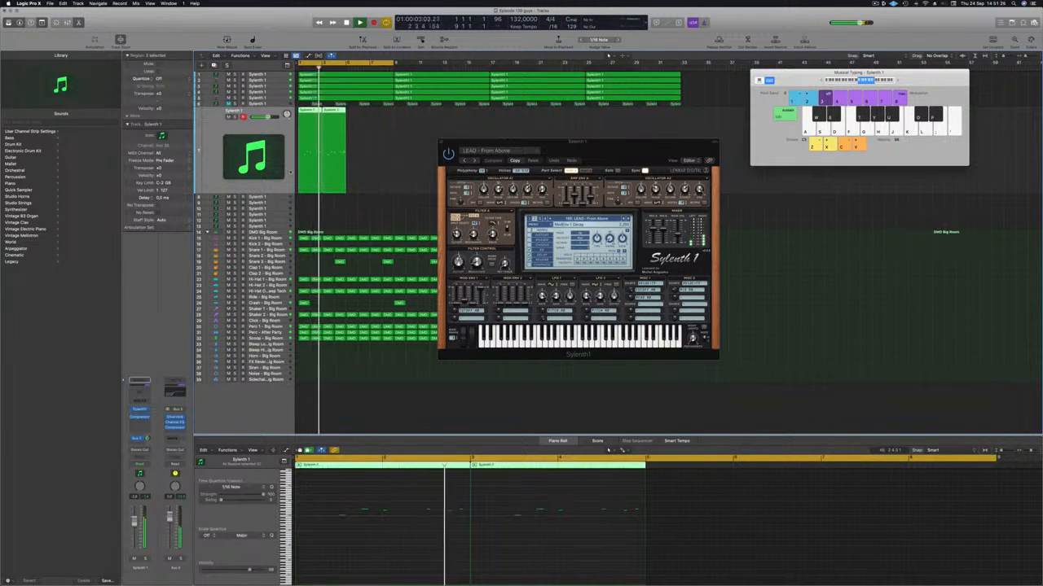
key("super+k")
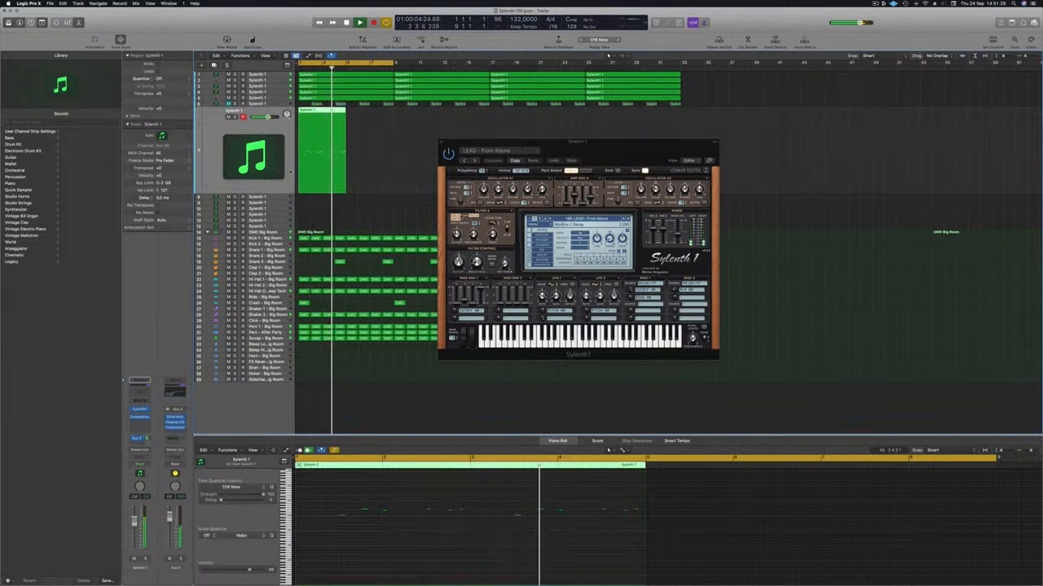
key("Return")
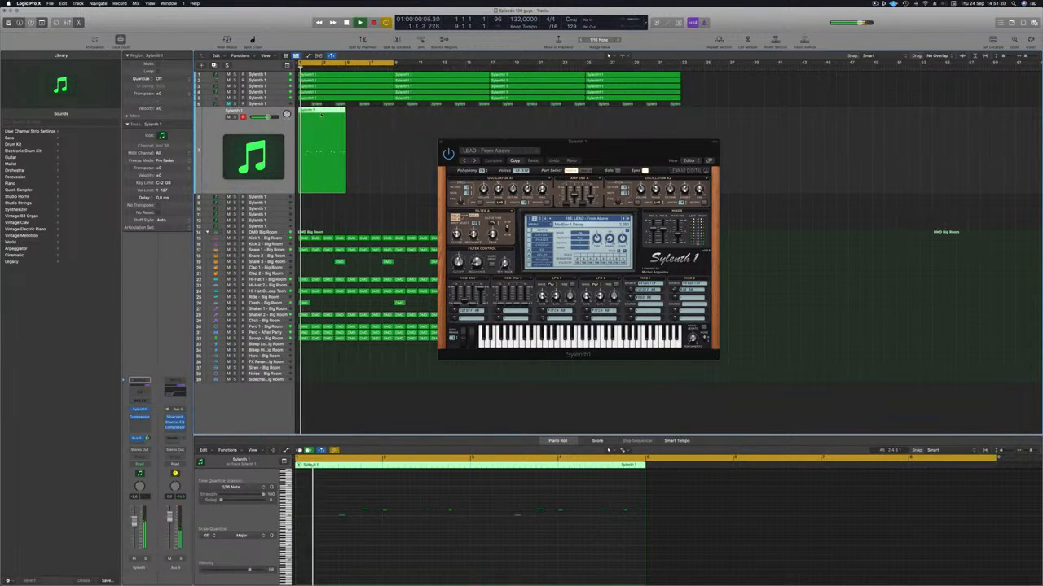
Inspect the second half of the four-bar lead region, select a note near its end and replay the loop
scroll(465, 549, "down", 1)
scroll(488, 543, "up", 3)
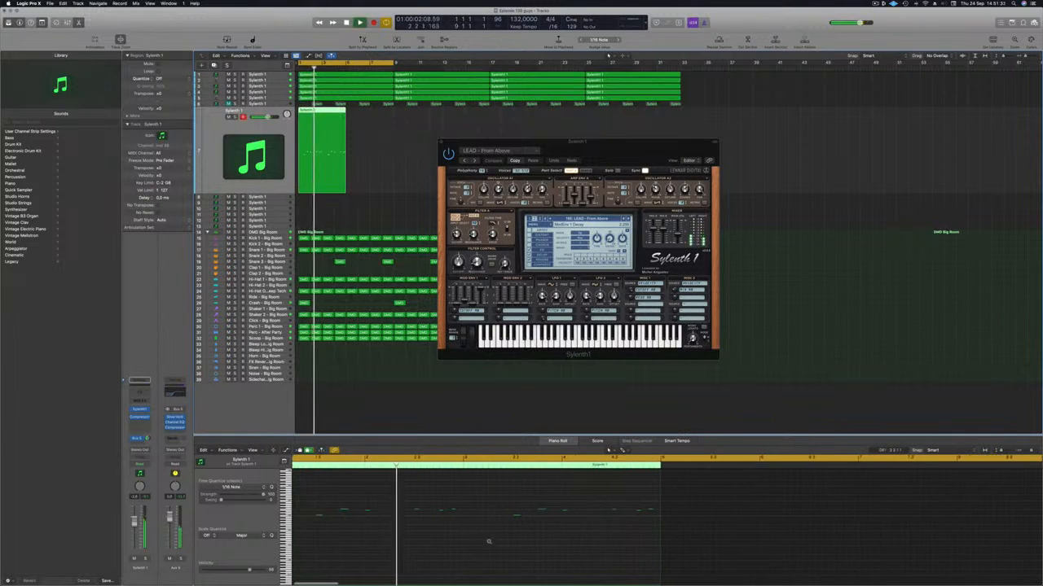
scroll(539, 553, "down", 1)
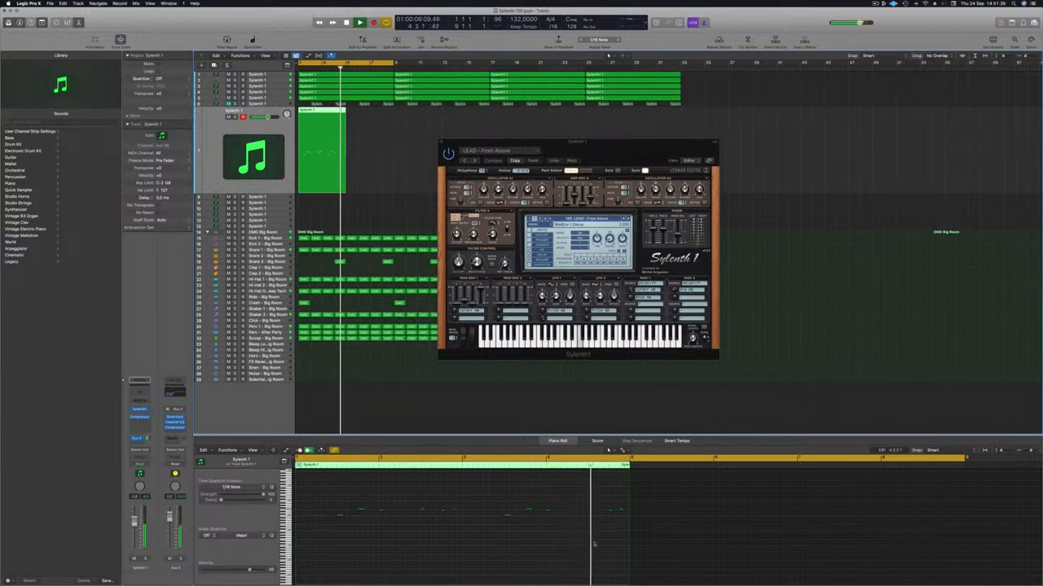
scroll(595, 542, "up", 3)
key("space")
left_click(571, 510)
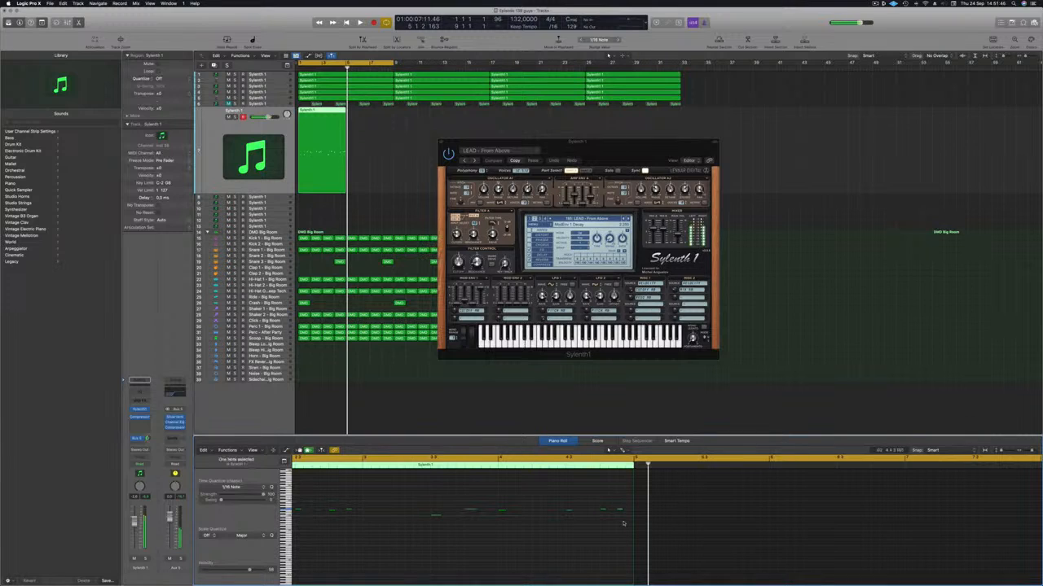
key("Return")
key("space")
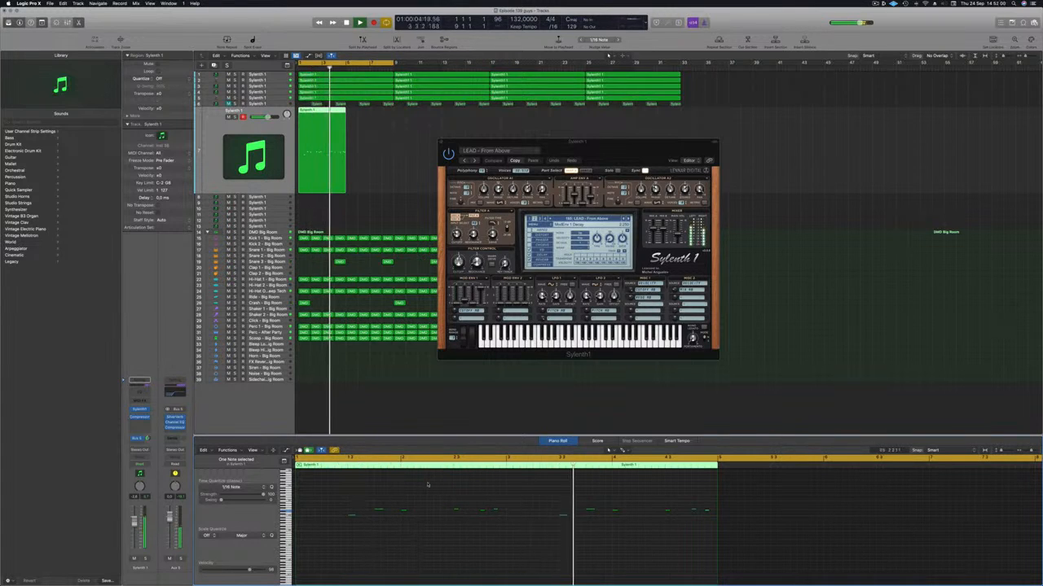
key("space")
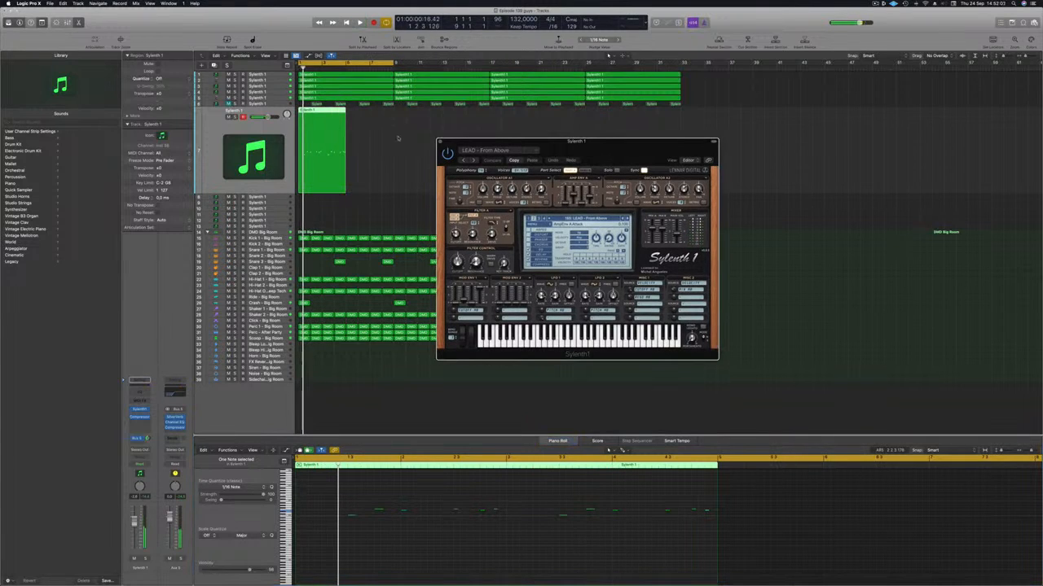
Delete the four-bar lead region, open Musical Typing and play test notes over the running loop
key("Delete")
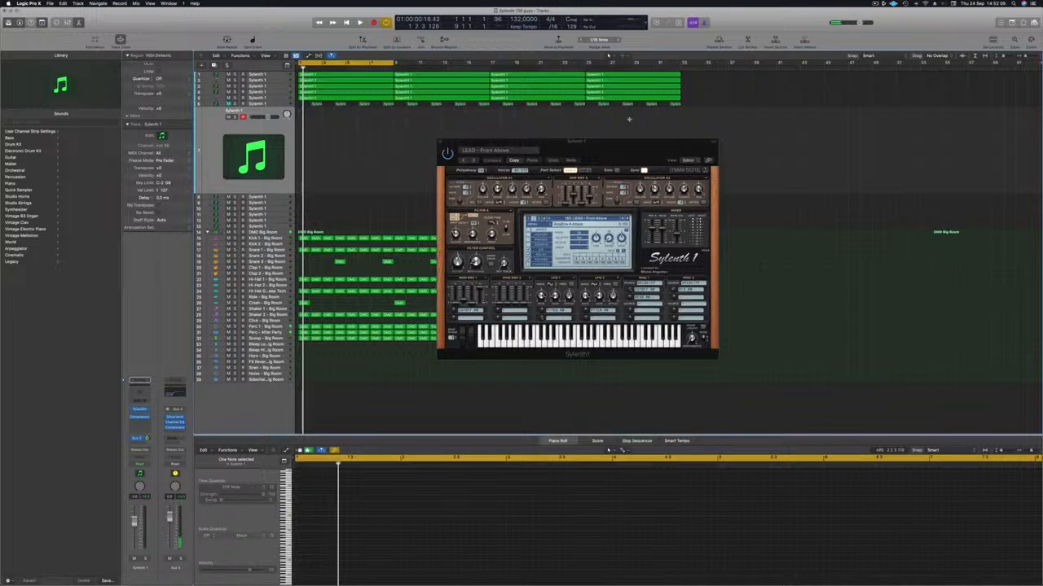
key("super+k")
key("space")
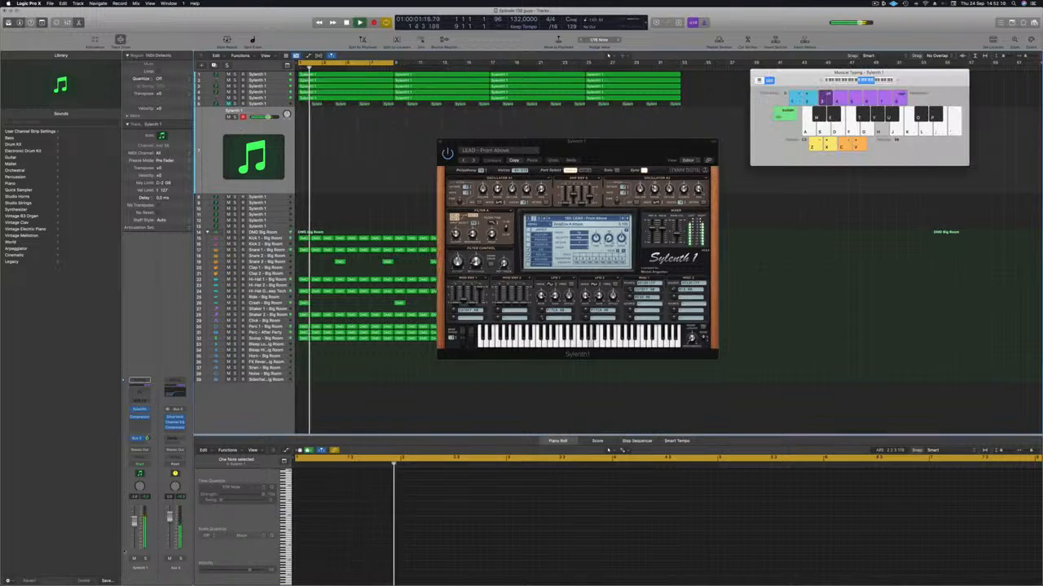
key("h")
key("j")
key("g")
Step through the following Sylenth1 lead presets, playing test notes on each over the loop, and load LEAD - Home
left_click(626, 218)
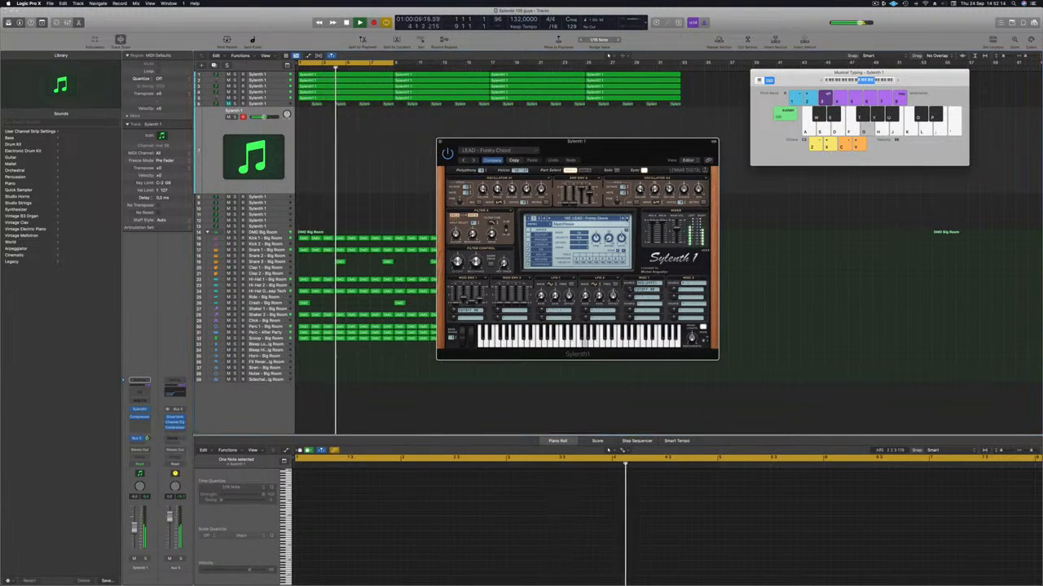
left_click(626, 218)
key("j")
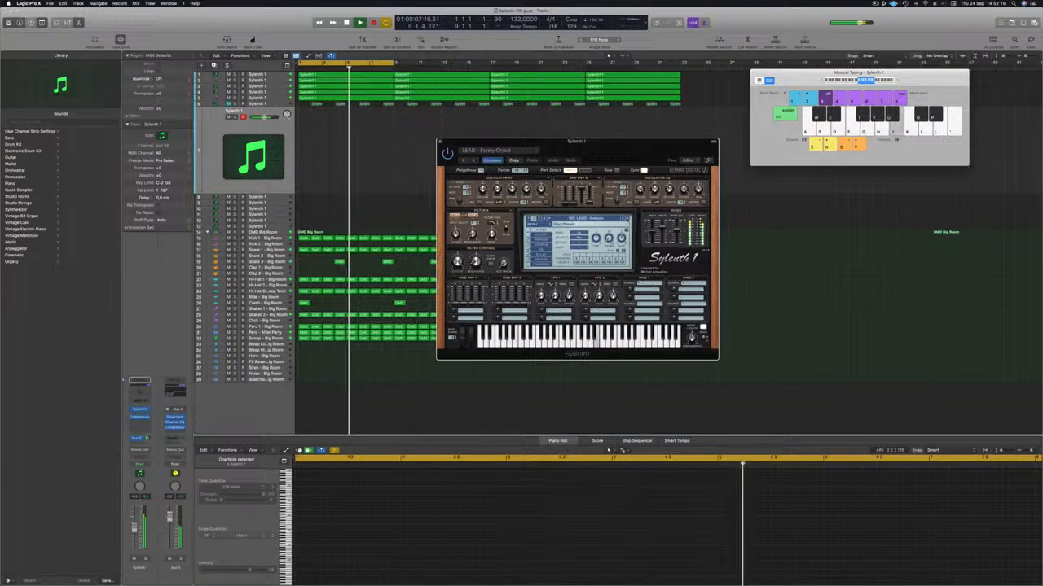
left_click(626, 219)
key("h")
key("j")
key("k")
key("l")
key("semicolon")
key("k")
key("semicolon")
left_click(626, 218)
key("k")
key("k")
key("l")
left_click(626, 218)
key("f")
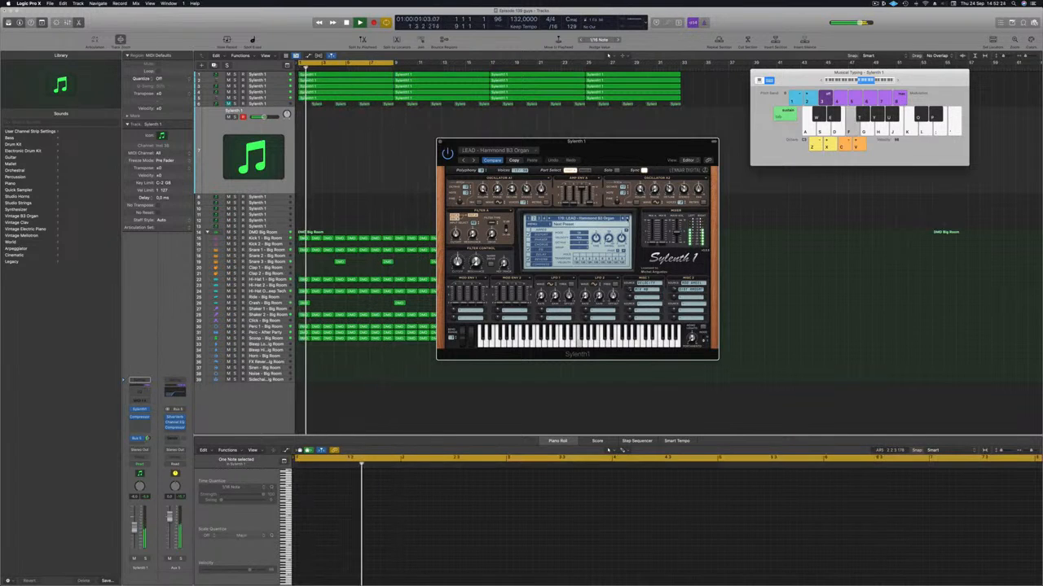
left_click(627, 218)
key("h")
left_click(627, 218)
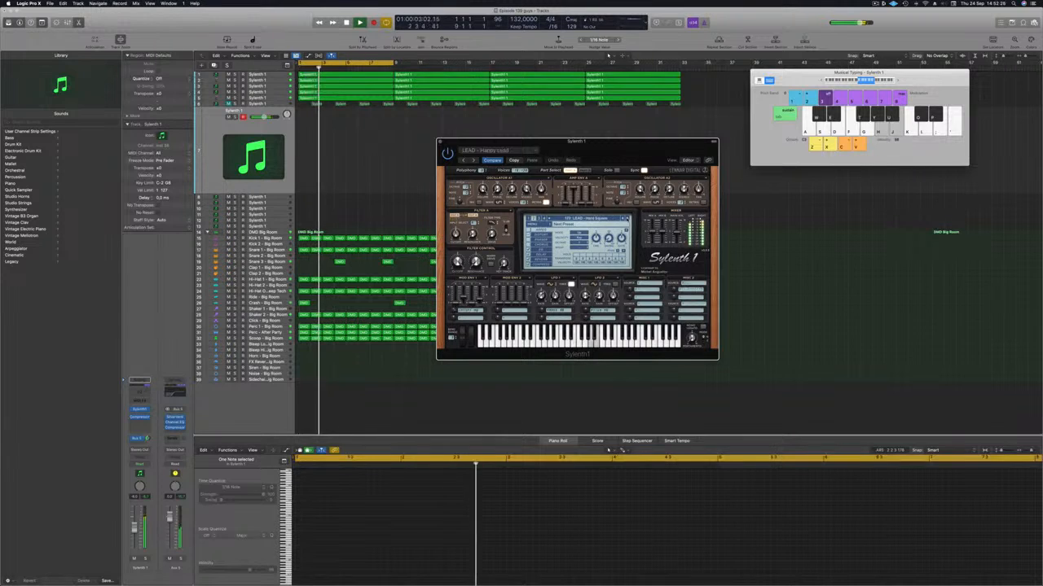
left_click(626, 219)
key("j")
left_click(626, 218)
key("j")
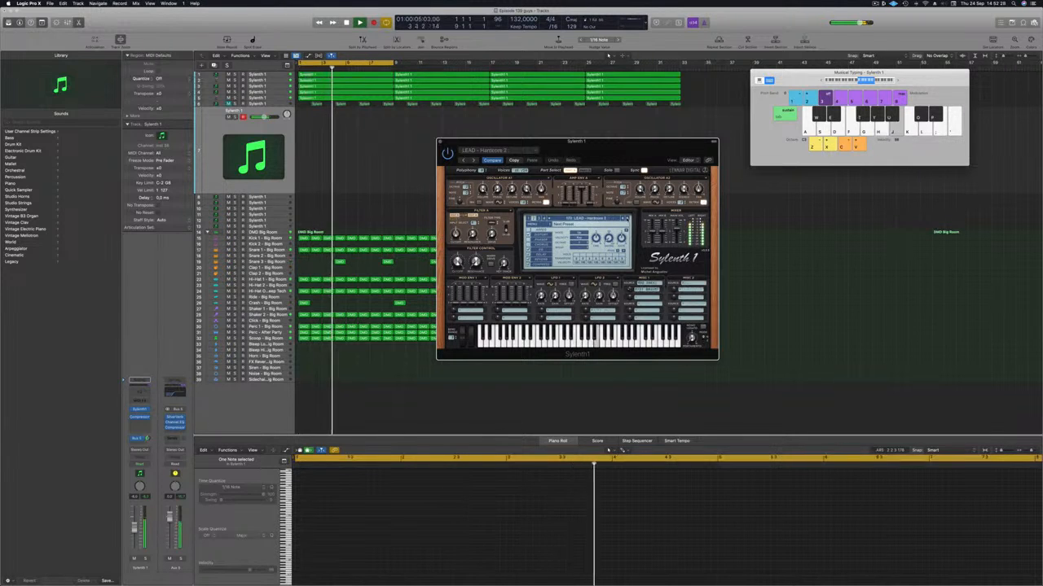
left_click(627, 219)
key("j")
key("f")
key("s")
left_click(626, 218)
key("g")
key("h")
key("d")
Adjust the lead channel's volume and shift the Musical Typing keyboard range while trying notes
left_click(134, 529)
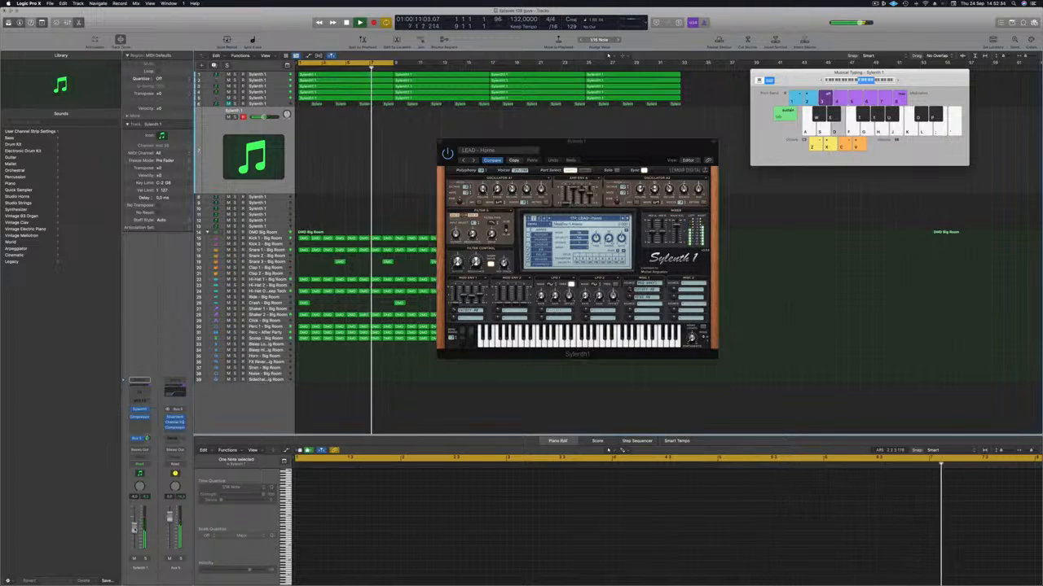
left_click(856, 81)
key("g")
left_click(864, 81)
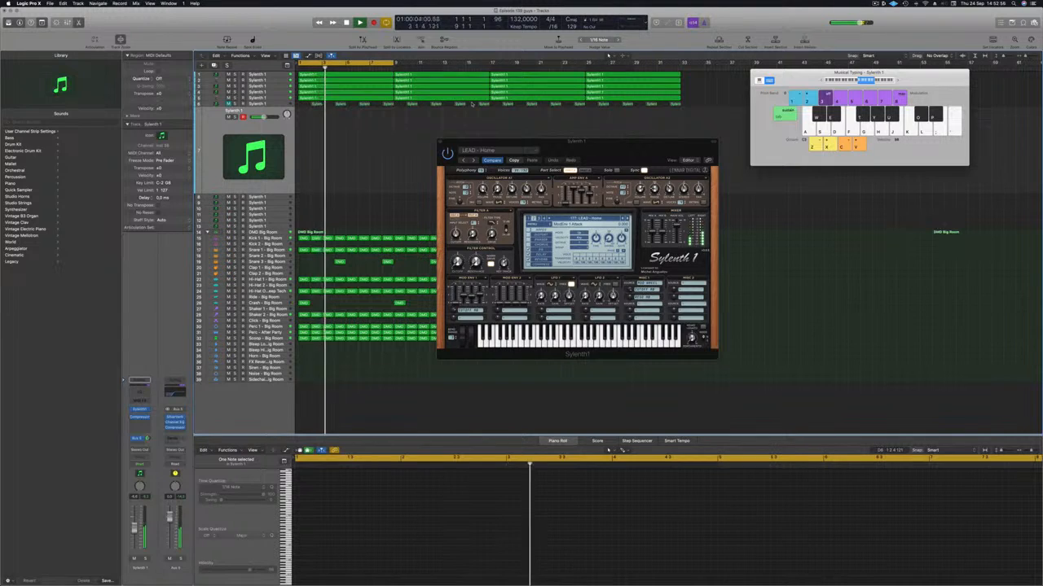
Record a new lead melody with Musical Typing over bars 5 to 9 and continue through the cycled bars 1 to 5
key("r")
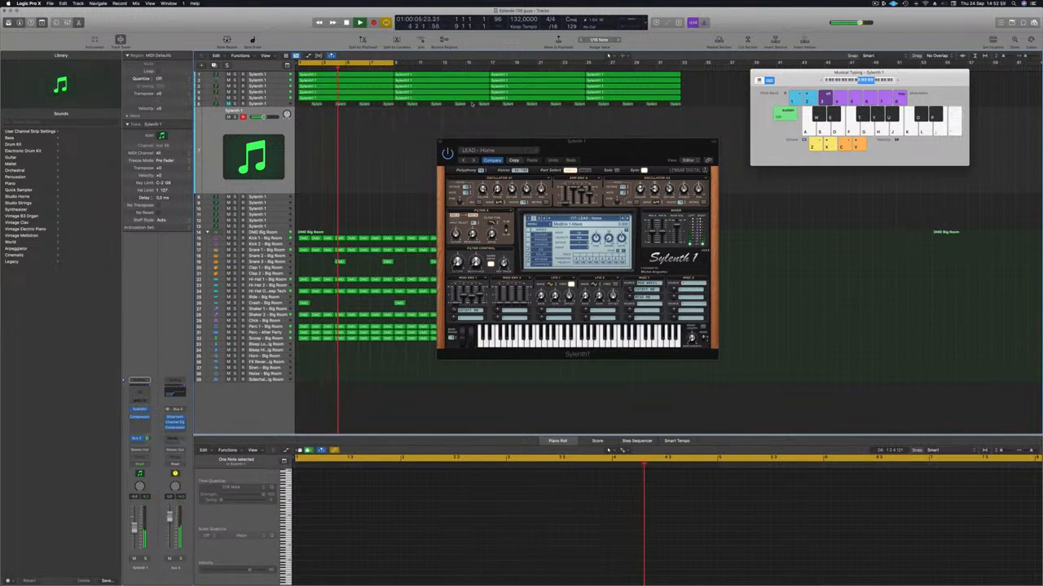
key("k")
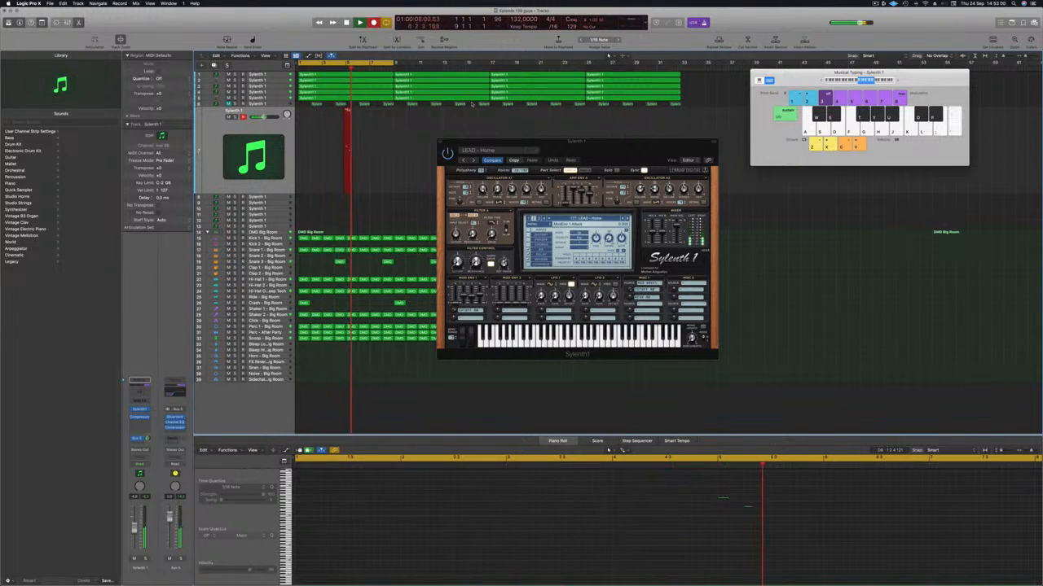
key("f")
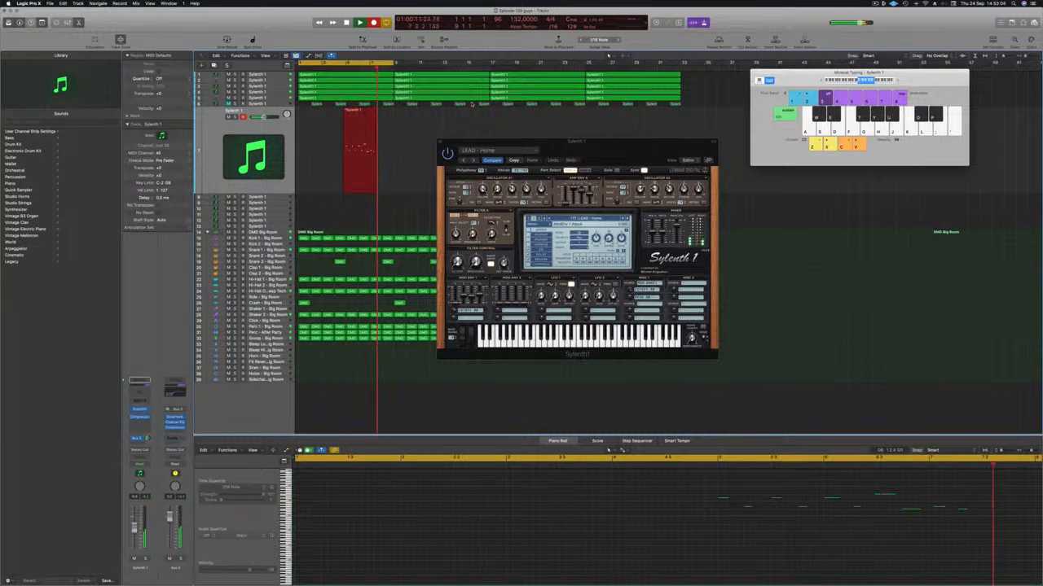
key("l")
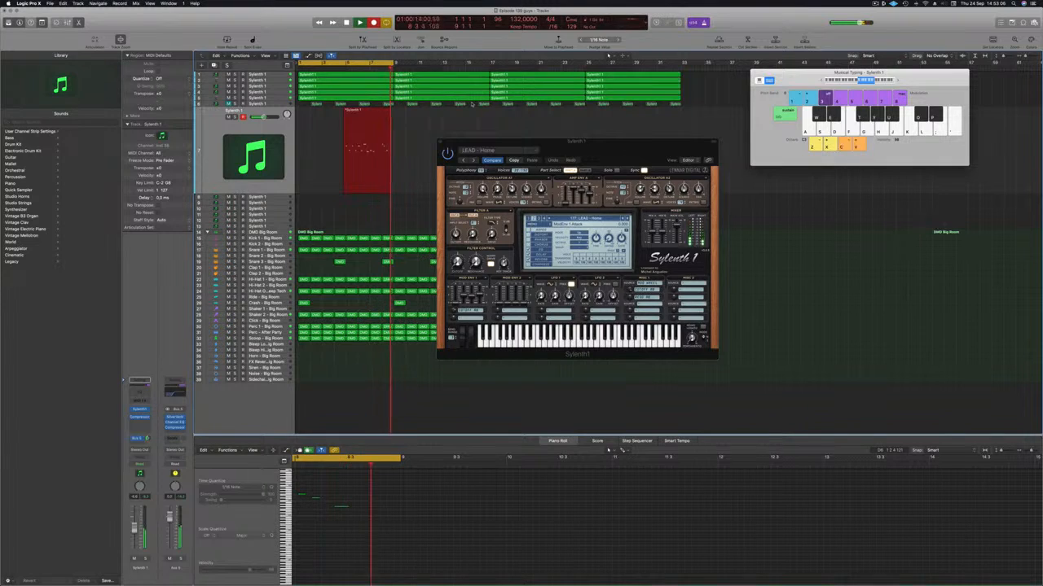
key("space")
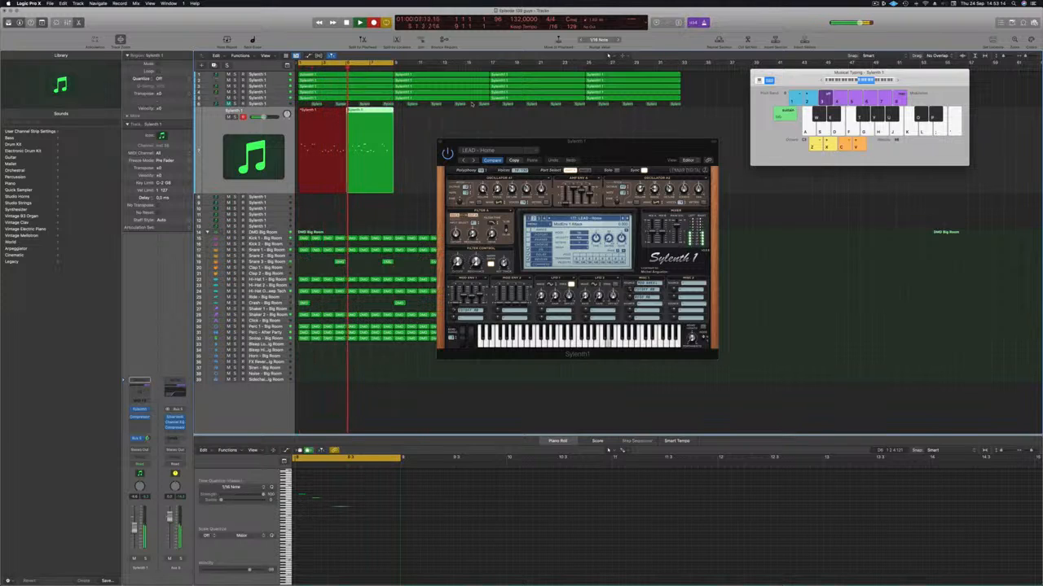
Join the two recorded lead regions into one spanning bars 1 to 9 and close Musical Typing
left_click_drag(624, 141, 747, 126)
key("space")
key("space")
left_click_drag(428, 179, 319, 176)
key("super+k")
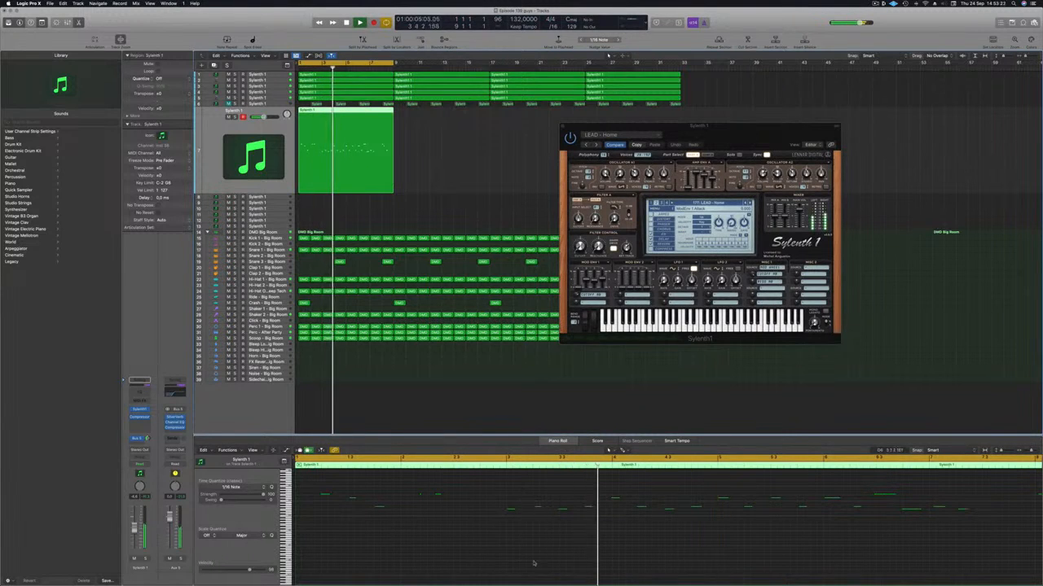
Split the lead region shortly before bar 3 and delete its opening part
scroll(535, 557, "down", 2)
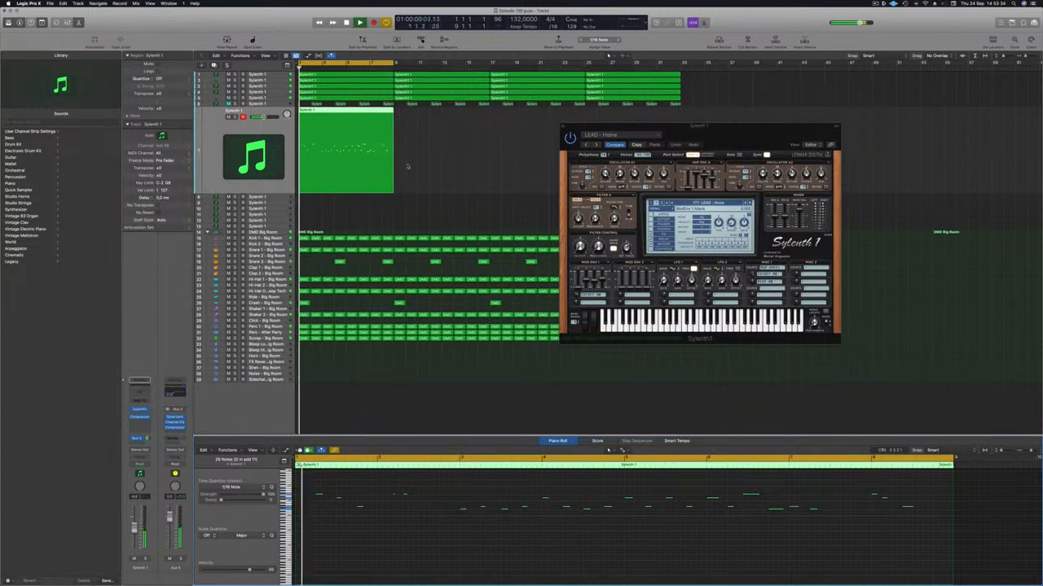
double_click(318, 111, "super")
left_click(310, 113)
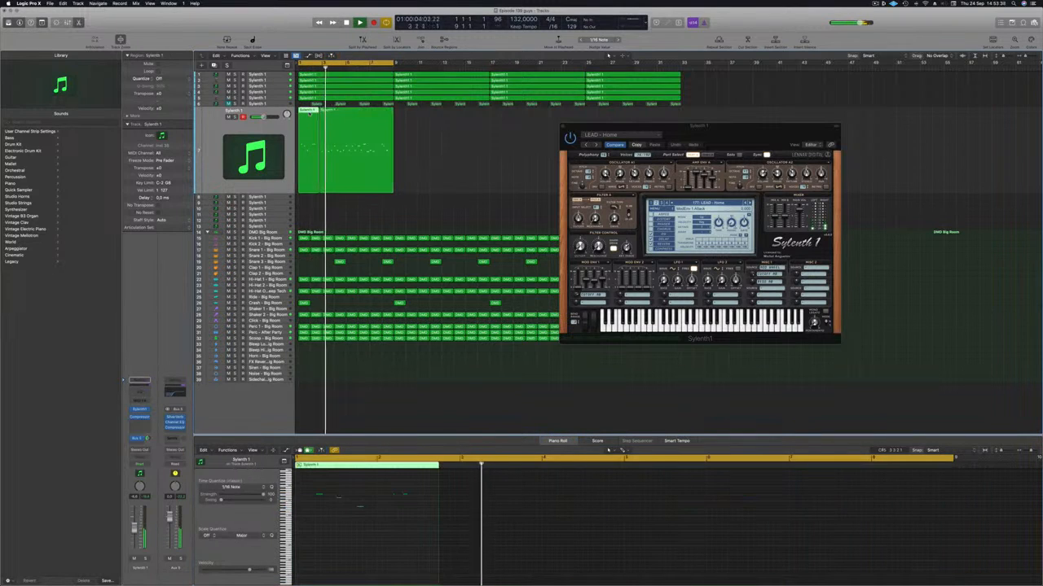
key("Delete")
left_click(344, 124)
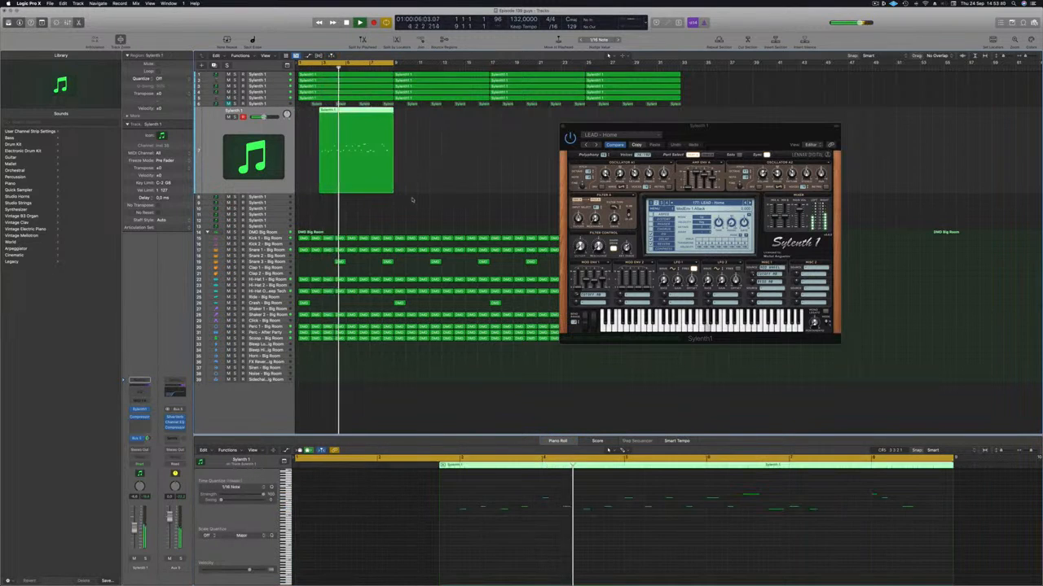
Remove the leftover sliver before bar 3 and move the remaining lead region to bar 1
key("Return")
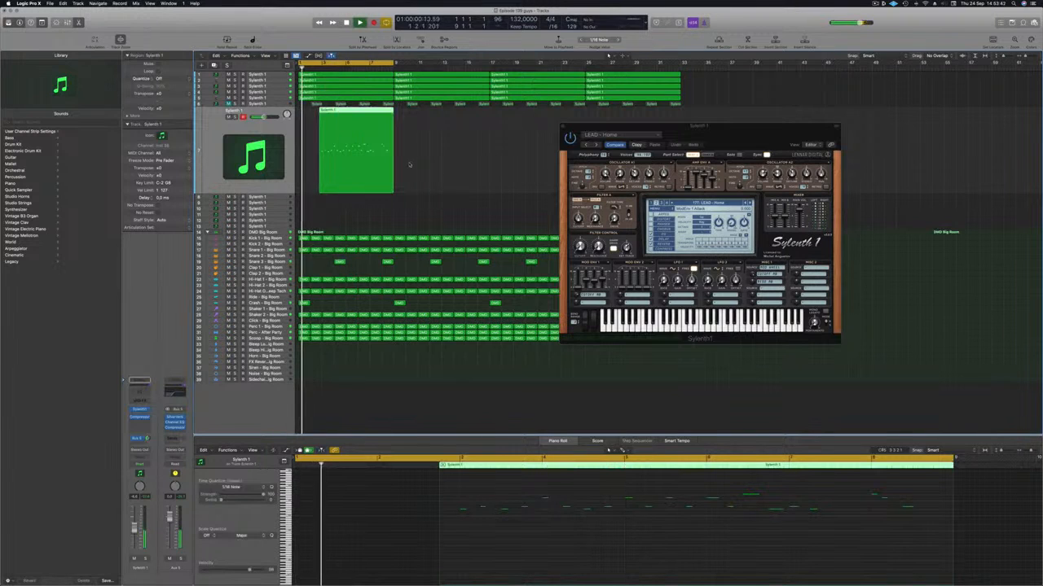
key("super+Right")
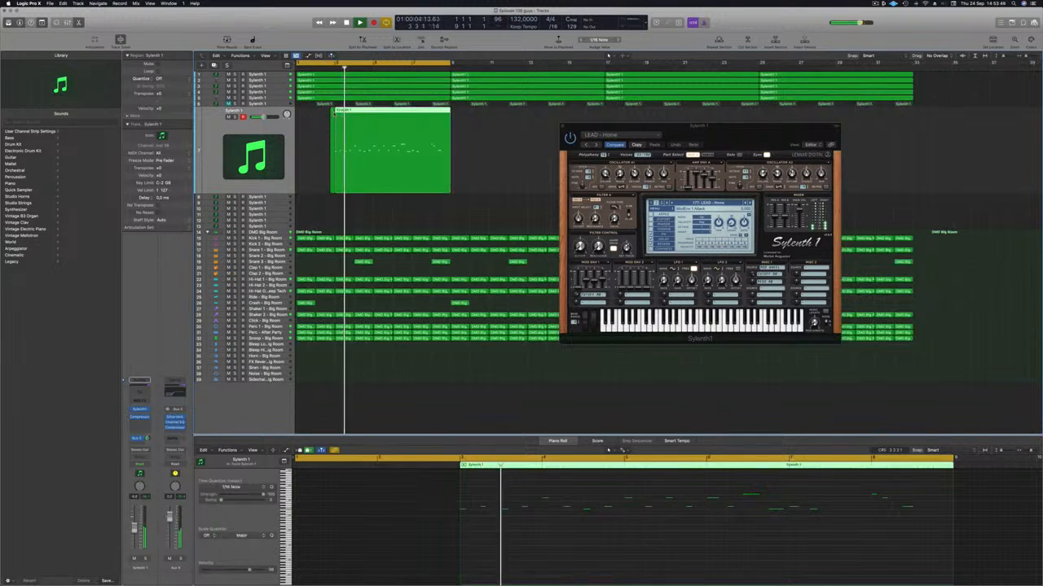
key("BackSpace")
left_click_drag(379, 111, 341, 111)
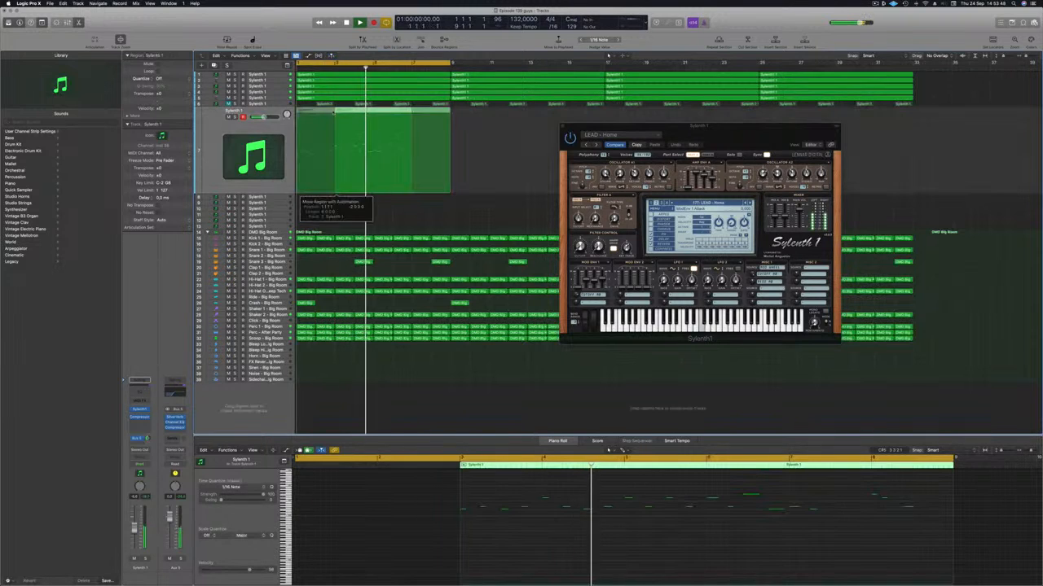
Replay the lead and delete all its notes after the note at bar 3, keeping only the opening two-bar phrase
scroll(428, 555, "up", 1)
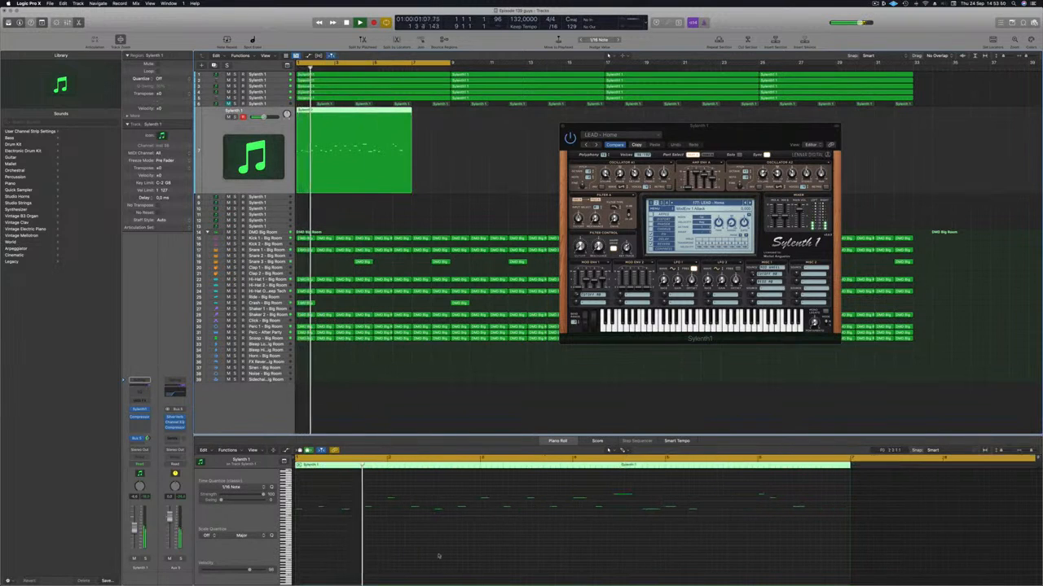
scroll(442, 556, "down", 2)
scroll(443, 553, "down", 1)
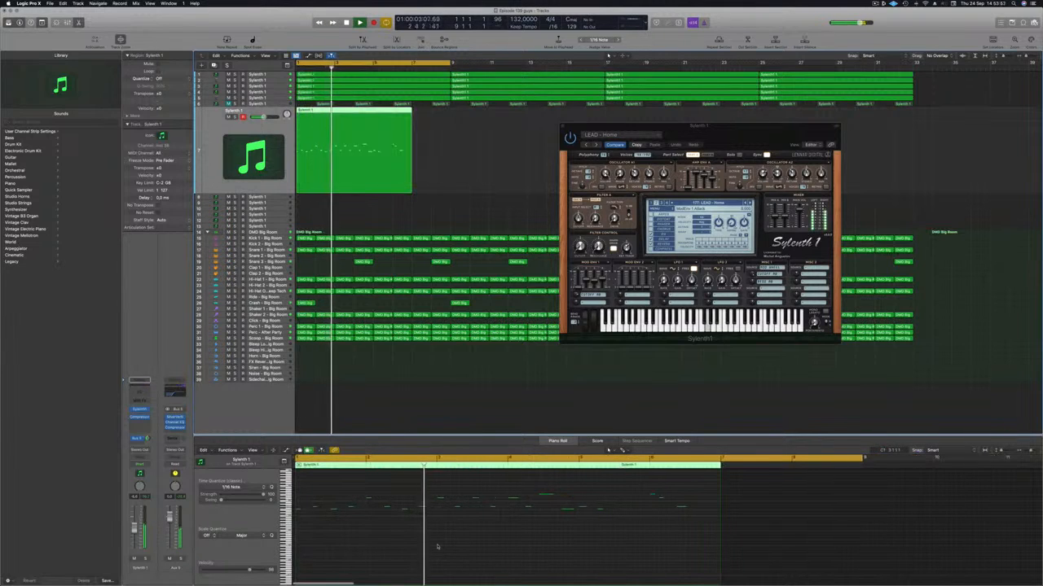
key("Return")
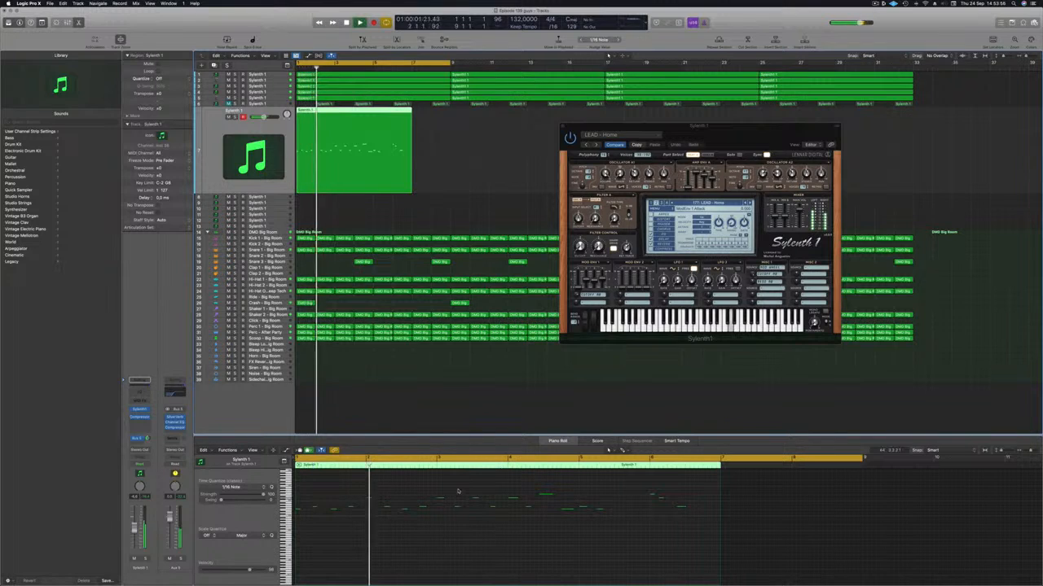
left_click_drag(458, 491, 695, 526)
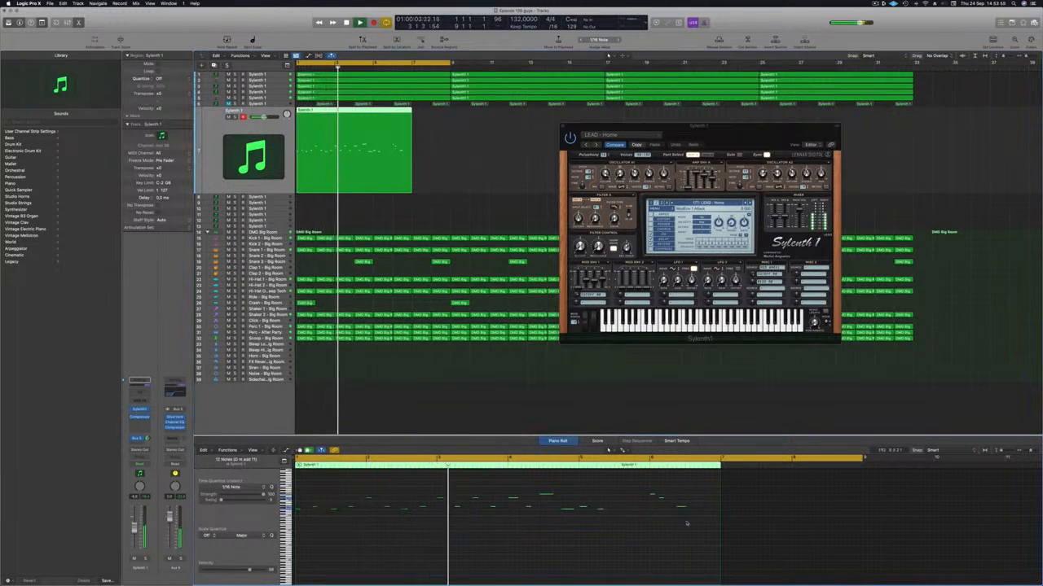
left_click(551, 548)
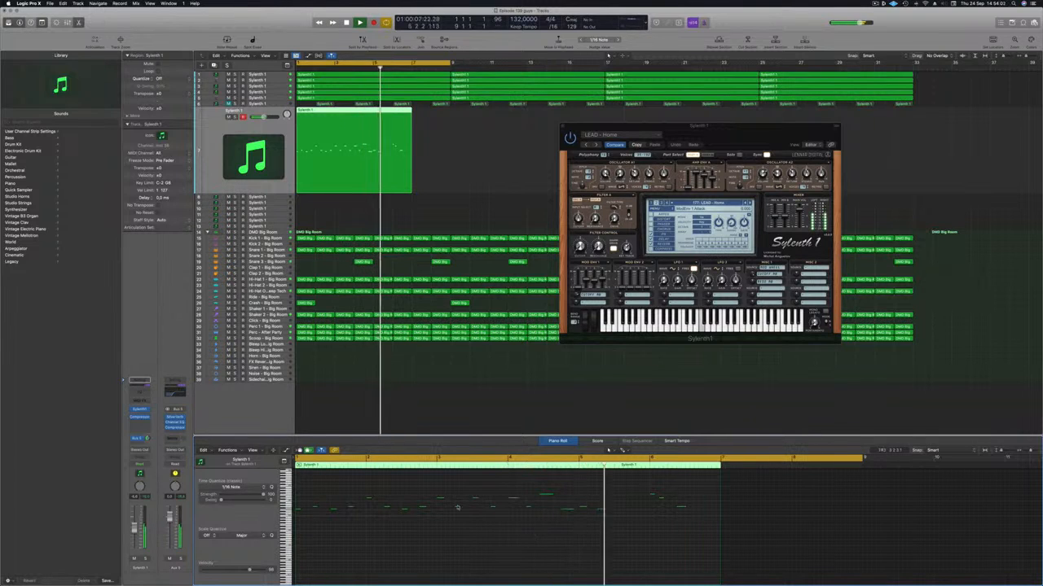
left_click_drag(441, 487, 717, 548)
left_click_drag(459, 488, 735, 557)
key("Delete")
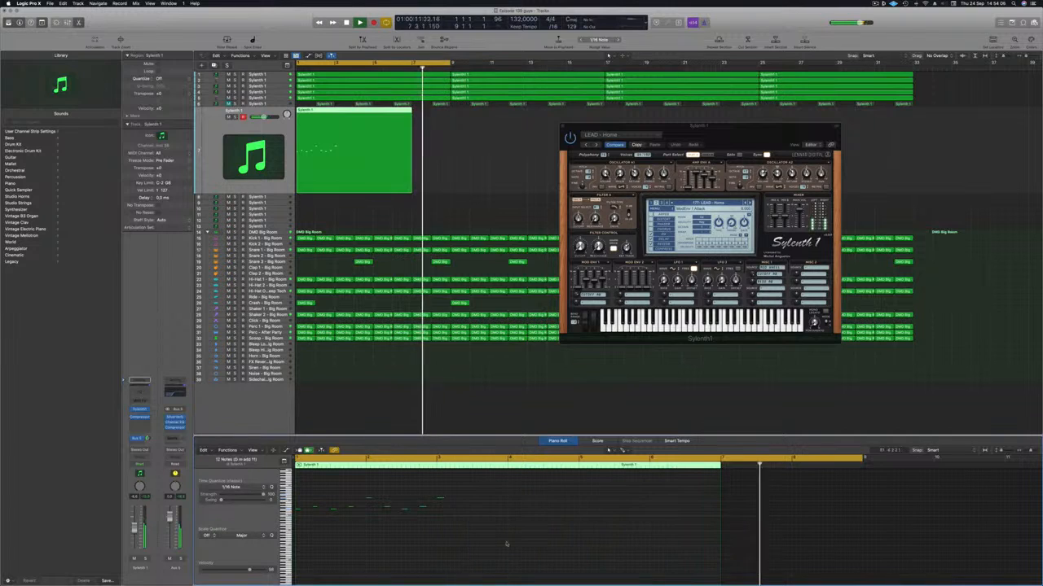
Copy the opening phrase's notes two bars later and delete the last copied note at bar 5
left_click_drag(310, 495, 467, 537)
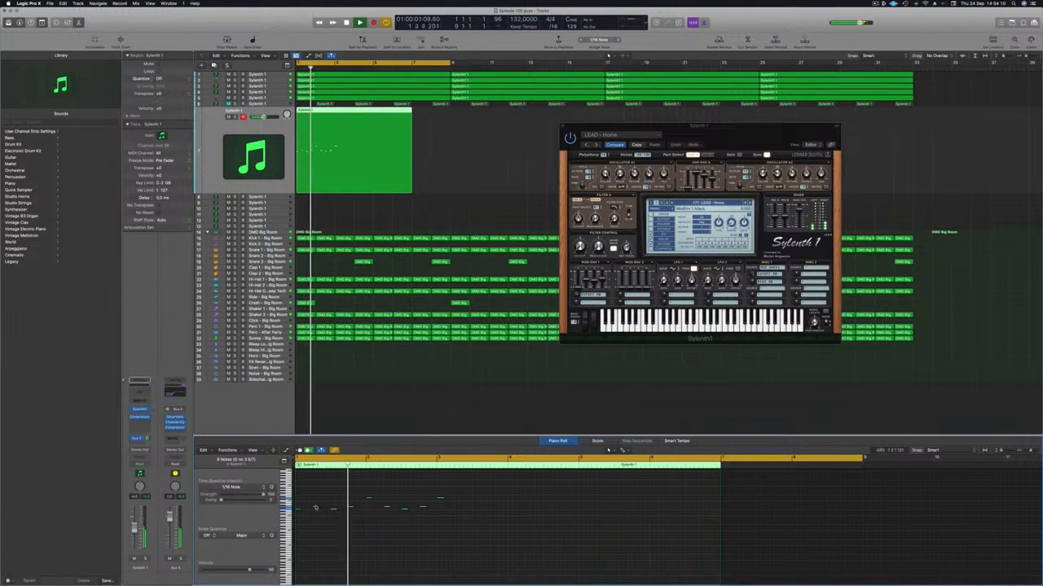
left_click_drag(298, 510, 458, 513)
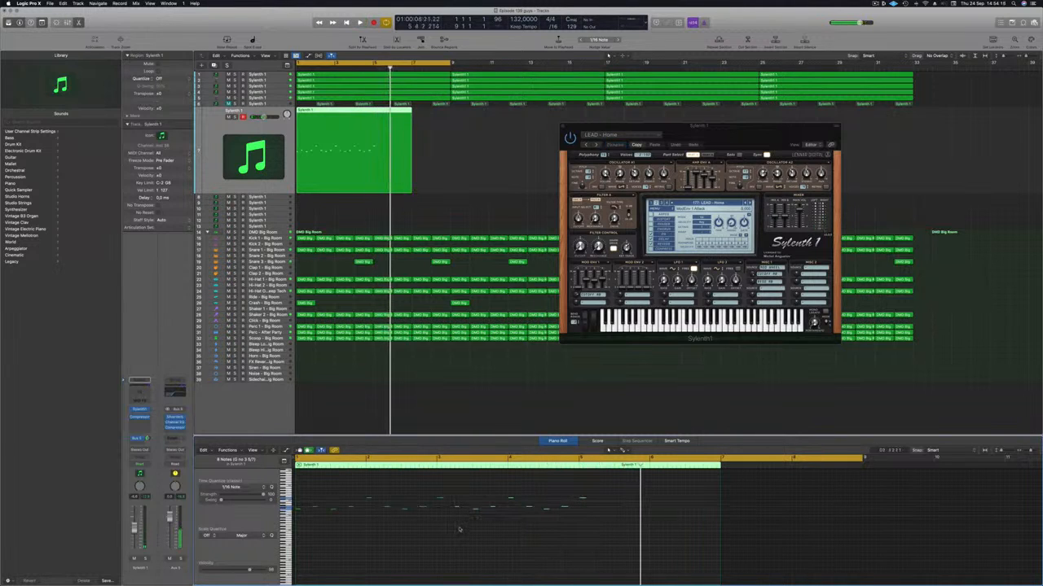
left_click_drag(614, 490, 584, 509)
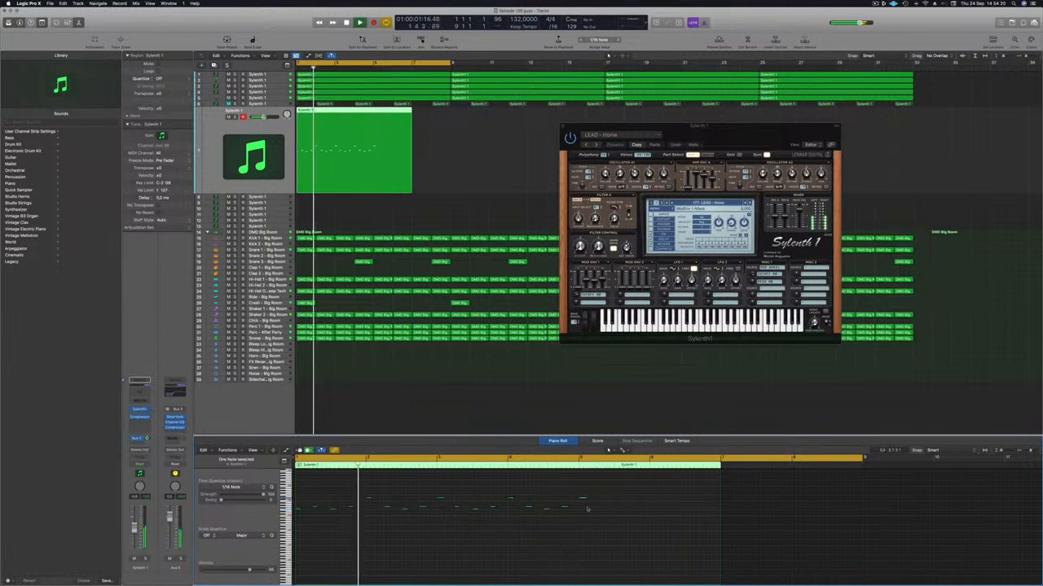
key("Return")
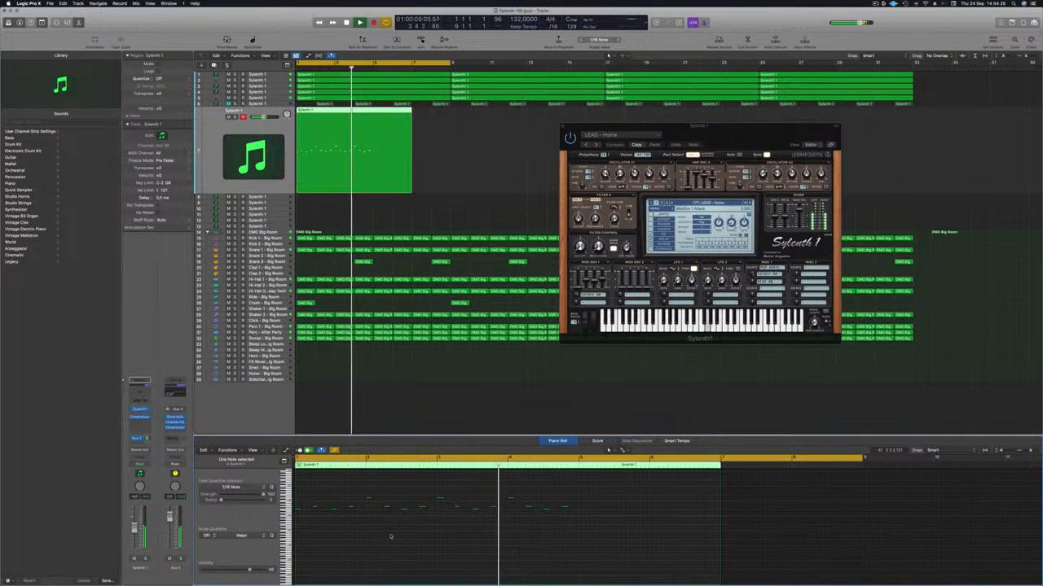
Split the lead region just before bar 5, delete the empty remainder and replay from the start
key("Return")
left_click(372, 110)
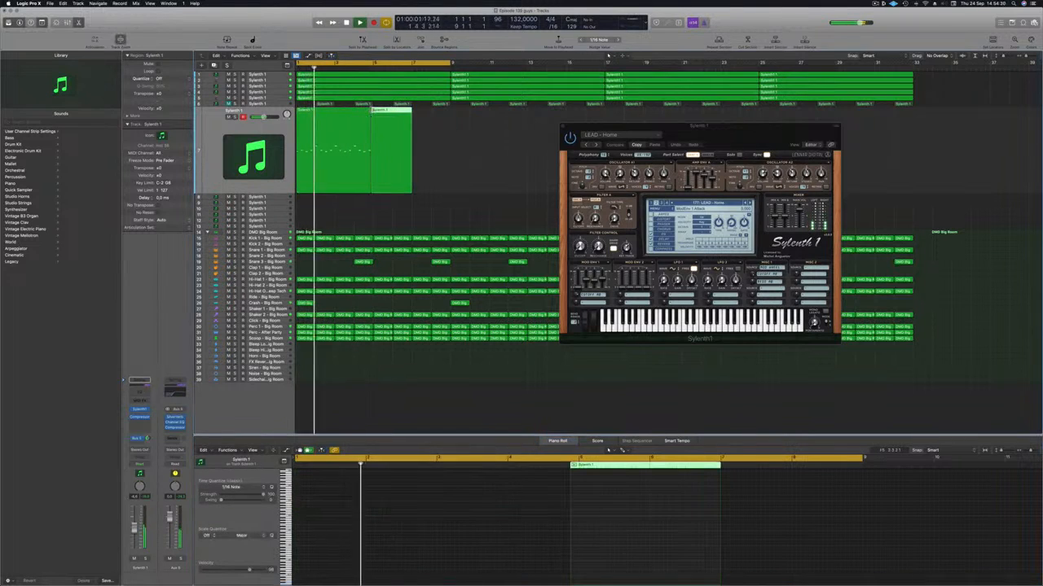
key("Delete")
key("Return")
Copy the lead region to bar 5 and extend both regions to a full four bars each
left_click_drag(323, 124, 401, 123)
left_click_drag(460, 167, 364, 174)
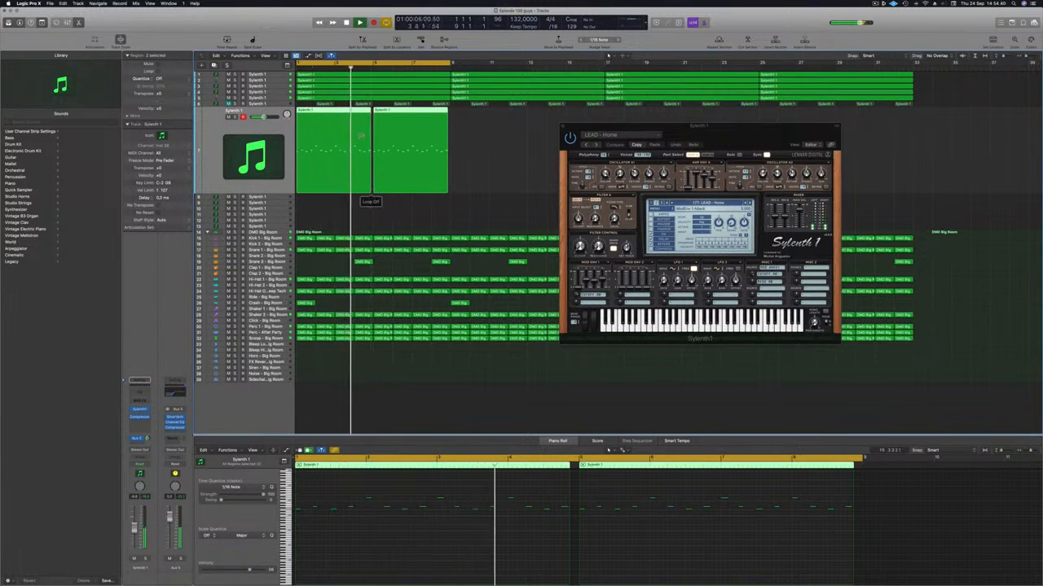
left_click_drag(448, 192, 451, 192)
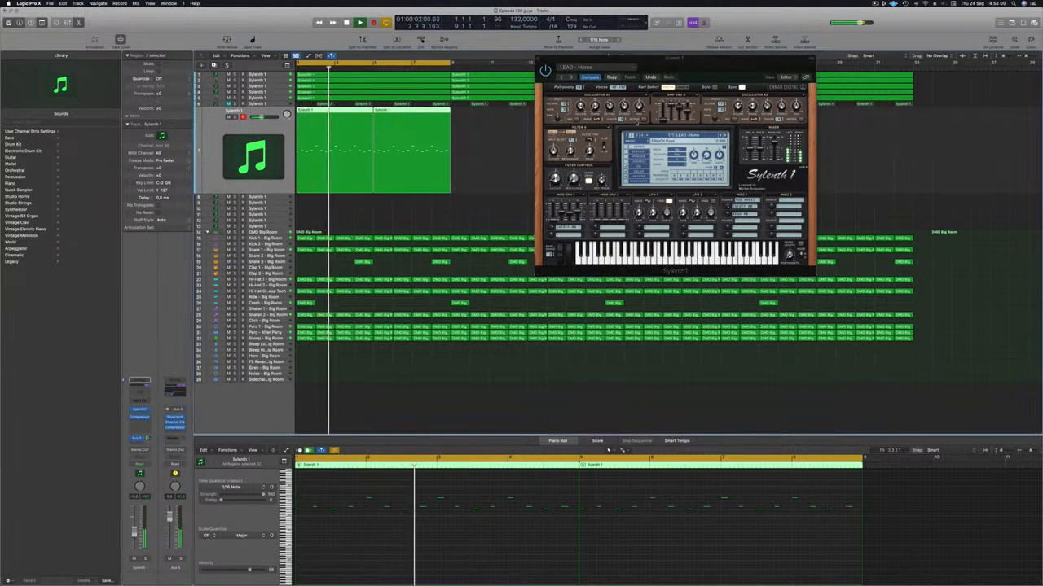
left_click_drag(713, 61, 504, 192)
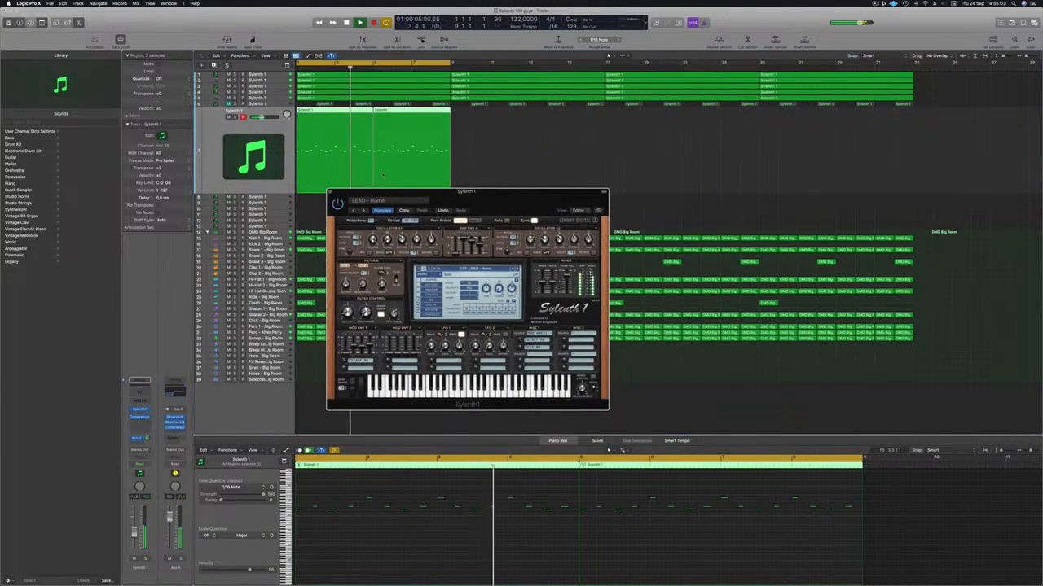
Close the synth window and duplicate the lead track with its two four-bar regions onto a new track directly below
left_click(330, 193)
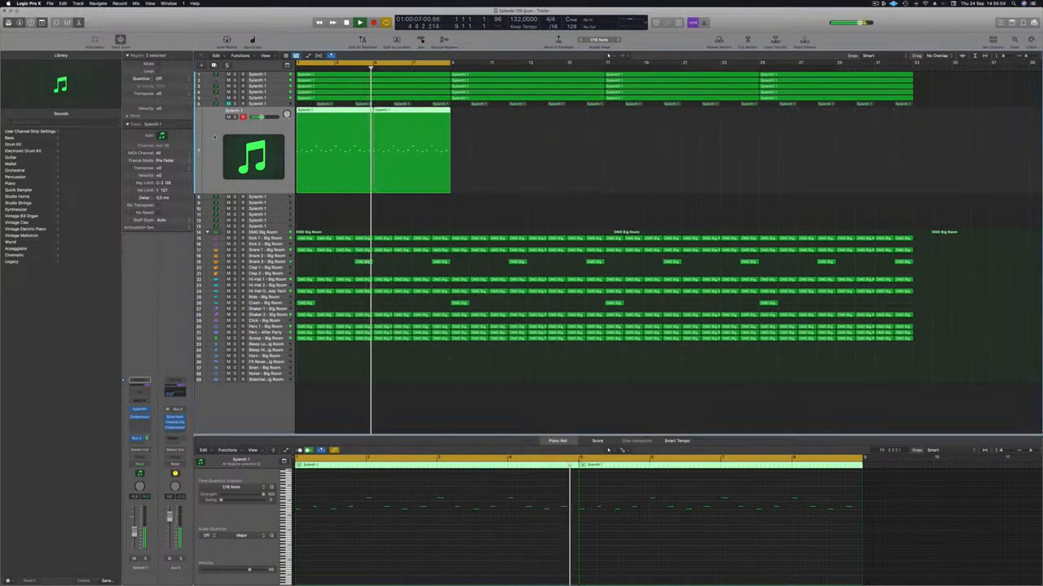
left_click(163, 136)
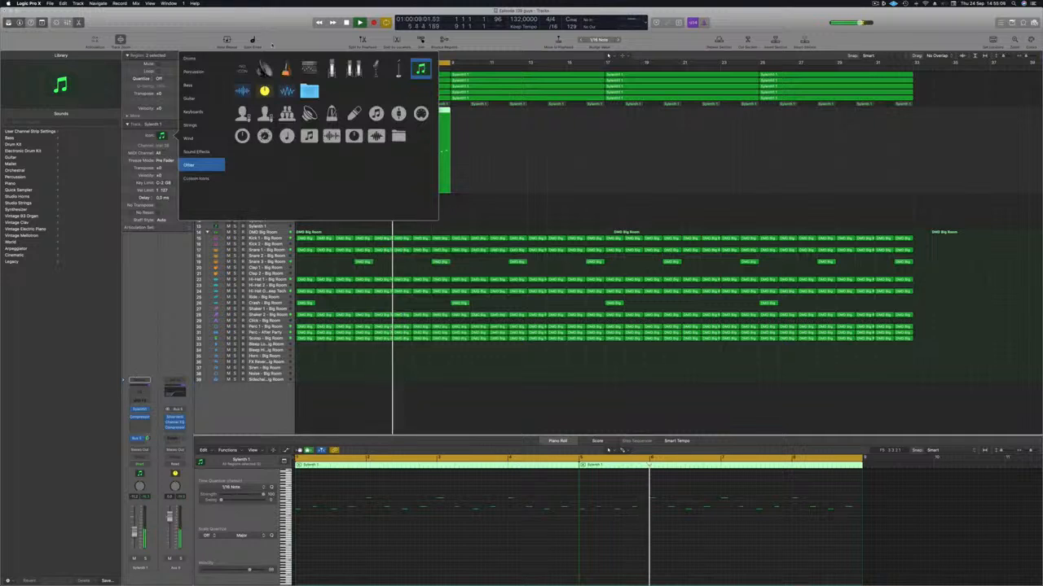
left_click(133, 316)
key("Return")
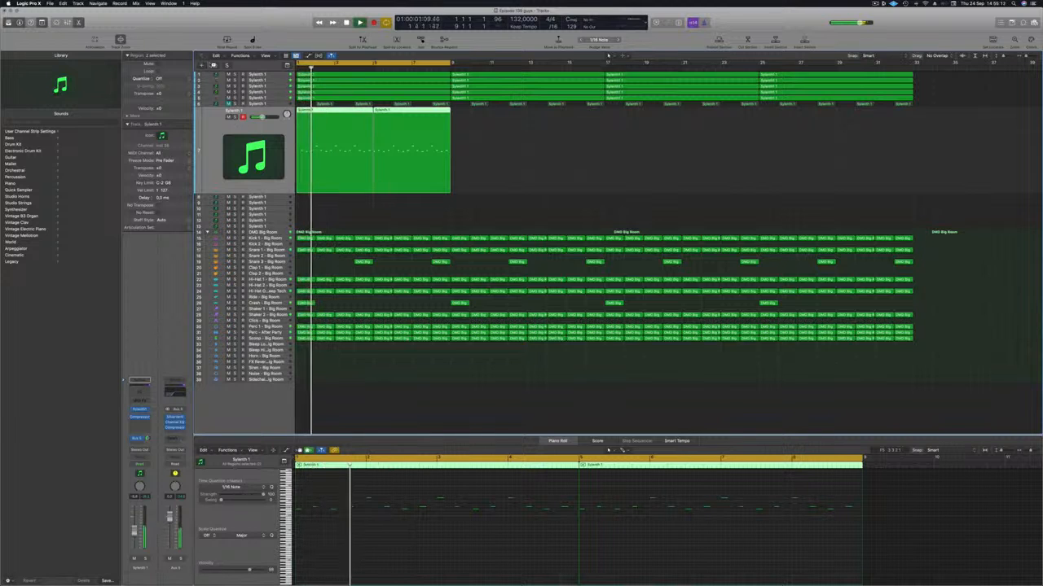
left_click(487, 134)
left_click_drag(492, 125, 302, 163)
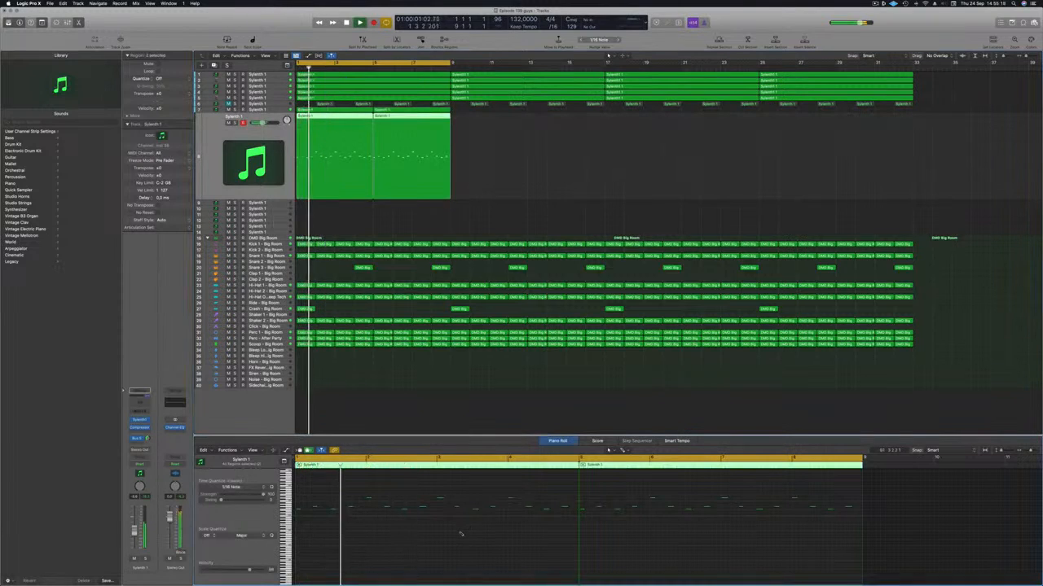
Transpose all notes of the duplicated lead down one octave and replay the loop
key("alt+shift+Down")
key("space")
key("space")
scroll(581, 151, "up", 5)
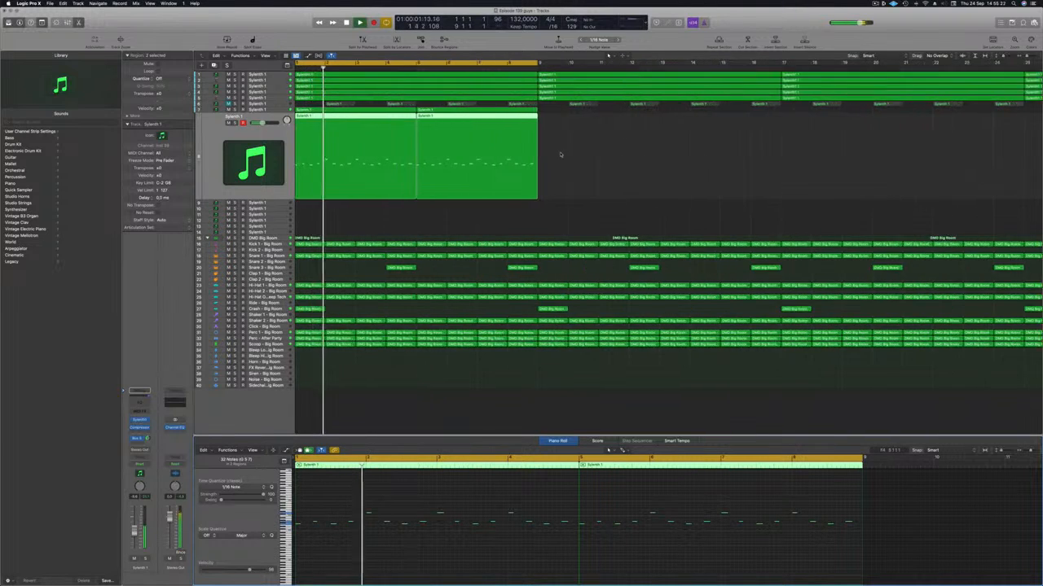
scroll(558, 156, "down", 2)
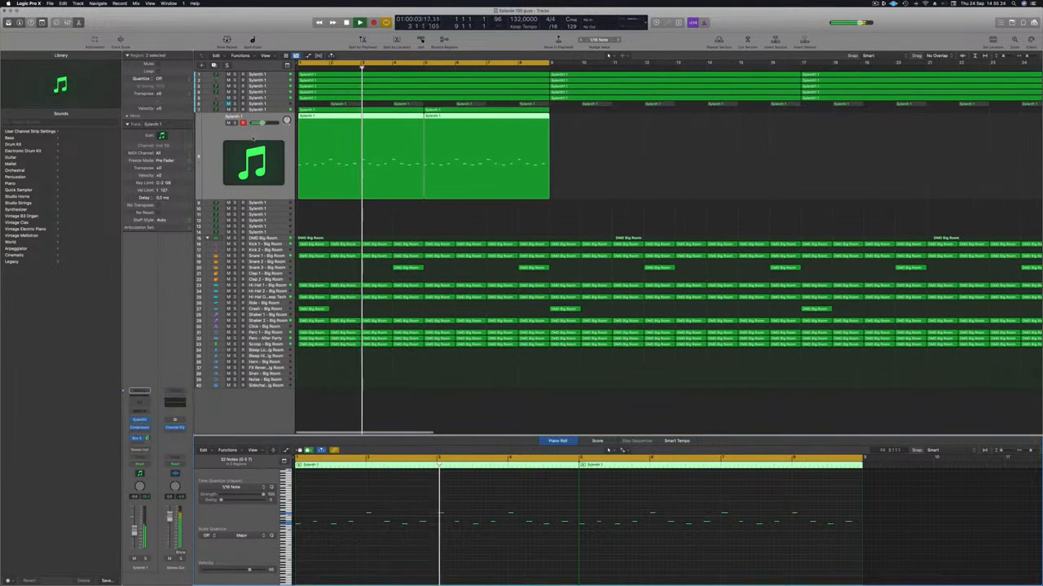
Add a send to Bus 2 (Delay) on the original, upper lead track
left_click(270, 110)
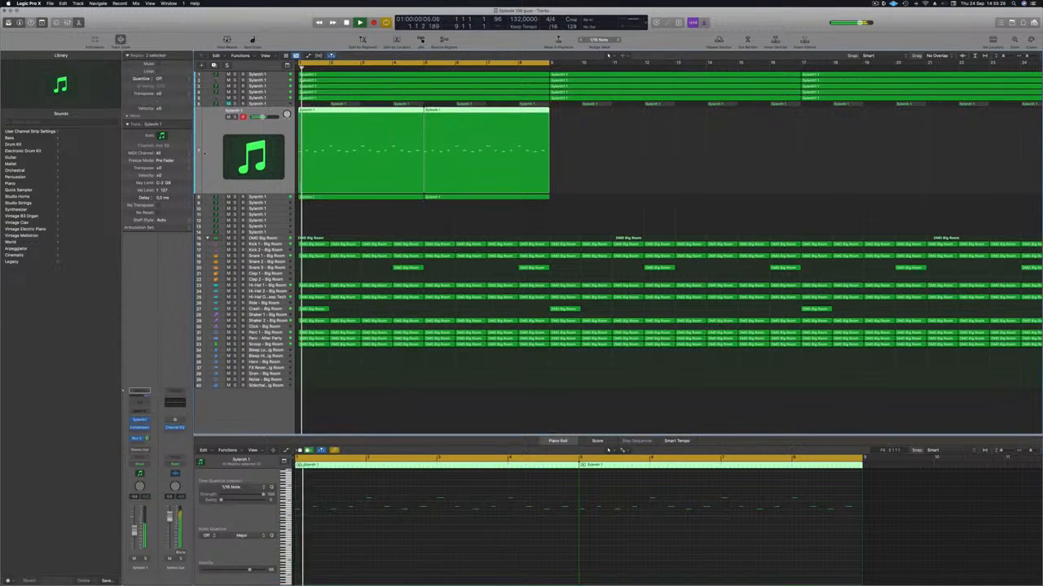
key("space")
key("space")
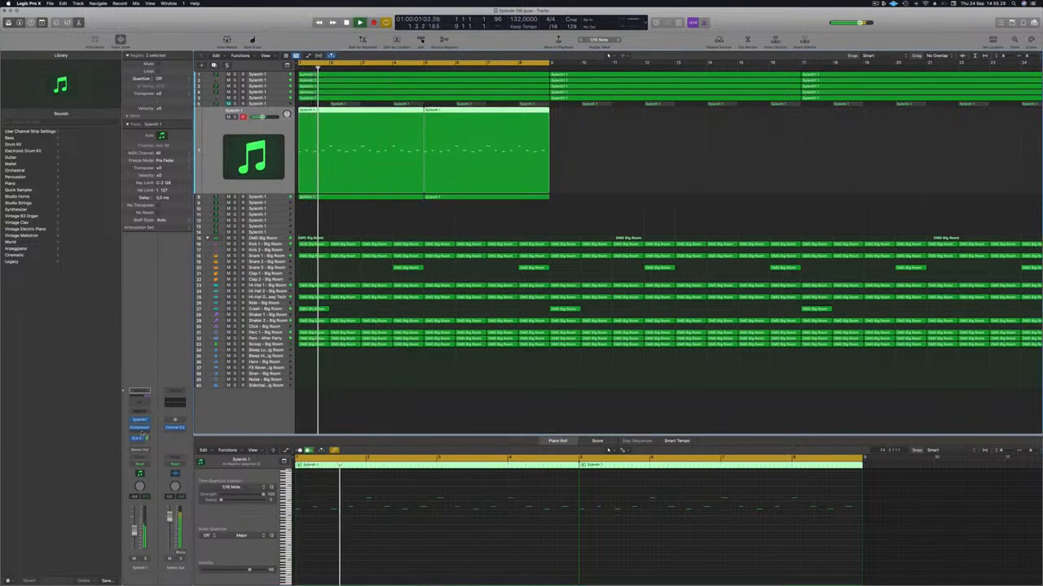
left_click(140, 438)
left_click(142, 450)
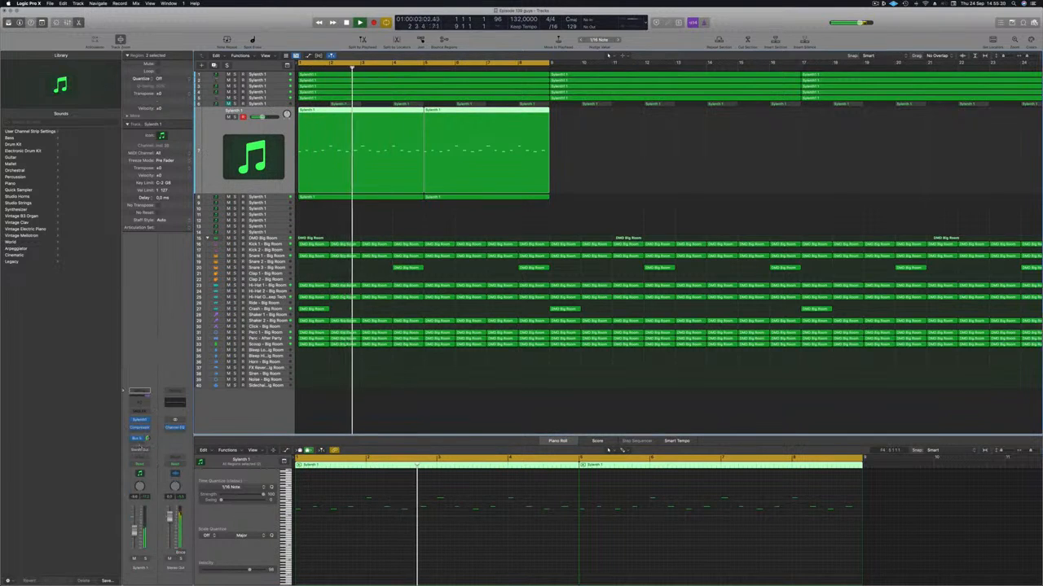
left_click(140, 444)
mouse_move(155, 451)
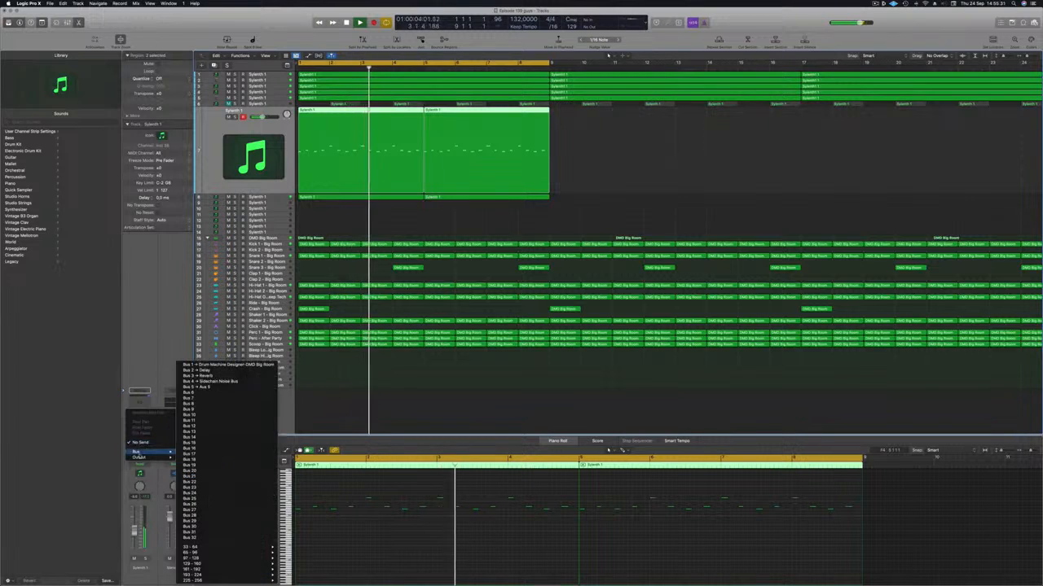
left_click(189, 369)
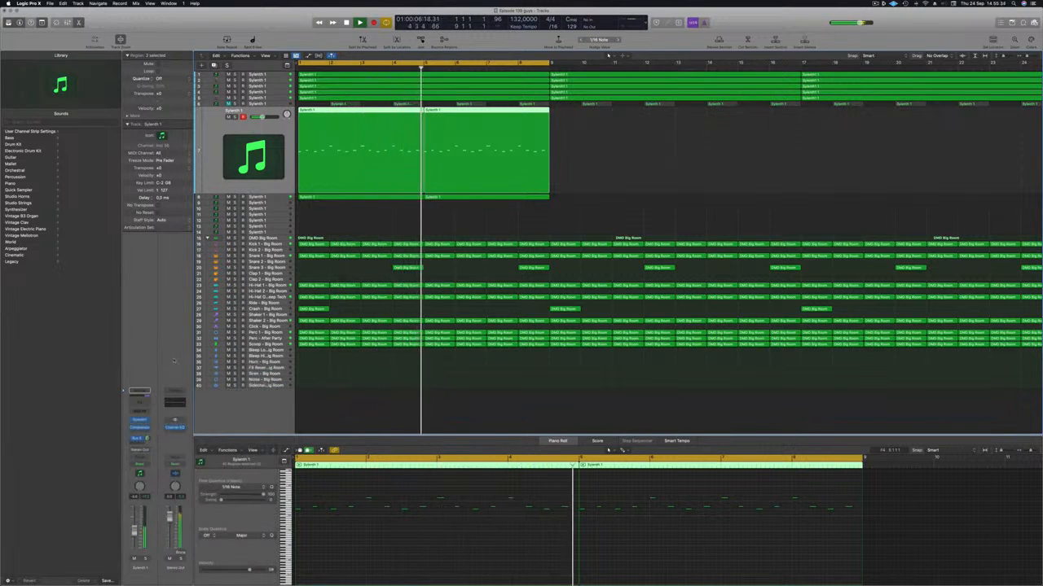
Replay the loop, inspect the Stereo Delay settings on the Delay bus and close the plug-in
key("Return")
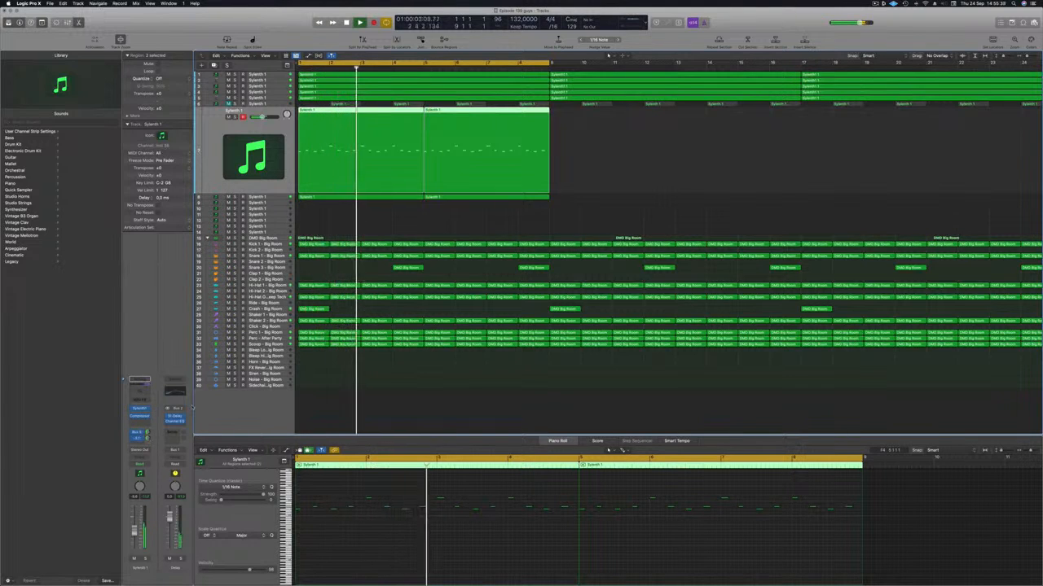
left_click(174, 417)
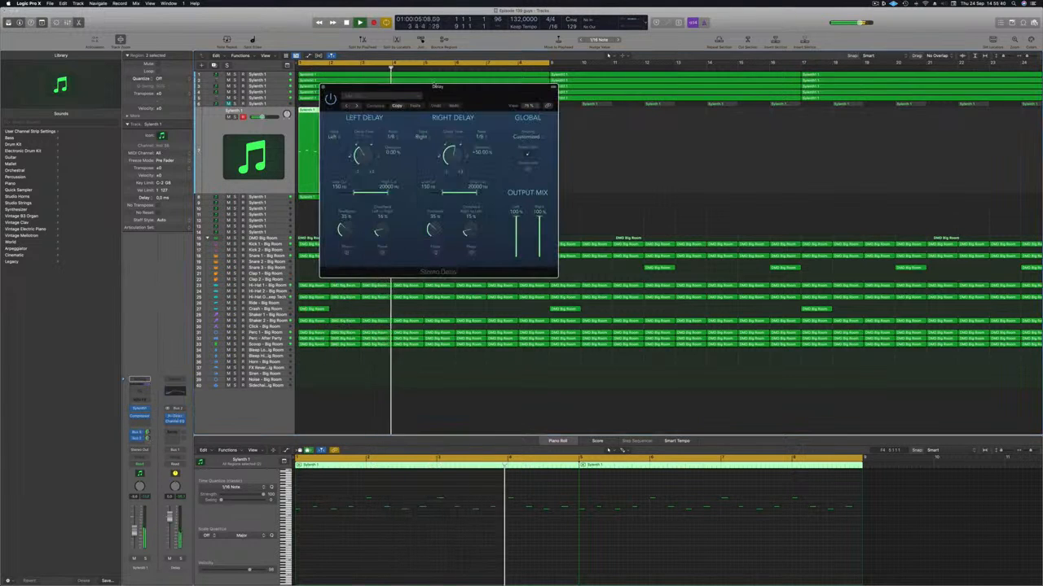
left_click(323, 88)
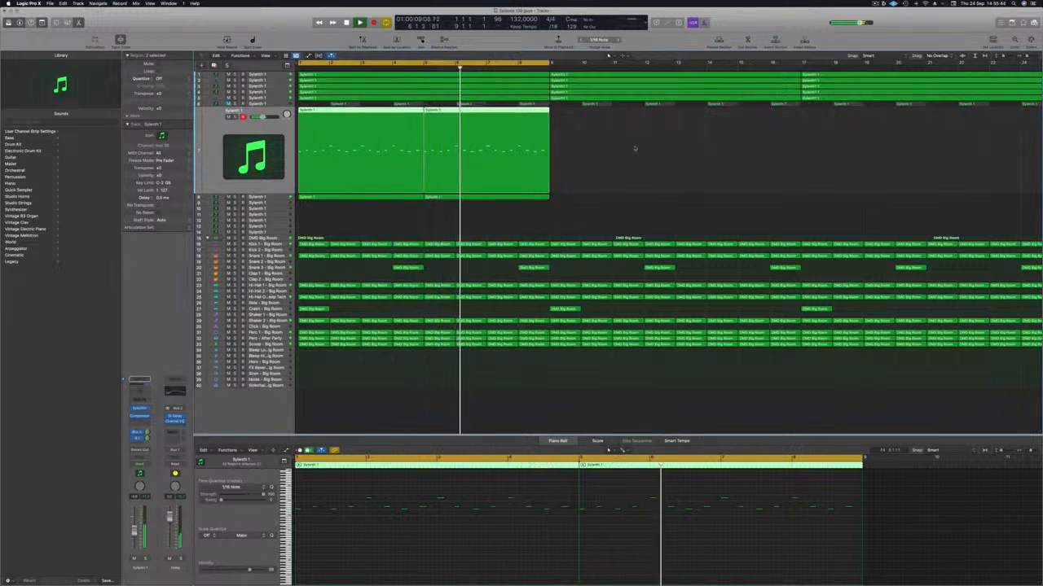
Deselect the lead regions, select track 6 with the alternating one-bar regions and unmute it
left_click(628, 155)
key("z")
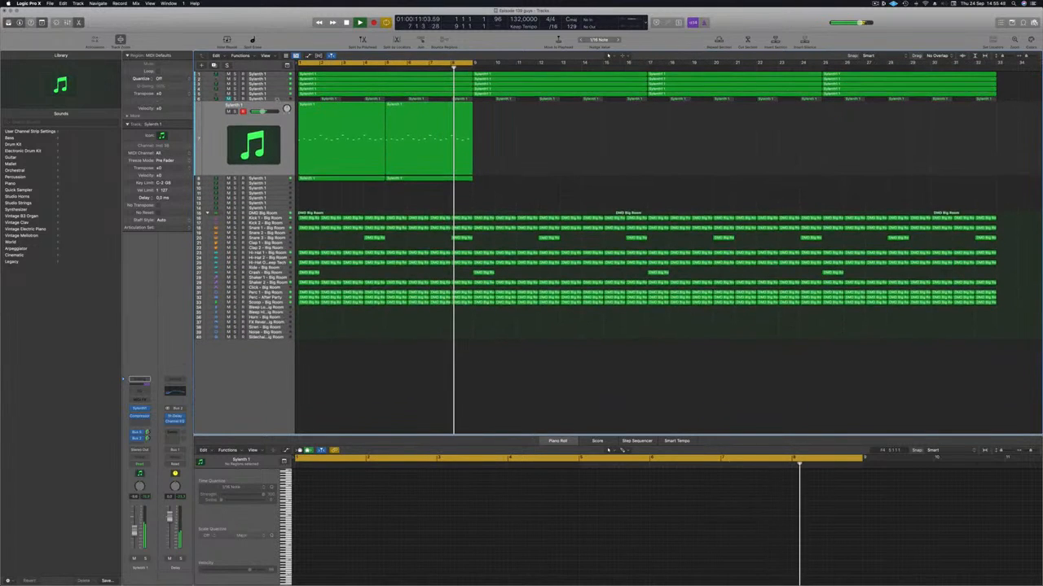
key("Up")
key("space")
key("space")
left_click(229, 106)
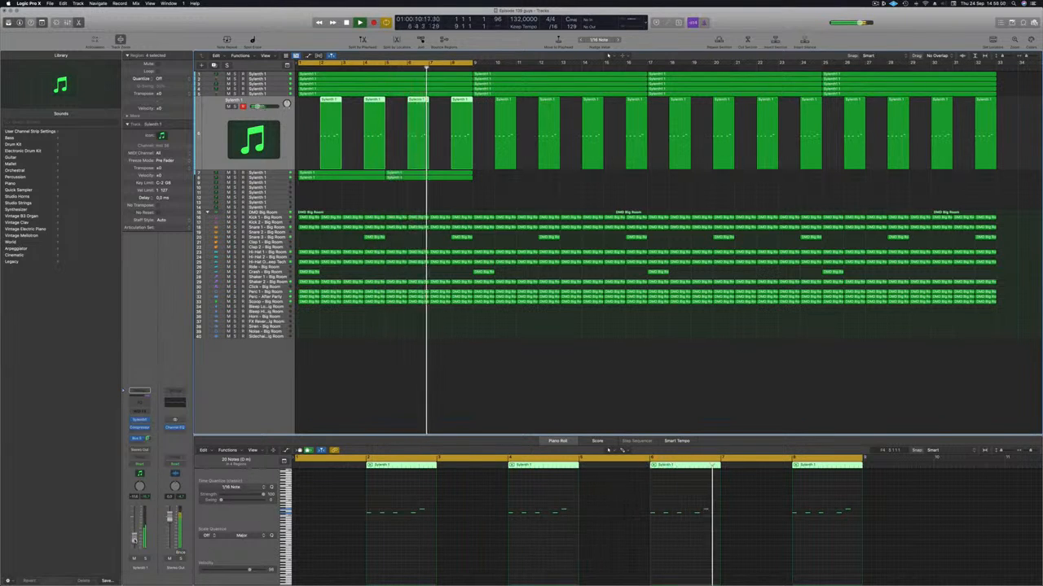
Add a Channel EQ to track 6 with a low cut at 1190 Hz and replay from the start
left_click(139, 393)
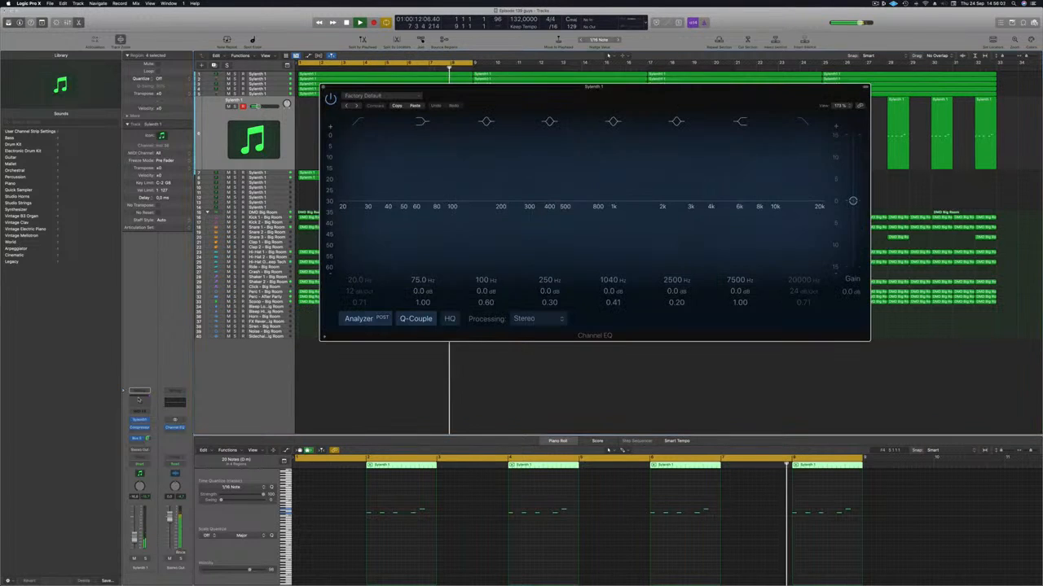
left_click_drag(358, 162, 654, 160)
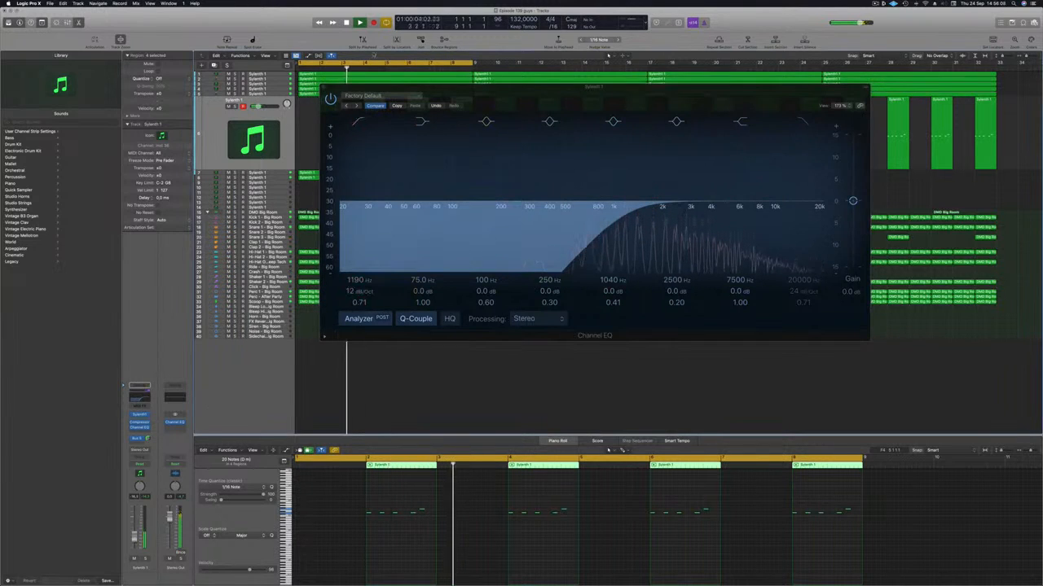
left_click(322, 88)
key("Return")
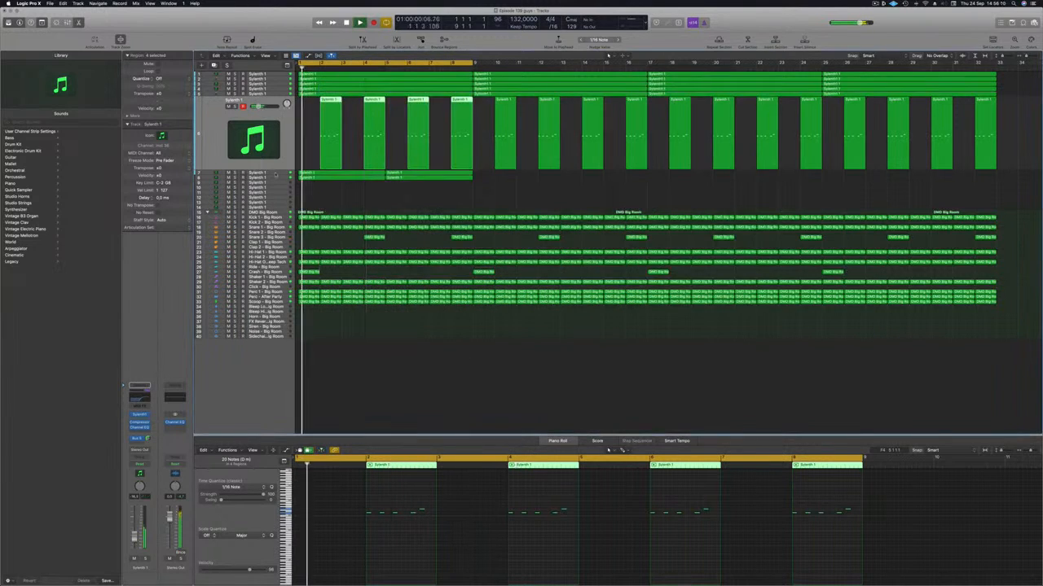
Solo the upper lead track to audition it, unsolo it and replay the full mix
left_click(211, 173)
key("ctrl+s")
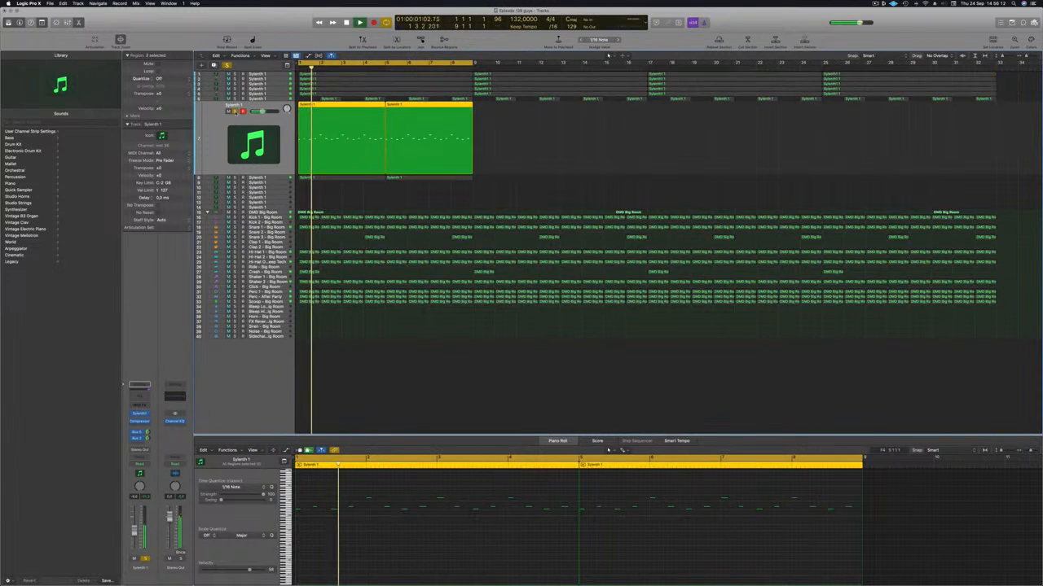
key("ctrl+s")
left_click(236, 112)
key("Return")
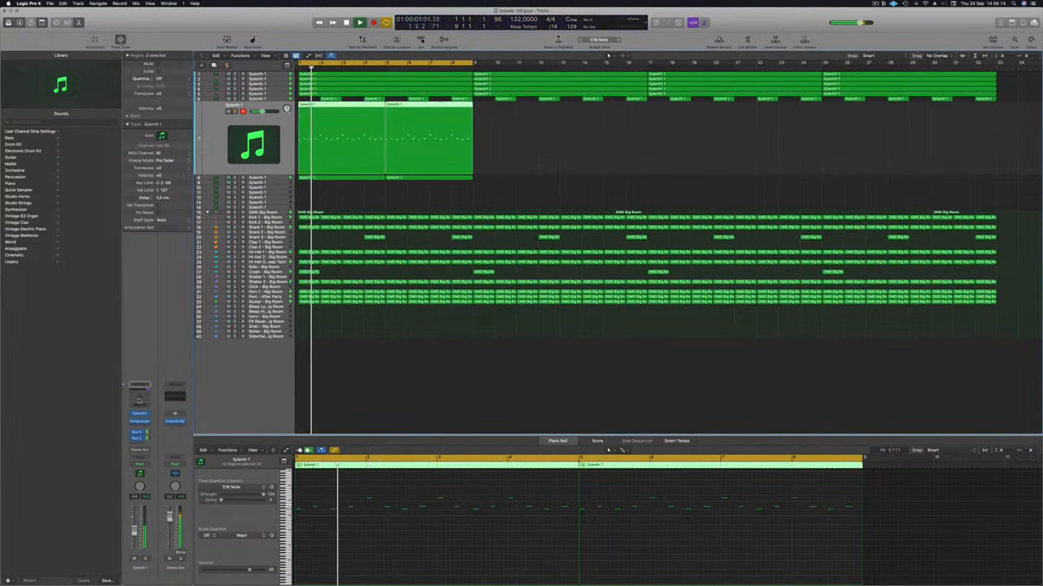
Add a Channel EQ to both lead tracks, setting a 165 Hz low cut on the lower-octave lead
left_click(140, 393)
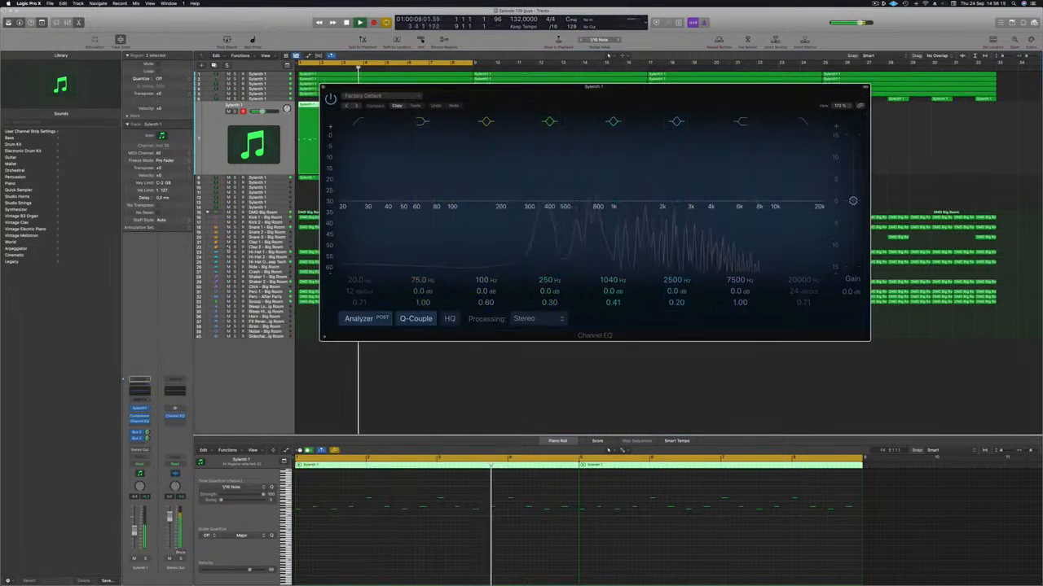
left_click(276, 178)
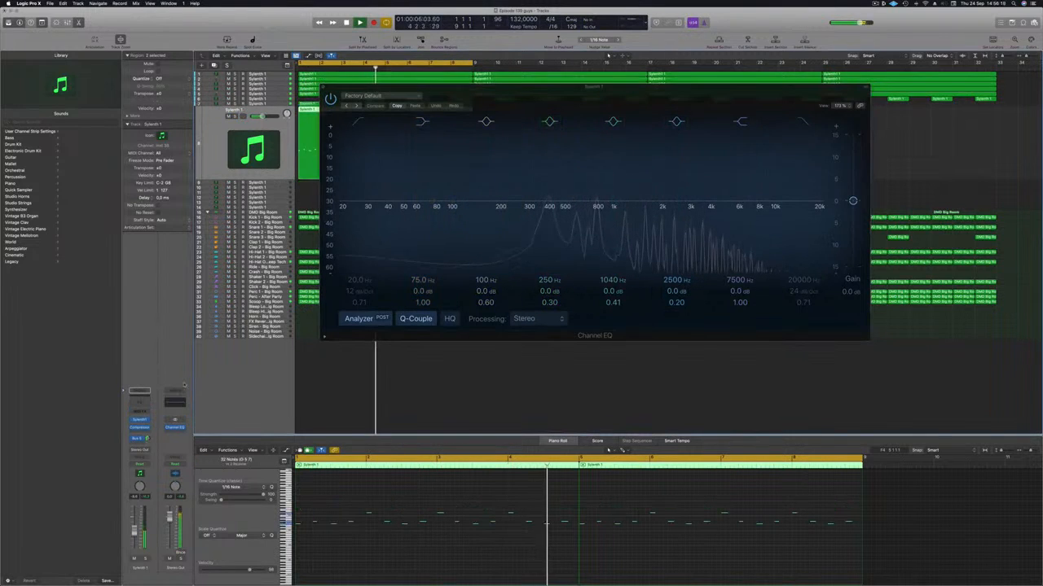
left_click(142, 405)
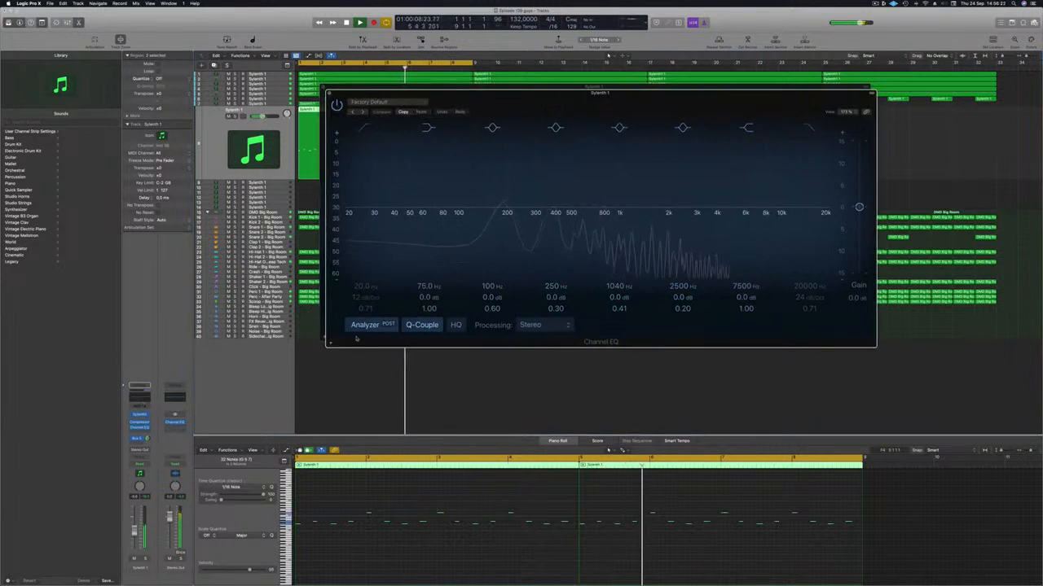
left_click(365, 128)
left_click_drag(368, 157, 508, 158)
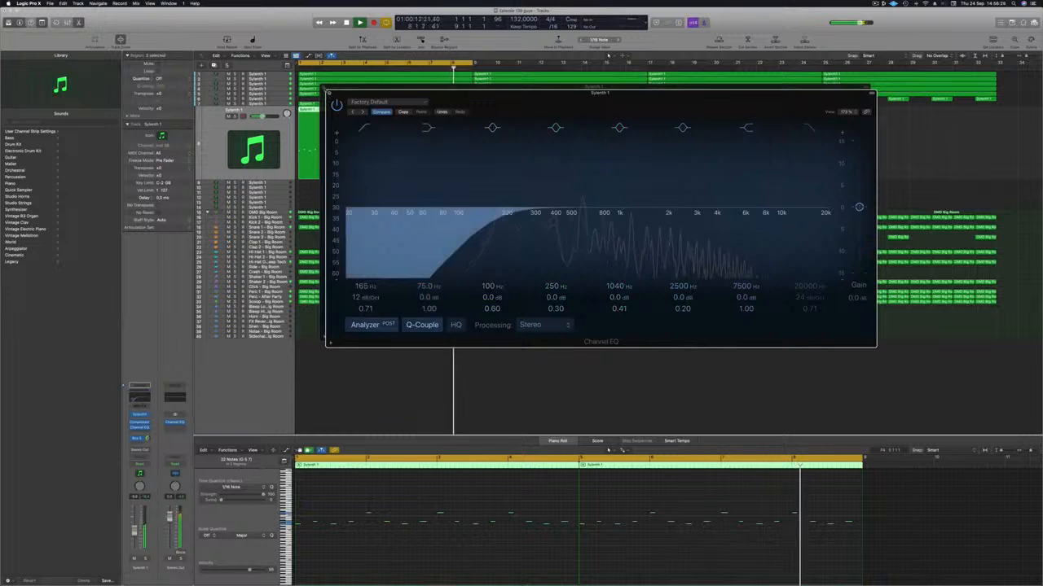
key("super+w")
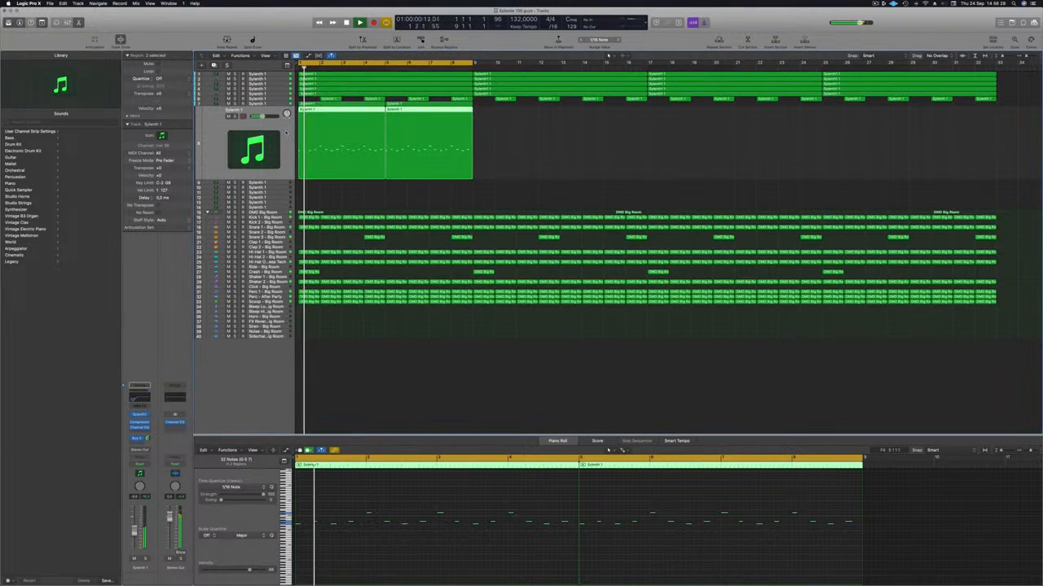
Compare the mix with the upper lead muted and unmuted, and replay with the lower-octave lead track selected
left_click(267, 103)
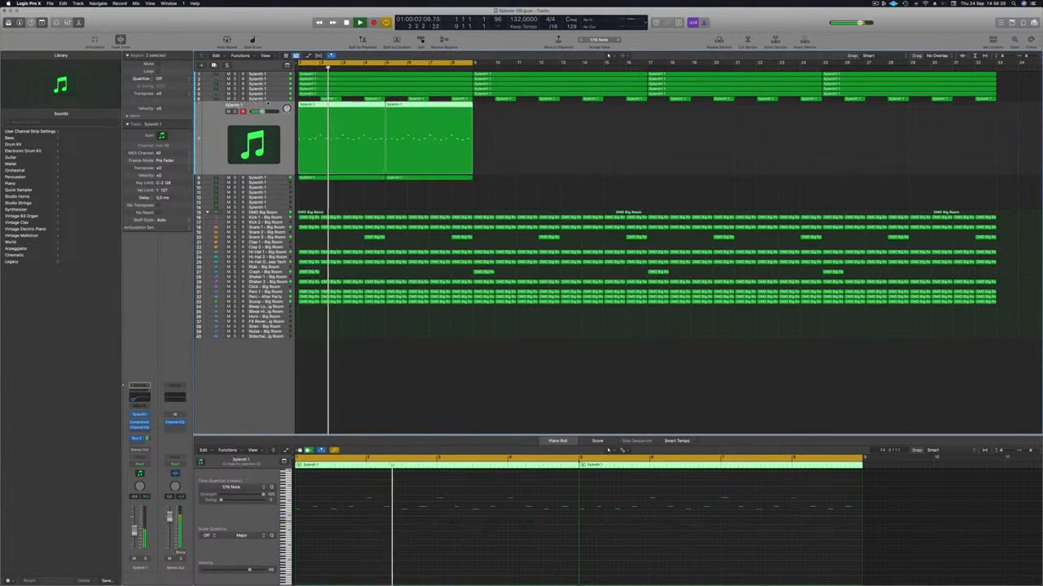
key("Return")
left_click(229, 112)
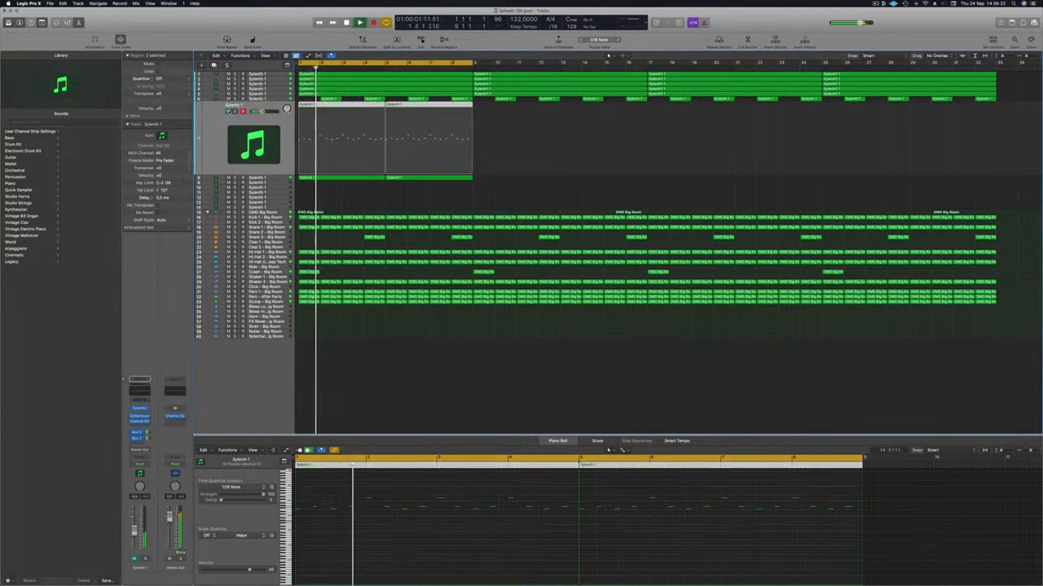
left_click(229, 112)
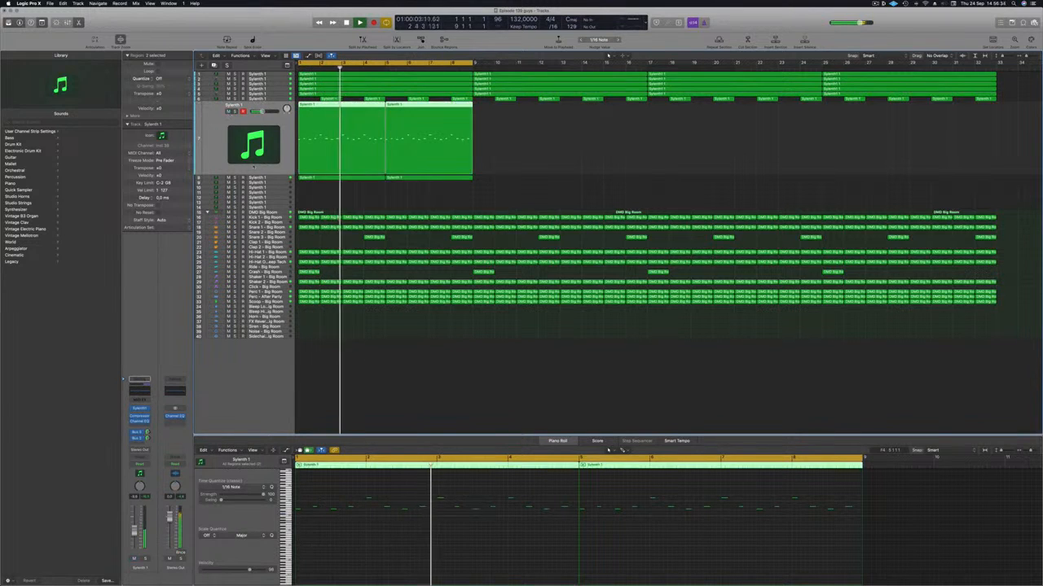
key("Return")
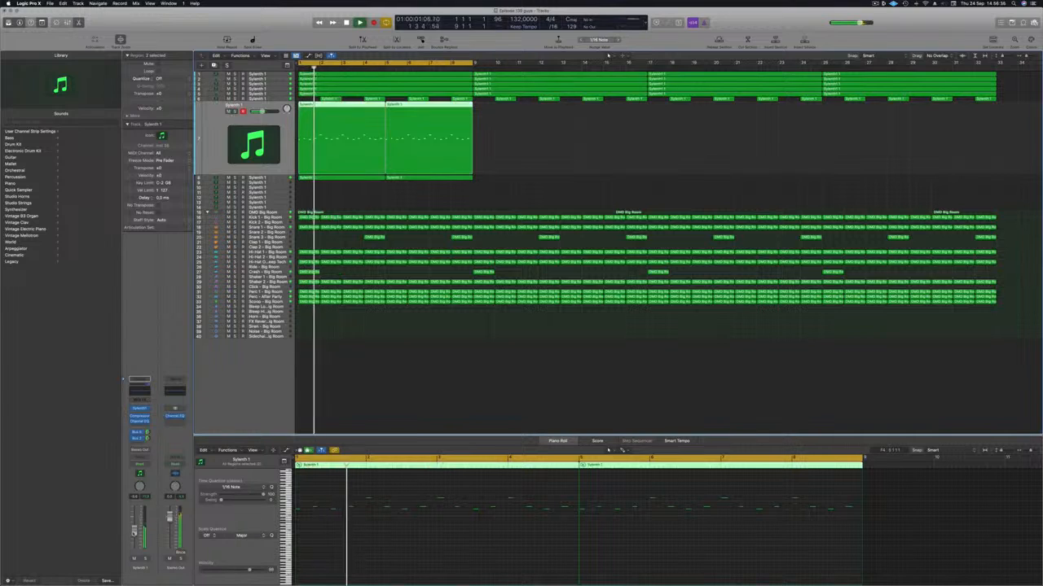
key("space")
left_click(262, 177)
key("space")
key("space")
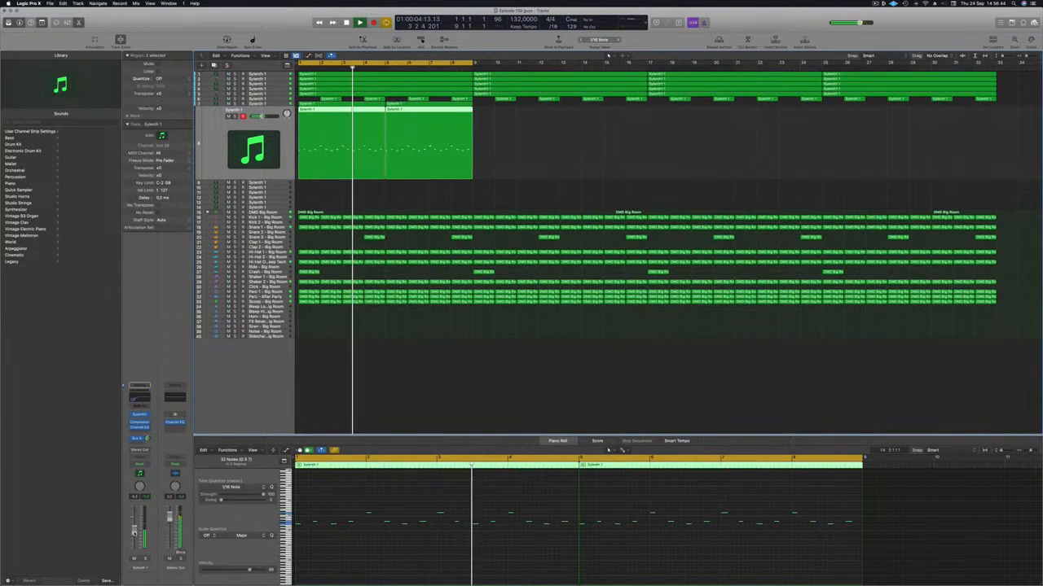
Deselect all regions and mute track 6
left_click(545, 173)
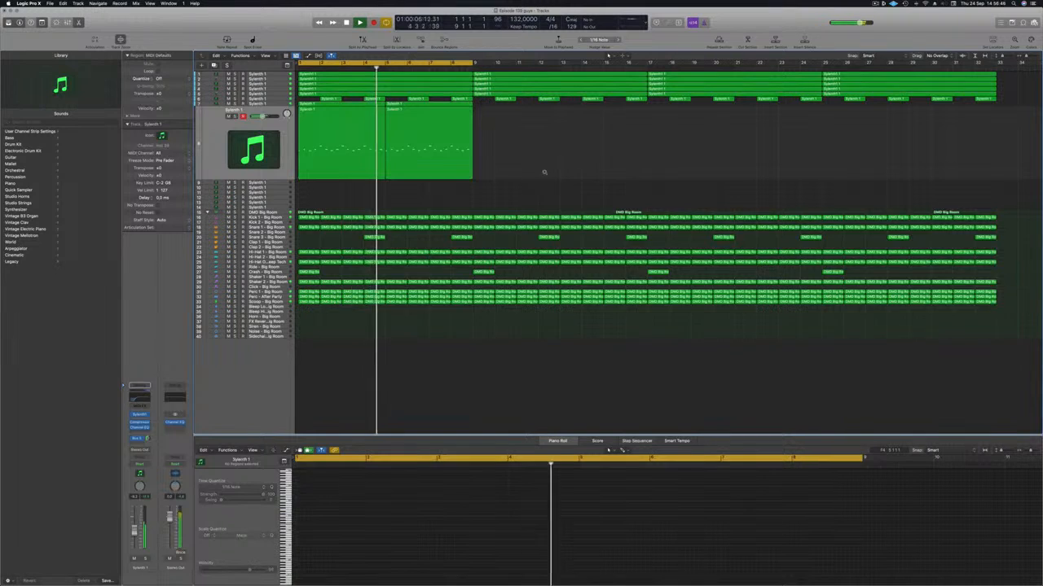
scroll(545, 173, "down", 1)
left_click(228, 98)
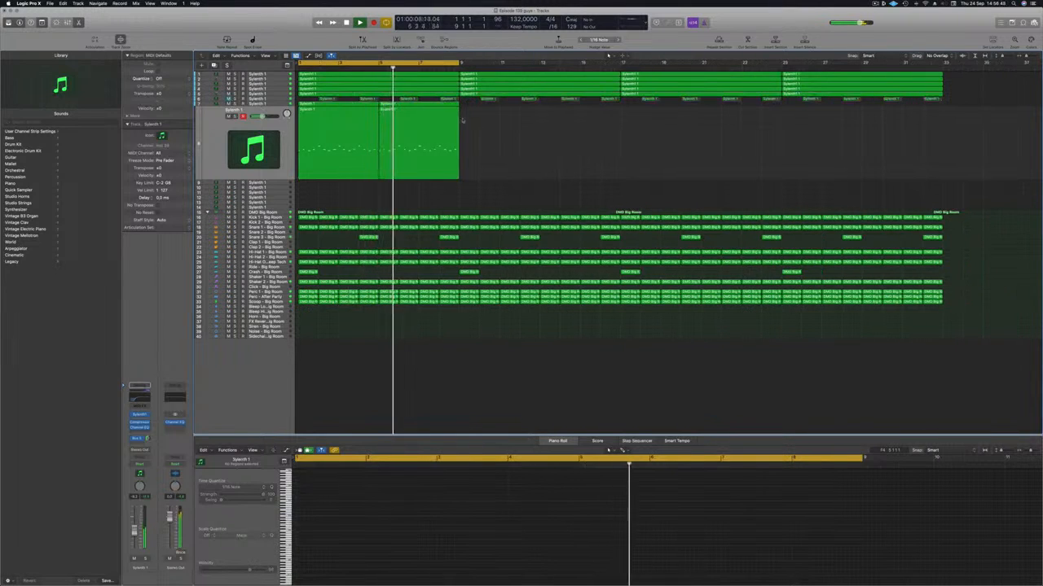
Copy the regions of both lead tracks repeatedly until they fill the arrangement up to bar 33
left_click_drag(466, 143, 516, 107)
left_click_drag(626, 105, 355, 109)
left_click_drag(418, 107, 676, 108)
key("super+Left")
key("super+Left")
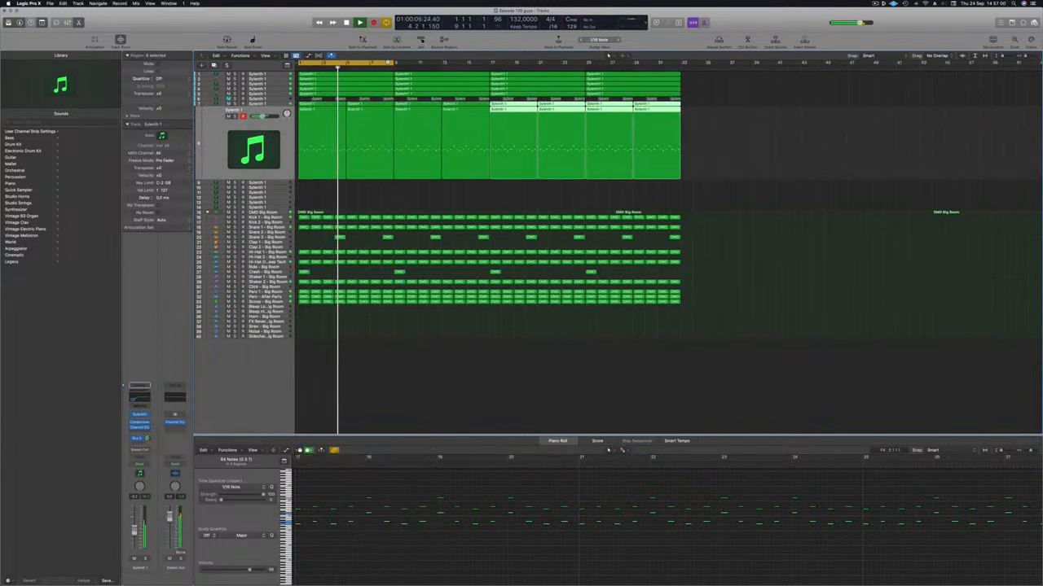
Extend the cycle range to bar 33 and deselect the copied regions for full playback
left_click_drag(393, 63, 680, 63)
left_click(524, 192)
key("super+Down")
key("super+Down")
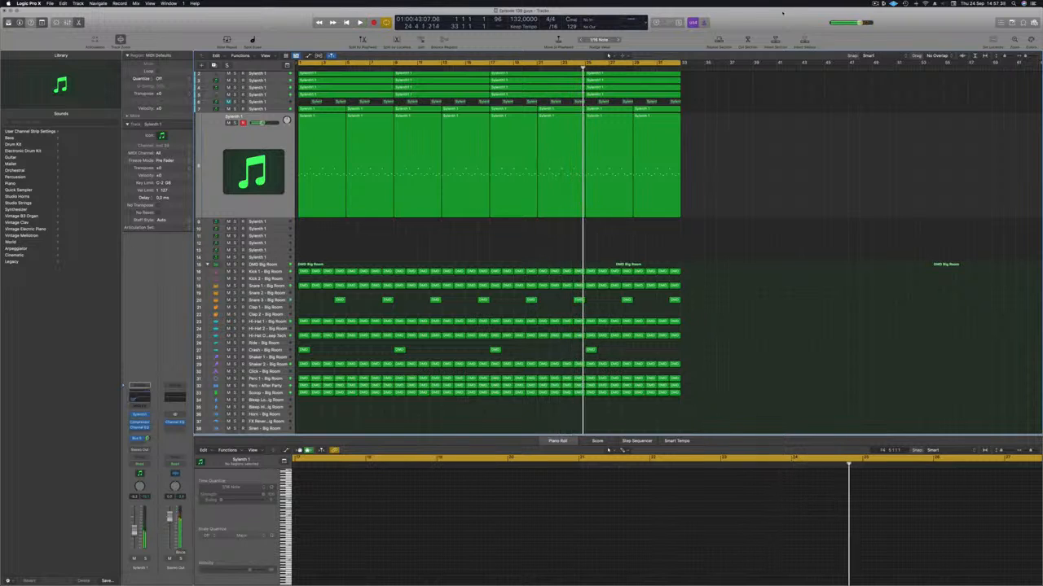
left_click(875, 3)
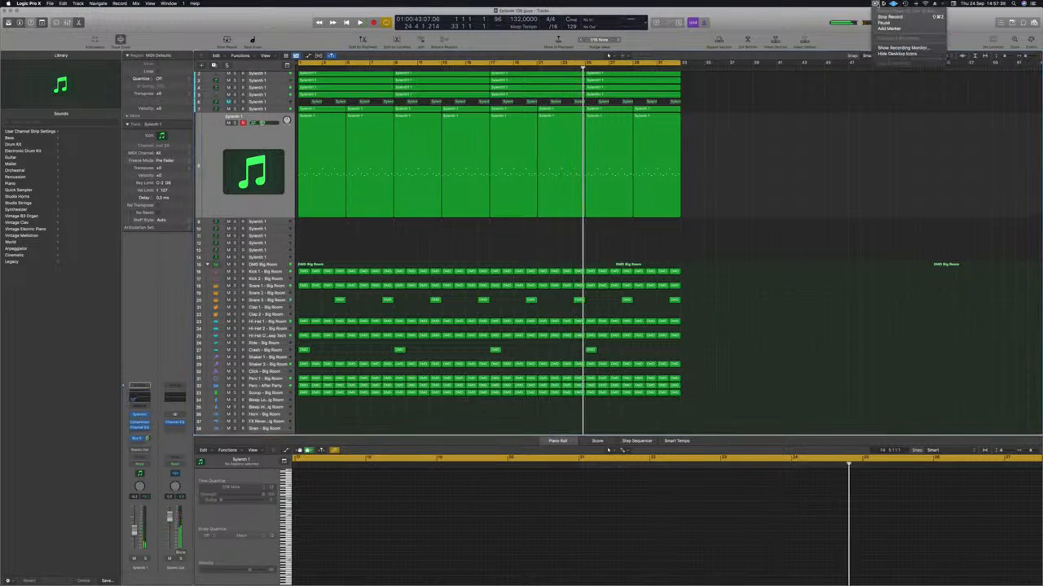
left_click(890, 17)
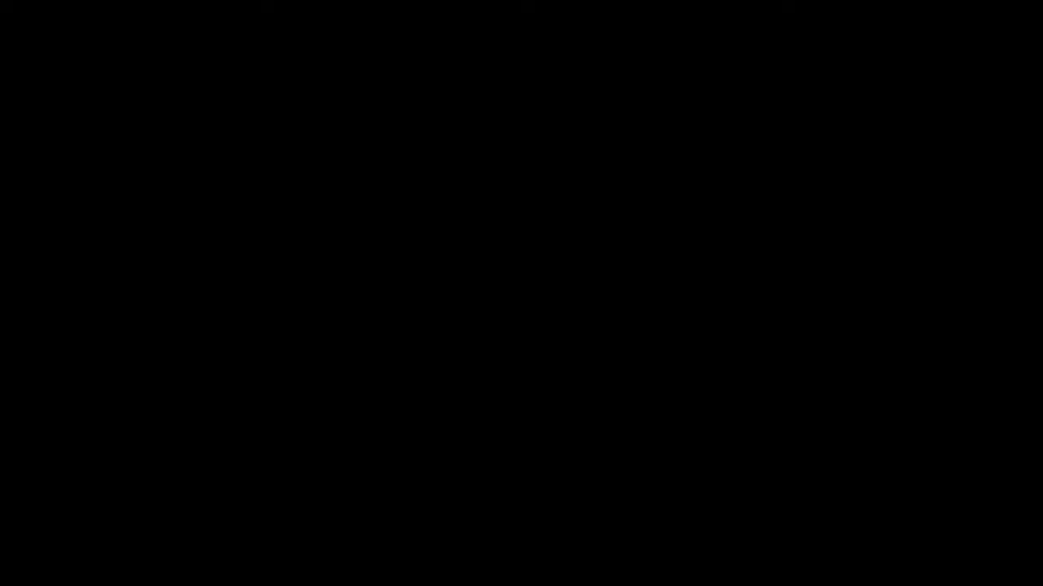